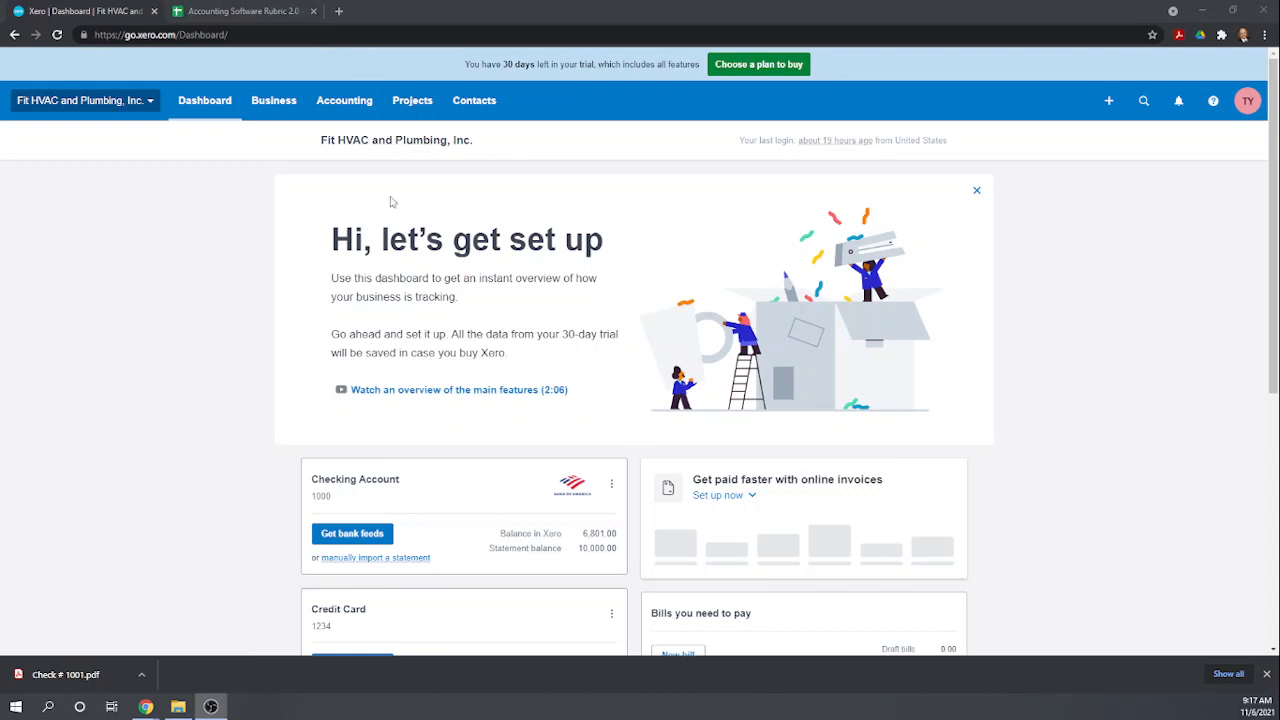
# - Open the organization's advanced accounting settings and expand the list of tax rates
pyautogui.click(145, 102)
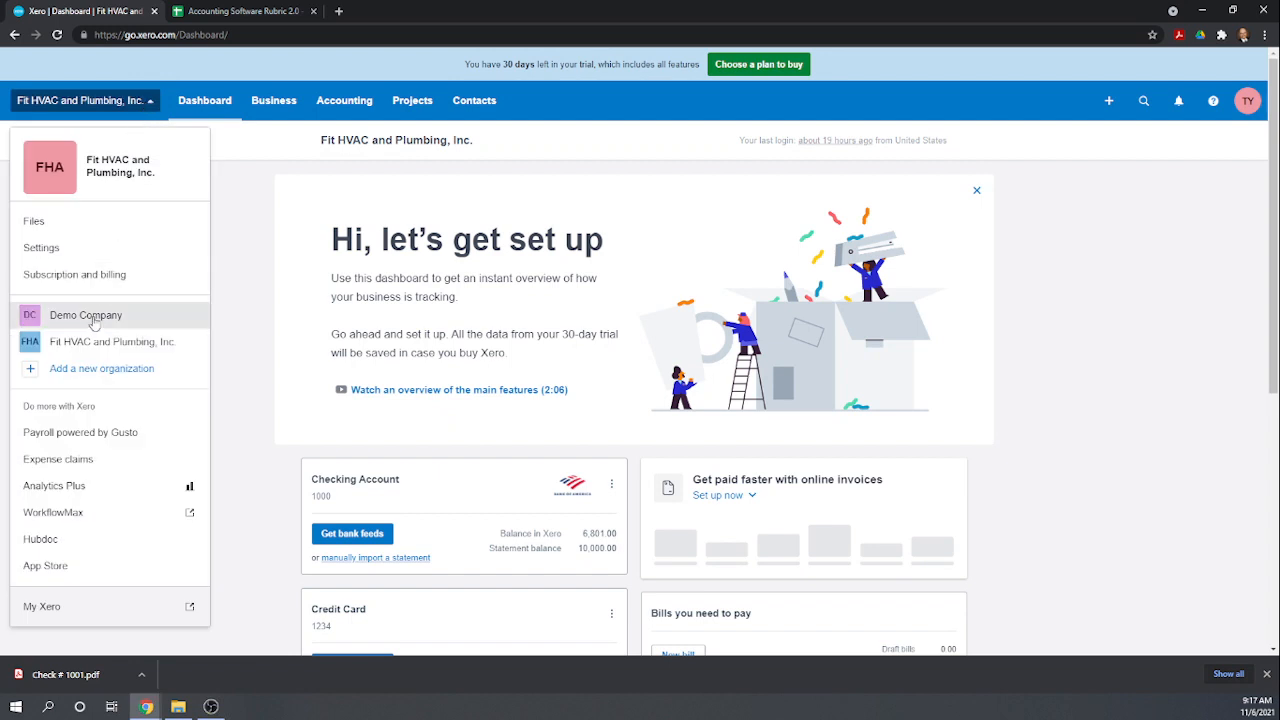
pyautogui.click(69, 249)
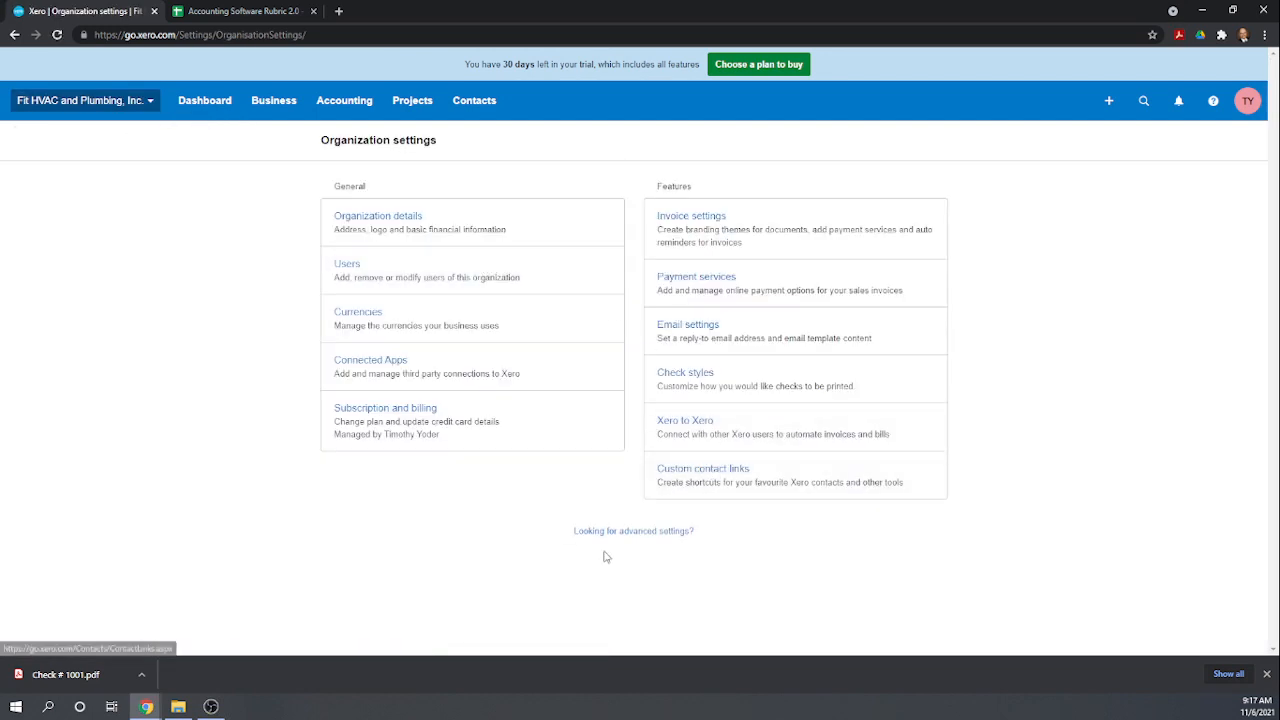
pyautogui.click(630, 534)
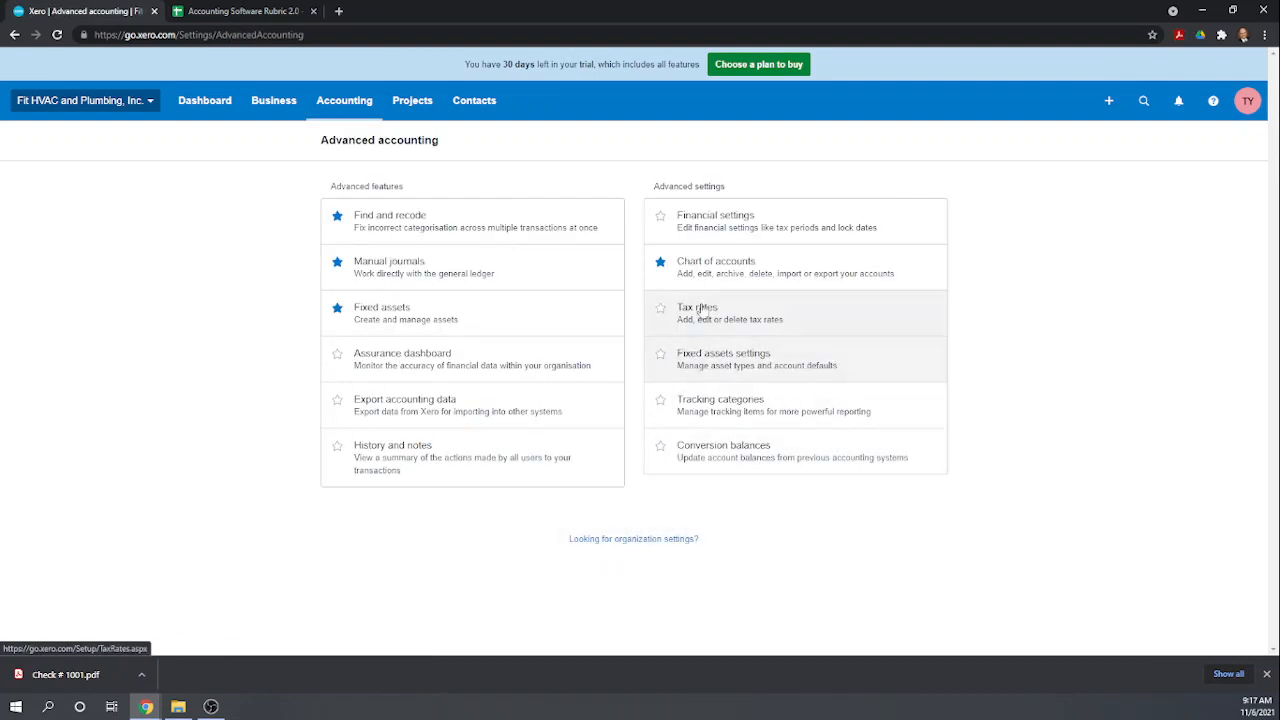
pyautogui.click(720, 318)
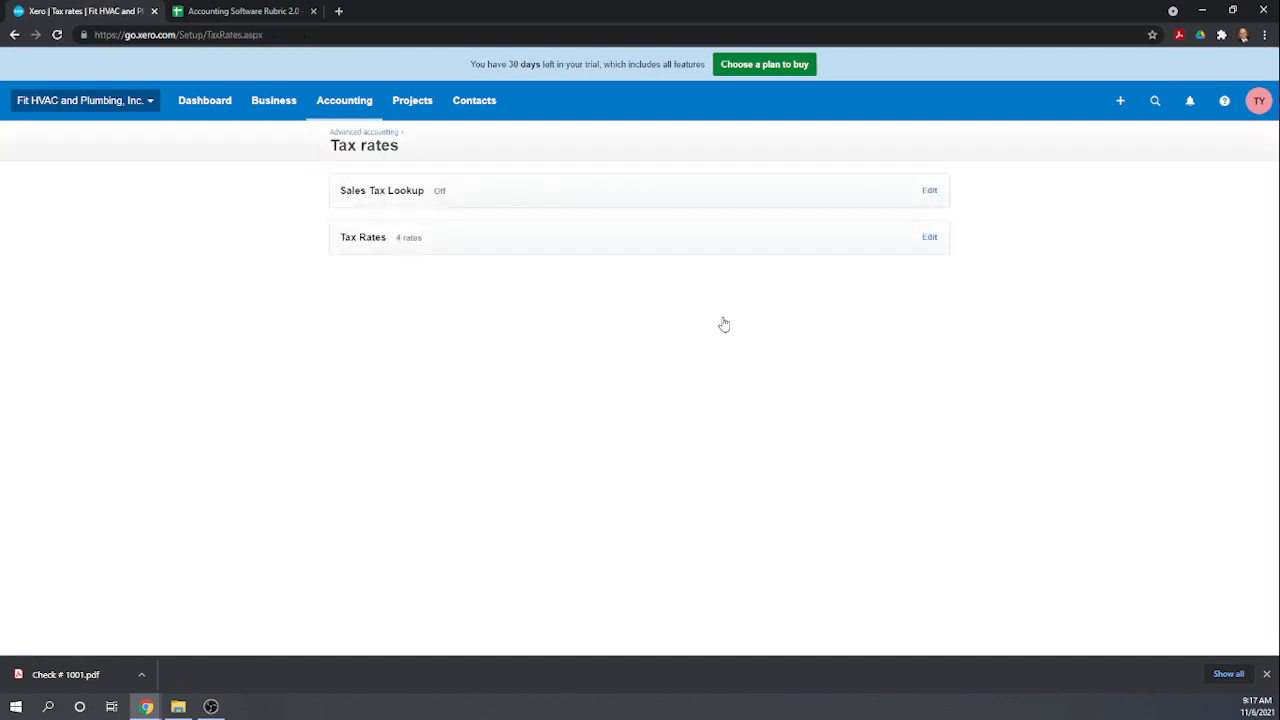
pyautogui.click(424, 243)
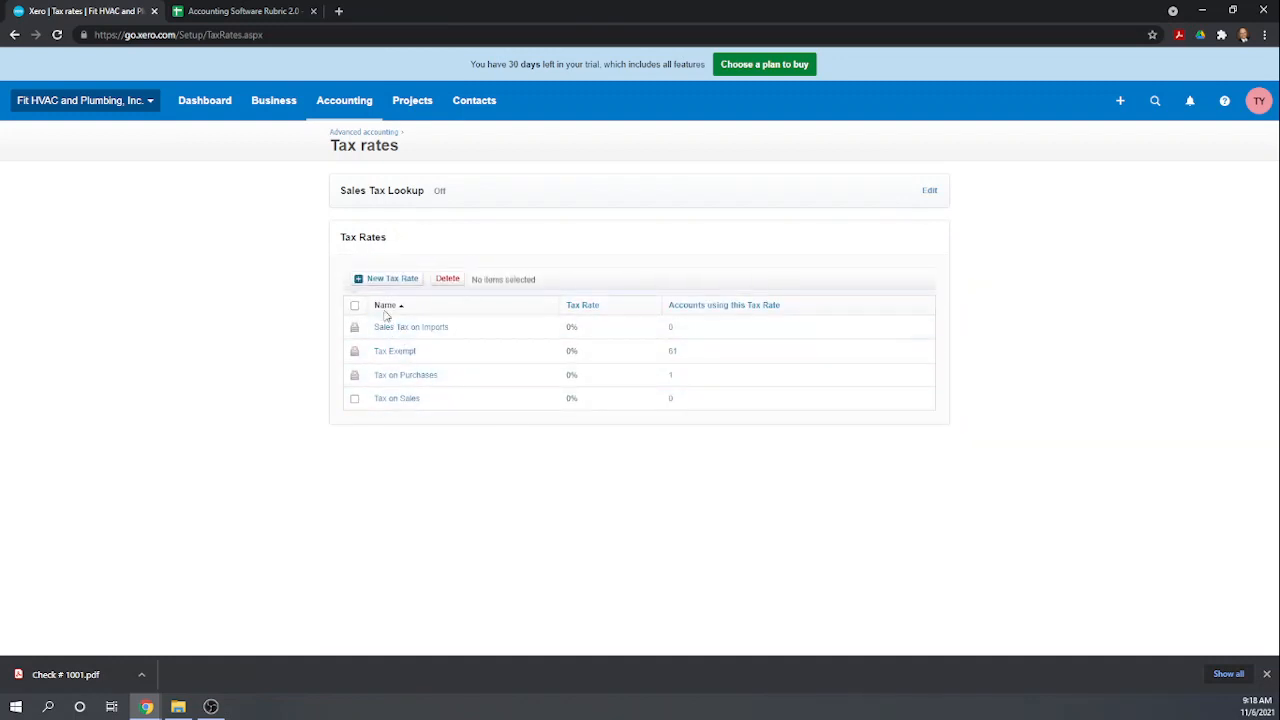
# - Start a new tax rate with the display name State of New York
pyautogui.click(385, 278)
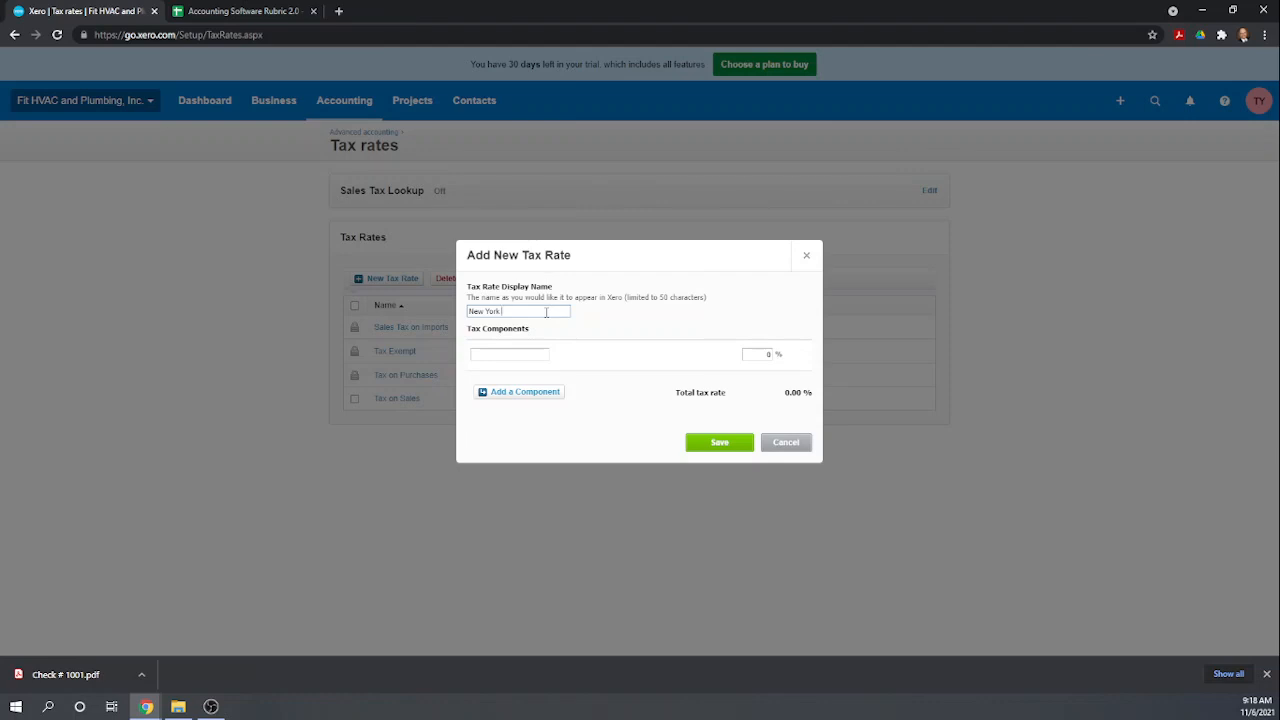
pyautogui.click(546, 313)
pyautogui.write('New York \\\\\\\\\\\\\\\\\\\\\\\\')
pyautogui.press('BackSpace')
pyautogui.press('BackSpace')
pyautogui.press('BackSpace')
pyautogui.press('BackSpace')
pyautogui.press('BackSpace')
pyautogui.press('BackSpace')
pyautogui.press('BackSpace')
pyautogui.press('BackSpace')
pyautogui.press('BackSpace')
pyautogui.press('BackSpace')
pyautogui.press('BackSpace')
pyautogui.press('BackSpace')
pyautogui.press('BackSpace')
pyautogui.press('BackSpace')
pyautogui.press('BackSpace')
pyautogui.press('BackSpace')
pyautogui.press('BackSpace')
pyautogui.press('BackSpace')
pyautogui.write('State of New')
# - Name the tax component, set its rate to 6% and save the new tax rate
pyautogui.click(528, 354)
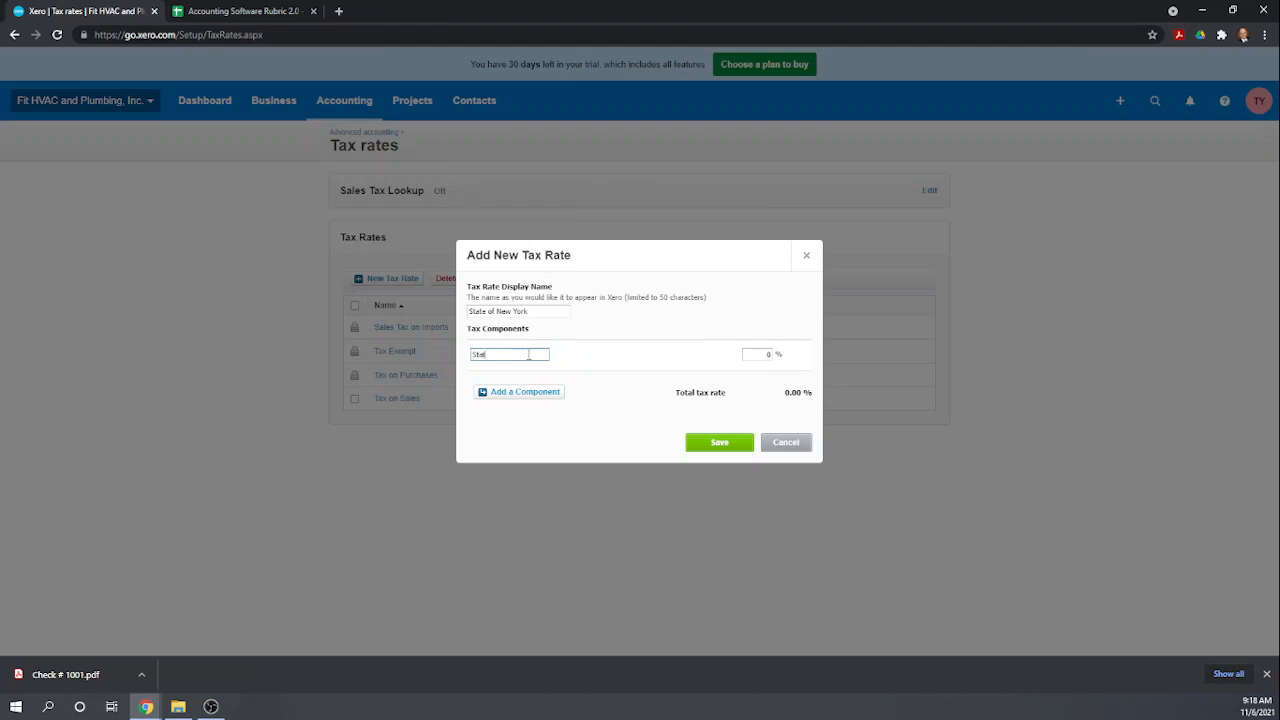
pyautogui.click(748, 354)
pyautogui.click(531, 354)
pyautogui.click(720, 442)
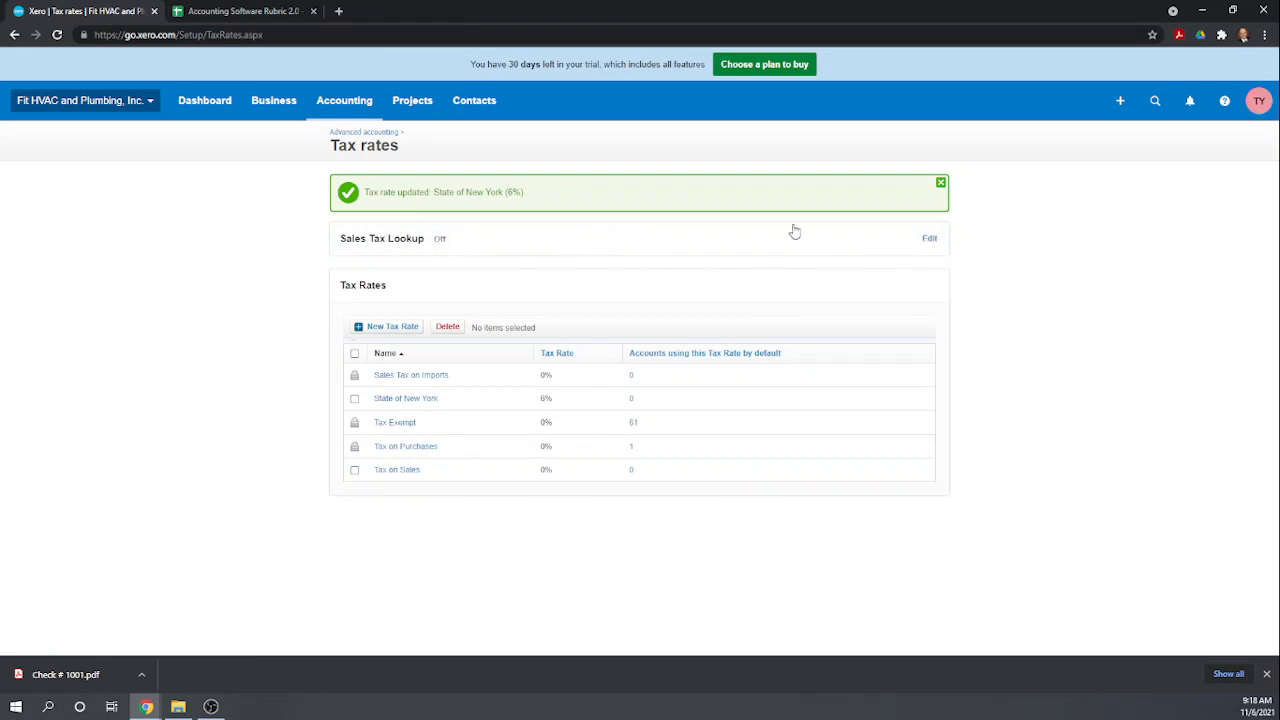
# - Examine the Sales Tax Lookup options and the tax rate list, and close the options without saving
pyautogui.click(929, 239)
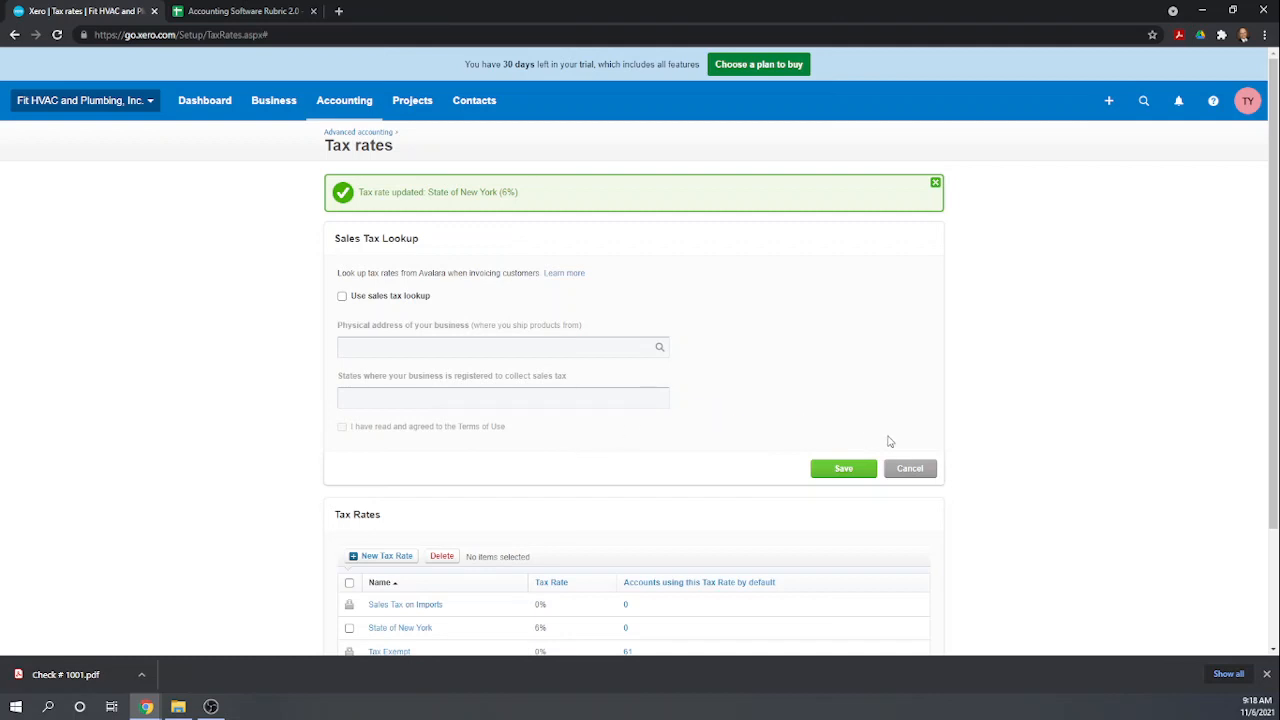
pyautogui.scroll(-1, 620, 473)
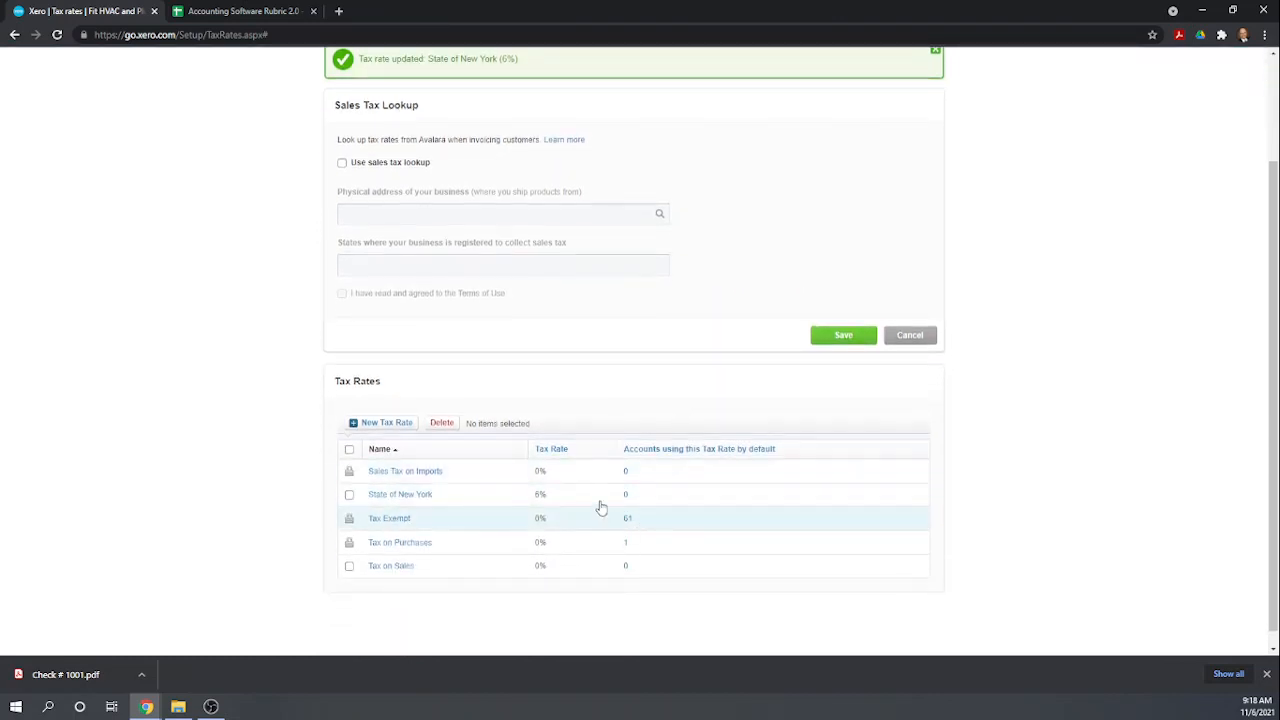
pyautogui.scroll(2, 850, 490)
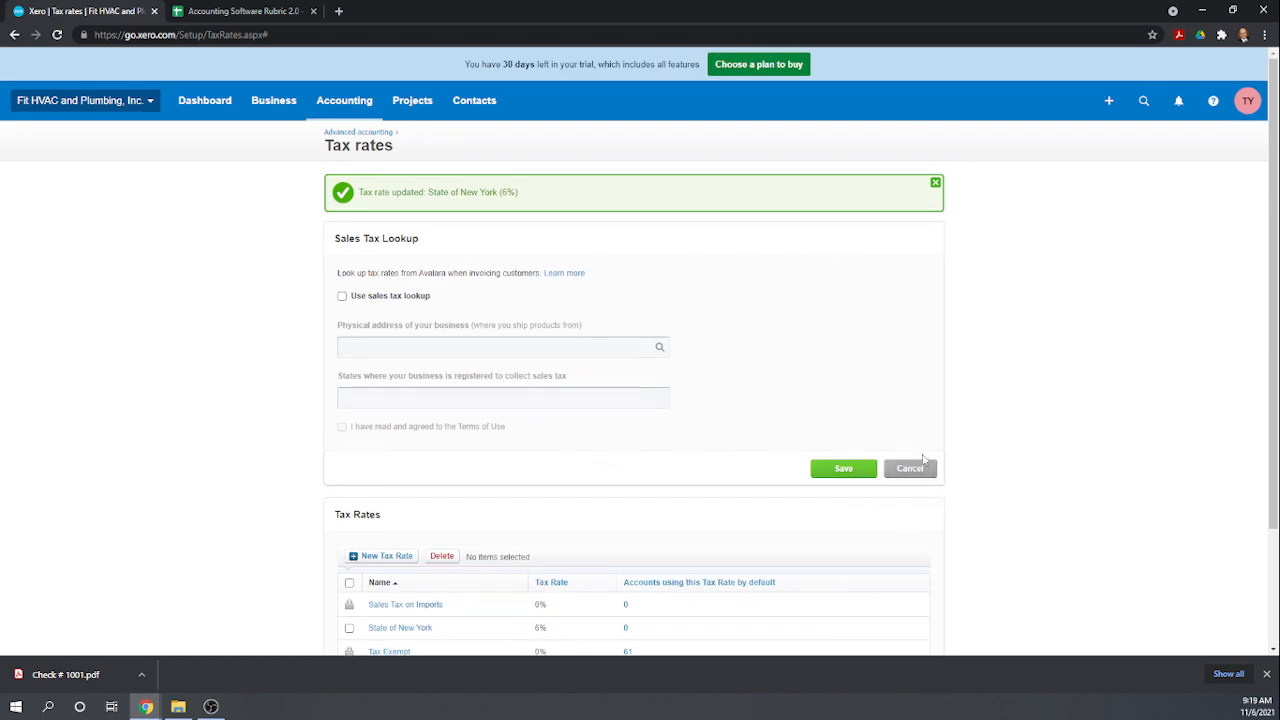
pyautogui.click(924, 468)
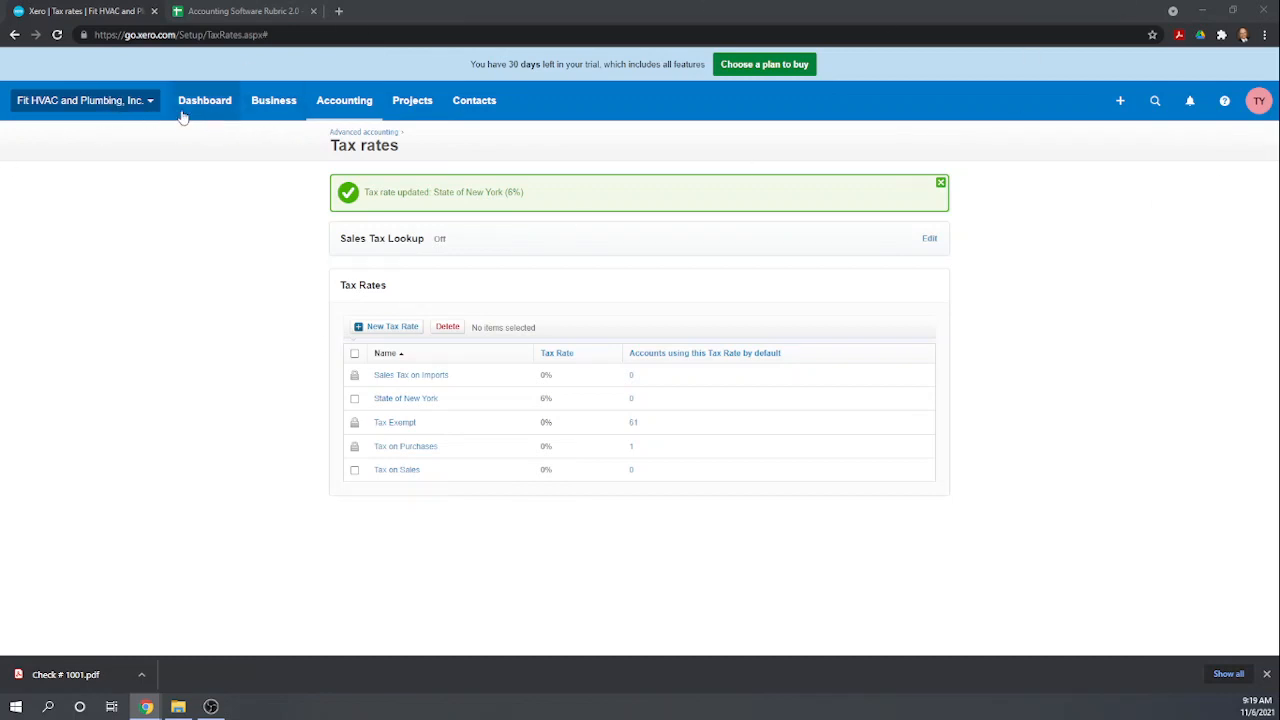
# - Open the invoice settings from the organization settings
pyautogui.click(86, 99)
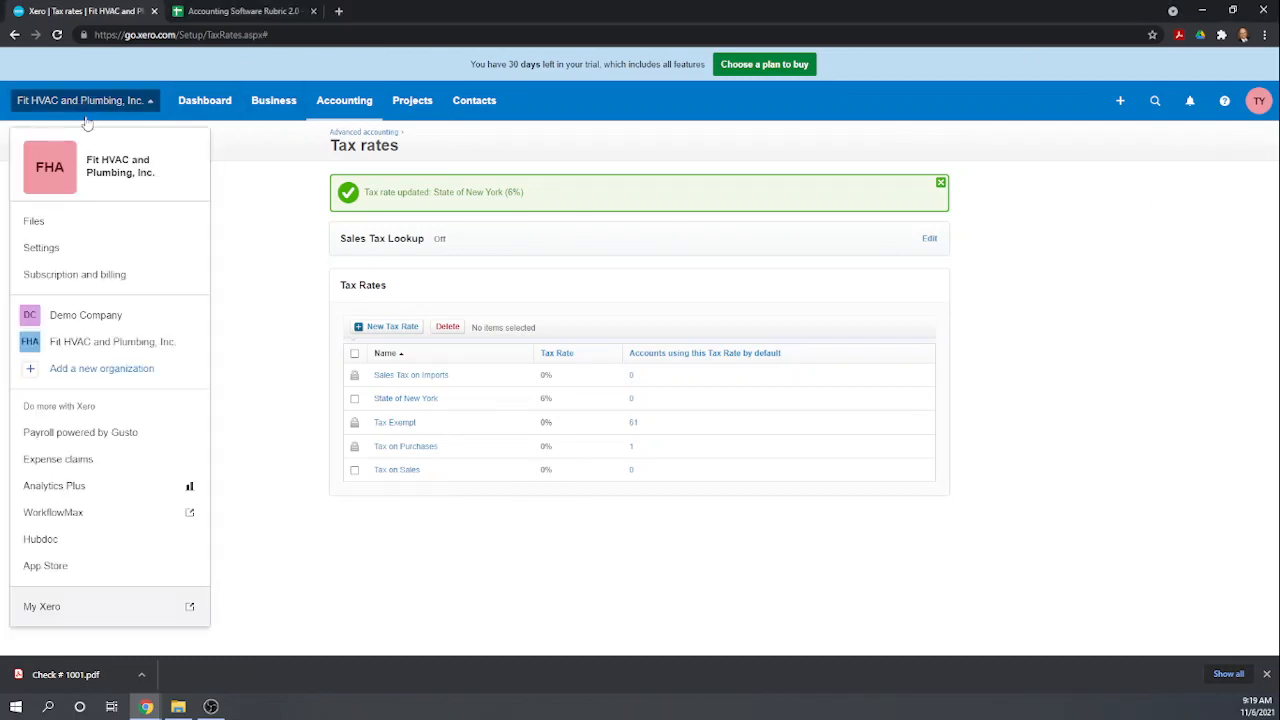
pyautogui.click(52, 249)
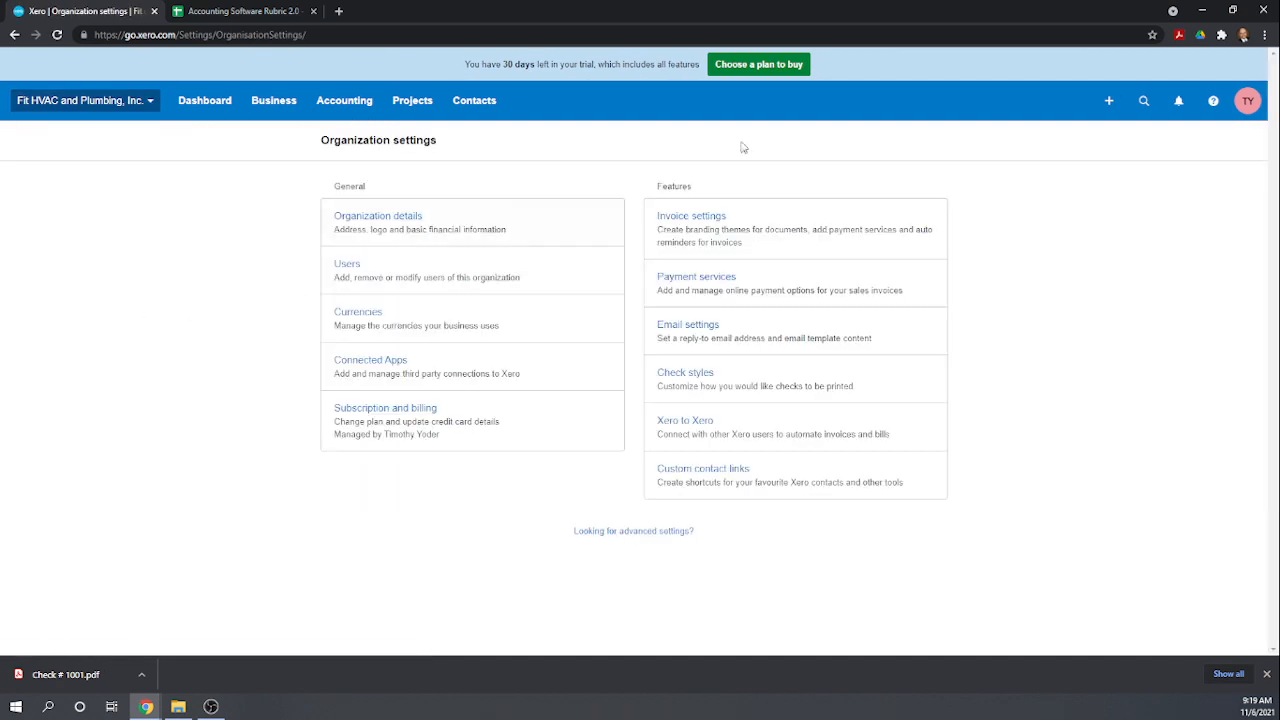
pyautogui.click(707, 226)
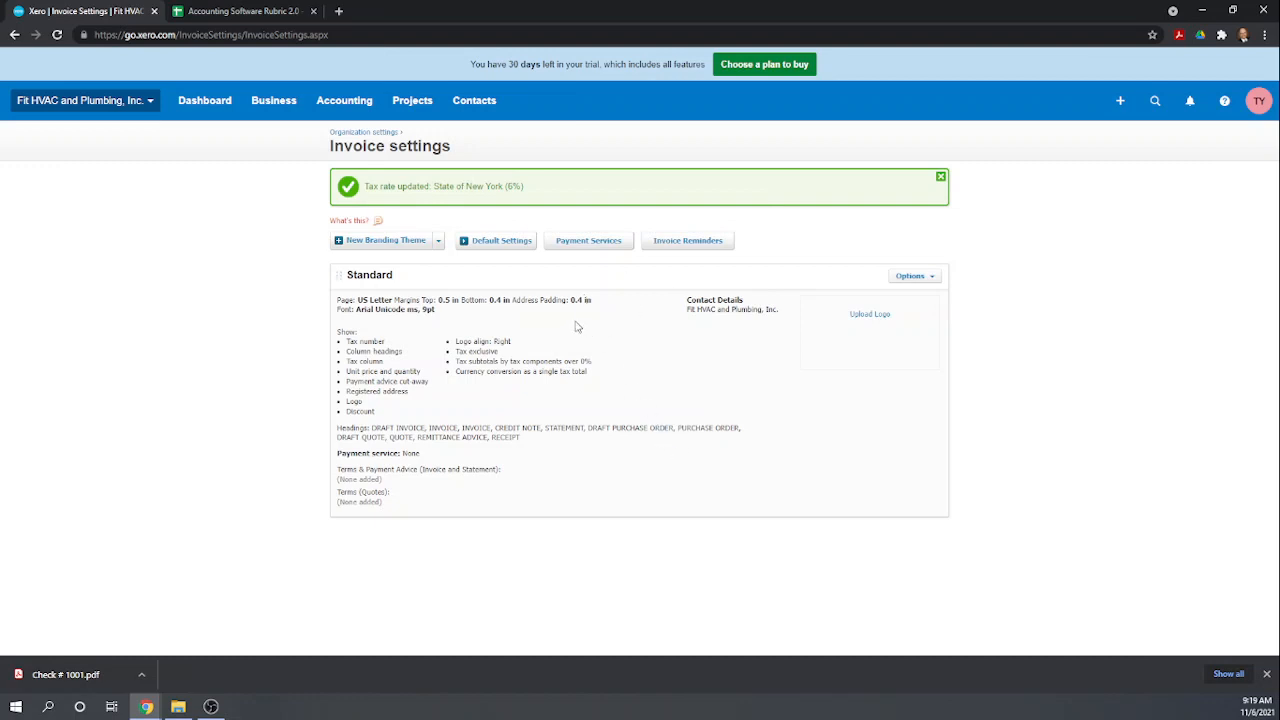
# - Create a branding theme named Customized Invoice with the invoice terms and payment advice "Thank you for your business."
pyautogui.click(385, 242)
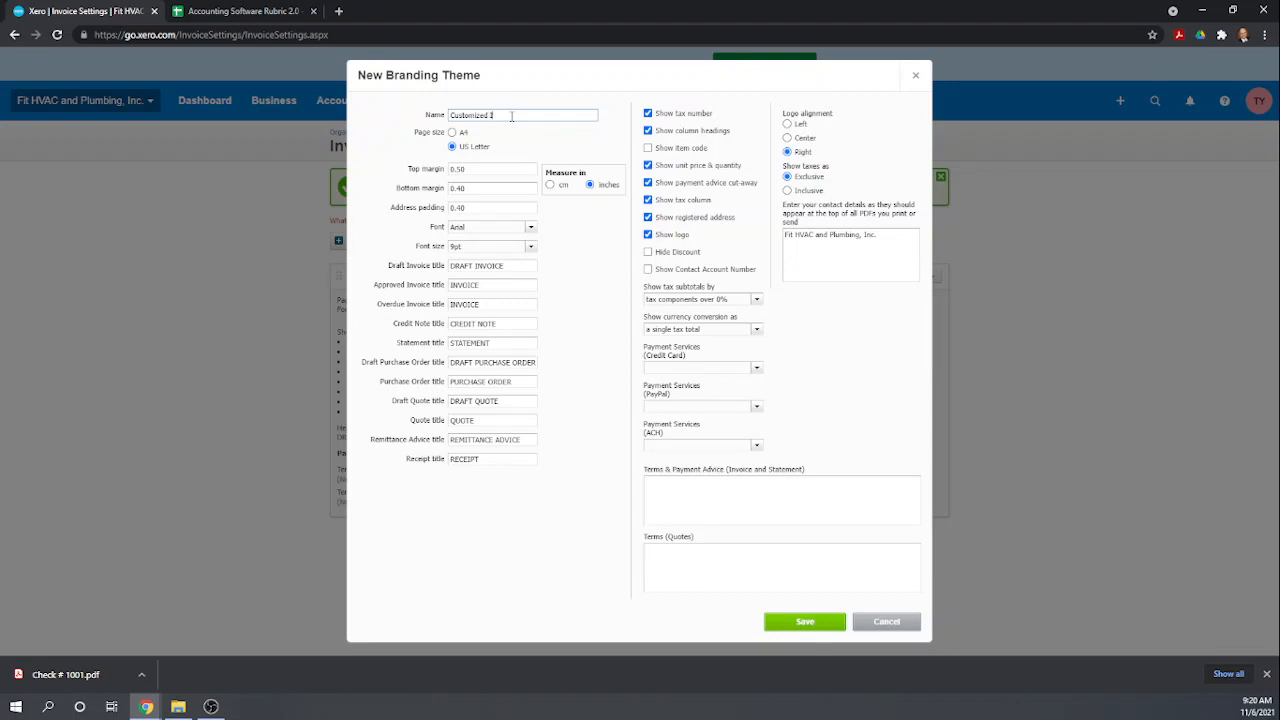
pyautogui.write('nvoice')
pyautogui.click(597, 314)
pyautogui.click(689, 492)
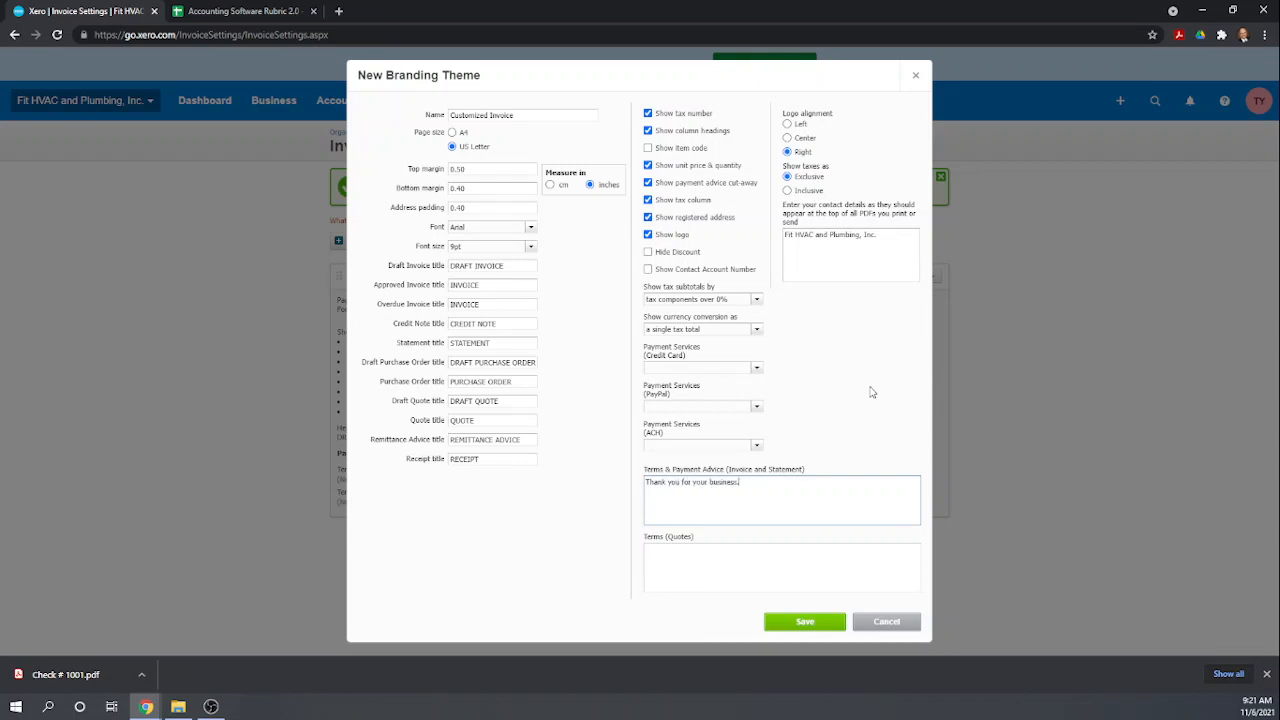
pyautogui.click(805, 623)
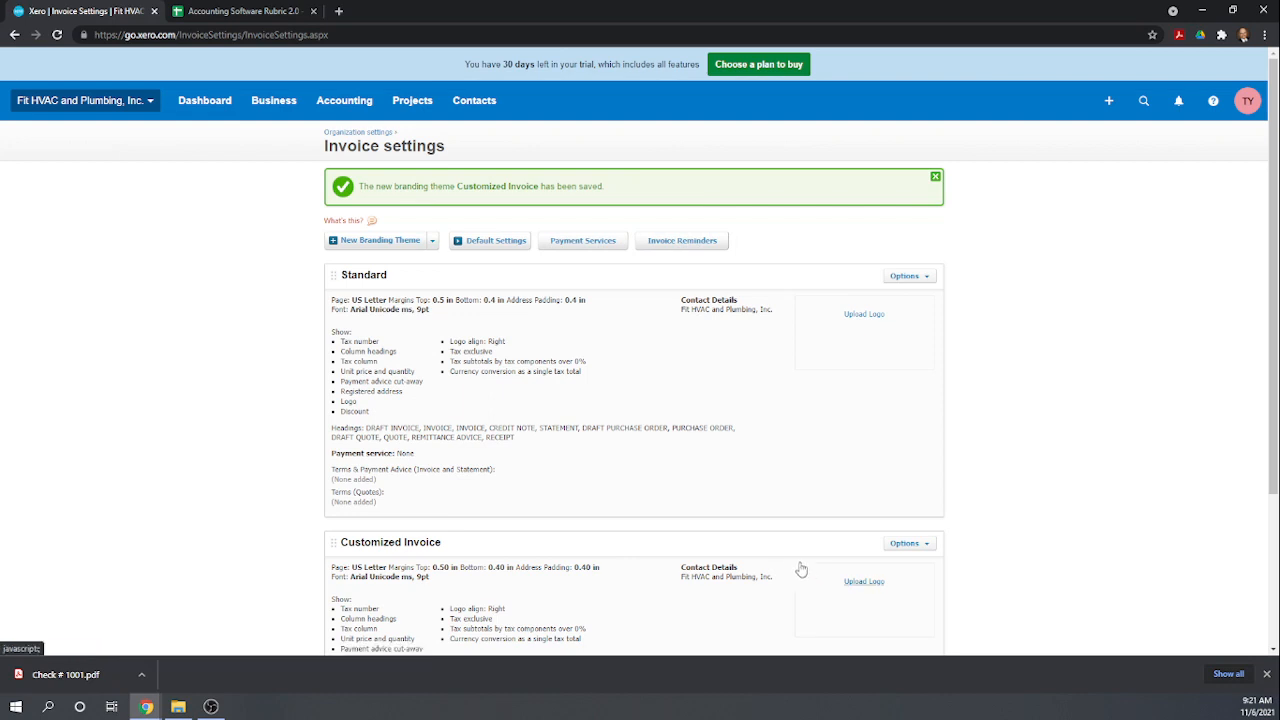
pyautogui.scroll(-1, 784, 421)
pyautogui.scroll(-2, 784, 421)
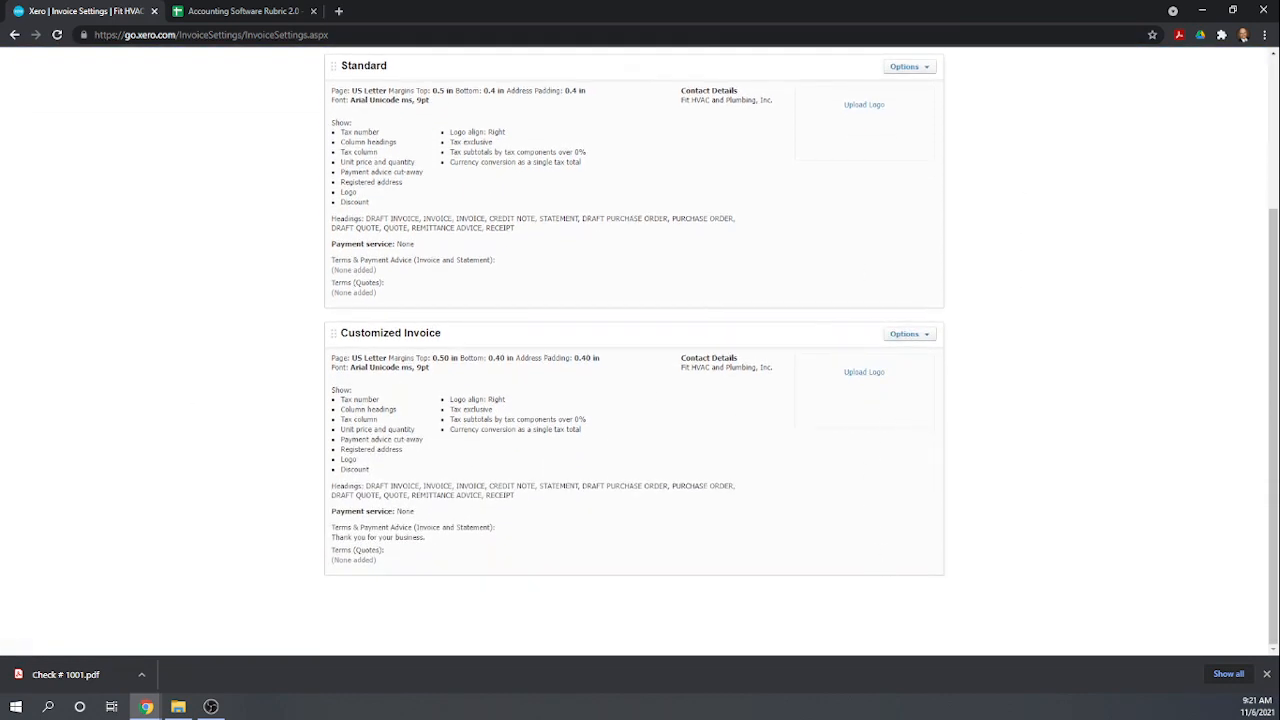
pyautogui.hotkey('alt', 'Tab')
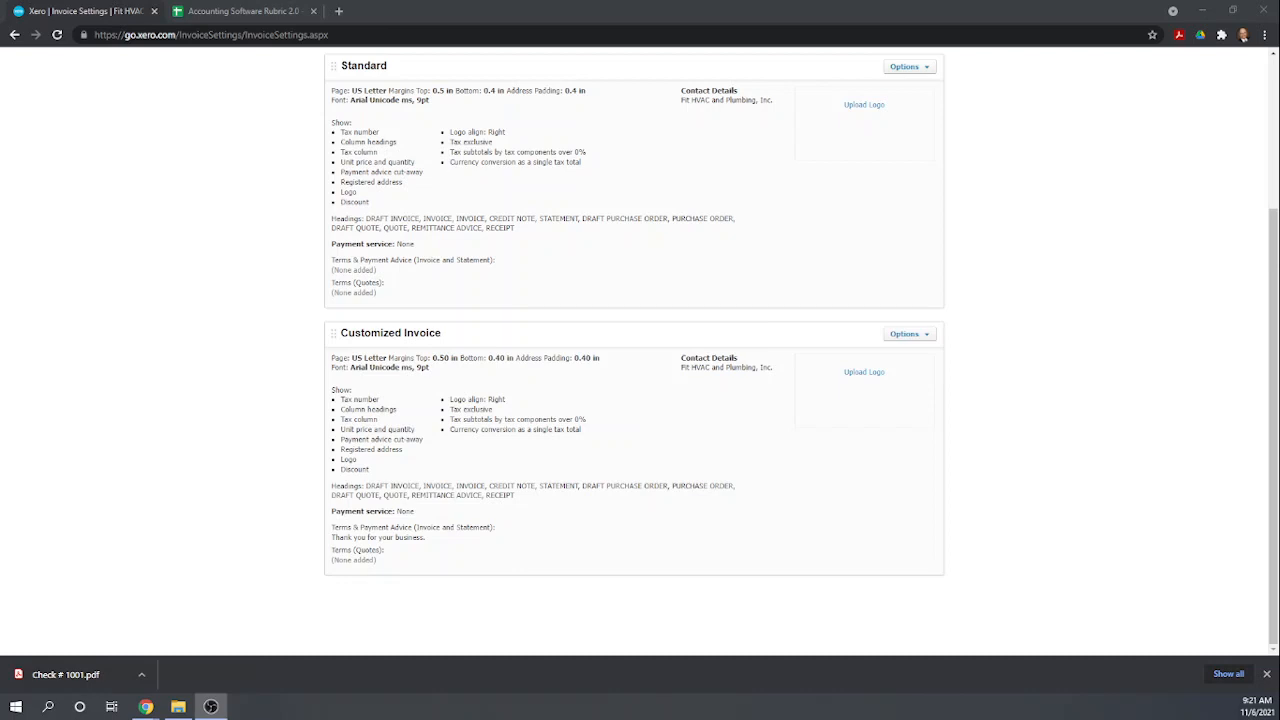
pyautogui.hotkey('alt', 'Tab')
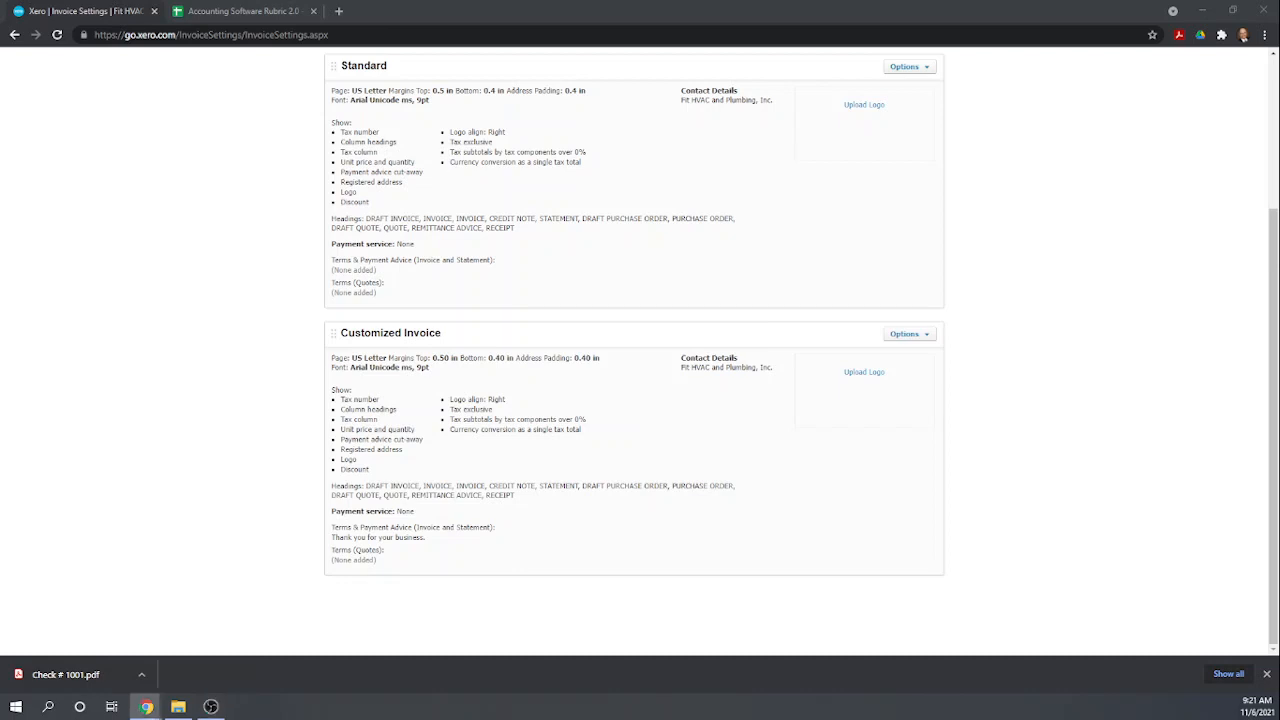
pyautogui.moveTo(0, 436); pyautogui.dragTo(874, 380)
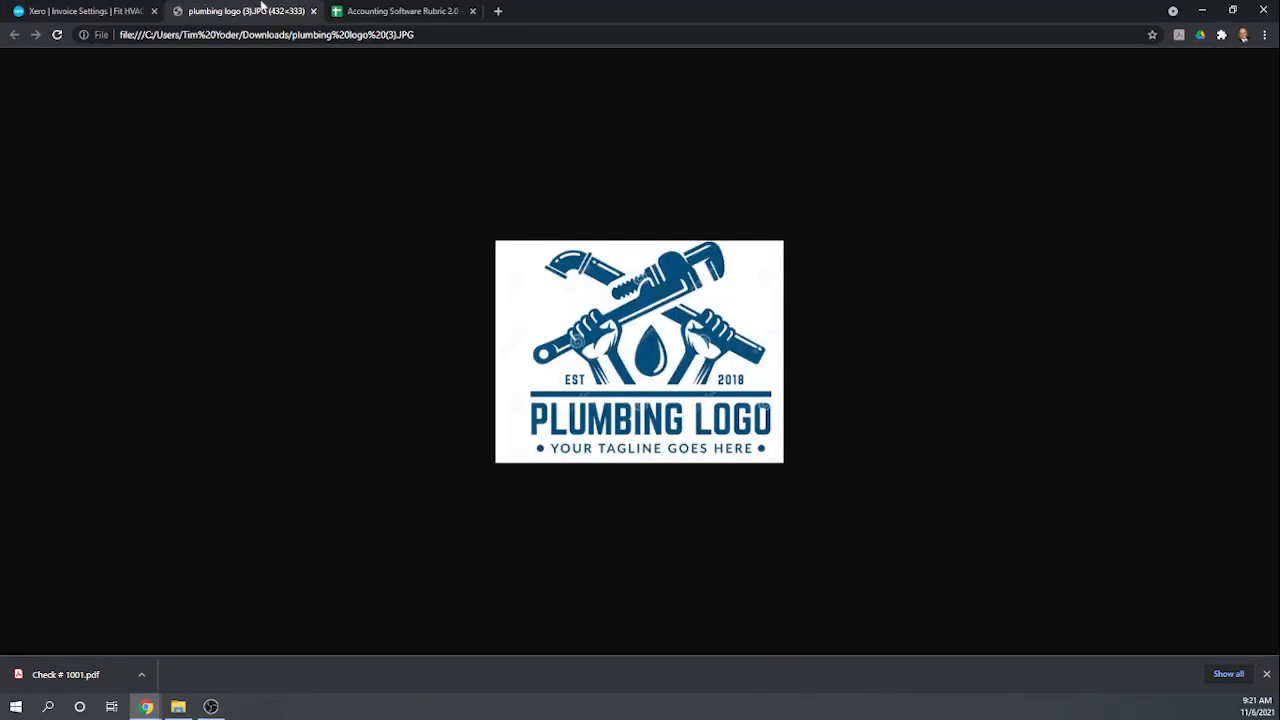
pyautogui.click(313, 12)
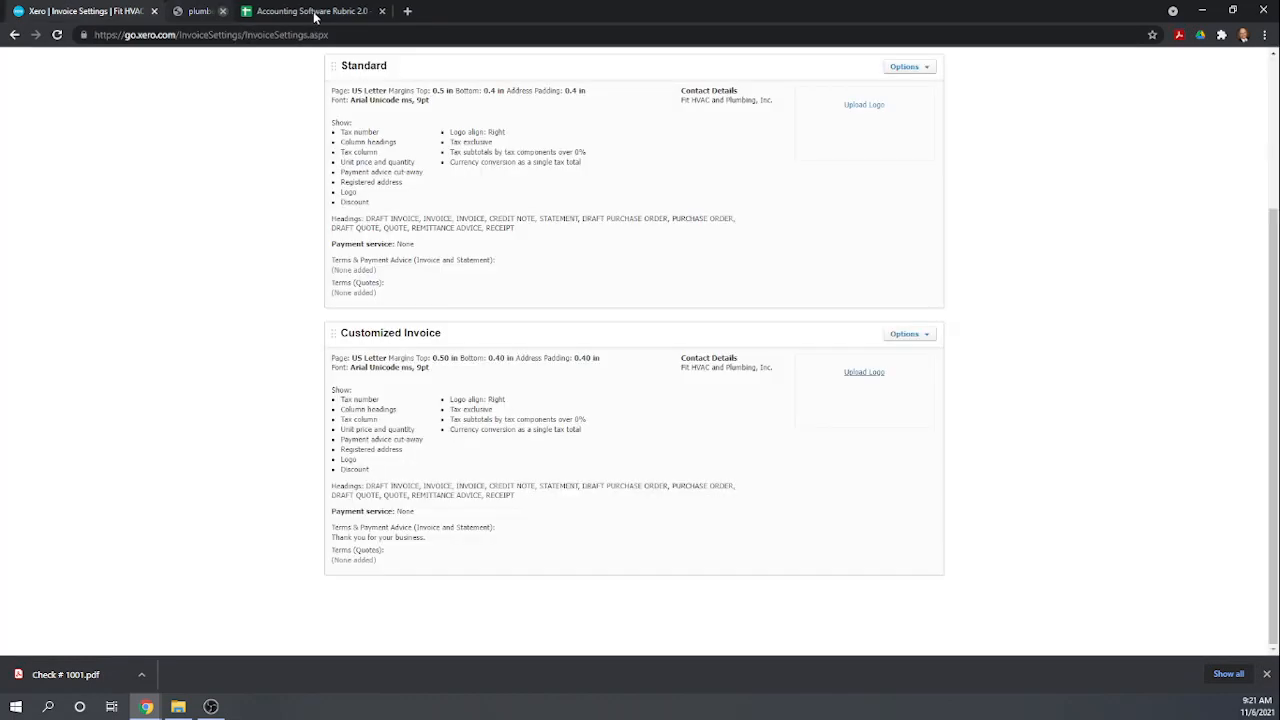
# - Upload the file plumbing logo (3).JPG as the logo of the Customized Invoice theme
pyautogui.click(866, 372)
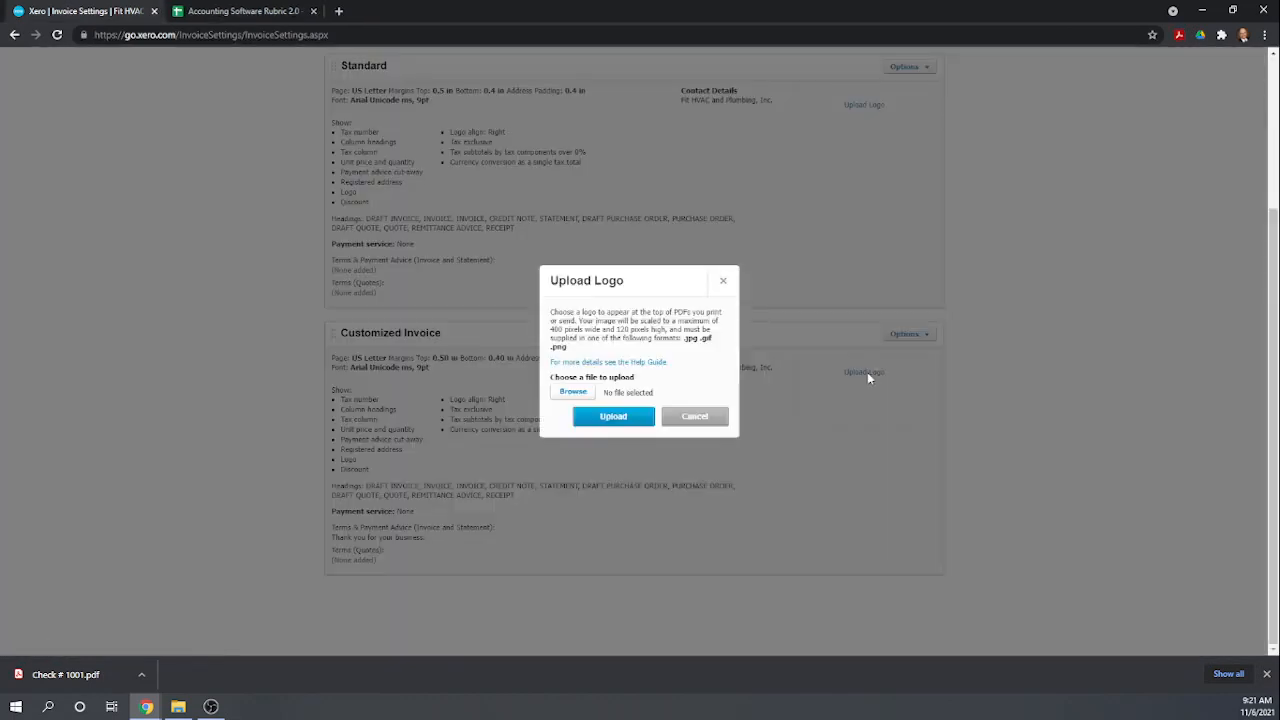
pyautogui.click(568, 392)
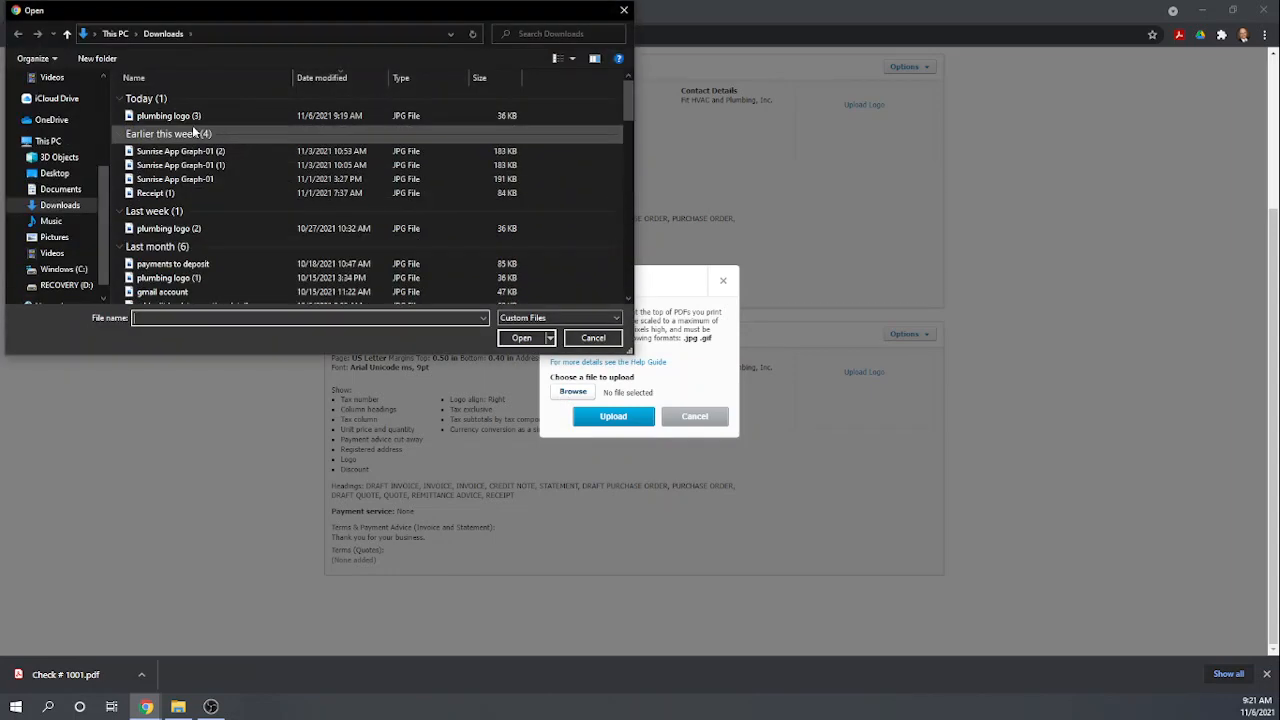
pyautogui.doubleClick(170, 116)
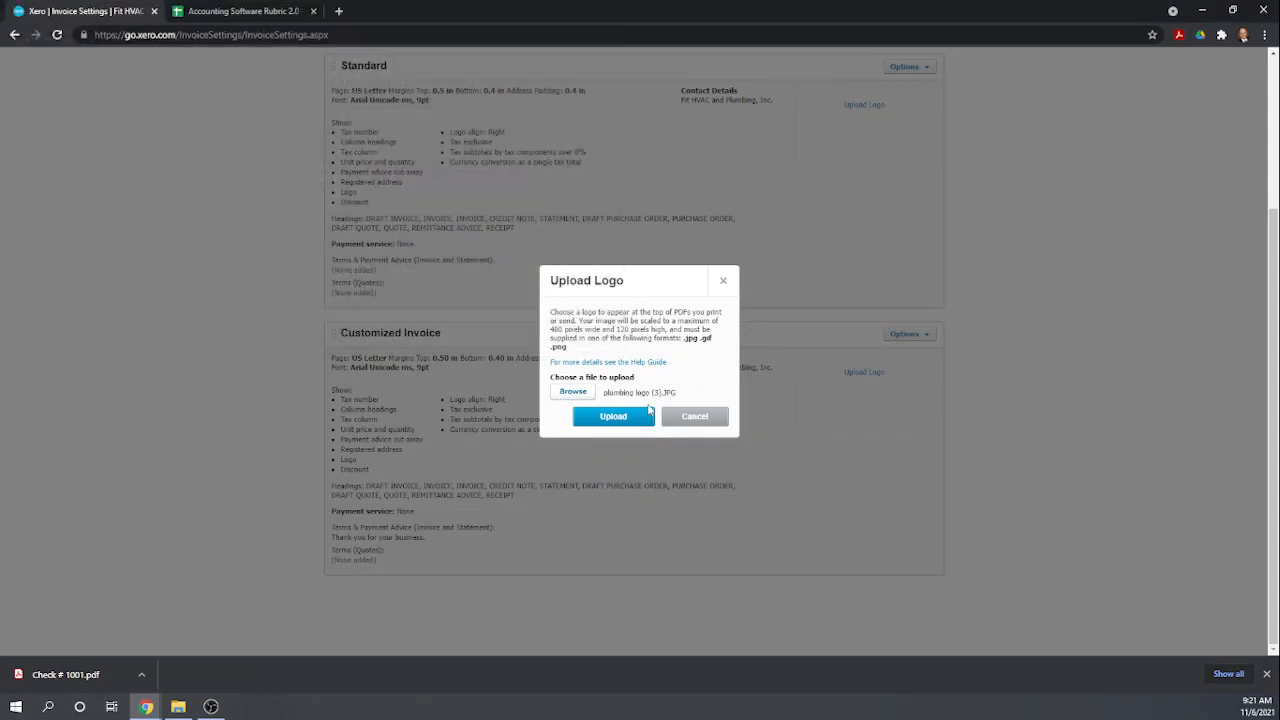
pyautogui.click(612, 418)
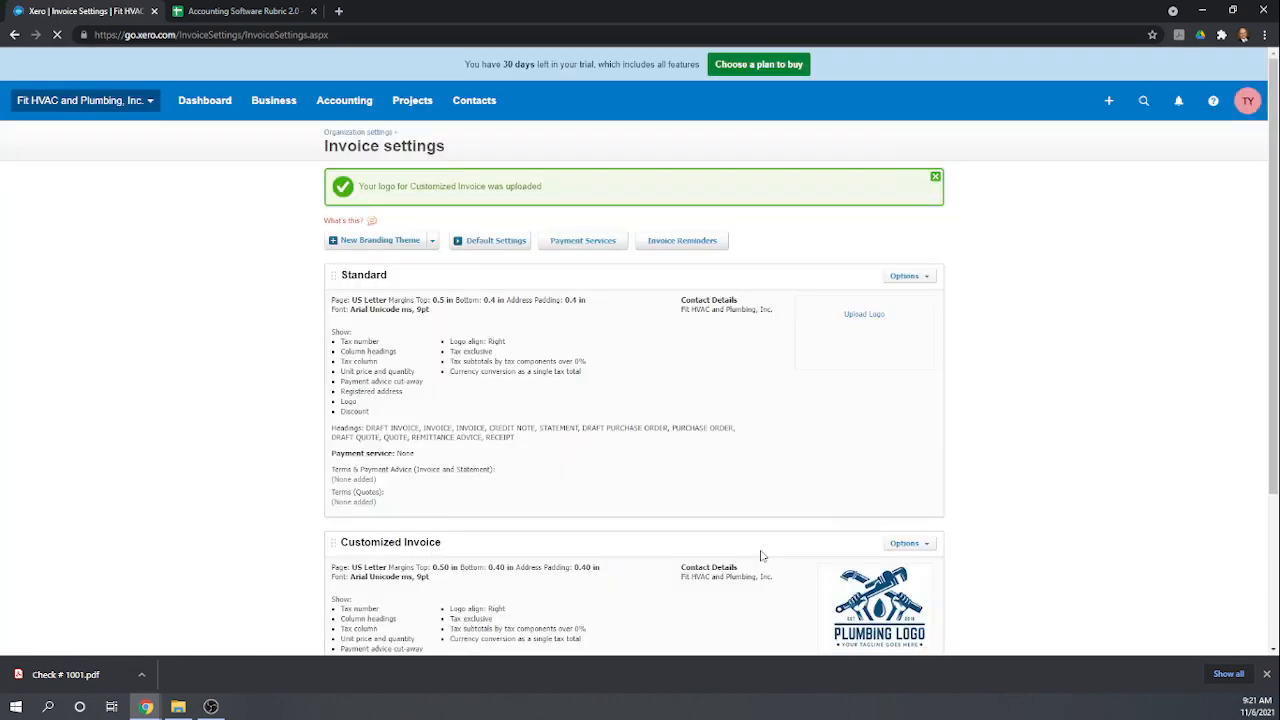
# - Preview the Customized Invoice theme, examining its logo, layout and footer message in desktop view and its mobile view
pyautogui.scroll(-3, 766, 350)
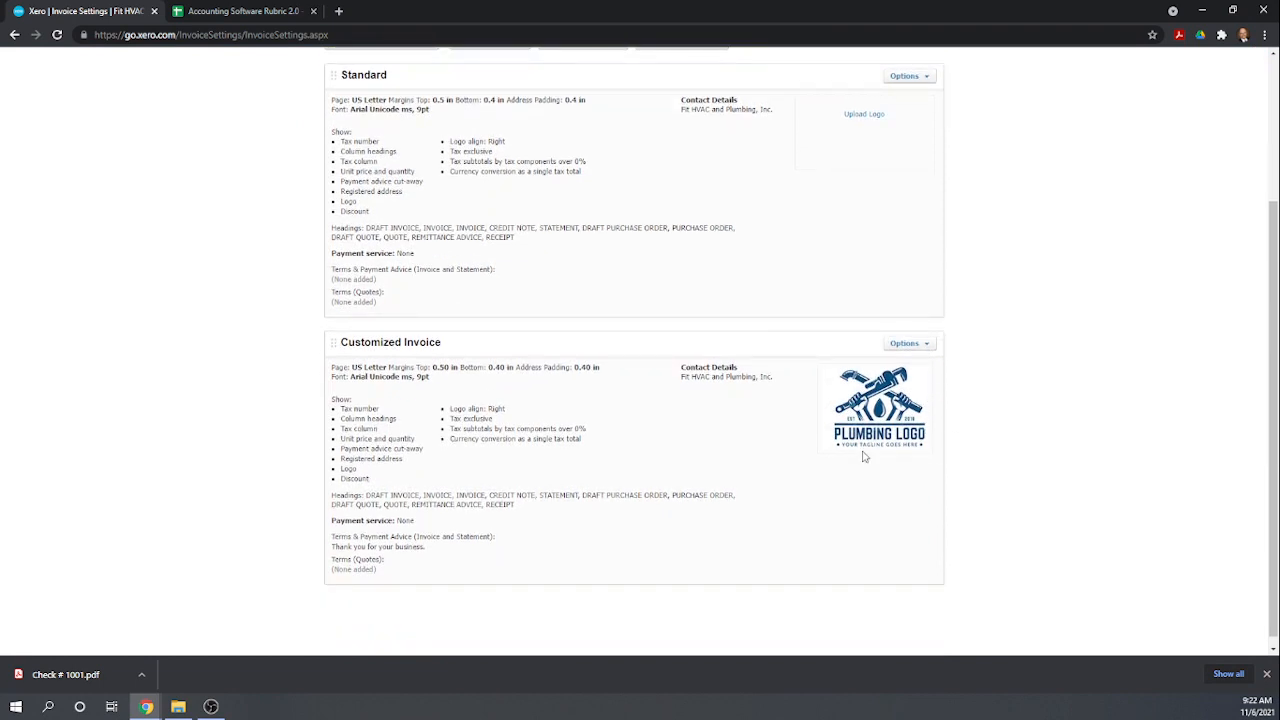
pyautogui.click(925, 345)
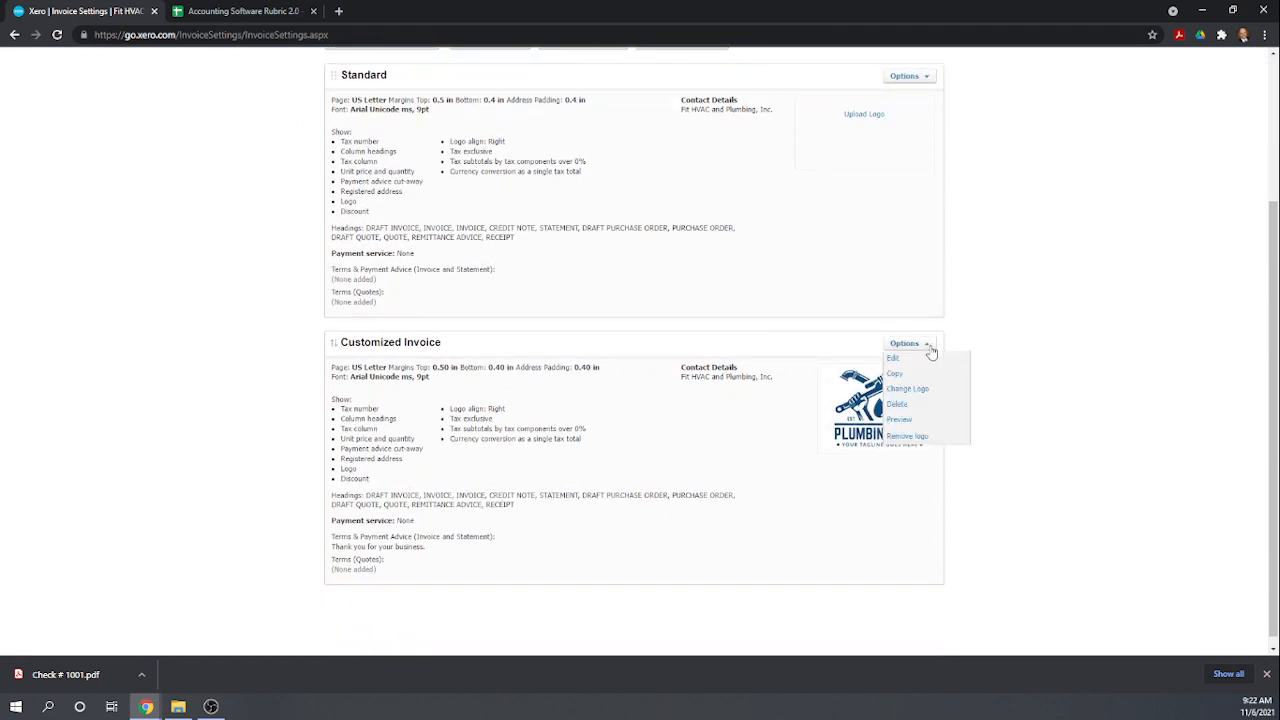
pyautogui.click(914, 420)
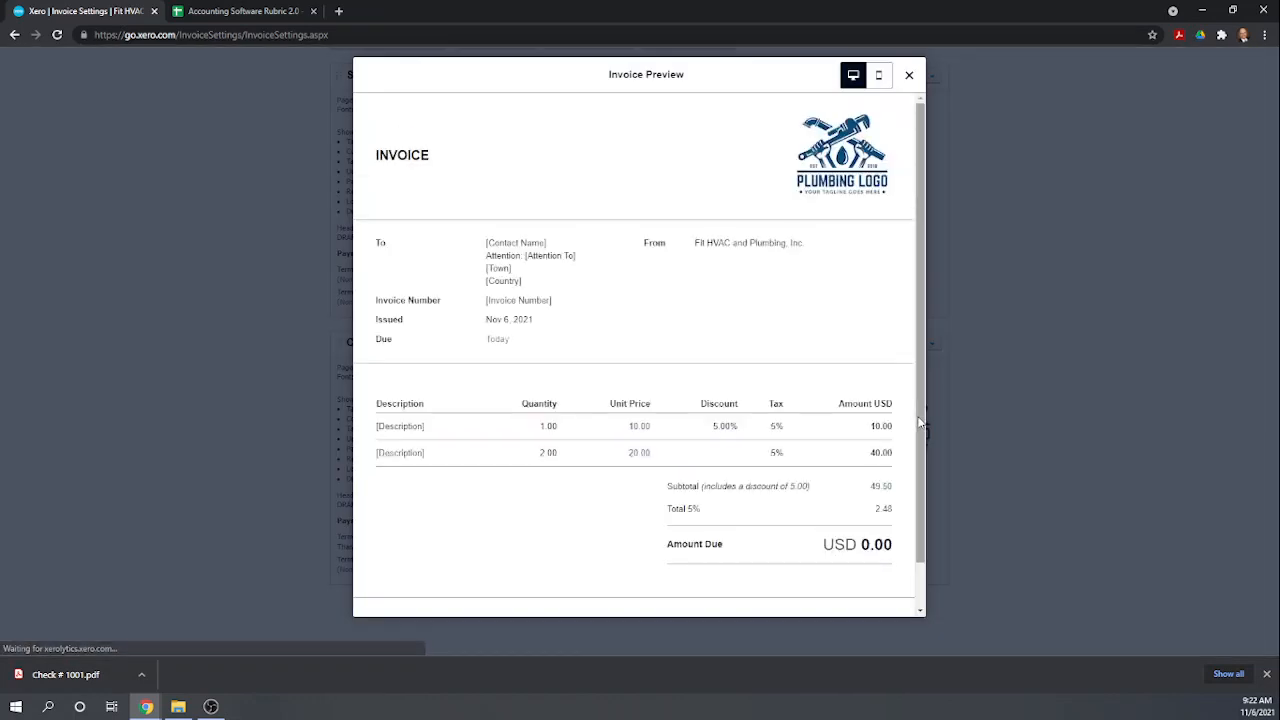
pyautogui.scroll(-1, 900, 428)
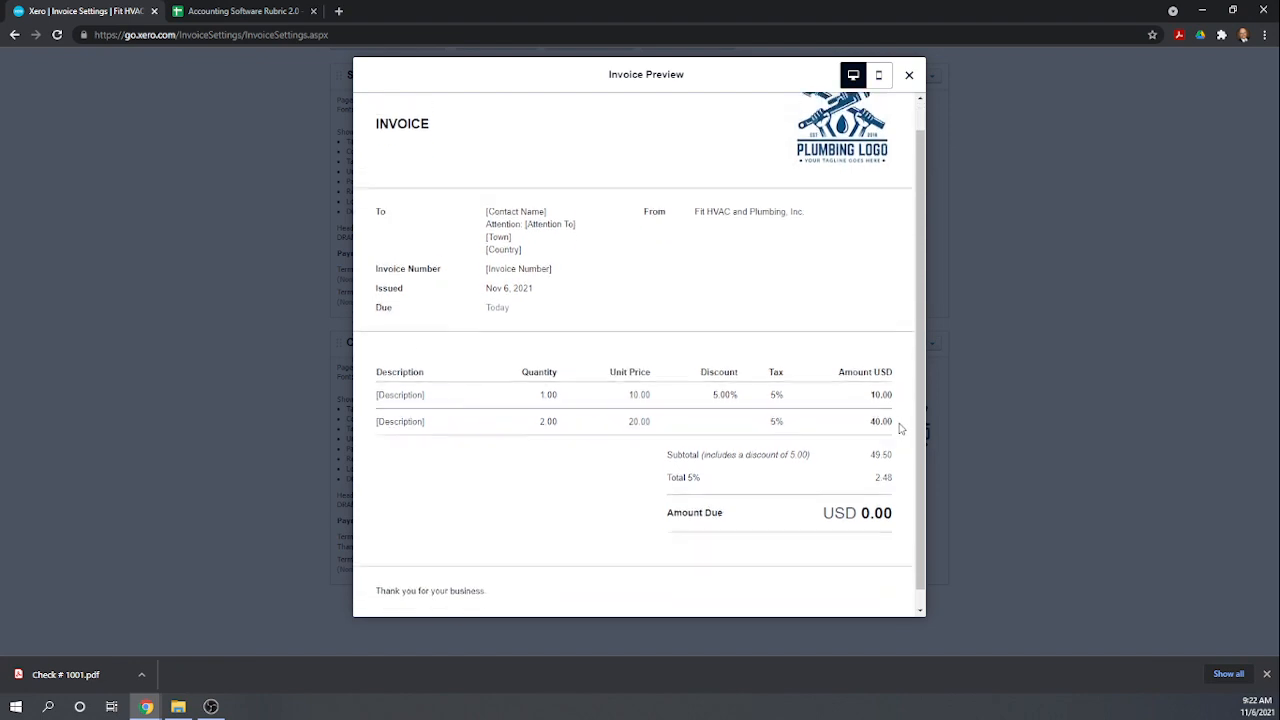
pyautogui.scroll(1, 900, 428)
pyautogui.scroll(-1, 899, 428)
pyautogui.scroll(1, 895, 355)
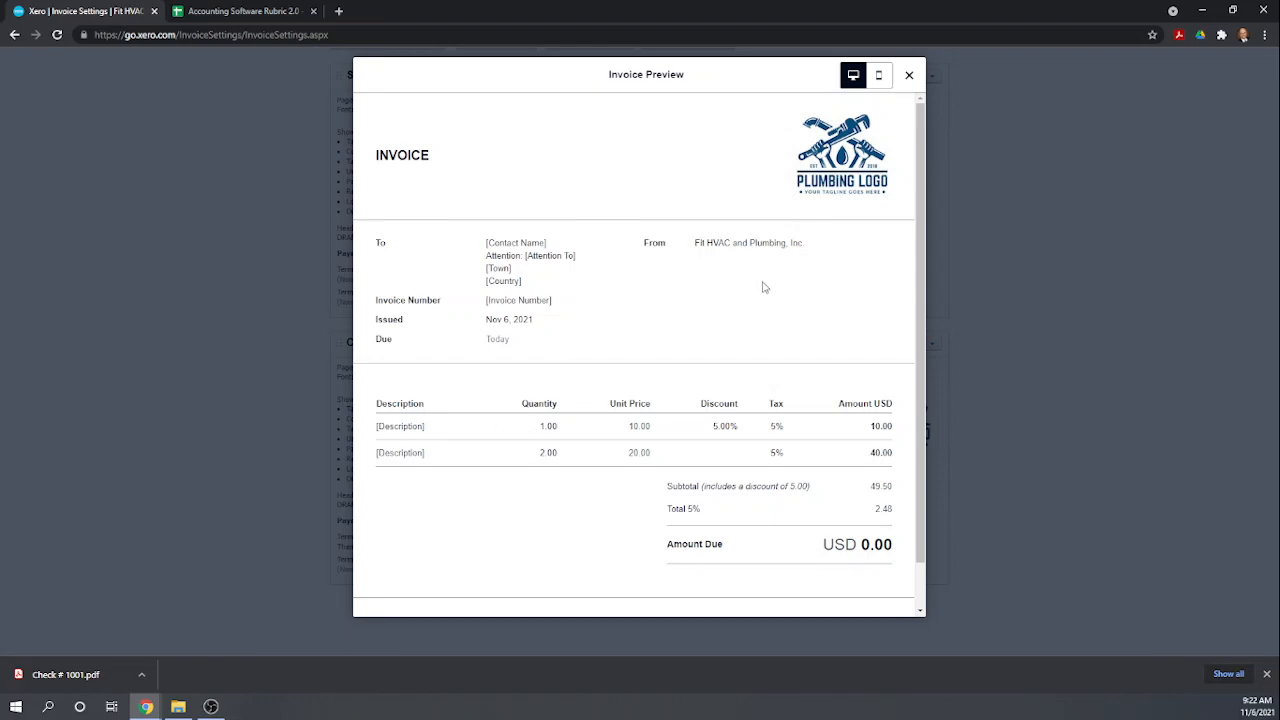
pyautogui.scroll(-1, 766, 288)
pyautogui.scroll(1, 780, 298)
pyautogui.scroll(-1, 792, 290)
pyautogui.scroll(1, 801, 290)
pyautogui.scroll(-1, 807, 291)
pyautogui.scroll(1, 812, 295)
pyautogui.scroll(-1, 822, 283)
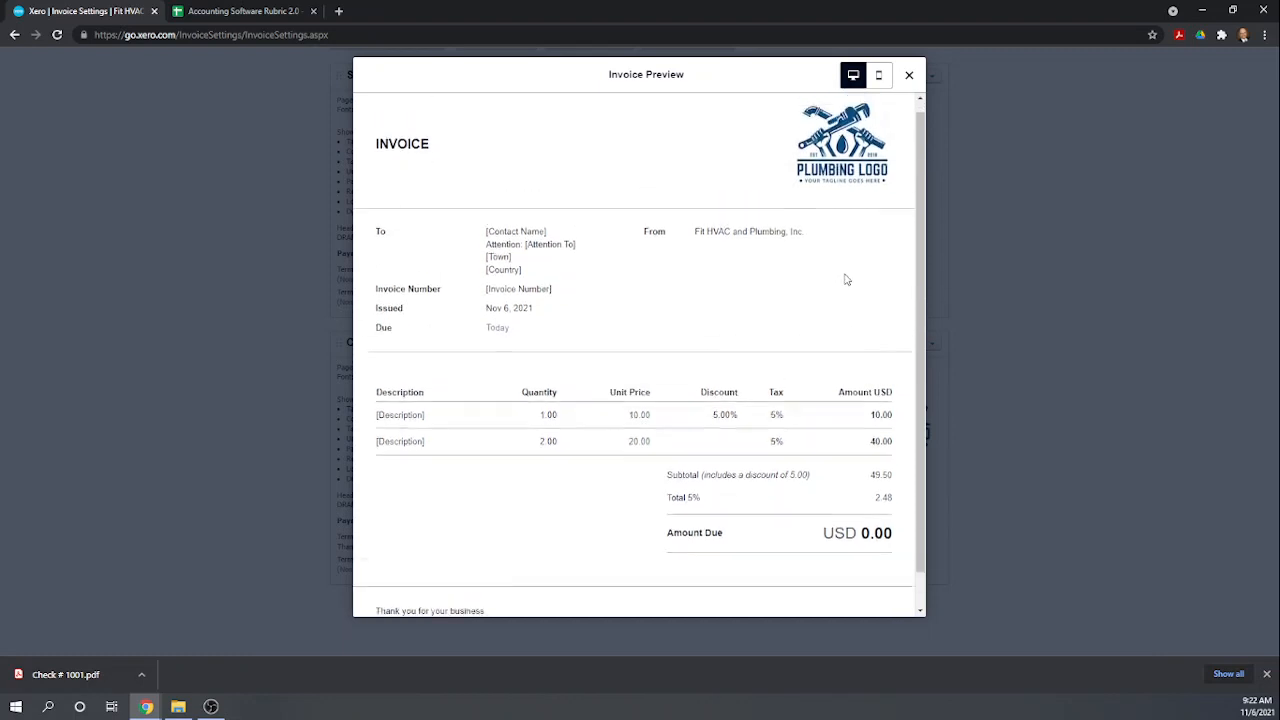
pyautogui.scroll(1, 845, 279)
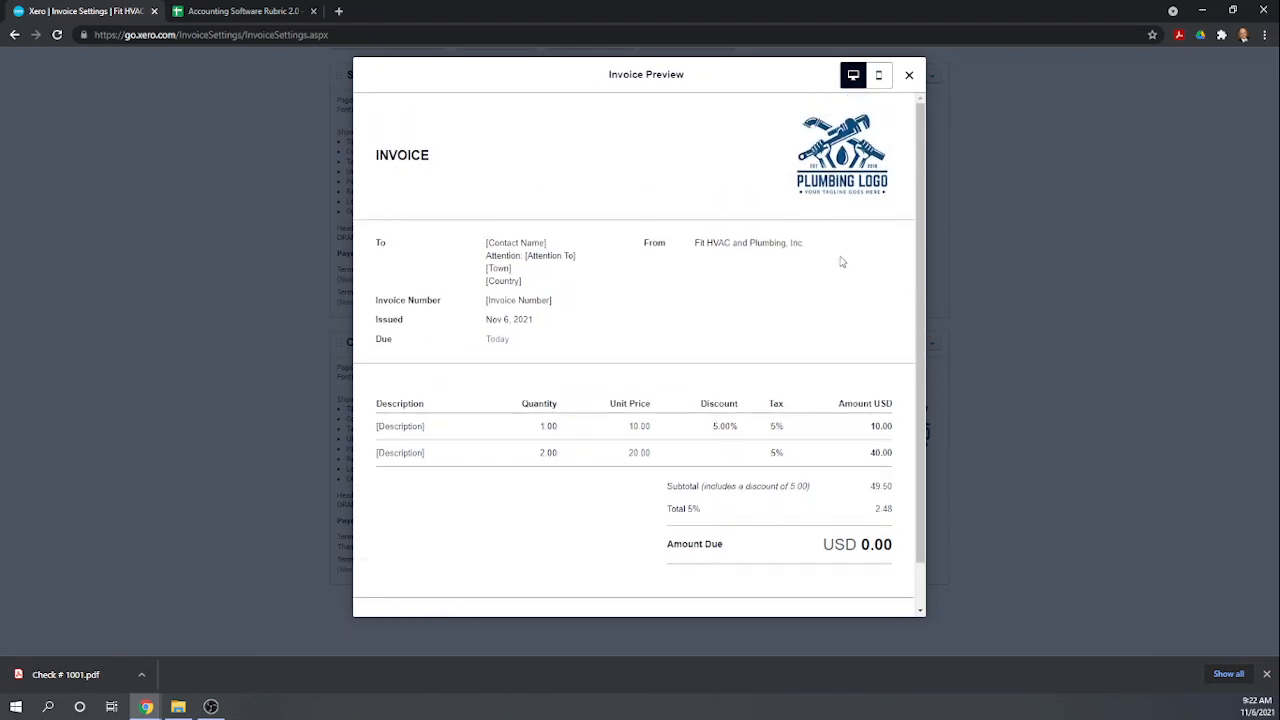
pyautogui.click(880, 75)
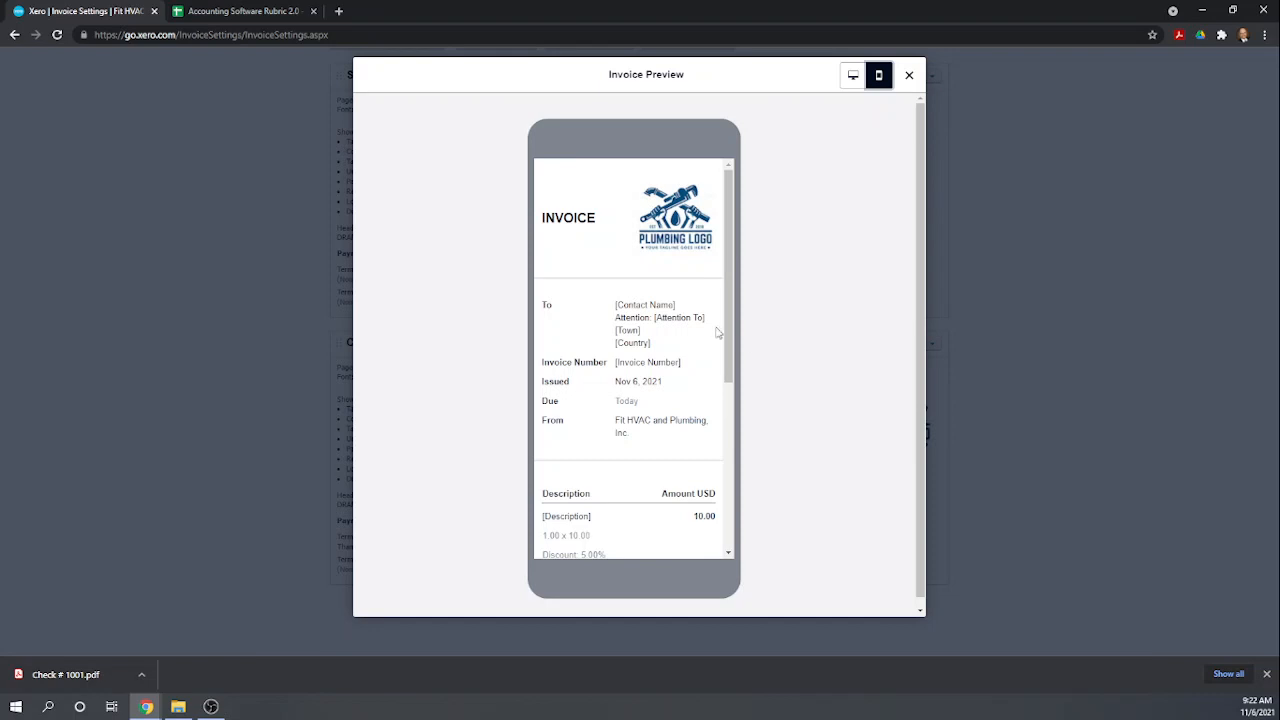
# - Examine the customer and line item details in the mobile preview of the Customized Invoice theme, then close it
pyautogui.scroll(-3, 657, 346)
pyautogui.scroll(2, 666, 349)
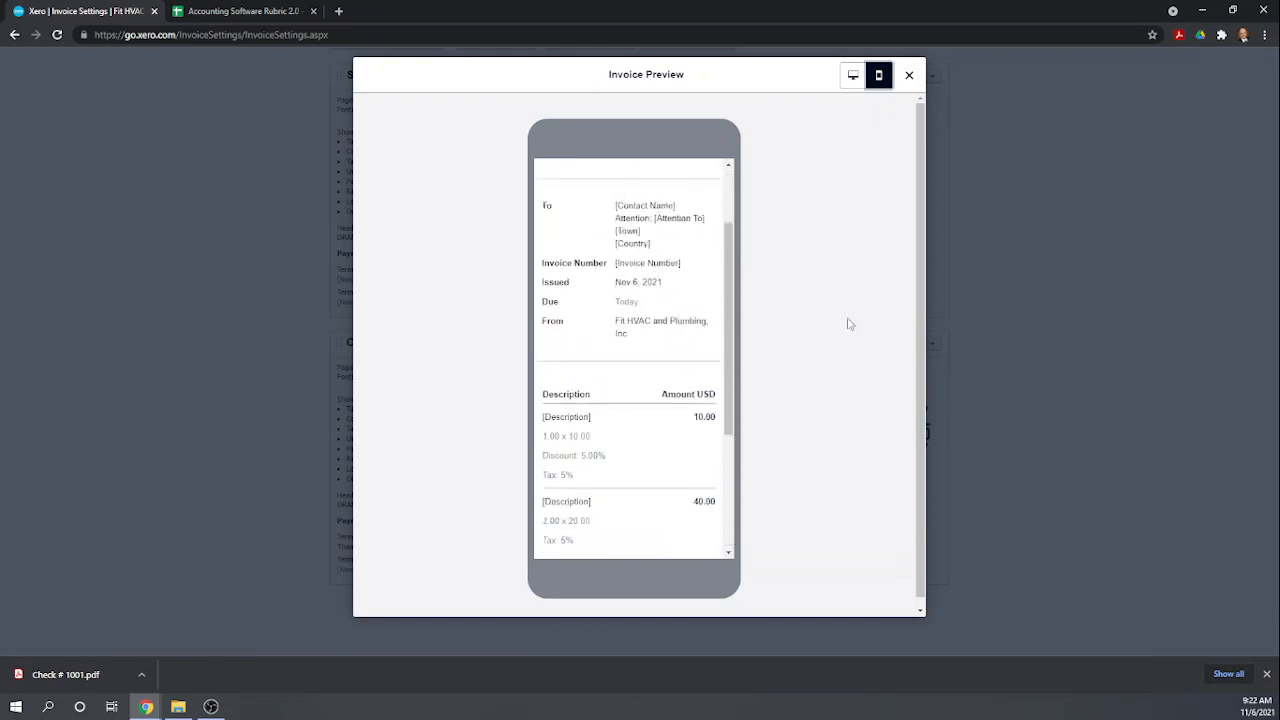
pyautogui.click(909, 75)
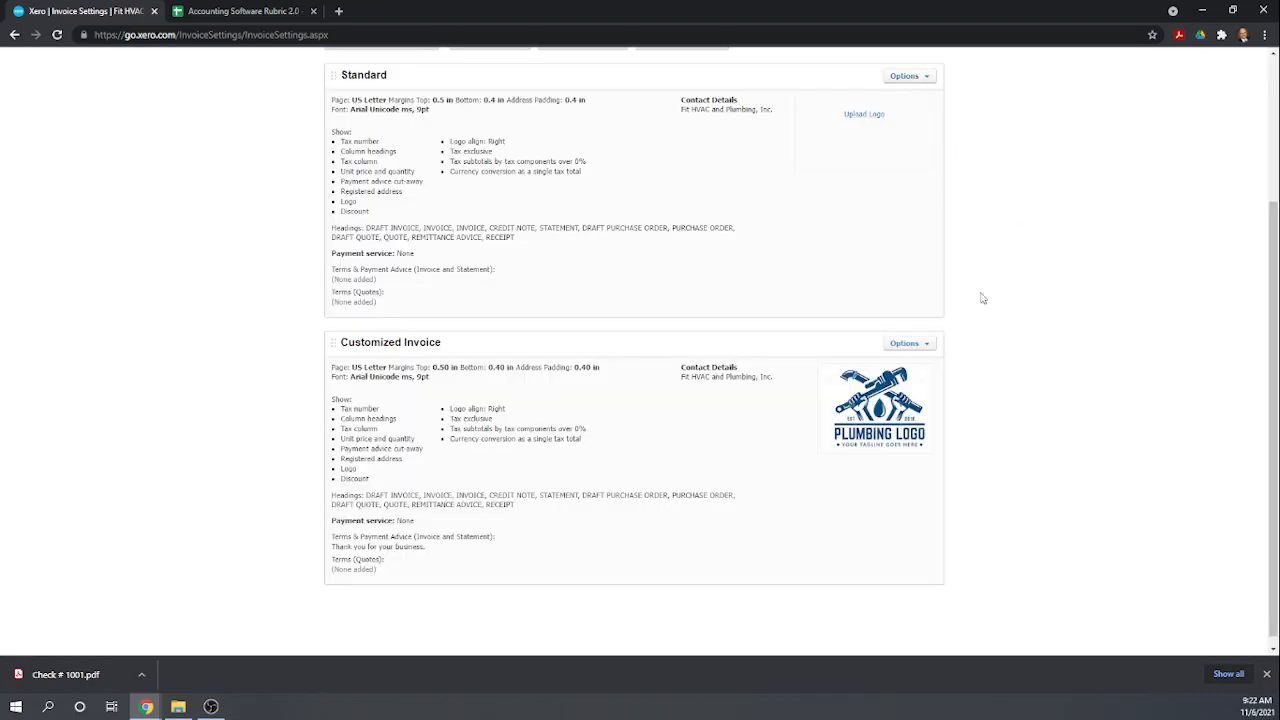
# - Preview the Customized Invoice theme again in desktop view, examining its layout and footer message, and close the preview
pyautogui.scroll(-1, 642, 365)
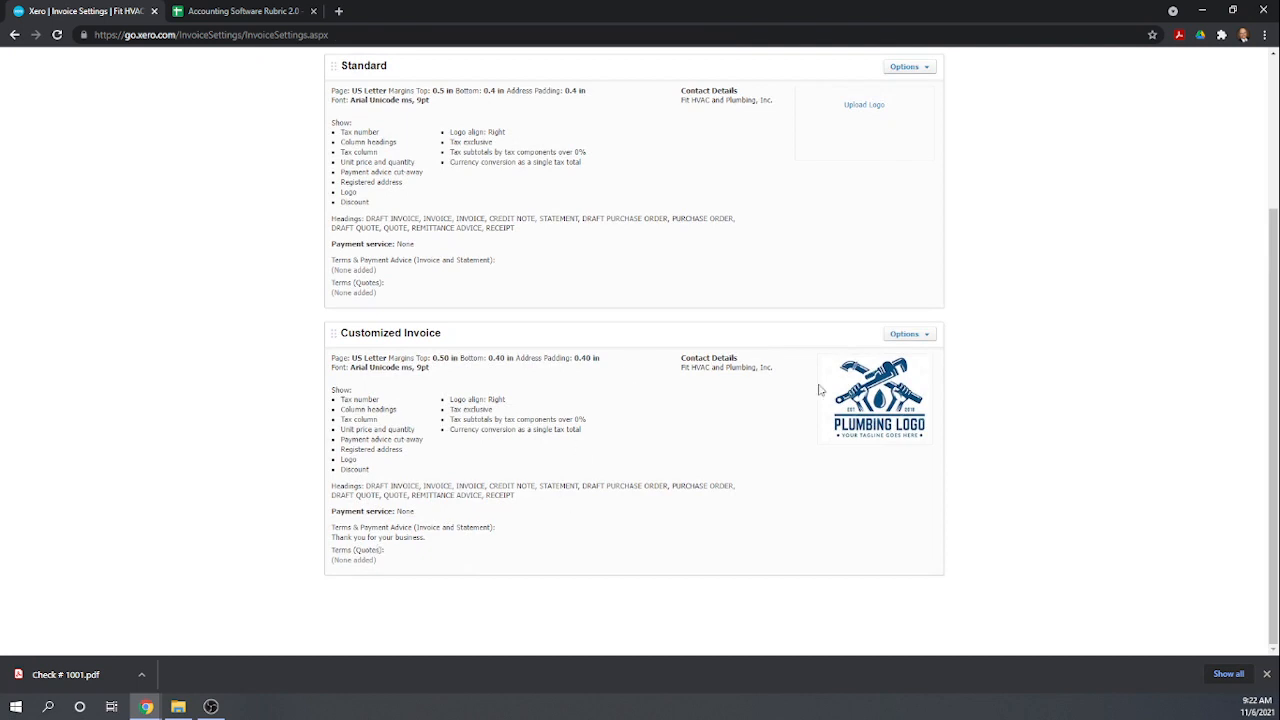
pyautogui.click(928, 338)
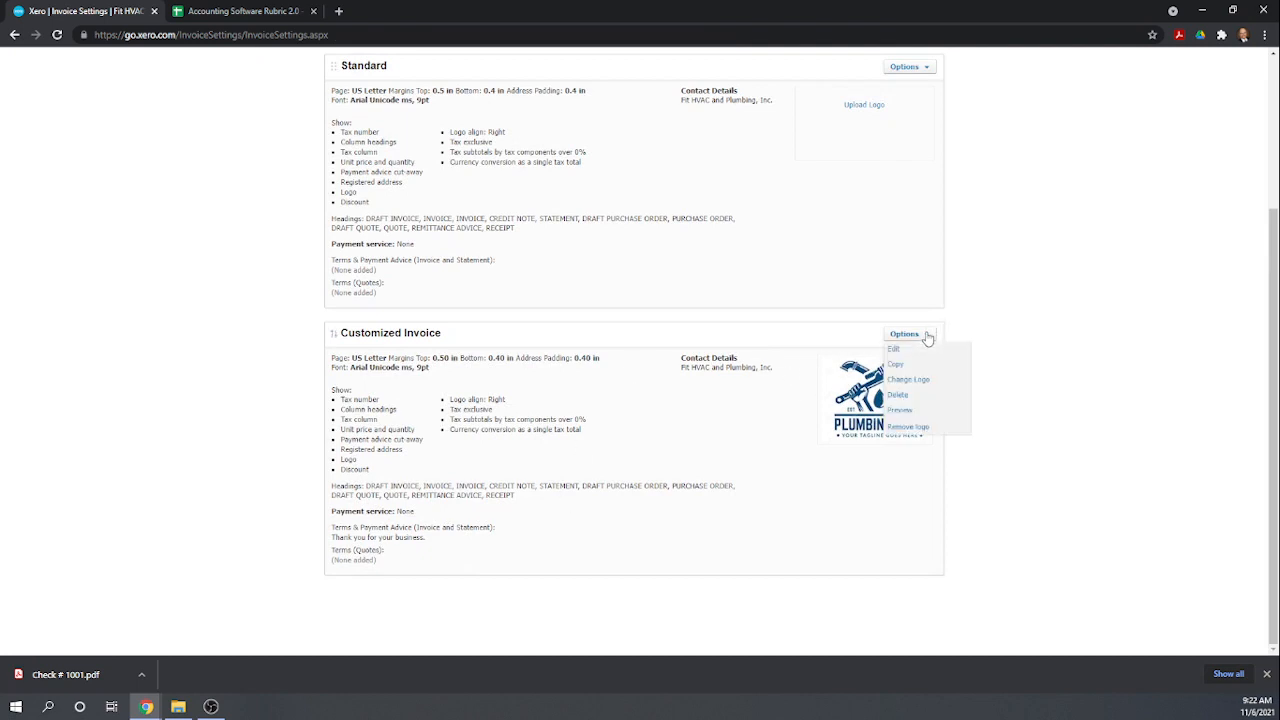
pyautogui.click(905, 411)
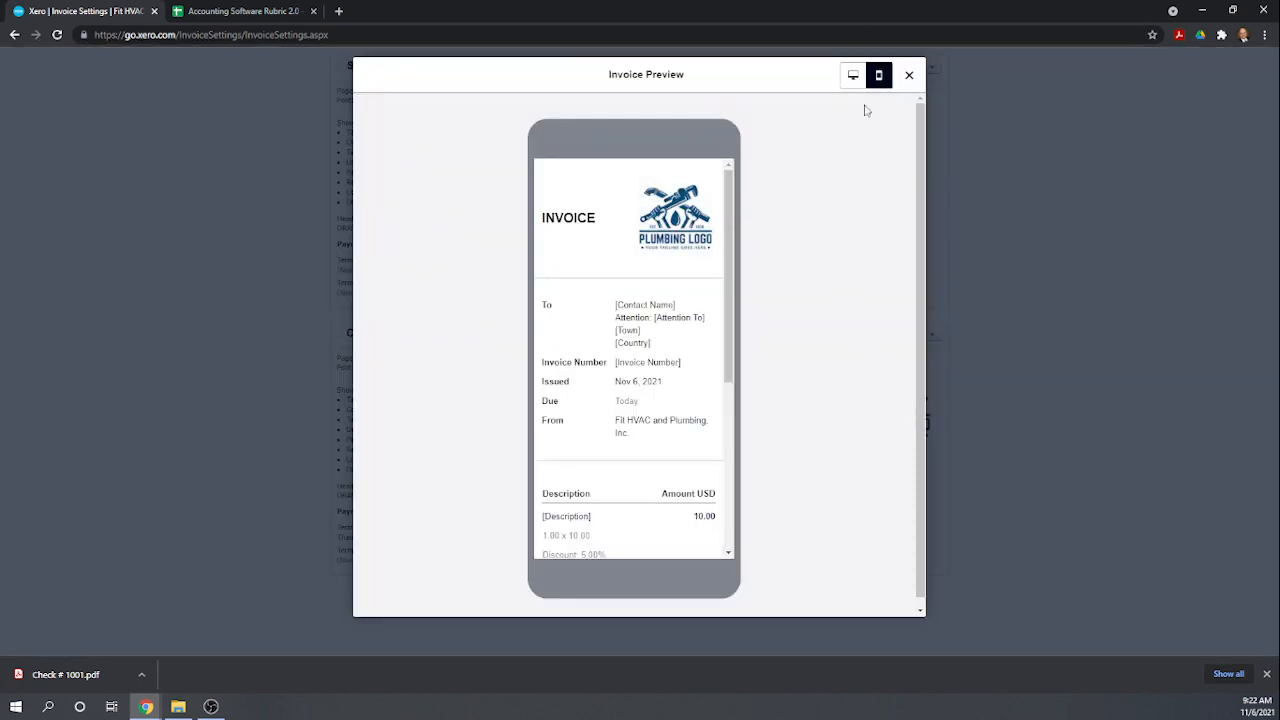
pyautogui.click(853, 75)
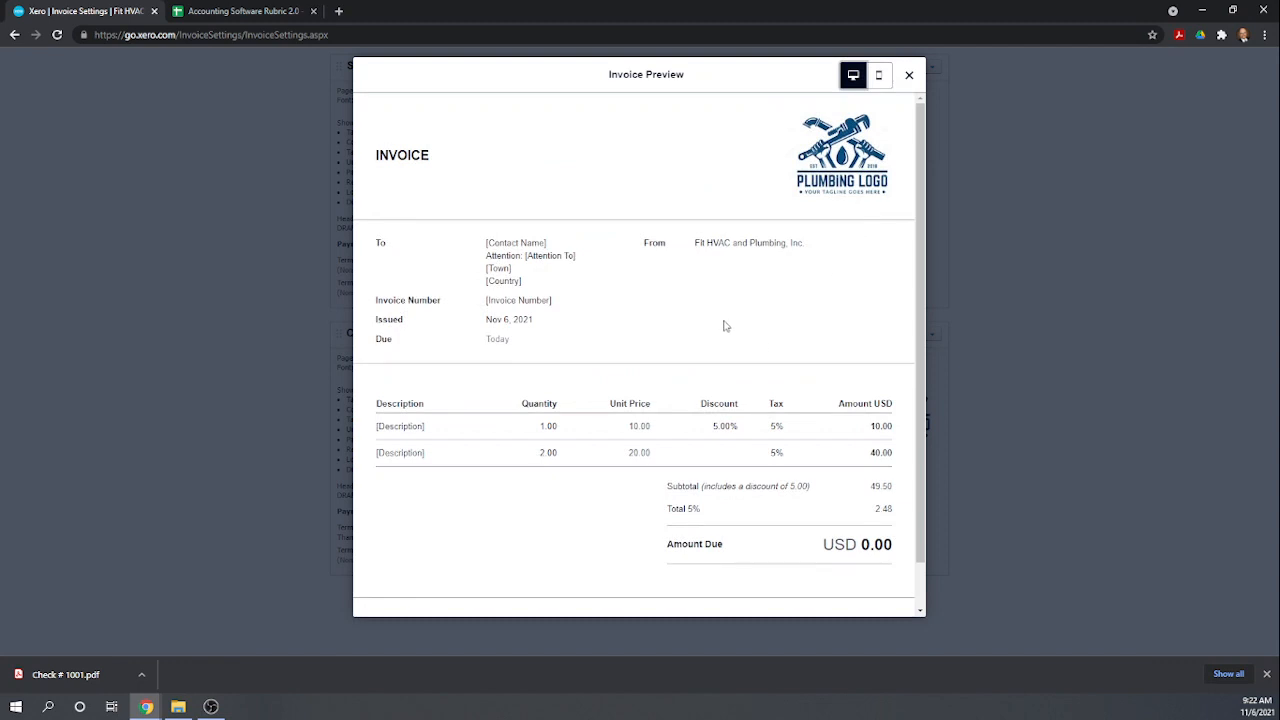
pyautogui.scroll(-1, 707, 308)
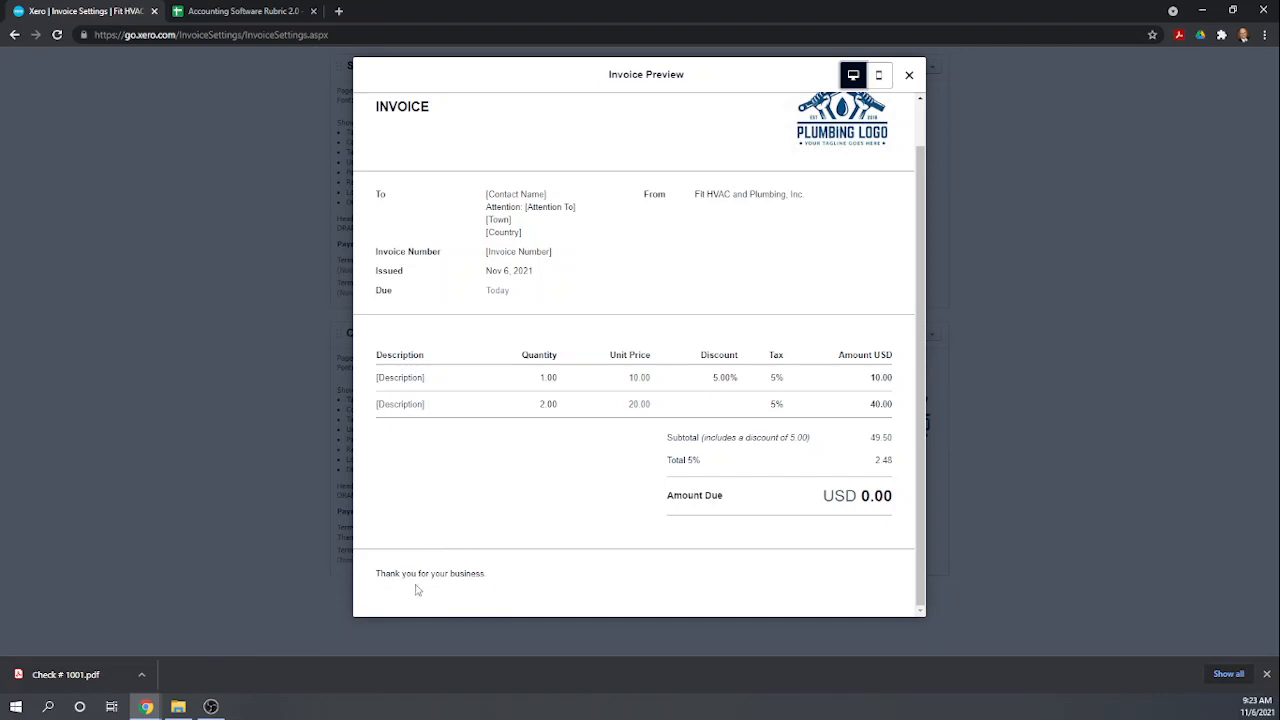
pyautogui.scroll(1, 620, 540)
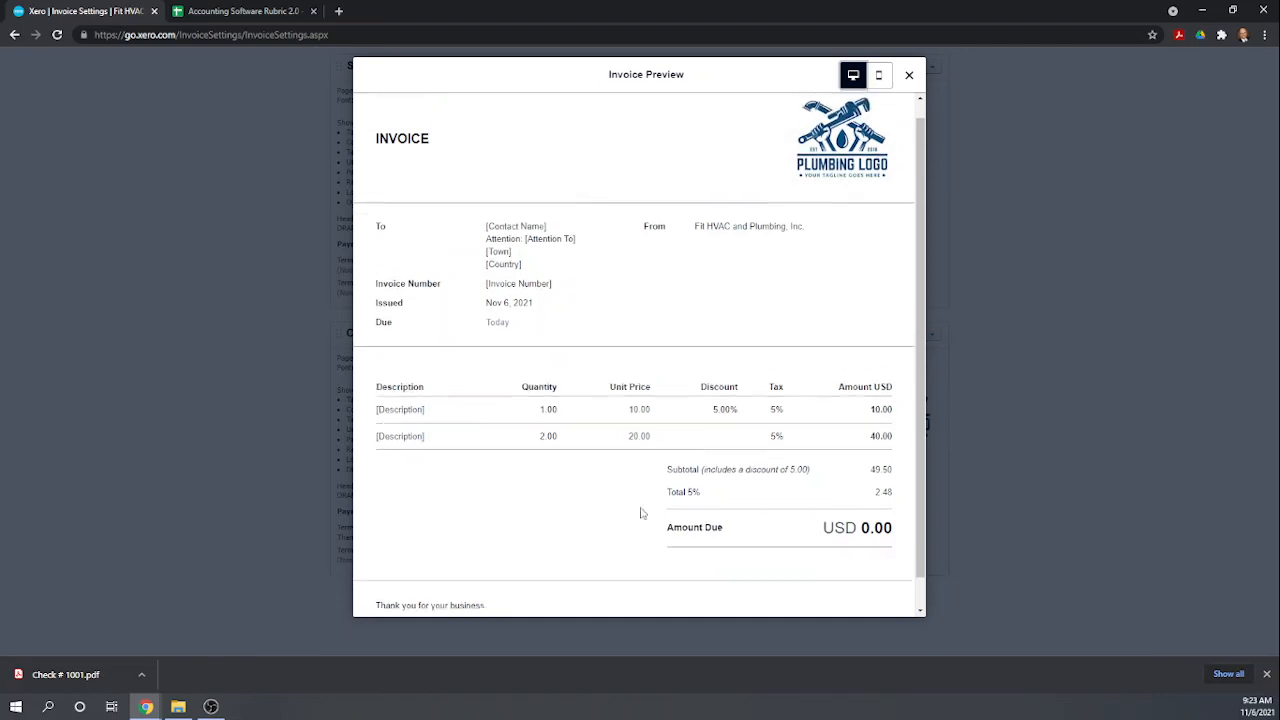
pyautogui.click(909, 75)
# - Switch to the Accounting Software Rubric 2.0 spreadsheet and enter 1 for creating a sales tax item and 0 for choosing an invoice template in column H
pyautogui.click(249, 11)
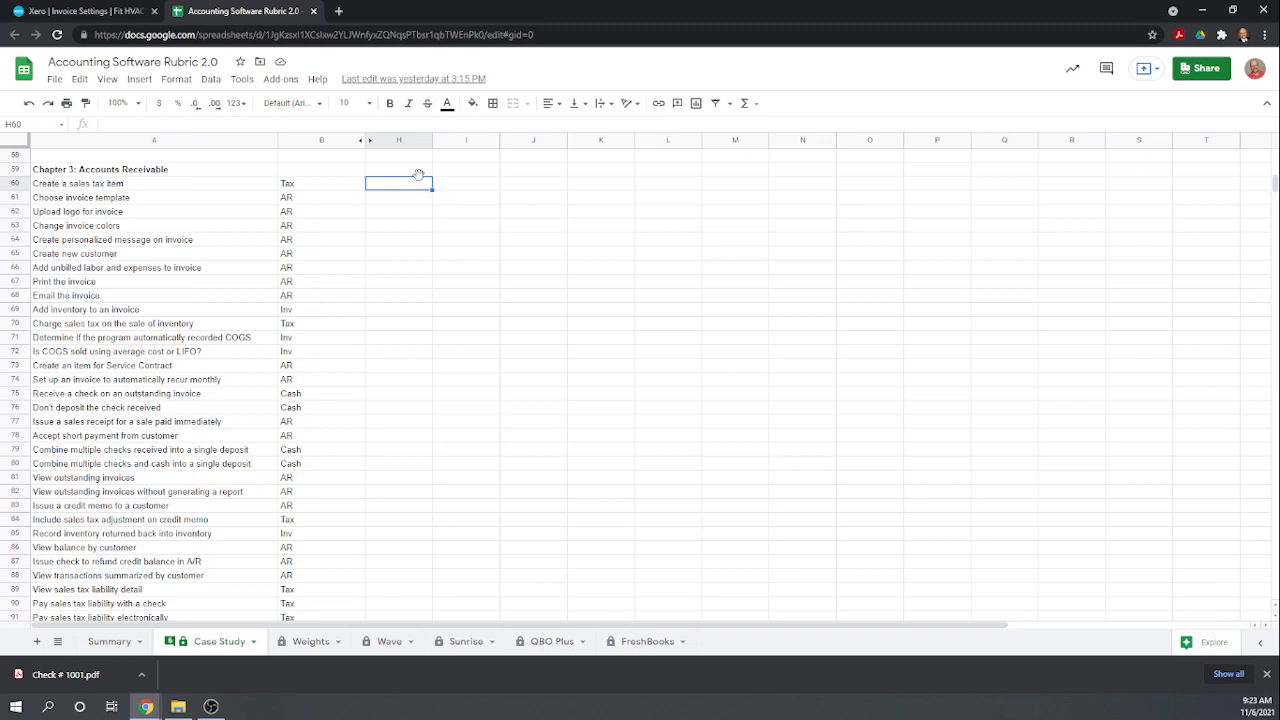
pyautogui.write('1')
pyautogui.press('Return')
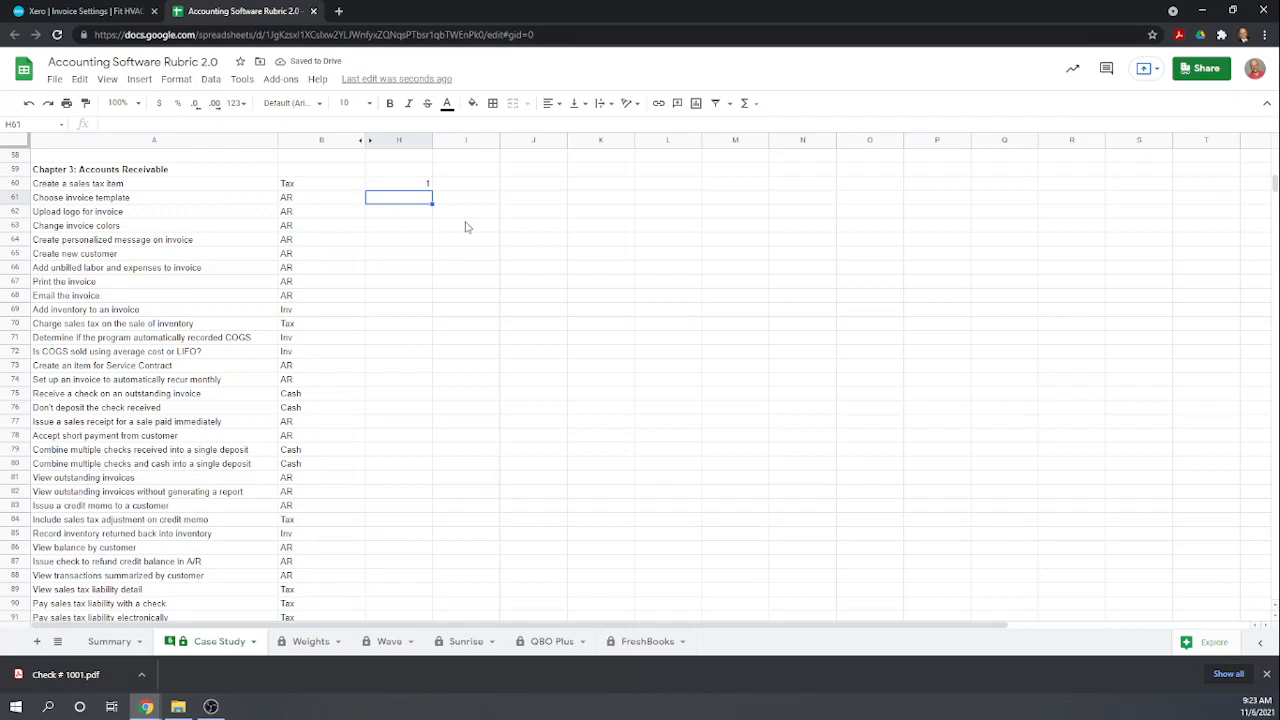
pyautogui.write('5')
pyautogui.write('0')
pyautogui.press('Return')
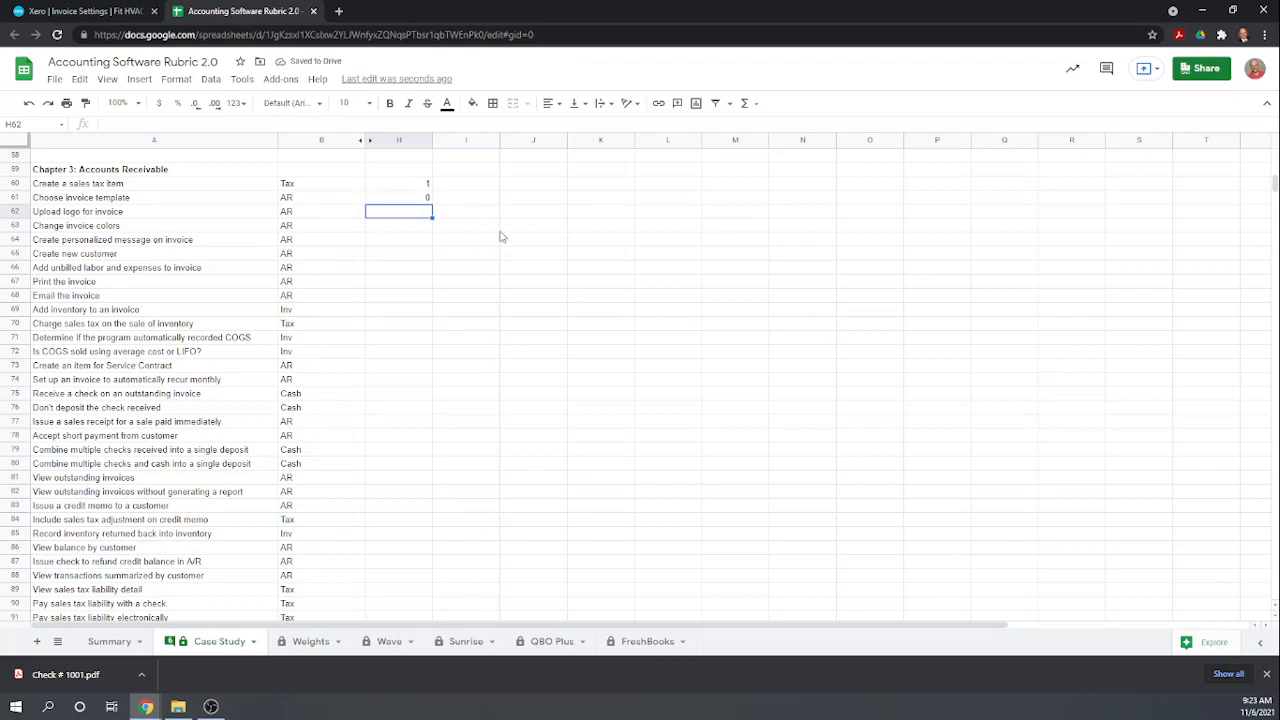
# - Enter scores in column H: 1 for uploading a logo, 0 for changing invoice colors and 1 for the personalized invoice message
pyautogui.write('1')
pyautogui.press('Return')
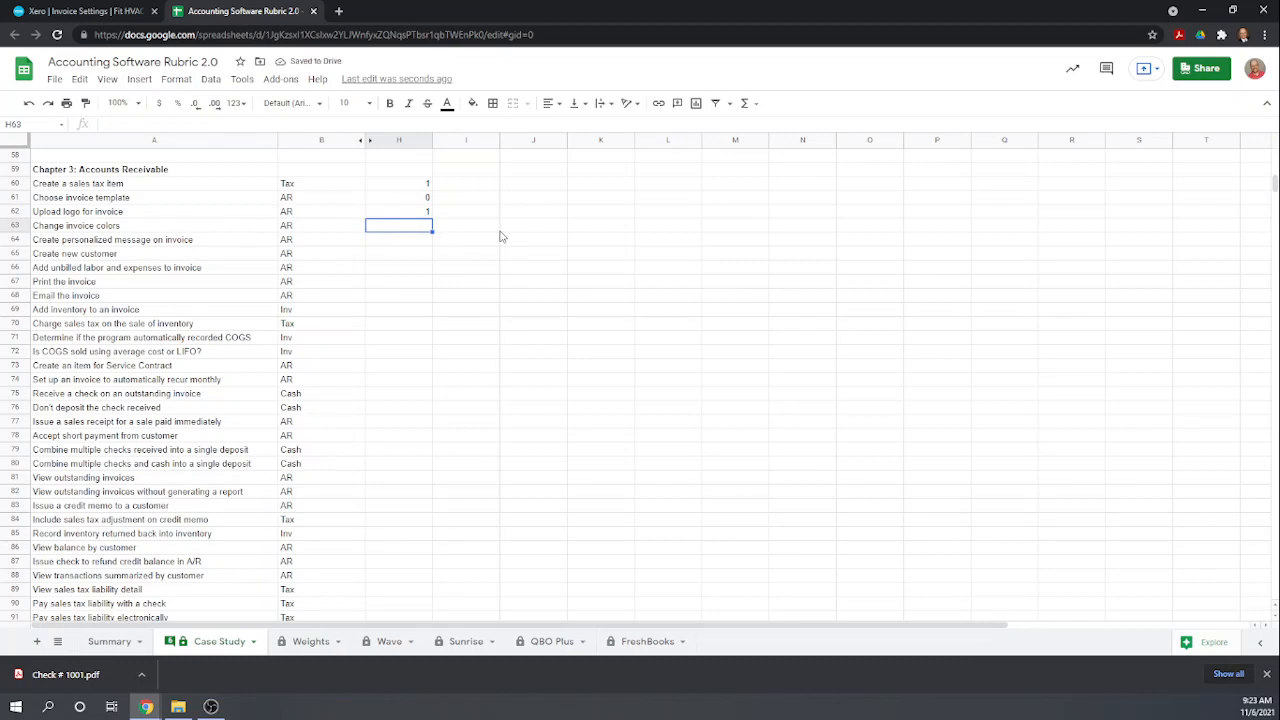
pyautogui.write('0')
pyautogui.press('Return')
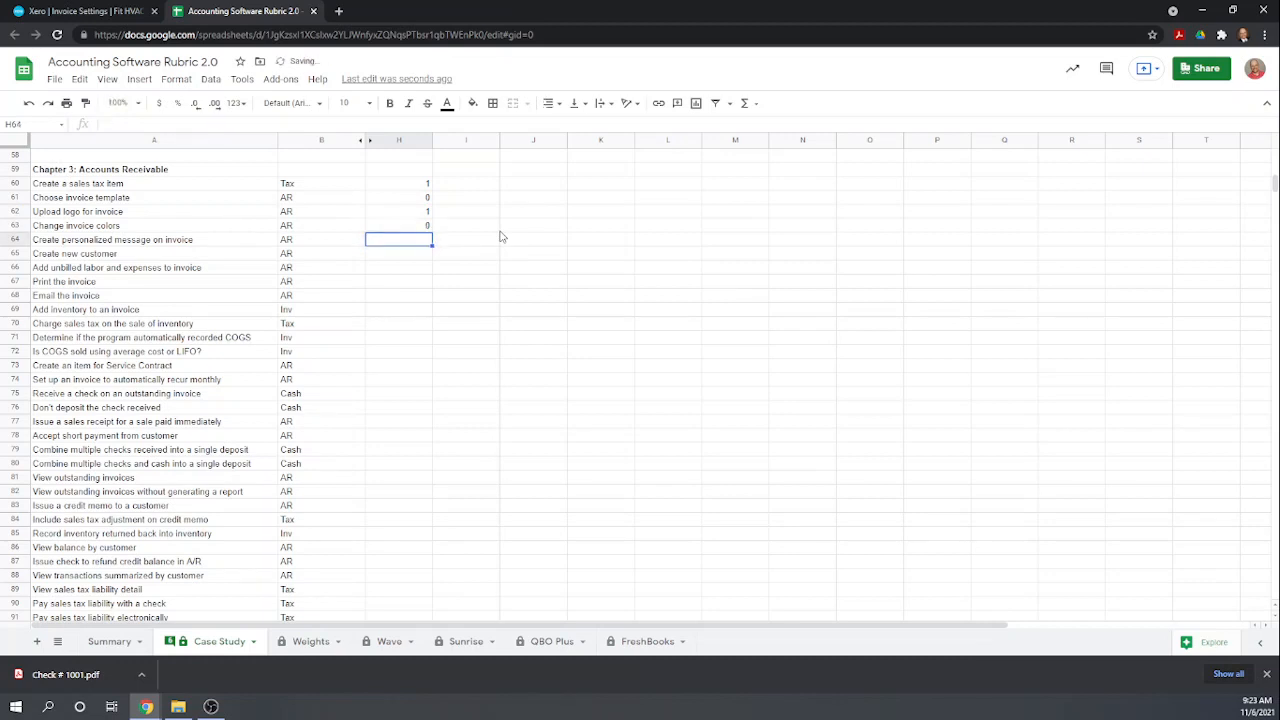
pyautogui.write('1')
pyautogui.press('Return')
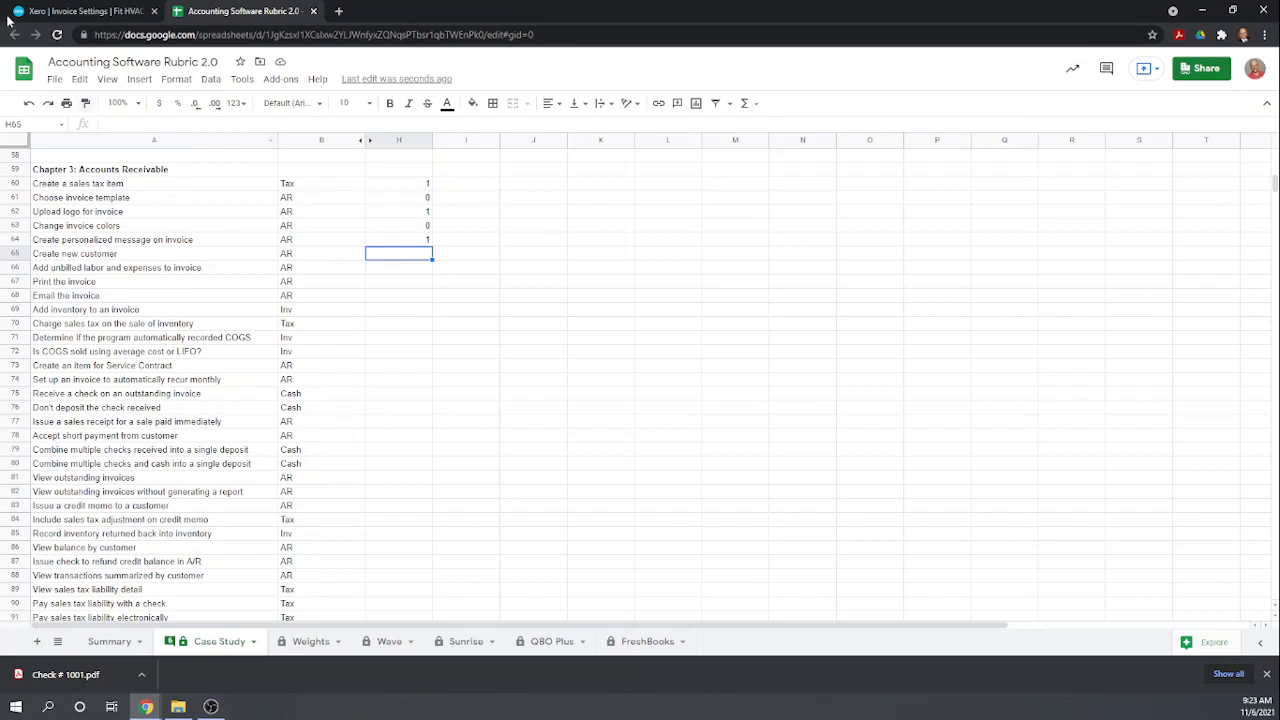
# - Switch back to Xero and open the Family Bowling Bathroom Renovation project from the projects in progress
pyautogui.click(87, 20)
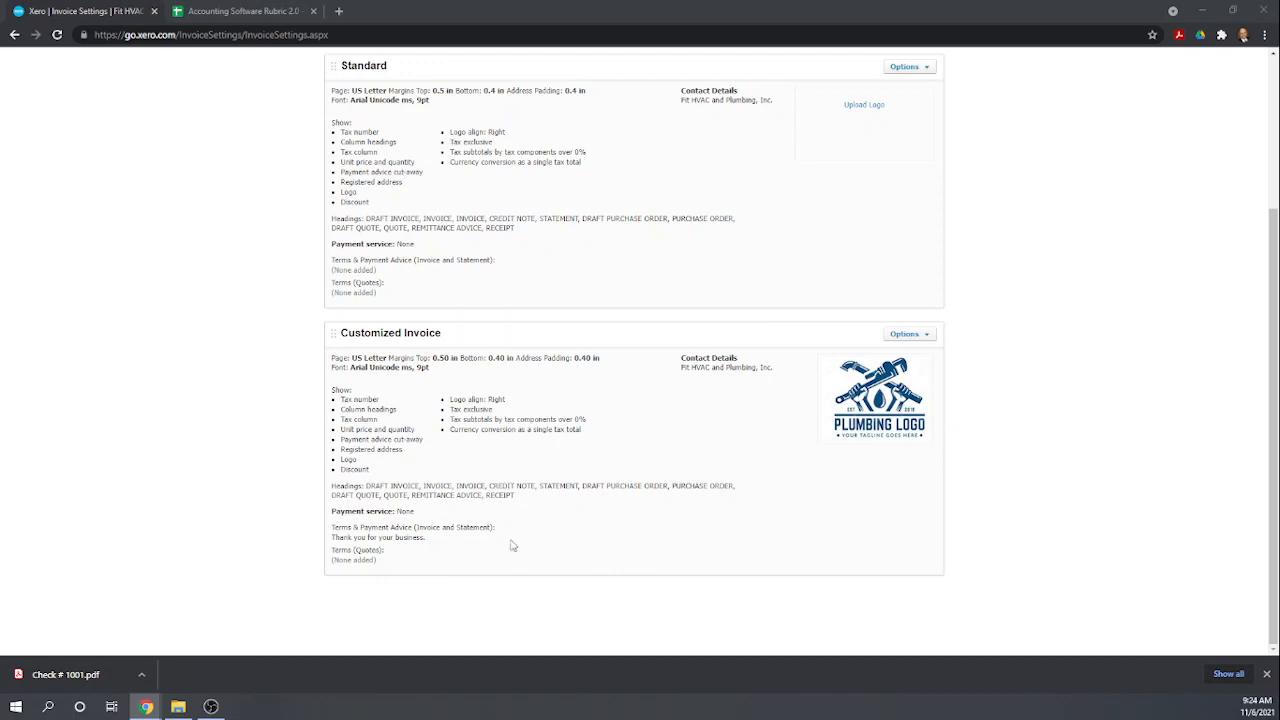
pyautogui.scroll(3, 191, 249)
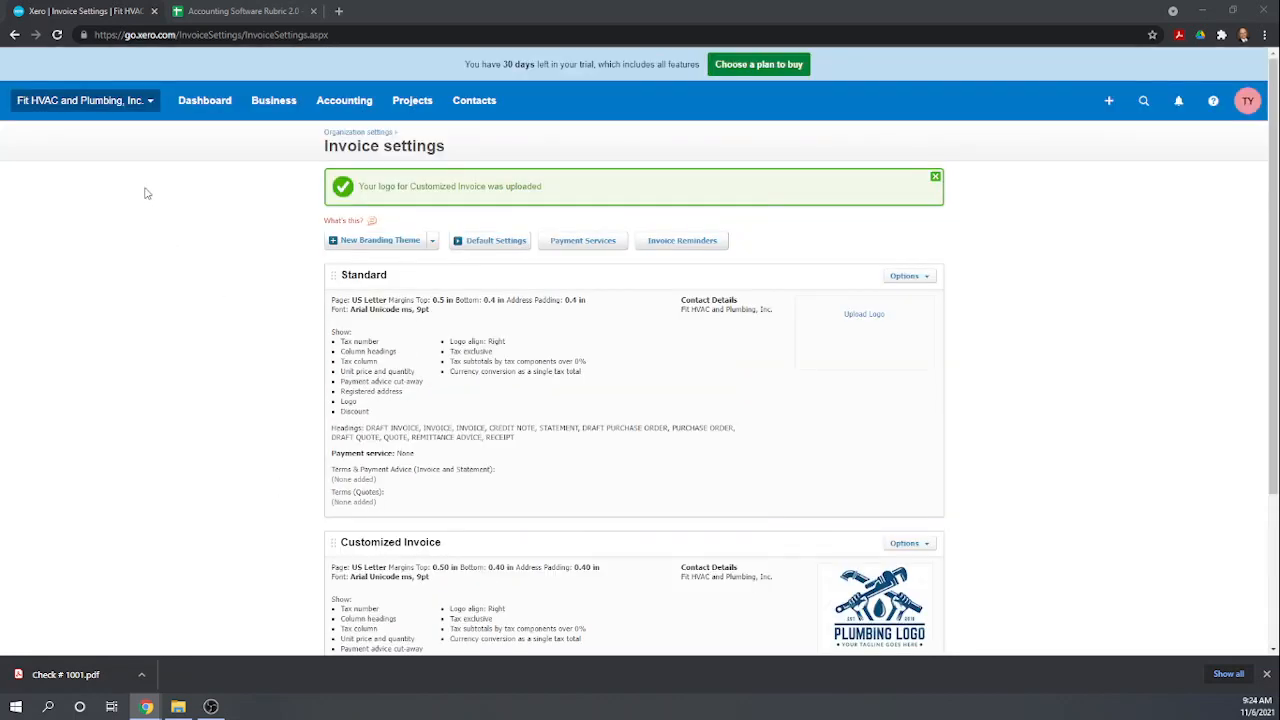
pyautogui.click(404, 102)
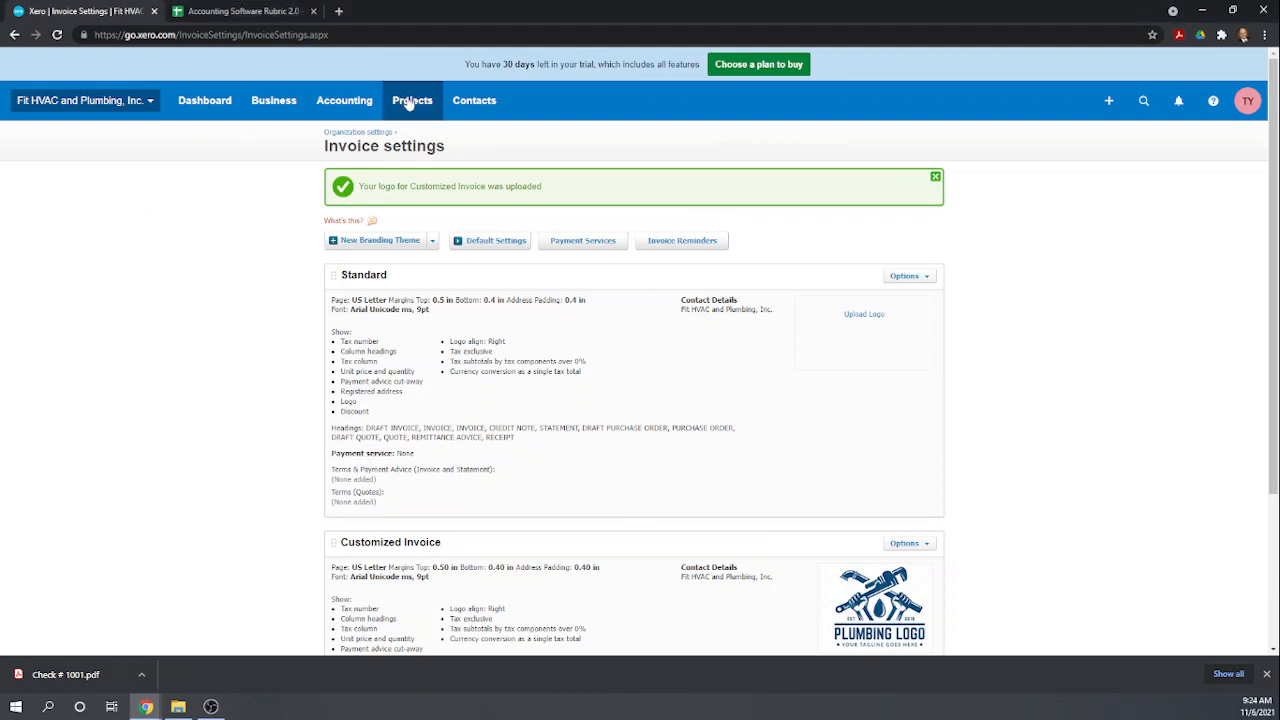
pyautogui.click(436, 145)
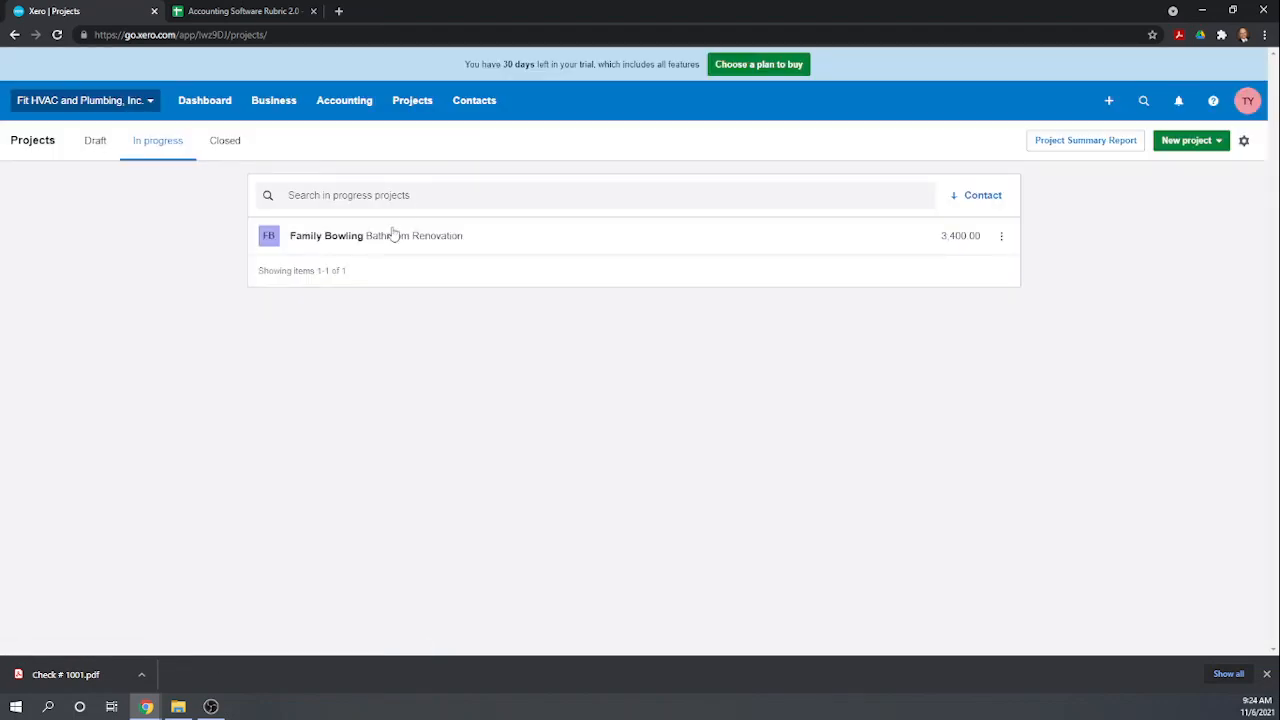
pyautogui.click(345, 235)
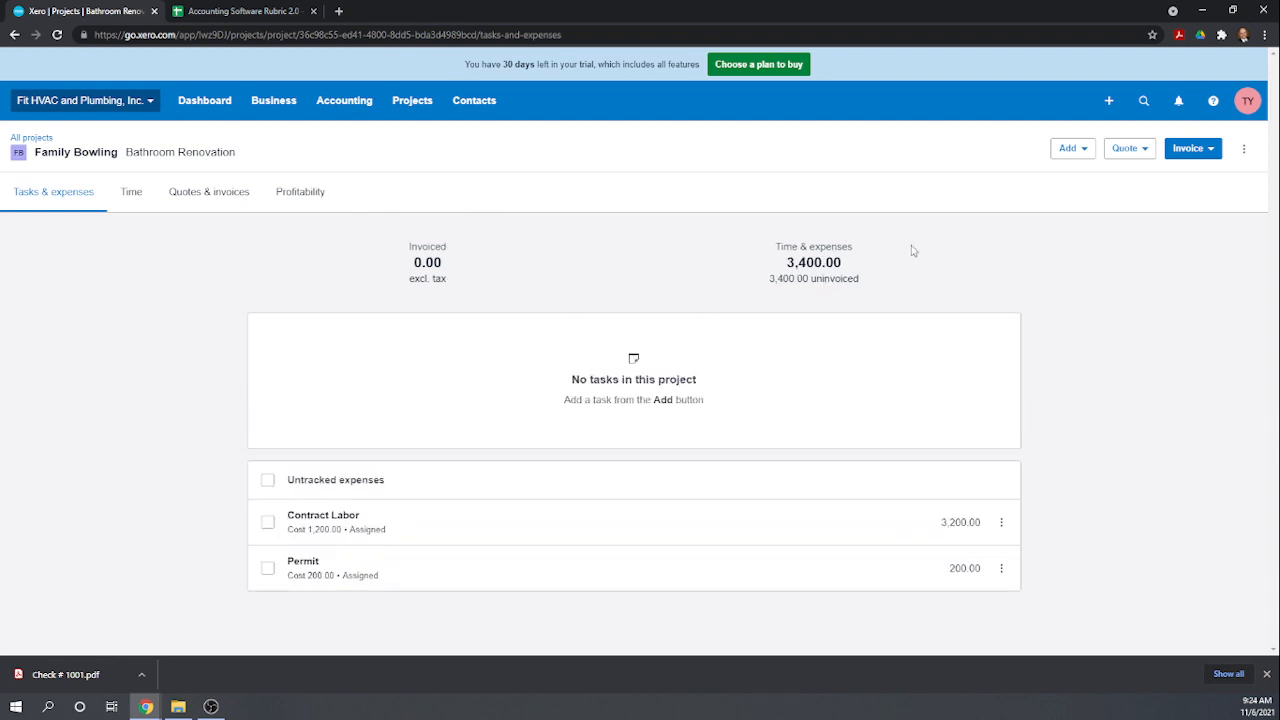
# - Create a tasks and expenses invoice covering the Contract Labor and Permit expenses, saving it and opening the draft
pyautogui.click(1190, 150)
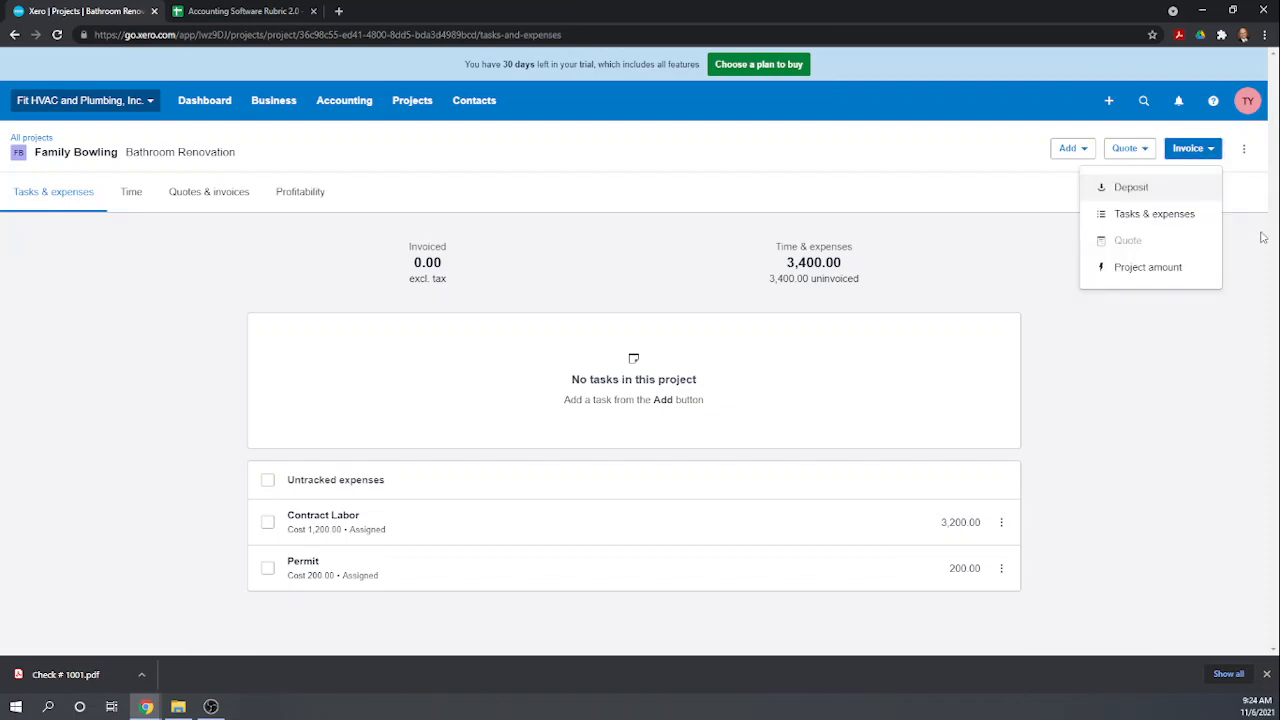
pyautogui.click(1163, 228)
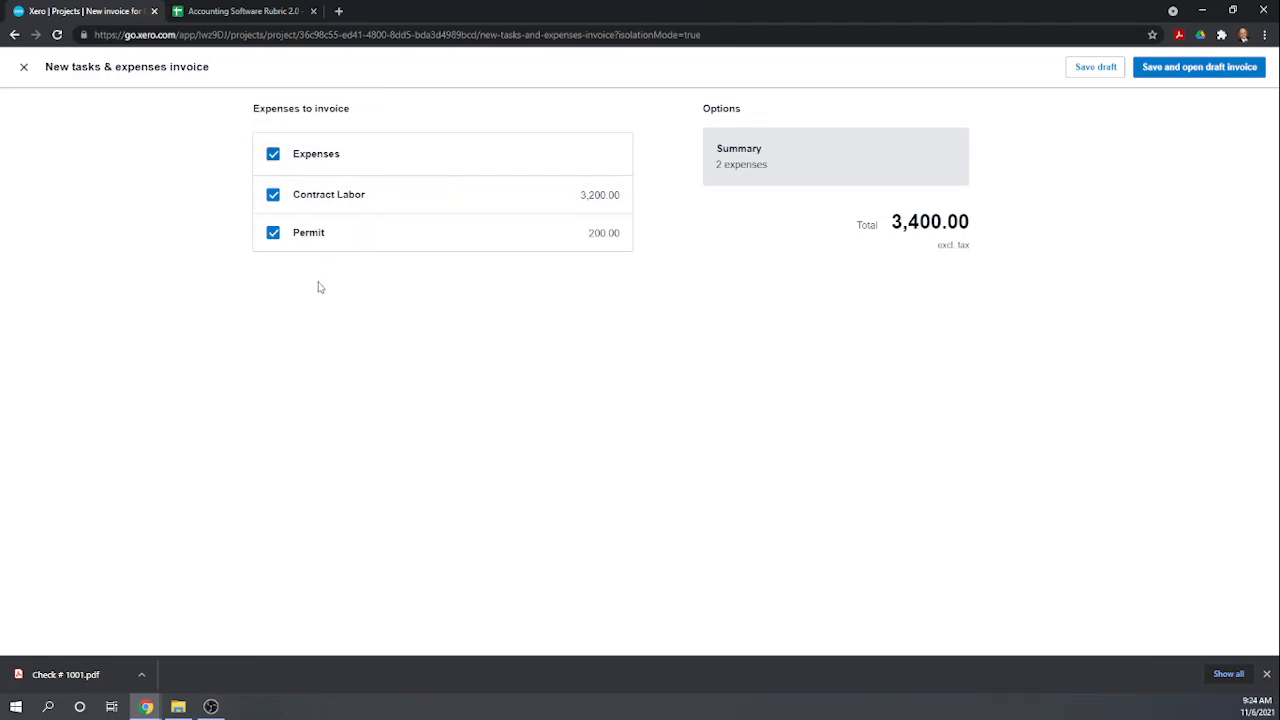
pyautogui.click(273, 155)
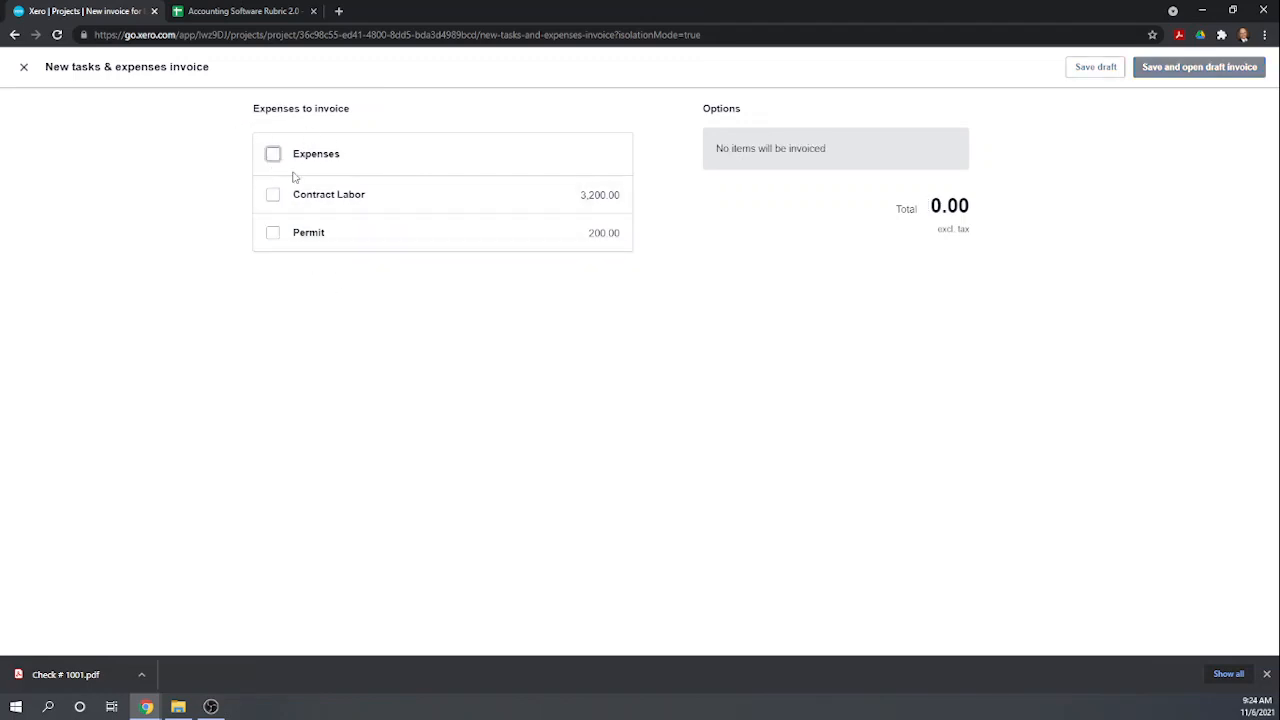
pyautogui.click(273, 196)
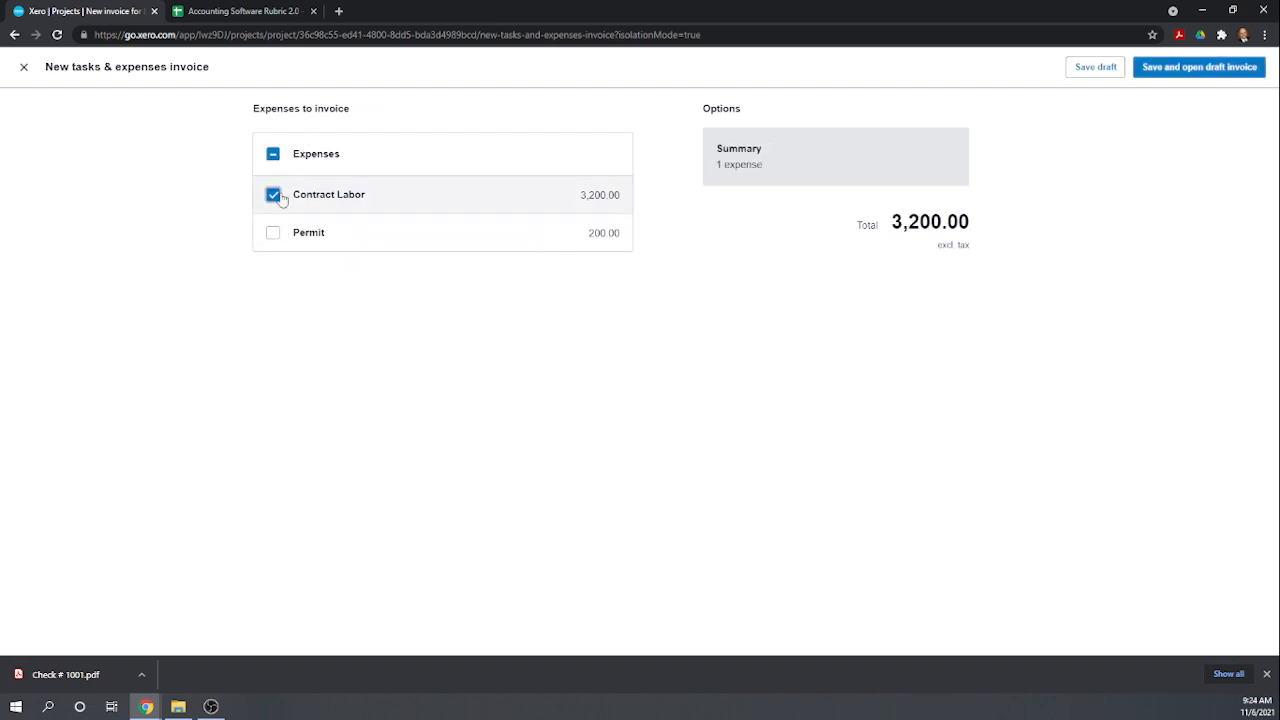
pyautogui.click(273, 236)
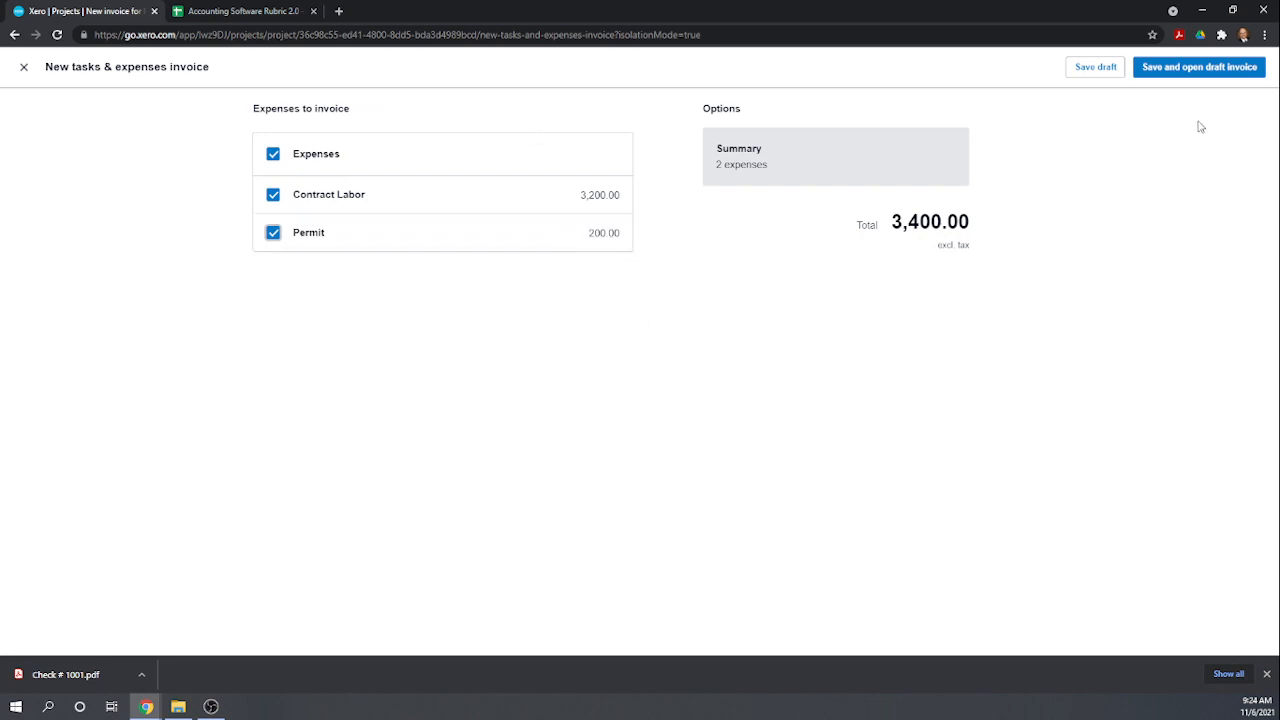
pyautogui.click(1203, 68)
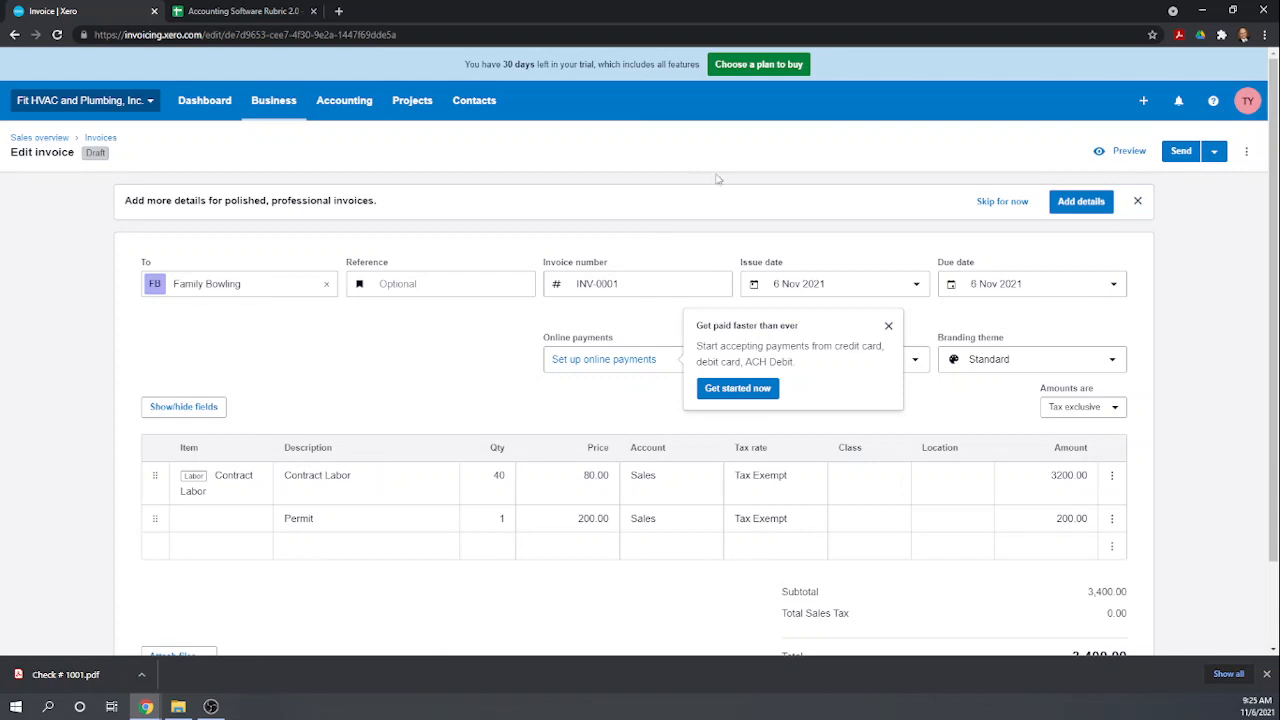
# - Dismiss the online payments promotion and set the draft invoice's branding theme to Customized Invoice, reviewing its lines and total
pyautogui.scroll(-1, 716, 178)
pyautogui.click(888, 259)
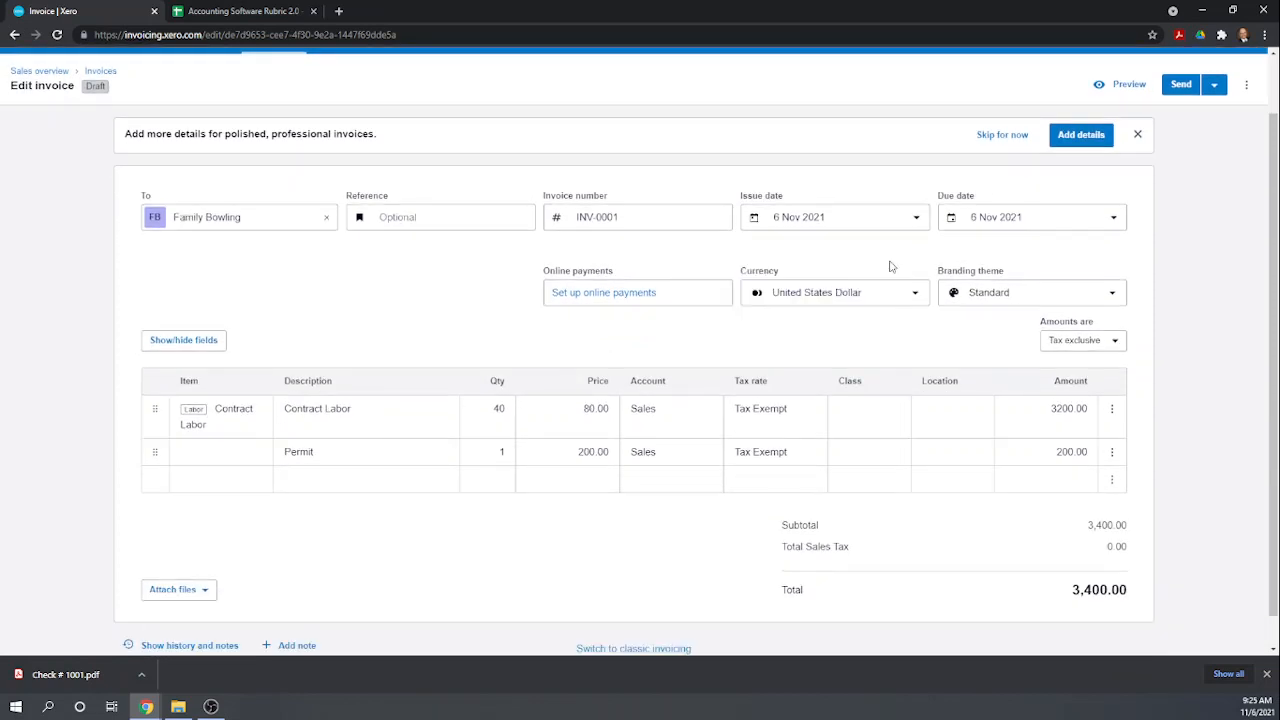
pyautogui.click(1112, 295)
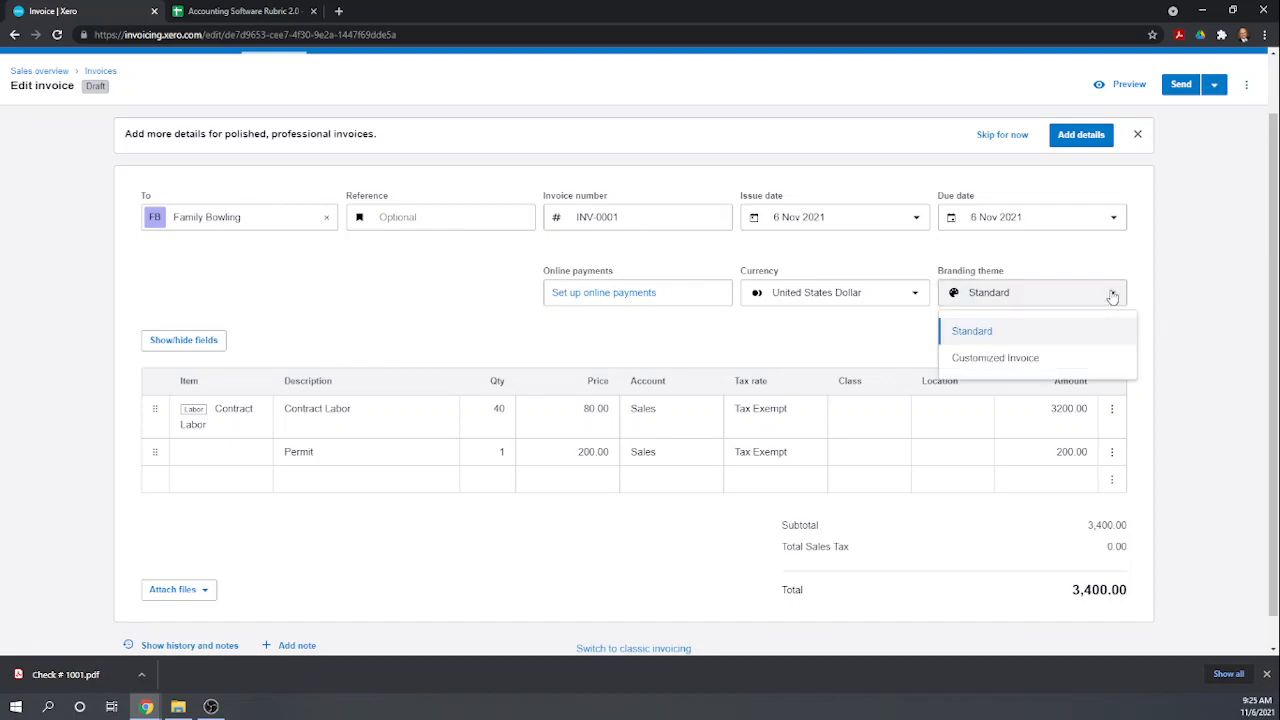
pyautogui.click(999, 360)
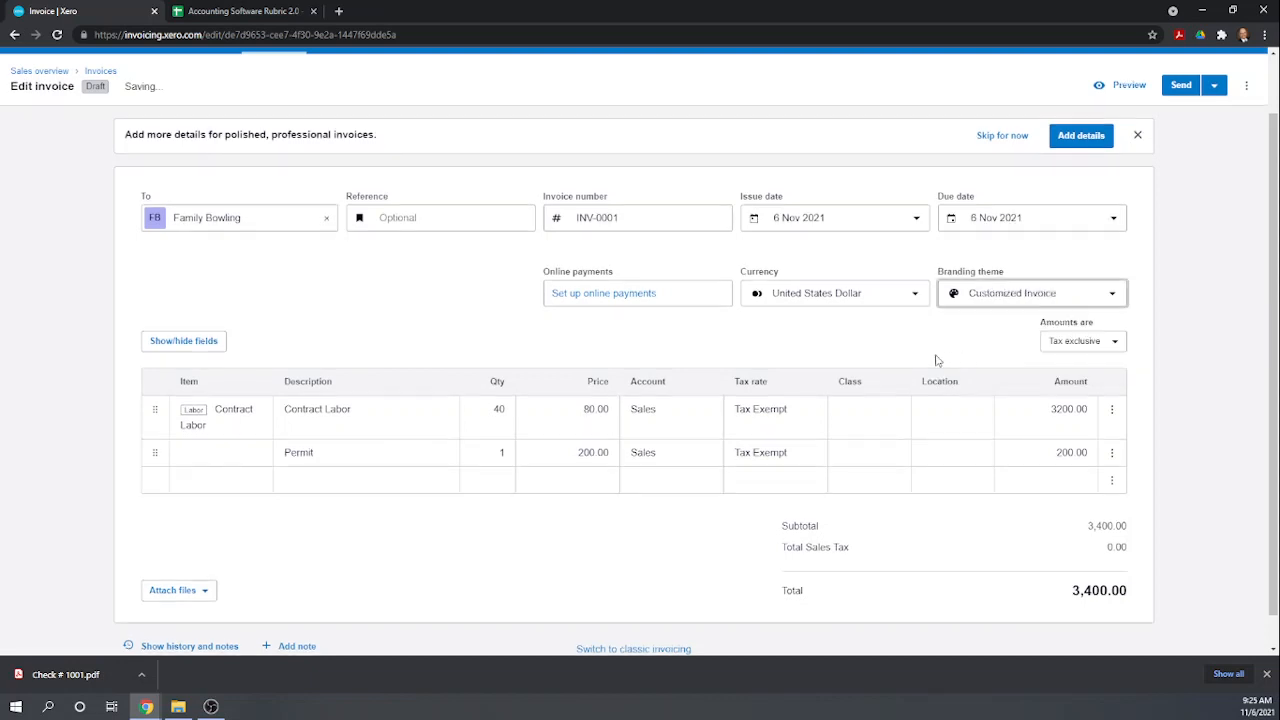
pyautogui.scroll(-1, 878, 351)
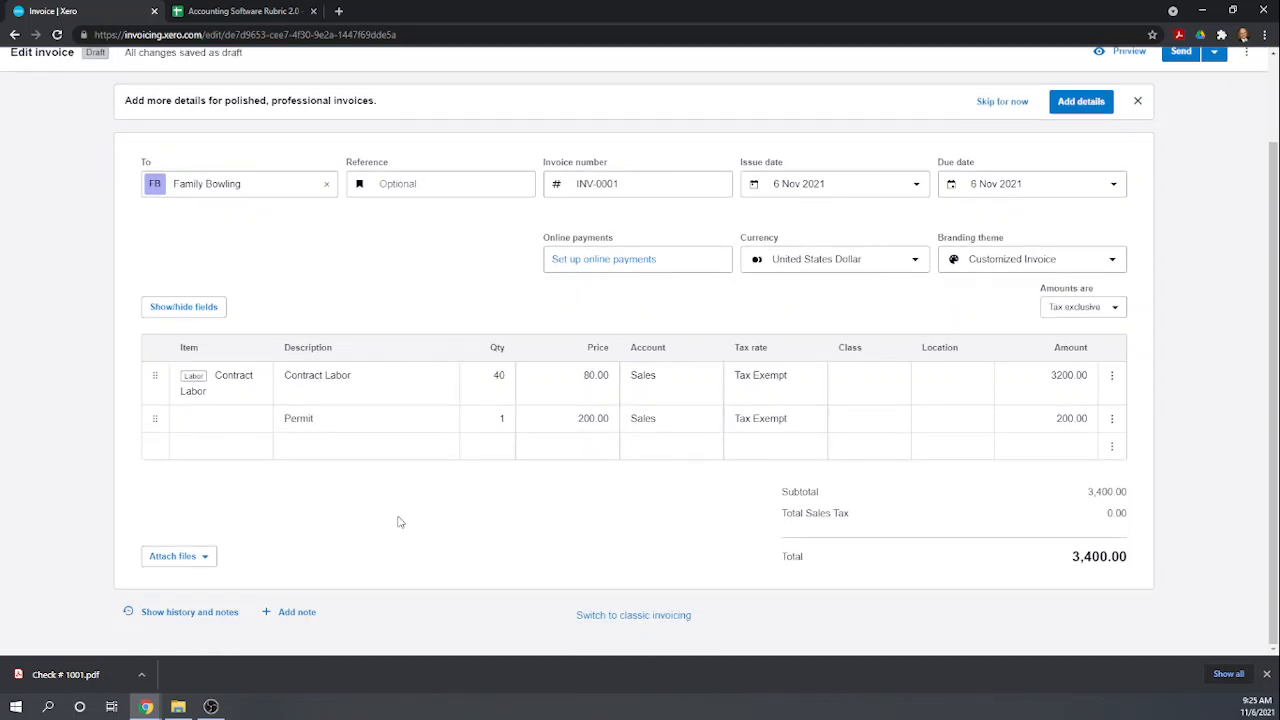
pyautogui.scroll(2, 697, 504)
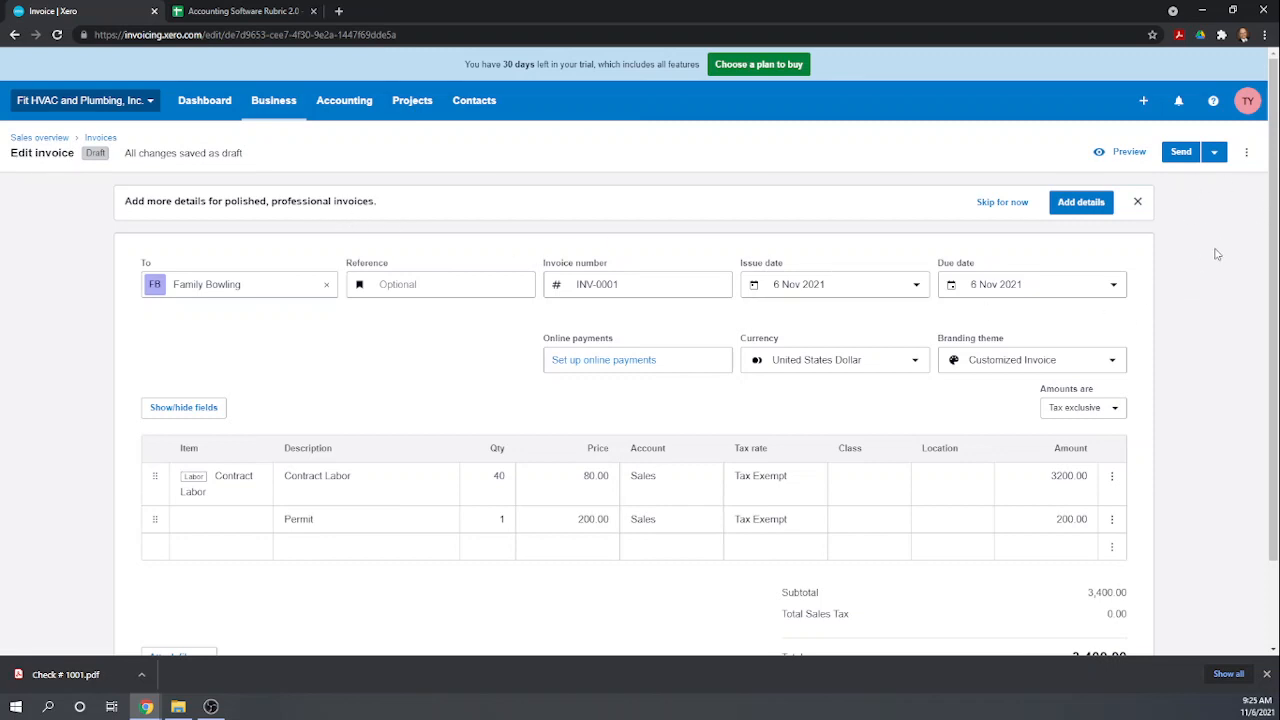
# - Dismiss the suggestion to add business details without entering any, and preview the draft invoice for Family Bowling
pyautogui.click(1079, 203)
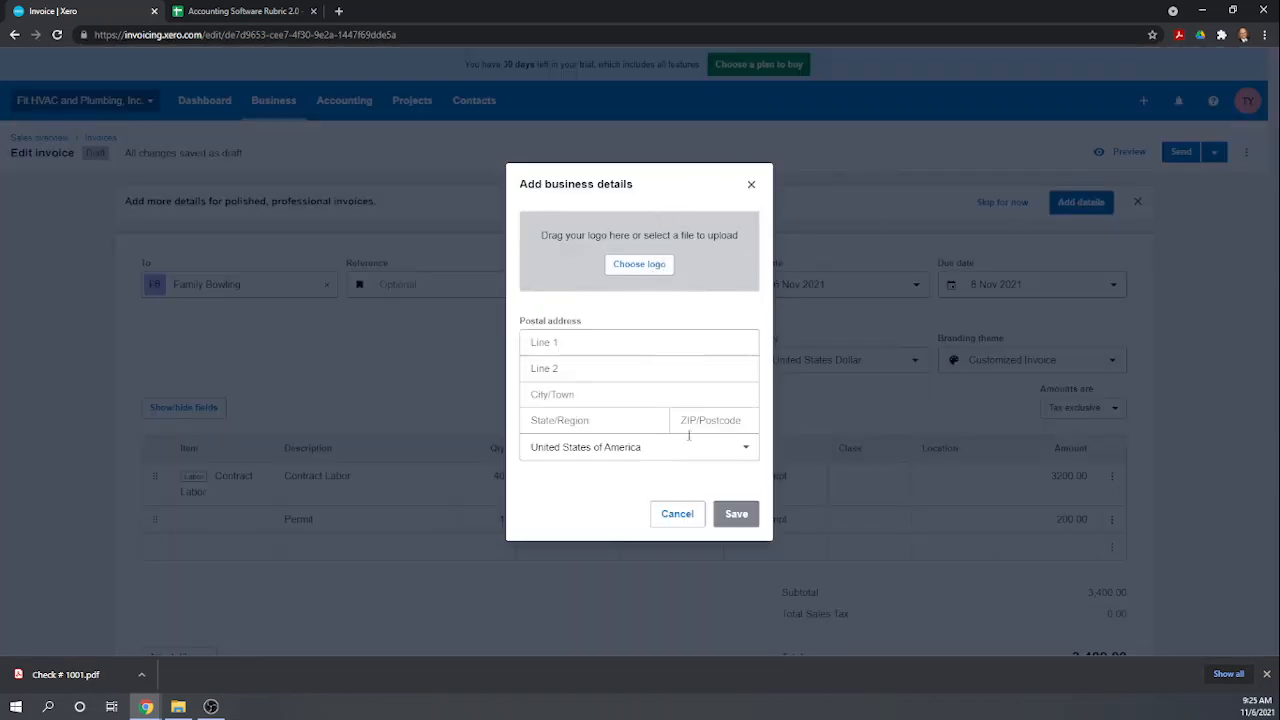
pyautogui.click(676, 514)
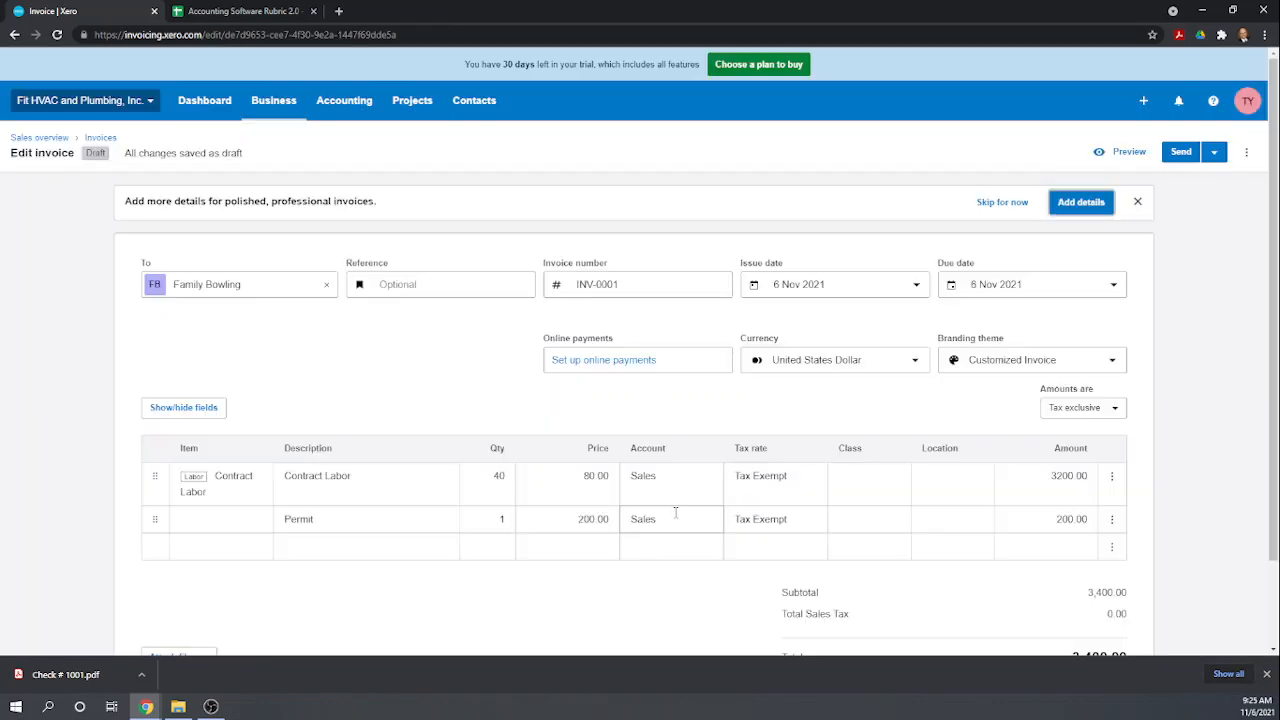
pyautogui.click(1138, 202)
pyautogui.click(1126, 154)
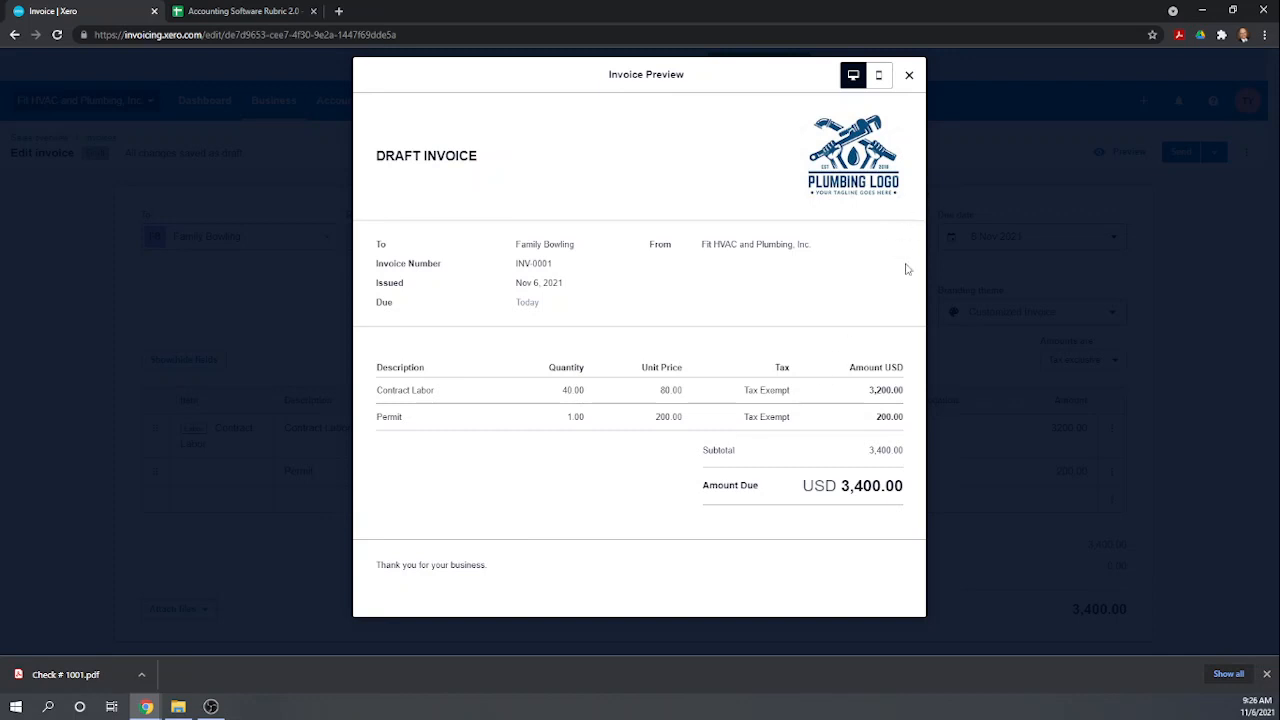
pyautogui.click(909, 76)
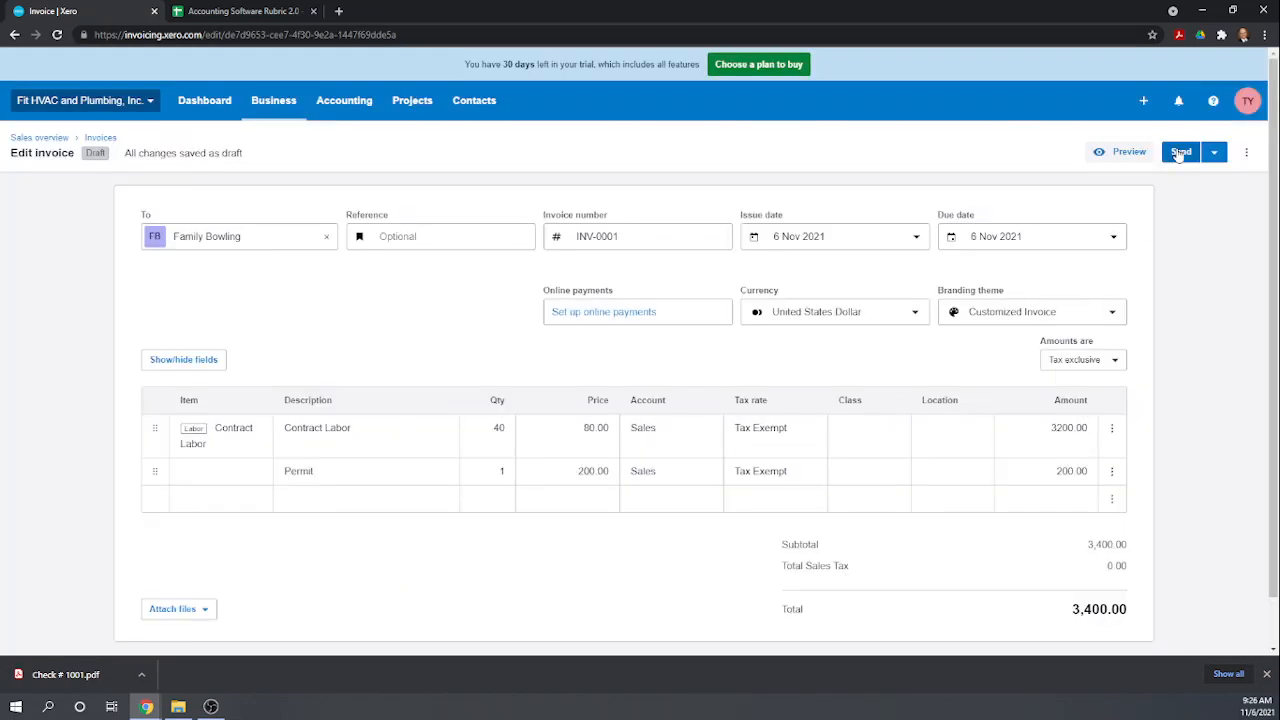
# - Approve the Family Bowling invoice through the send command, but cancel emailing it to the customer
pyautogui.click(1178, 153)
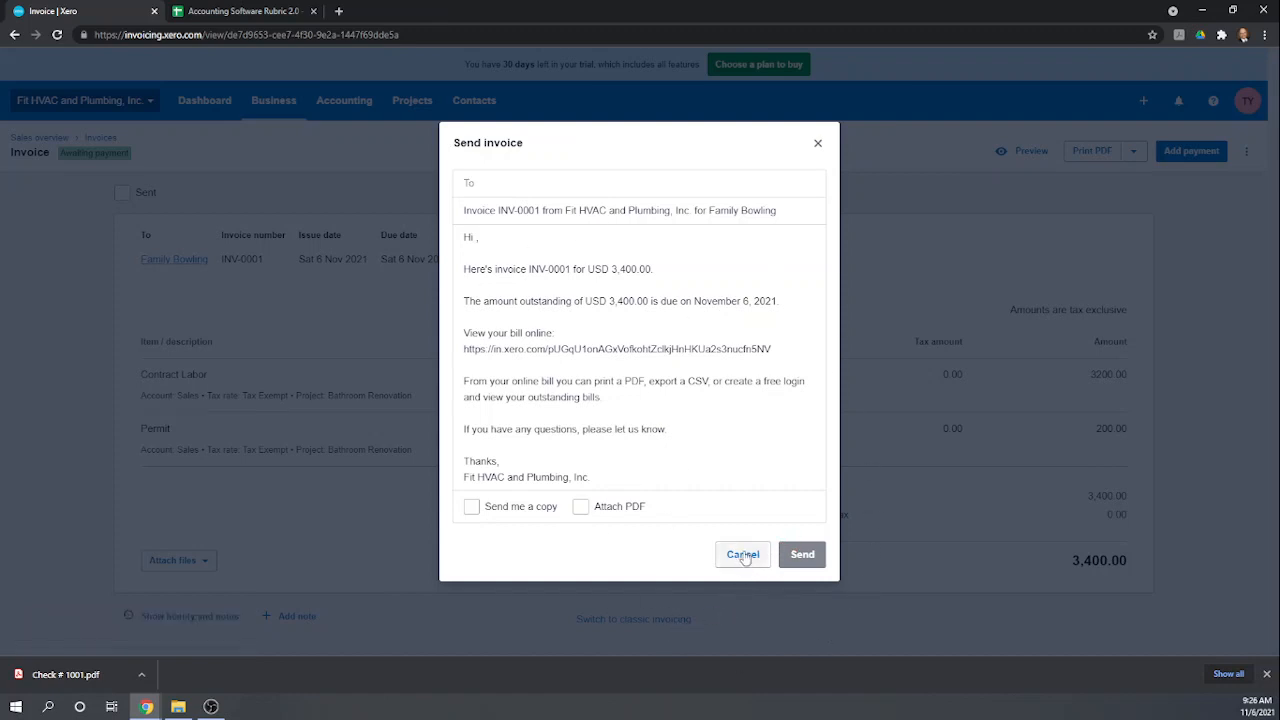
pyautogui.click(743, 555)
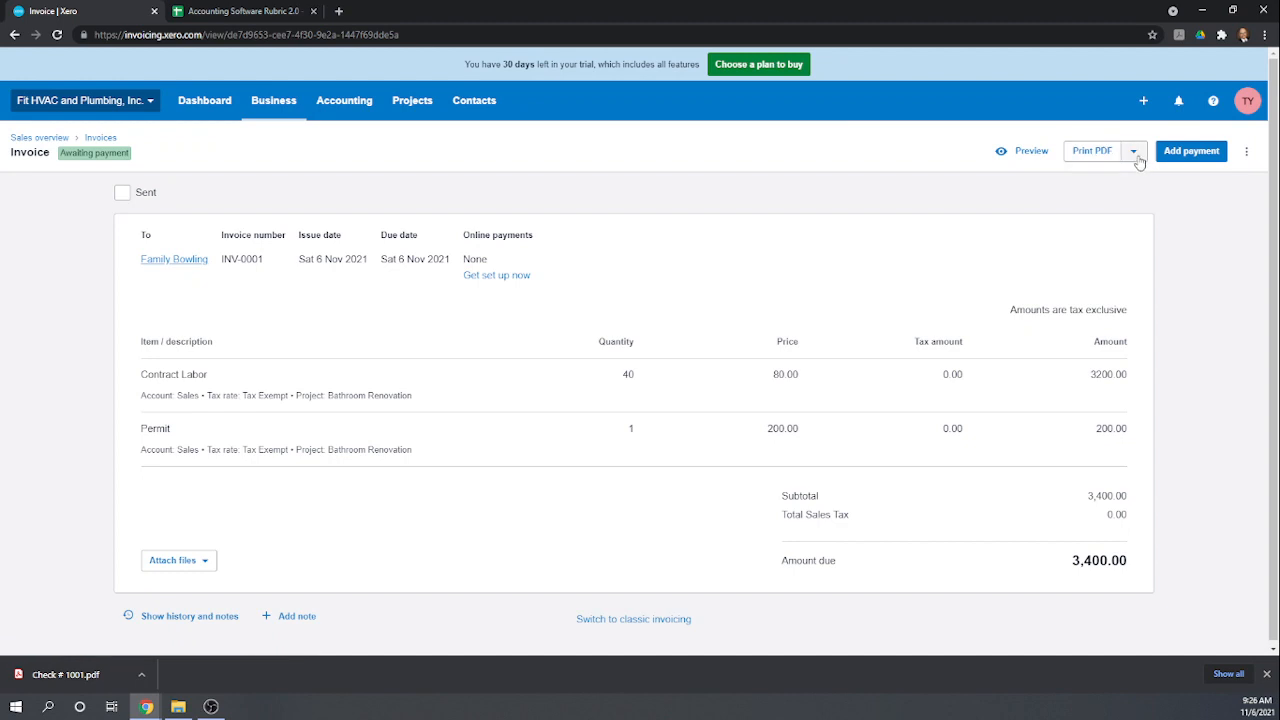
# - Open the printable PDF of the Family Bowling invoice, review it from header to payment advice, and return to the invoices list
pyautogui.click(1095, 150)
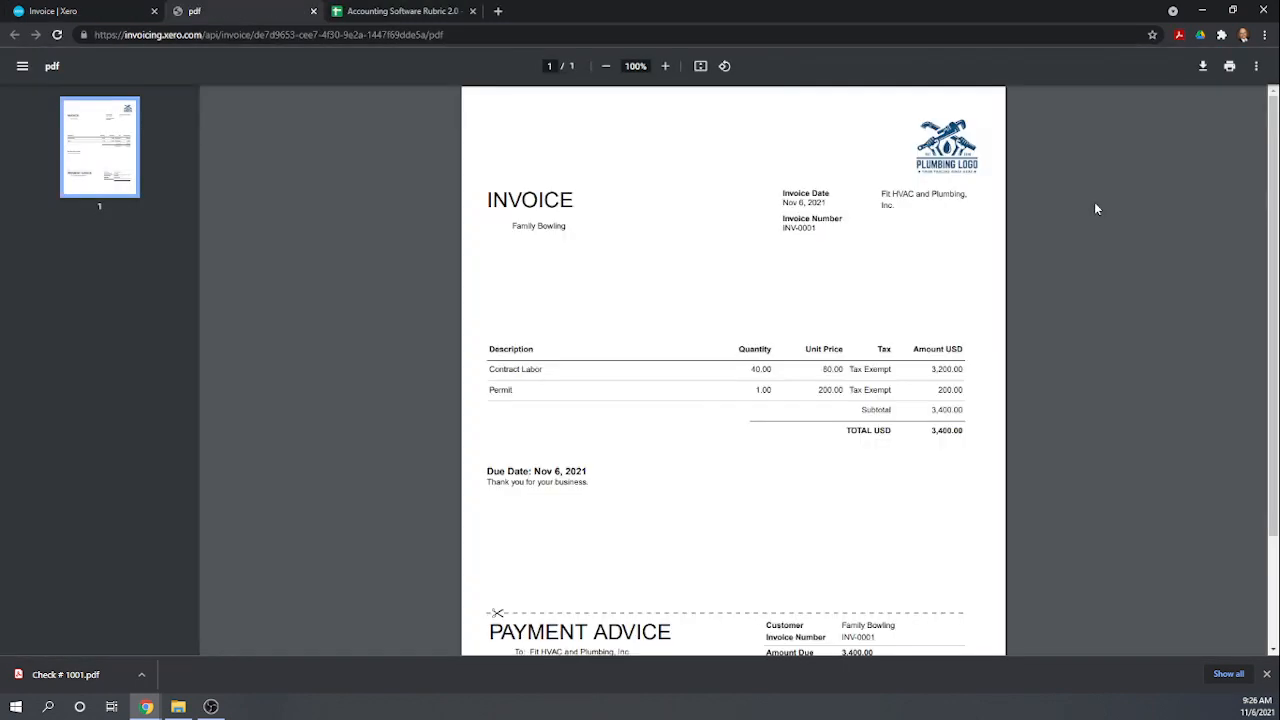
pyautogui.scroll(-3, 814, 268)
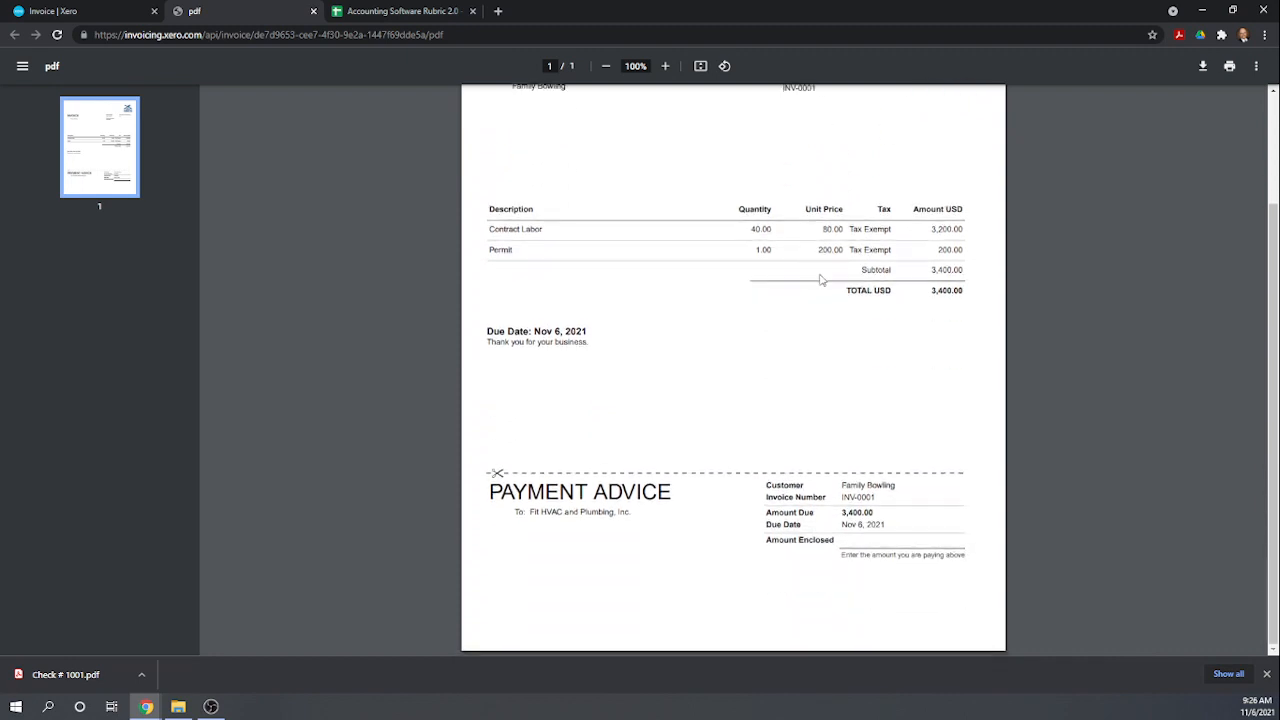
pyautogui.scroll(1, 830, 330)
pyautogui.scroll(-1, 828, 635)
pyautogui.scroll(2, 850, 590)
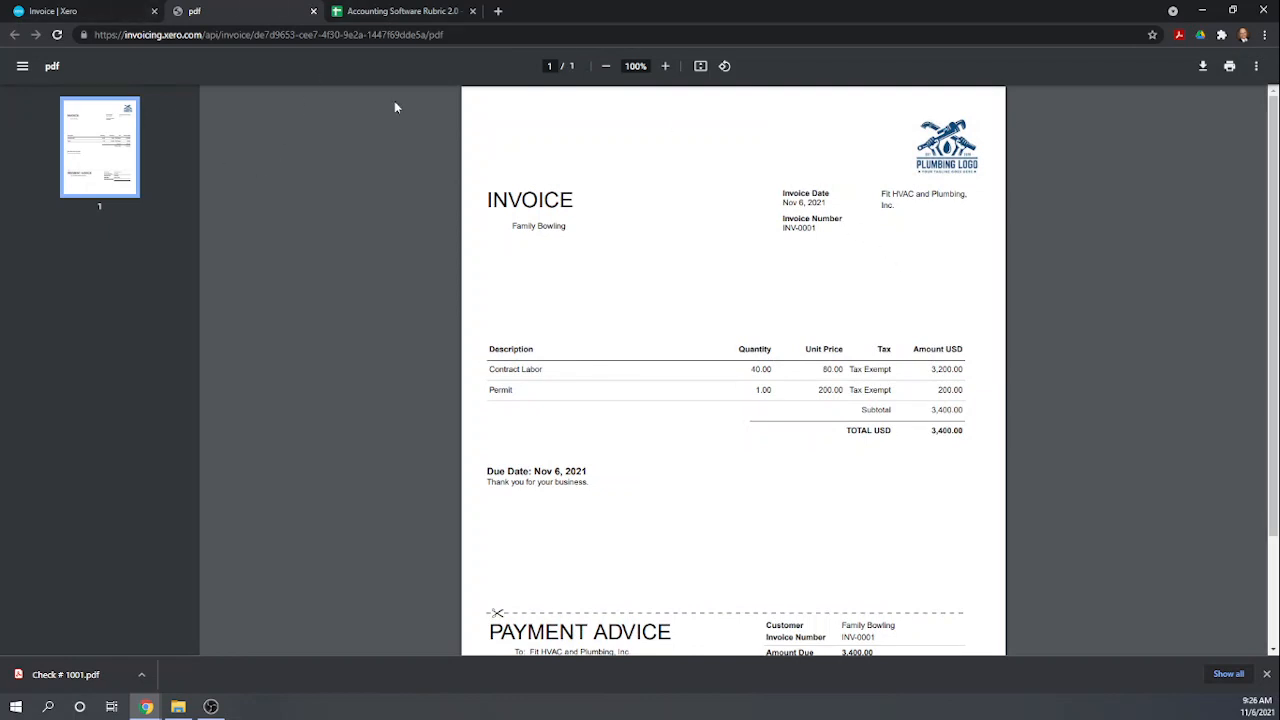
pyautogui.click(313, 11)
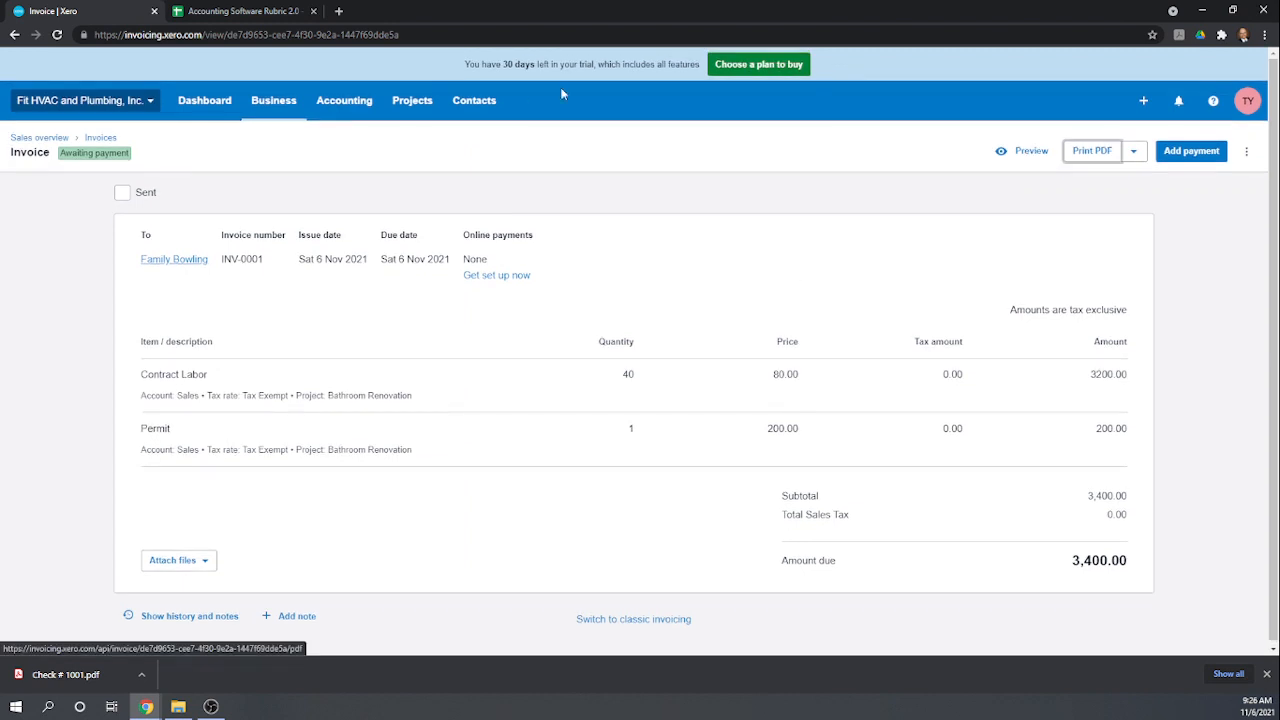
pyautogui.click(112, 141)
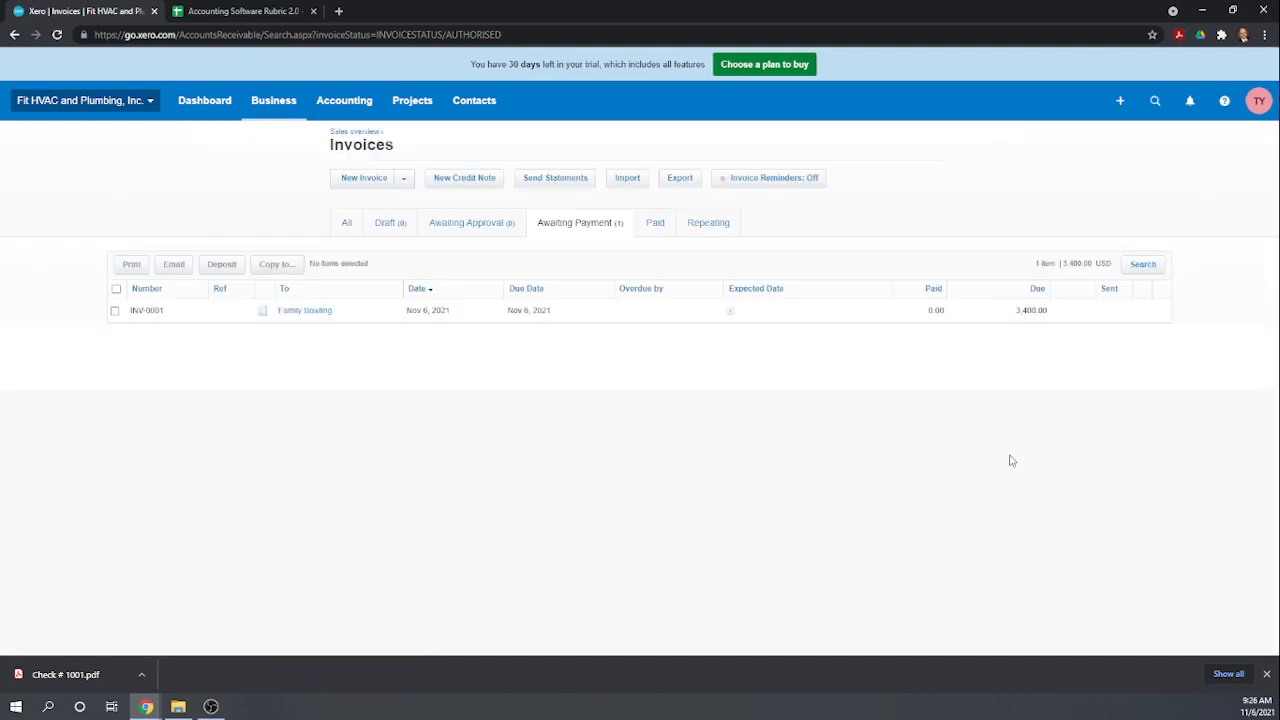
# - Switch to the rubric spreadsheet and score 1 each for adding unbilled labor and expenses, printing the invoice and emailing the invoice
pyautogui.click(272, 11)
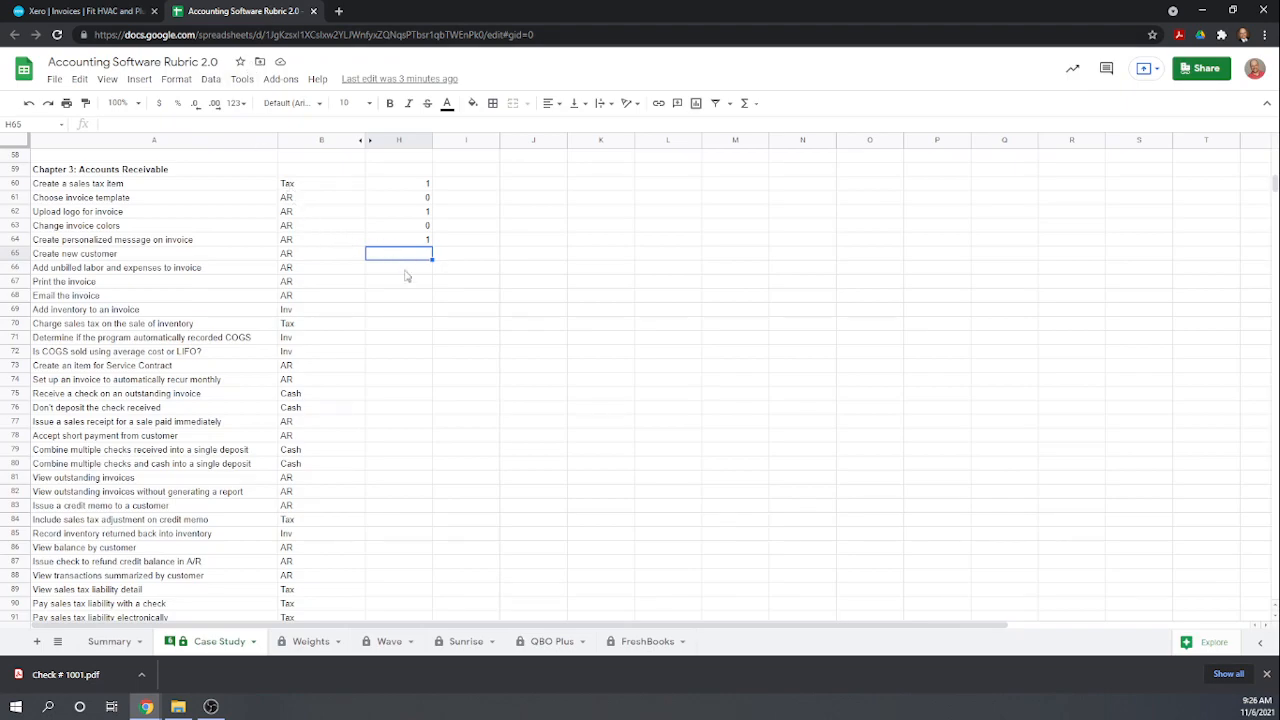
pyautogui.click(405, 272)
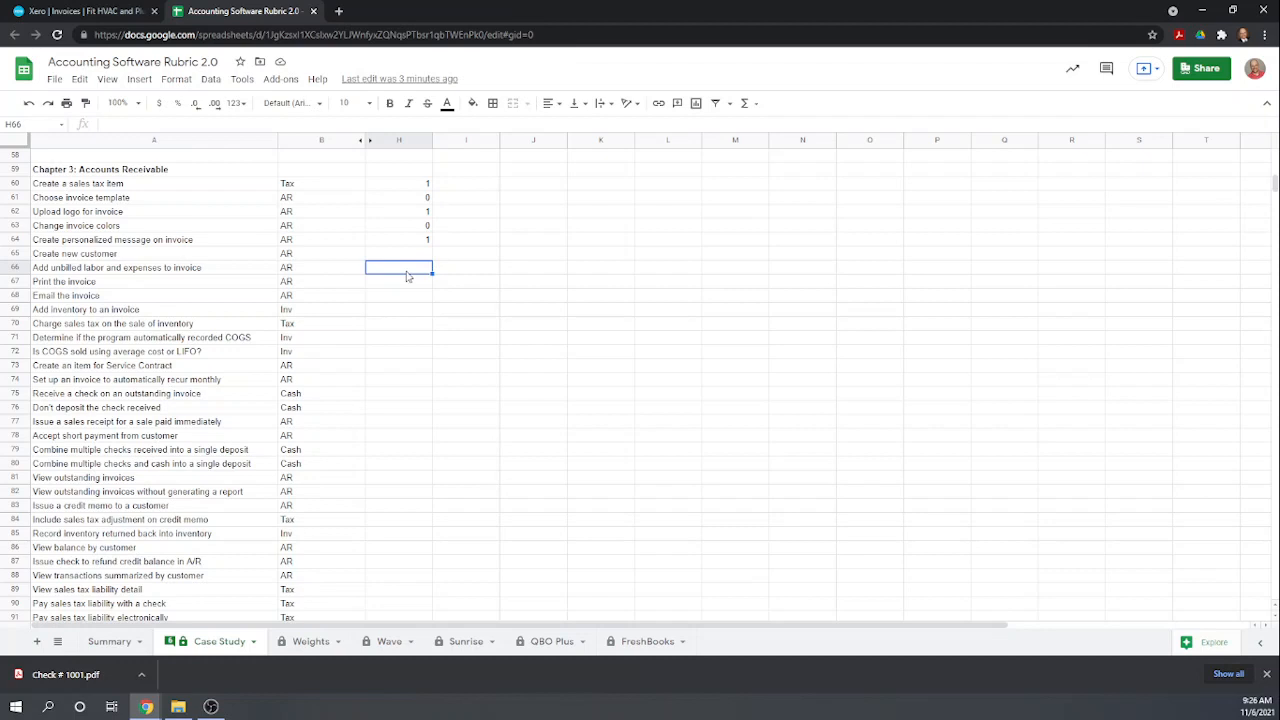
pyautogui.write('1')
pyautogui.click(415, 278)
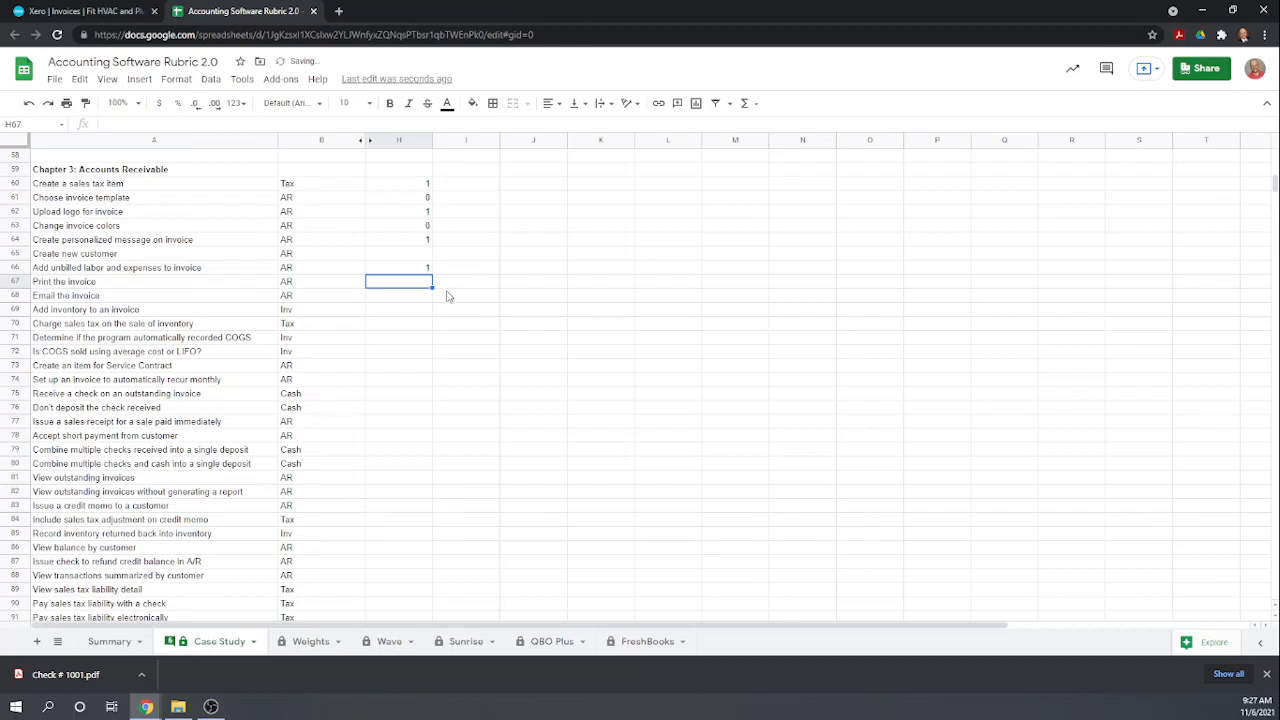
pyautogui.write('1')
pyautogui.press('Return')
pyautogui.write('1')
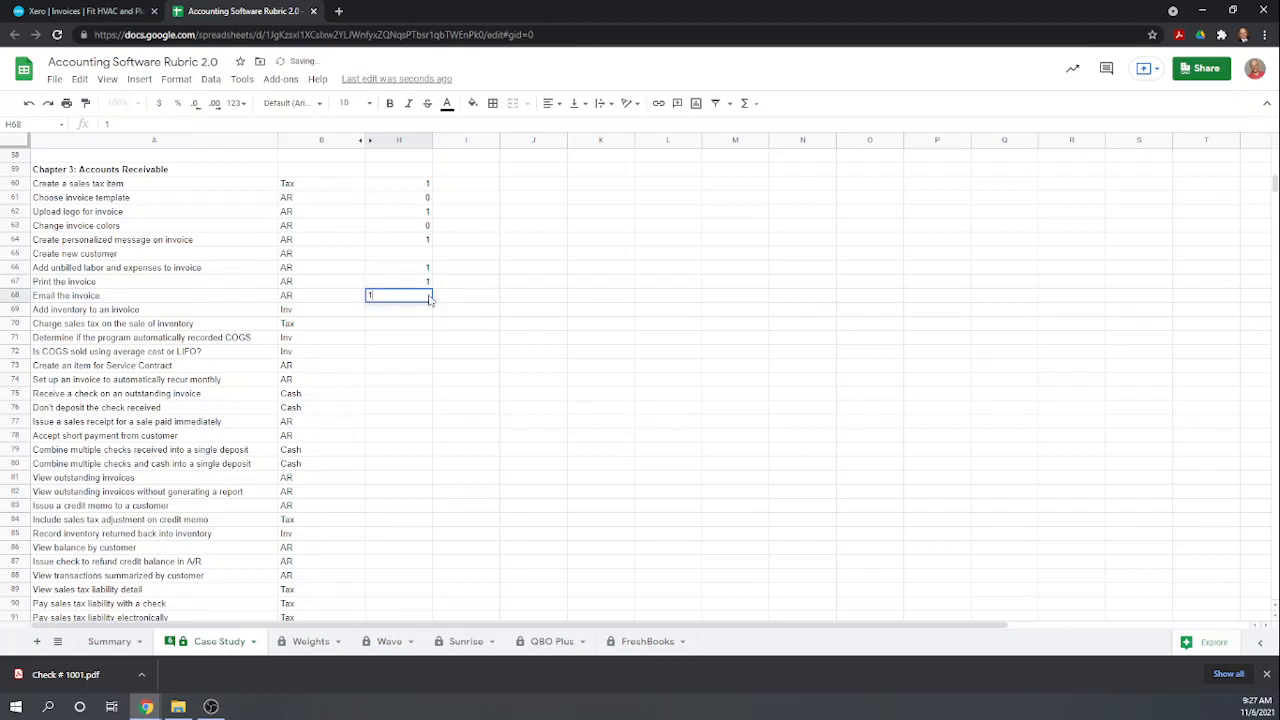
pyautogui.press('Return')
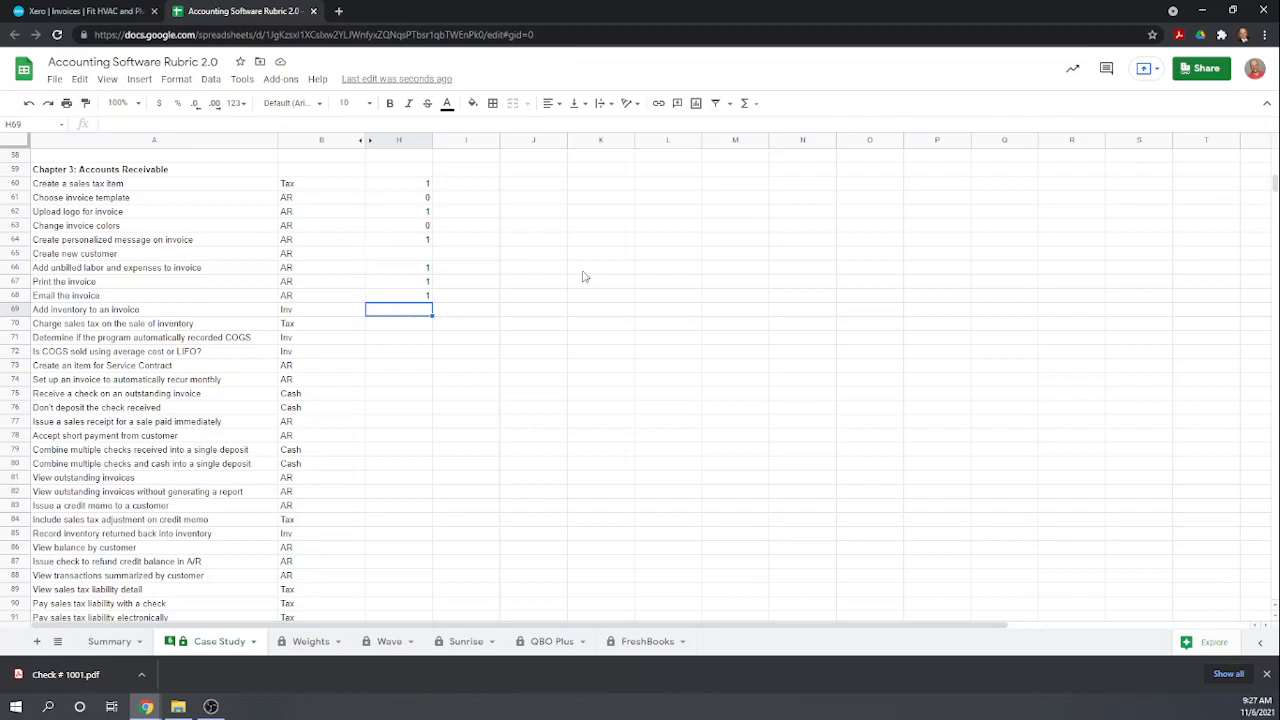
pyautogui.scroll(2, 585, 277)
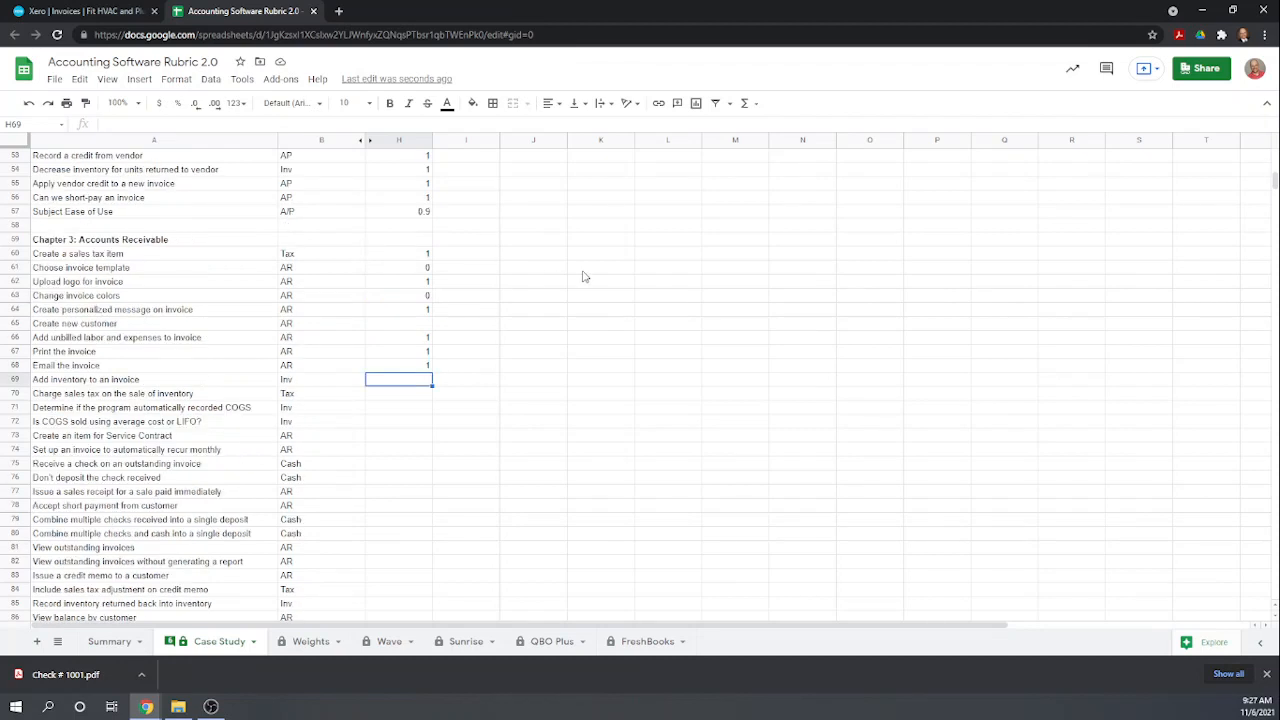
# - Switch back to Xero and start a new invoice, adding Big-Time Diner as a new contact with only its name
pyautogui.click(106, 12)
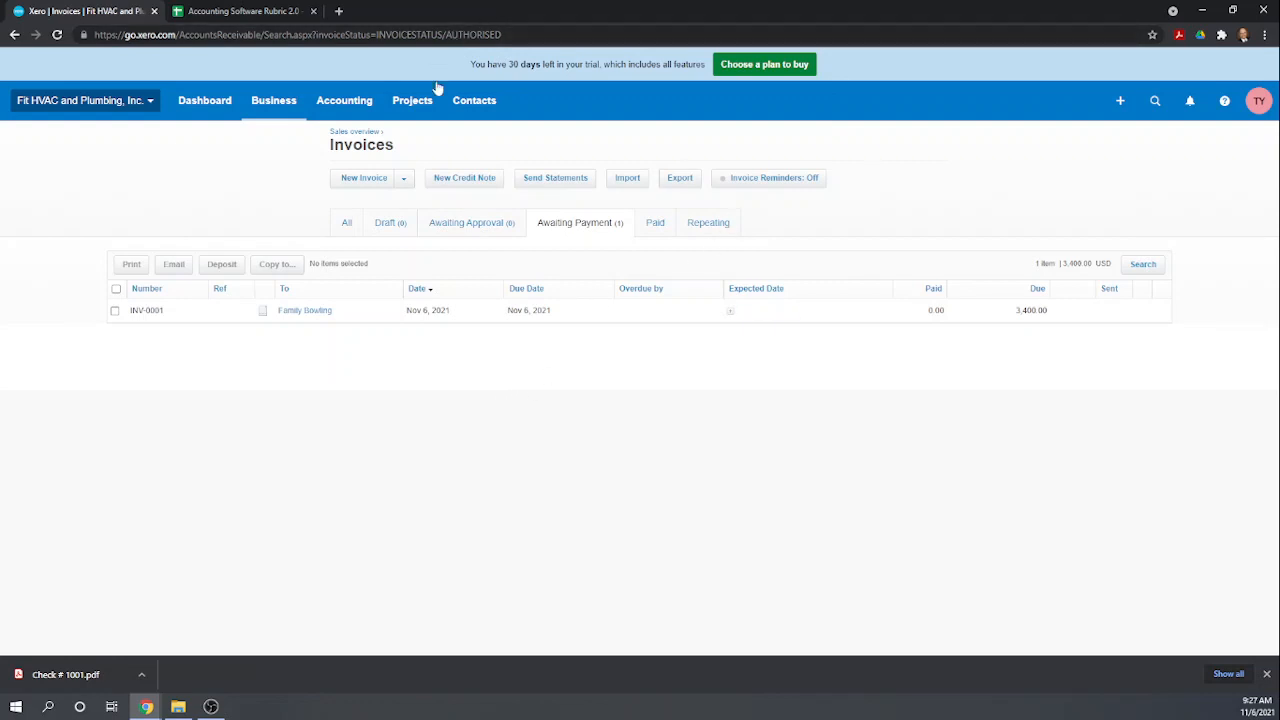
pyautogui.click(348, 172)
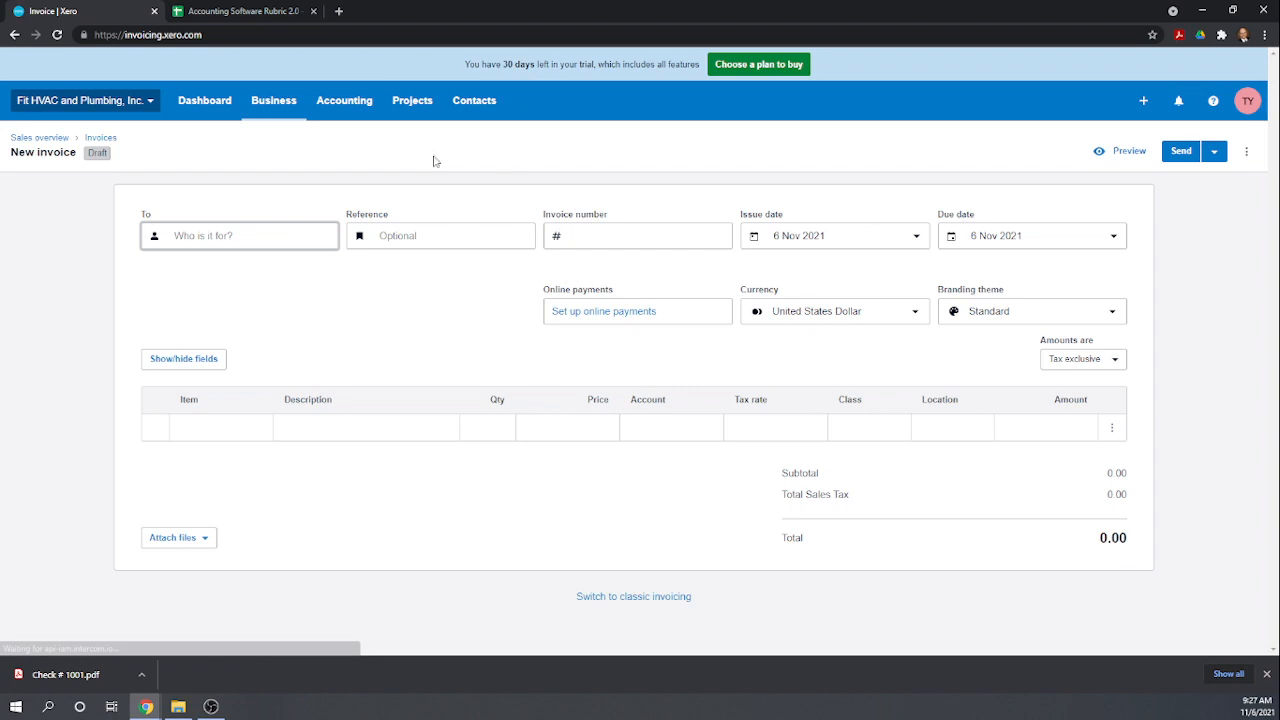
pyautogui.click(192, 226)
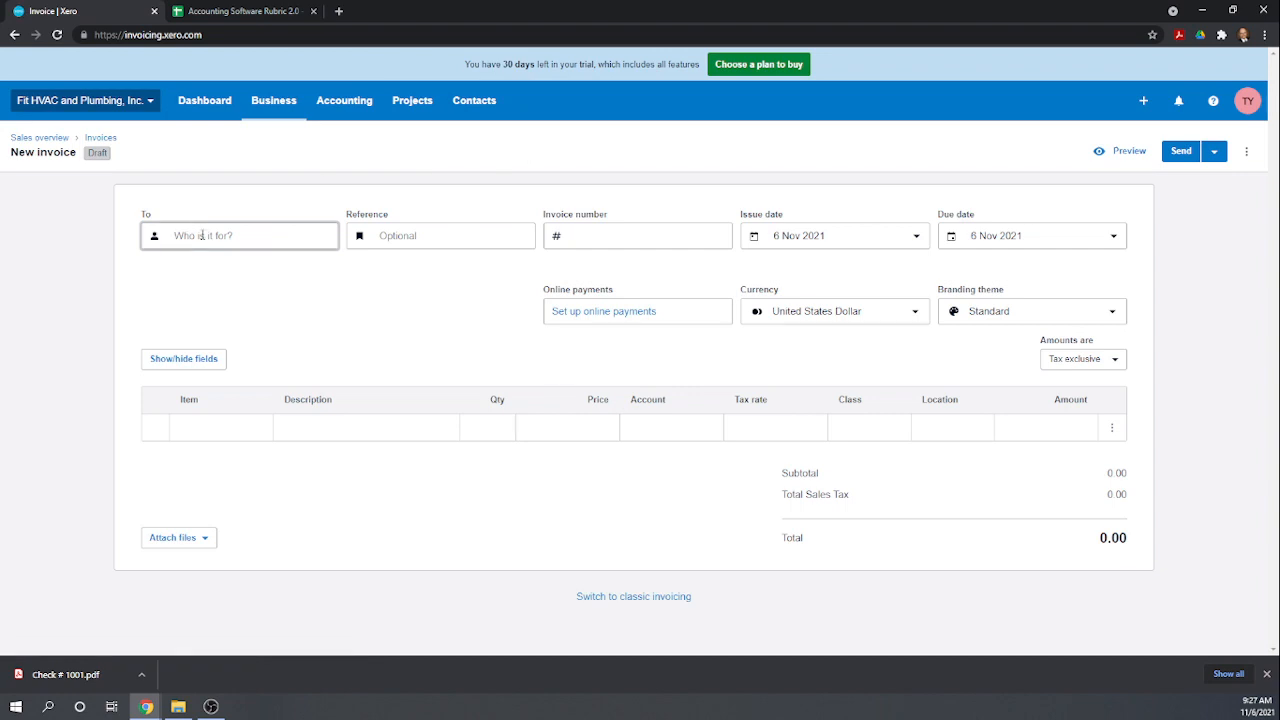
pyautogui.write('Big')
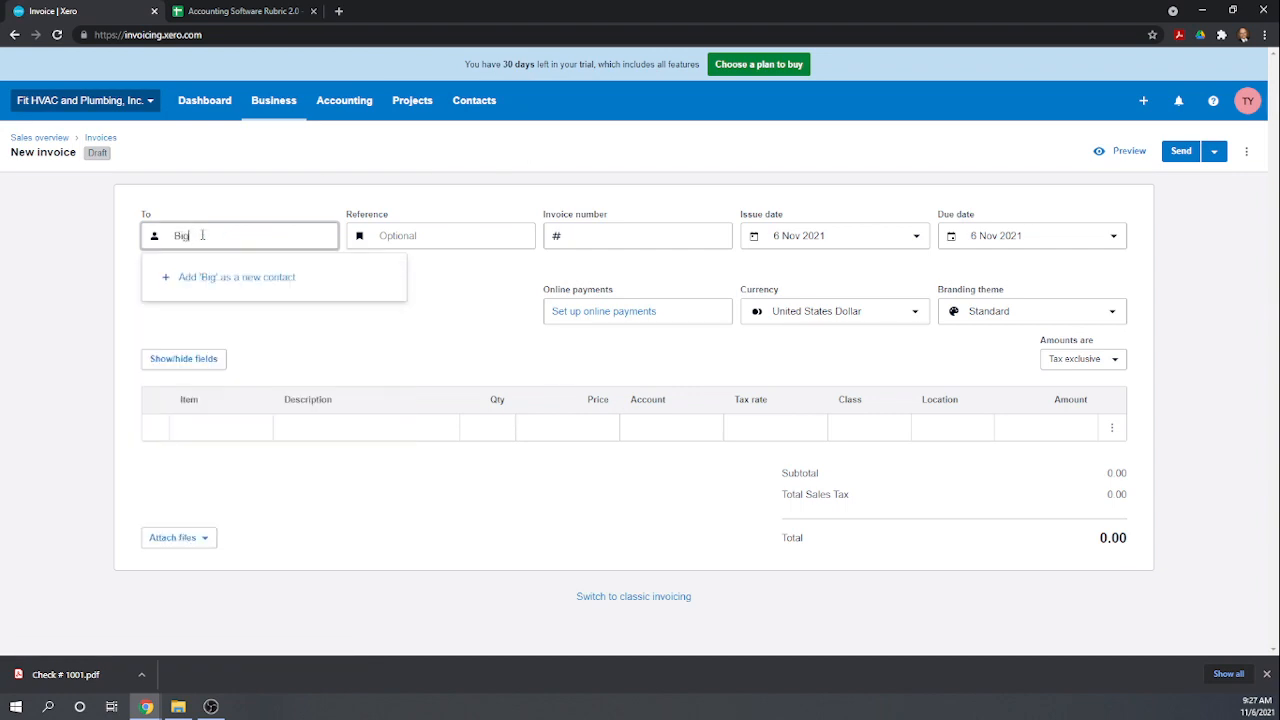
pyautogui.write('-Time Diner')
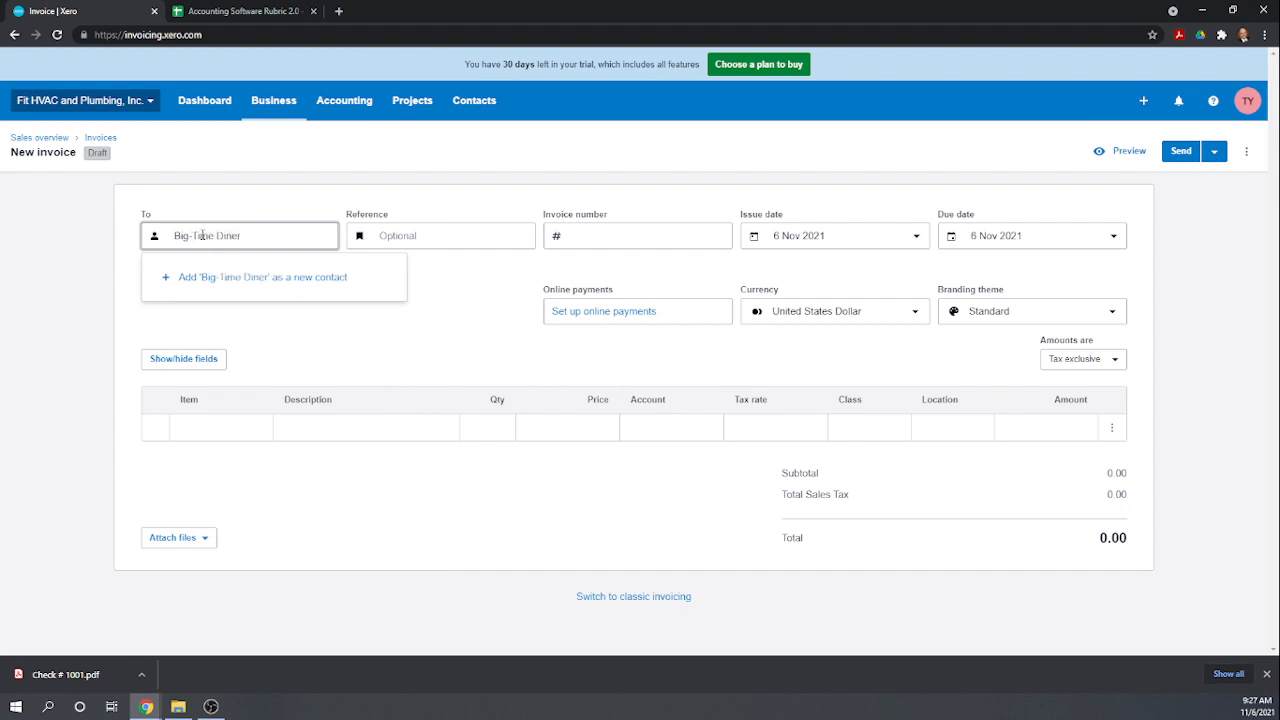
pyautogui.click(250, 281)
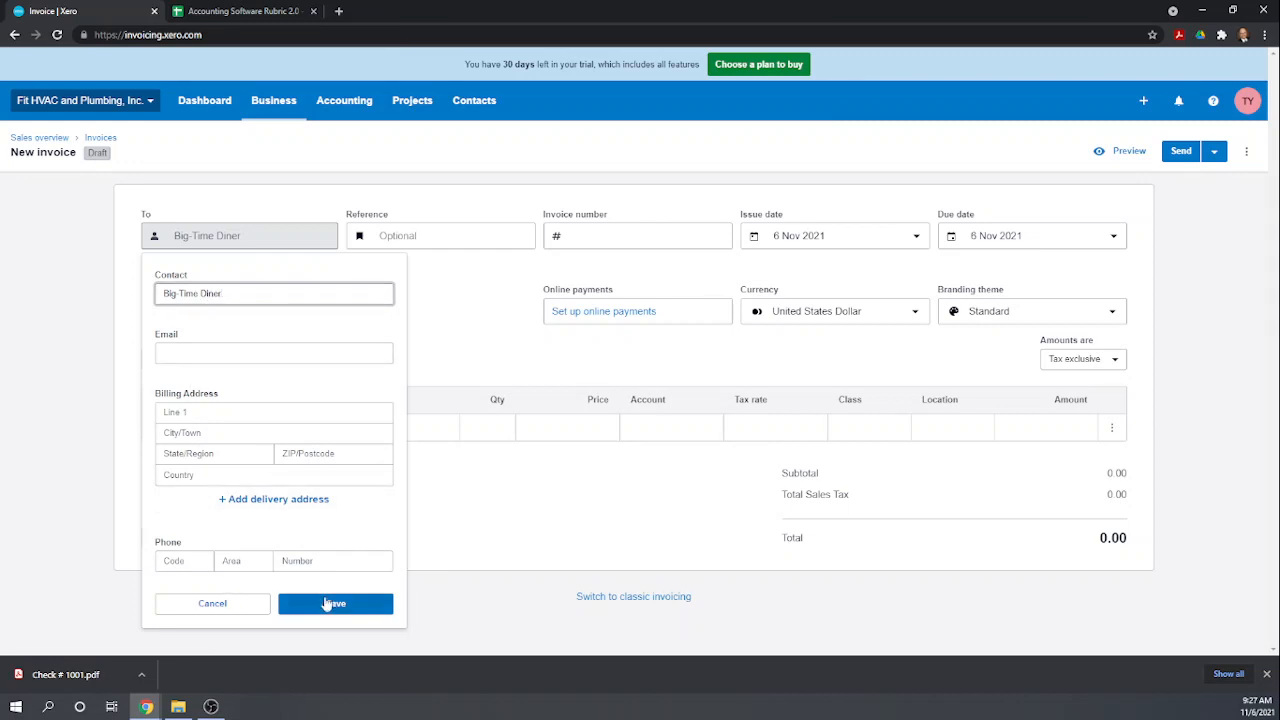
pyautogui.click(352, 607)
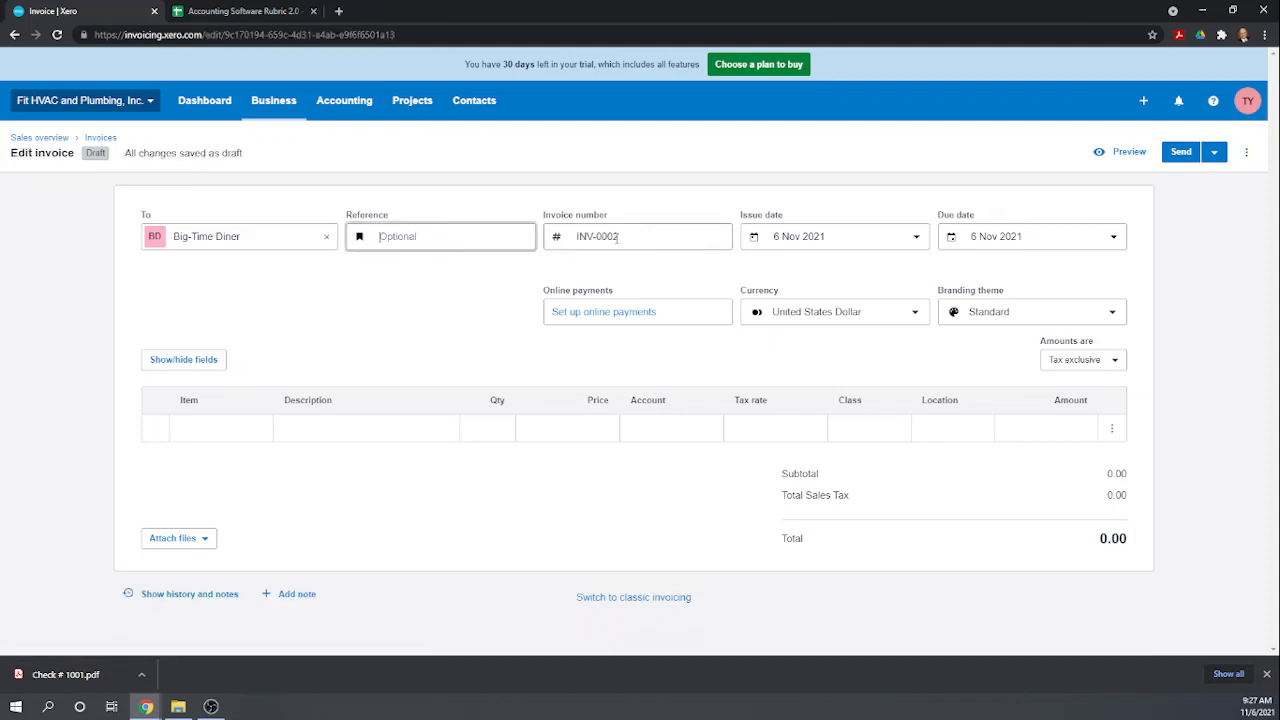
# - Keep the default reference, number, dates and currency, and set the Big-Time Diner invoice's branding theme to Customized Invoice
pyautogui.press('Tab')
pyautogui.press('Tab')
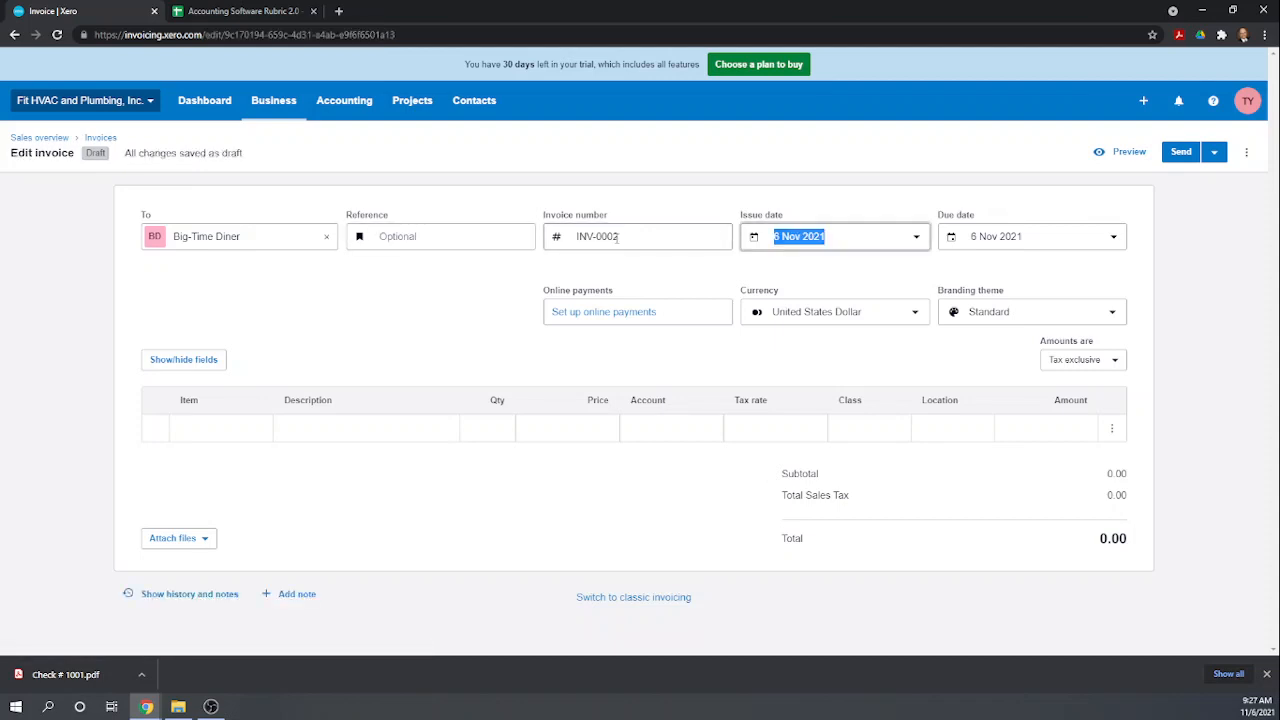
pyautogui.press('Tab')
pyautogui.press('Tab')
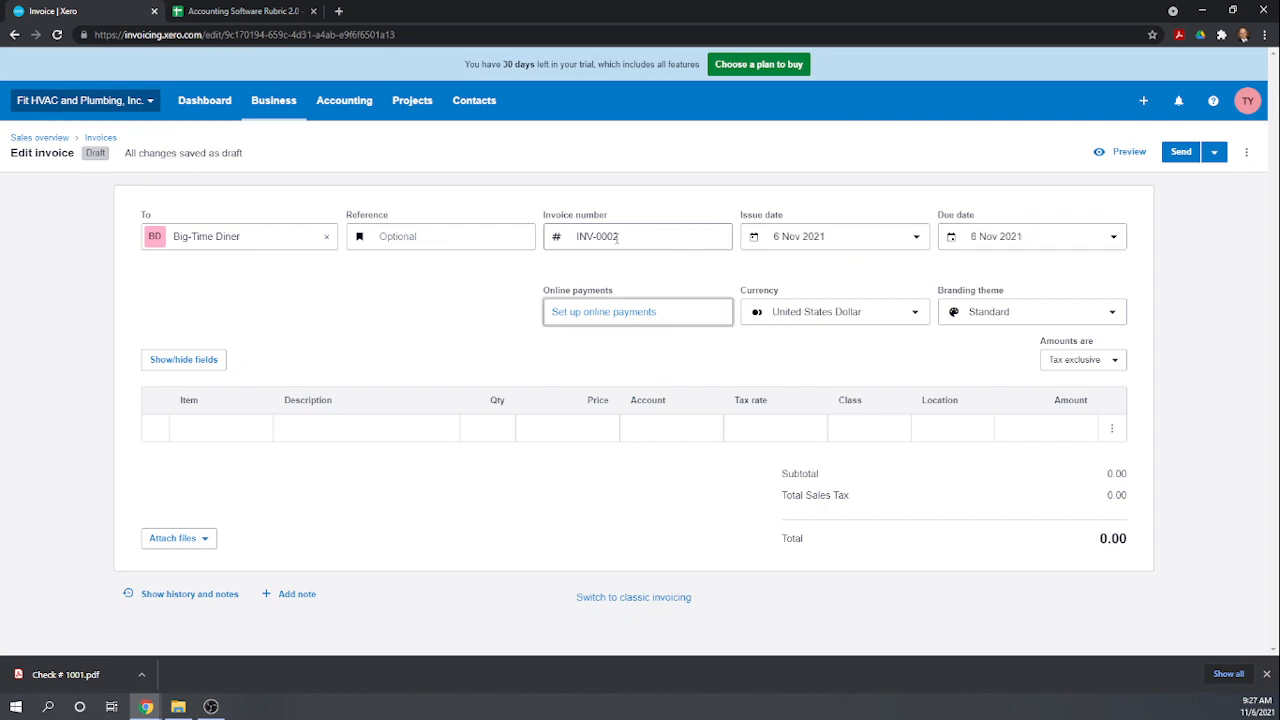
pyautogui.press('Tab')
pyautogui.press('Tab')
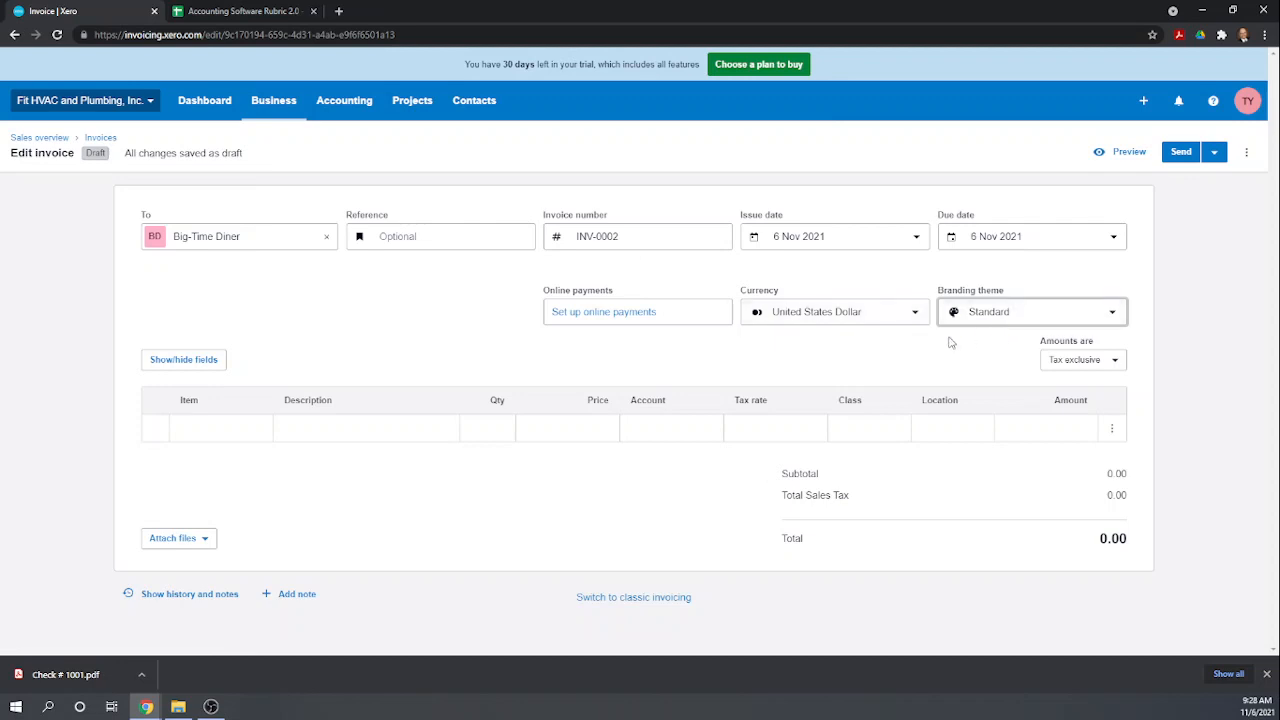
pyautogui.click(1111, 313)
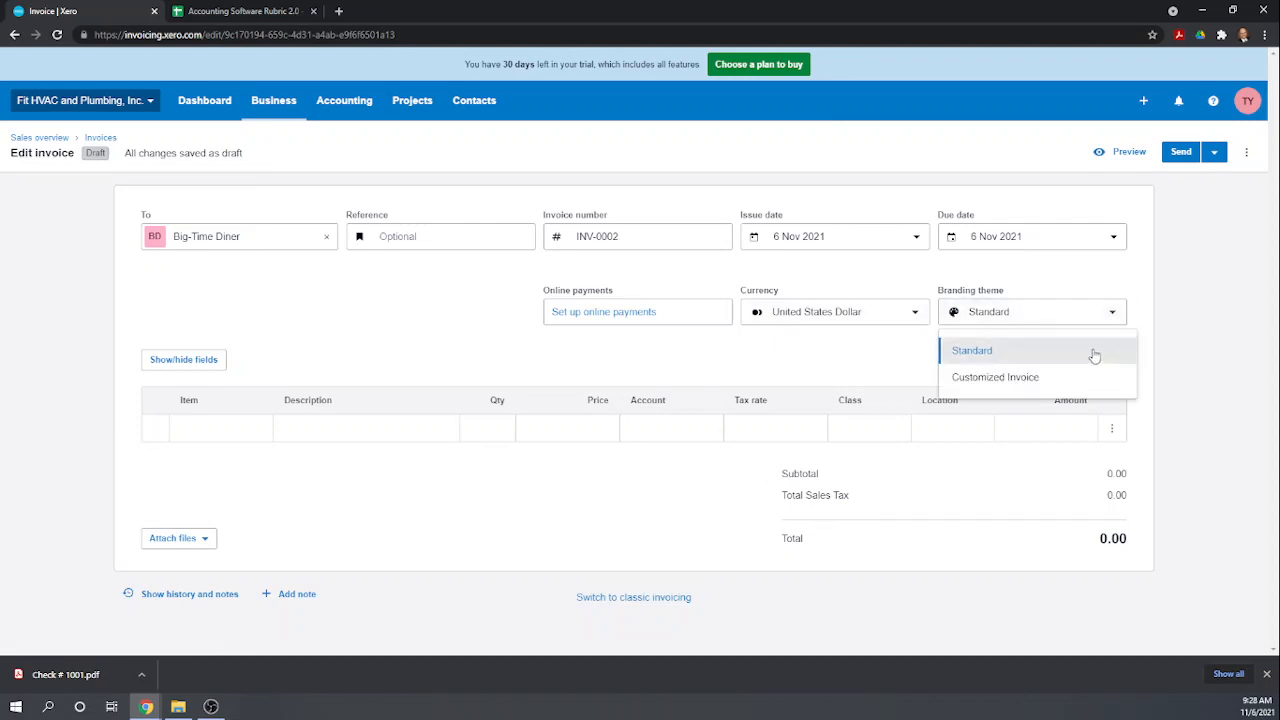
pyautogui.click(1045, 380)
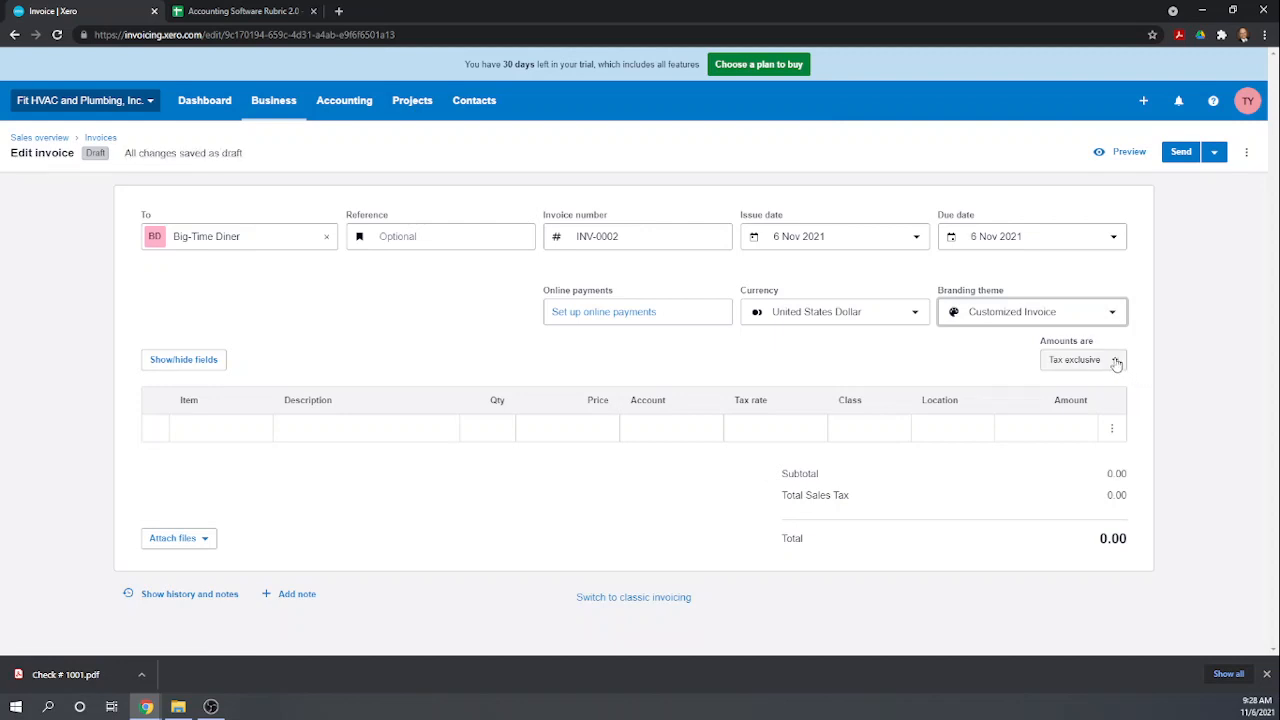
# - Add the Plumbing Widgets item (PW) to the invoice with quantity 20 and the State of New York tax rate
pyautogui.click(206, 428)
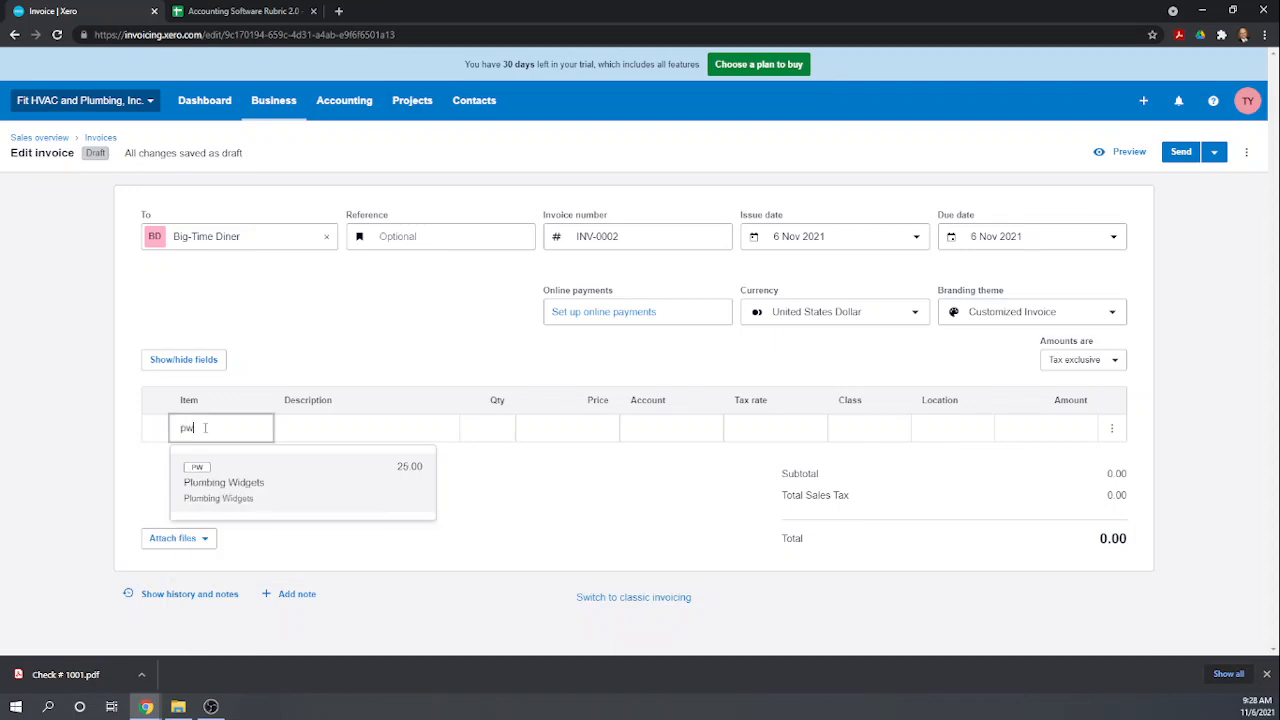
pyautogui.click(209, 489)
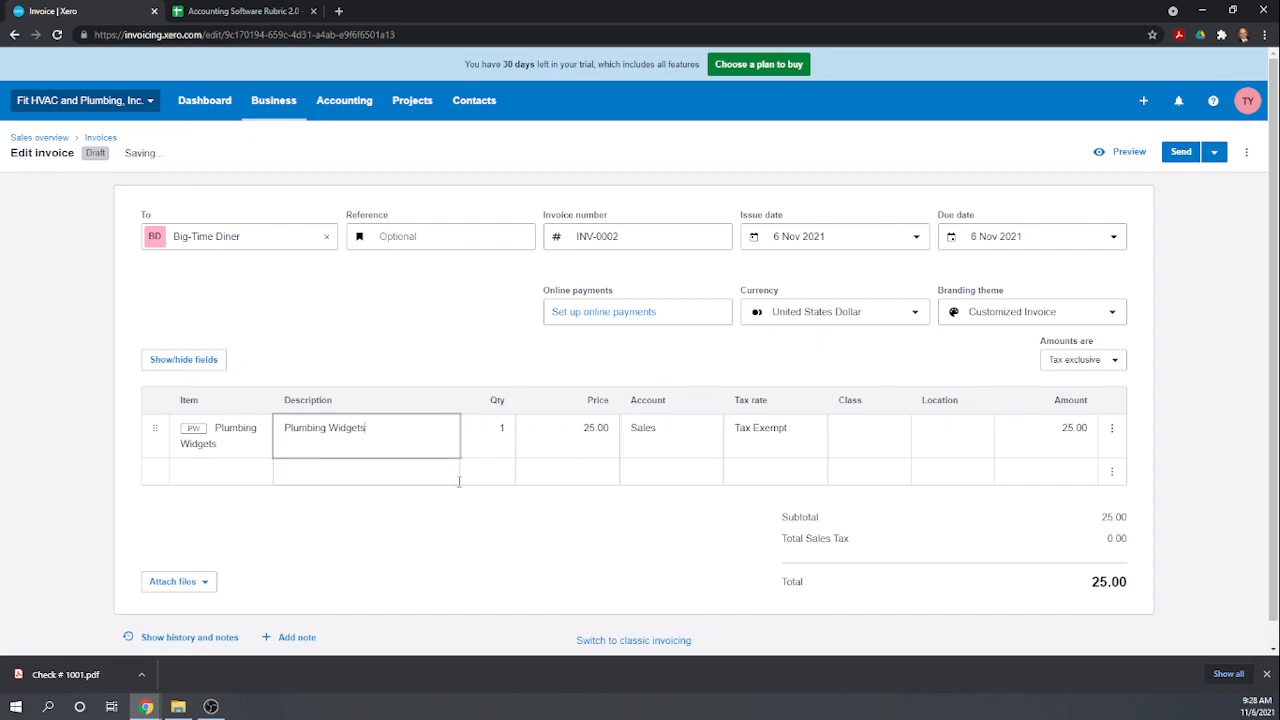
pyautogui.click(502, 425)
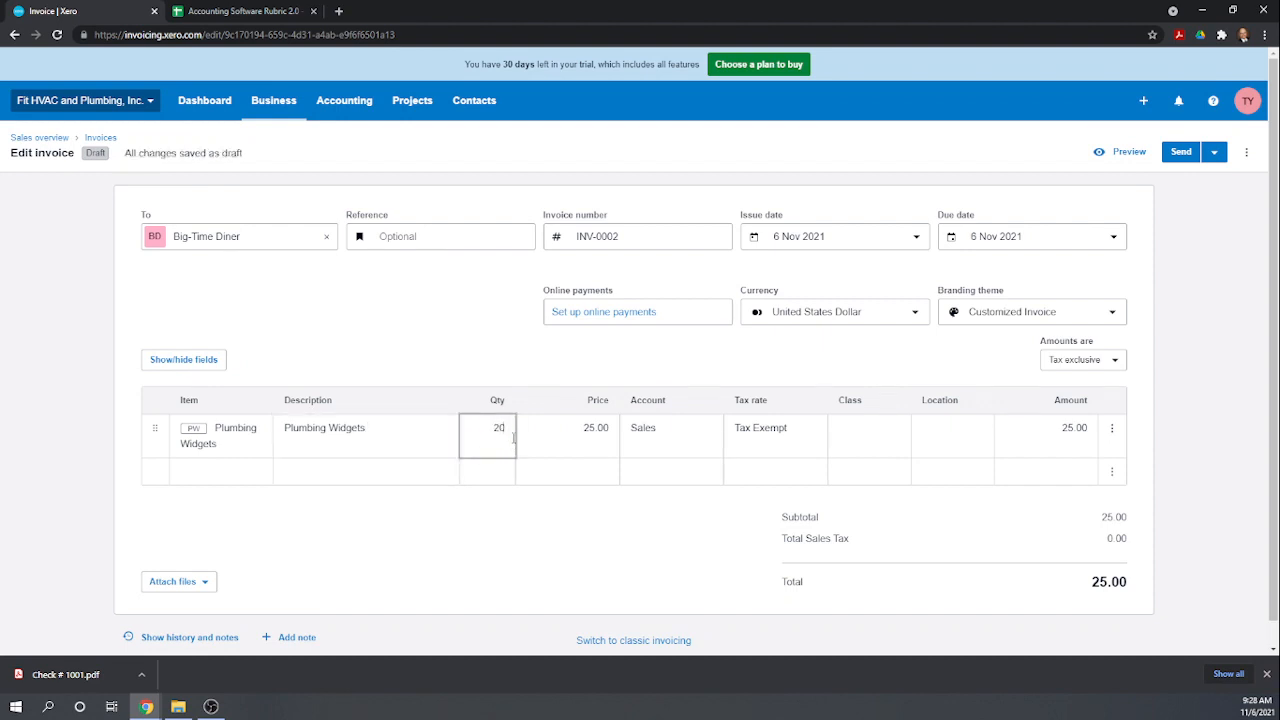
pyautogui.press('Tab')
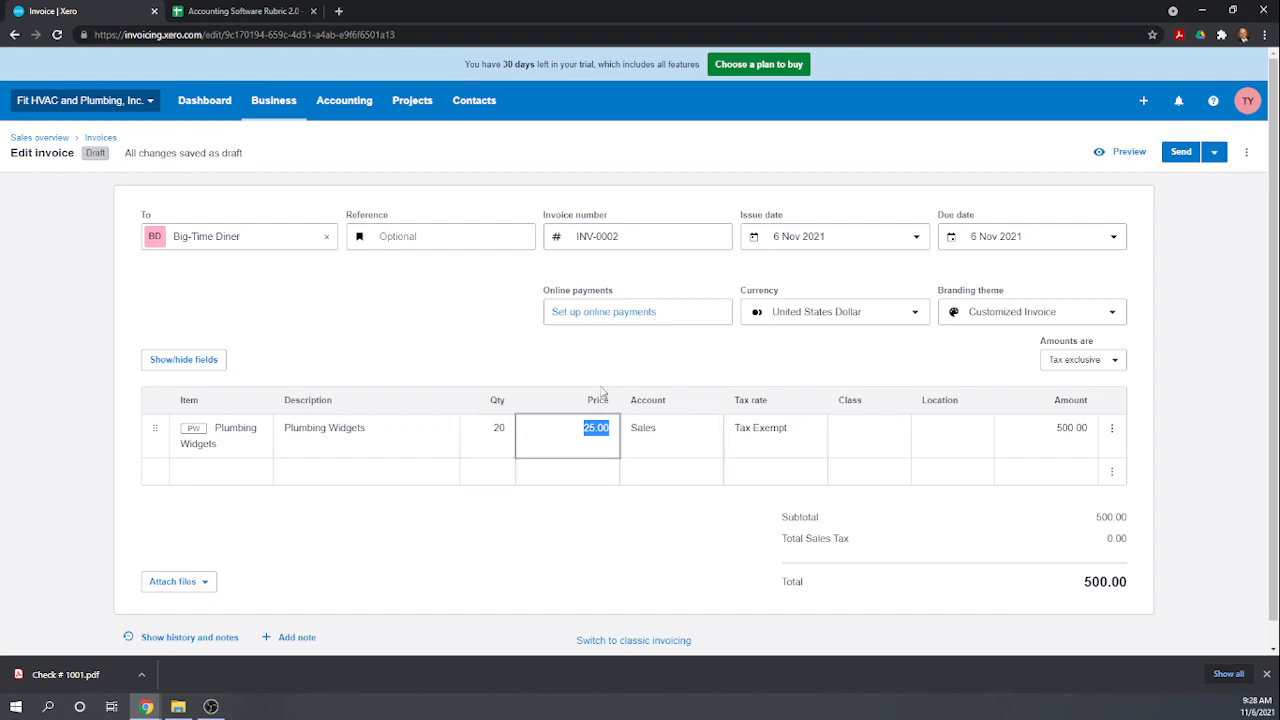
pyautogui.click(761, 437)
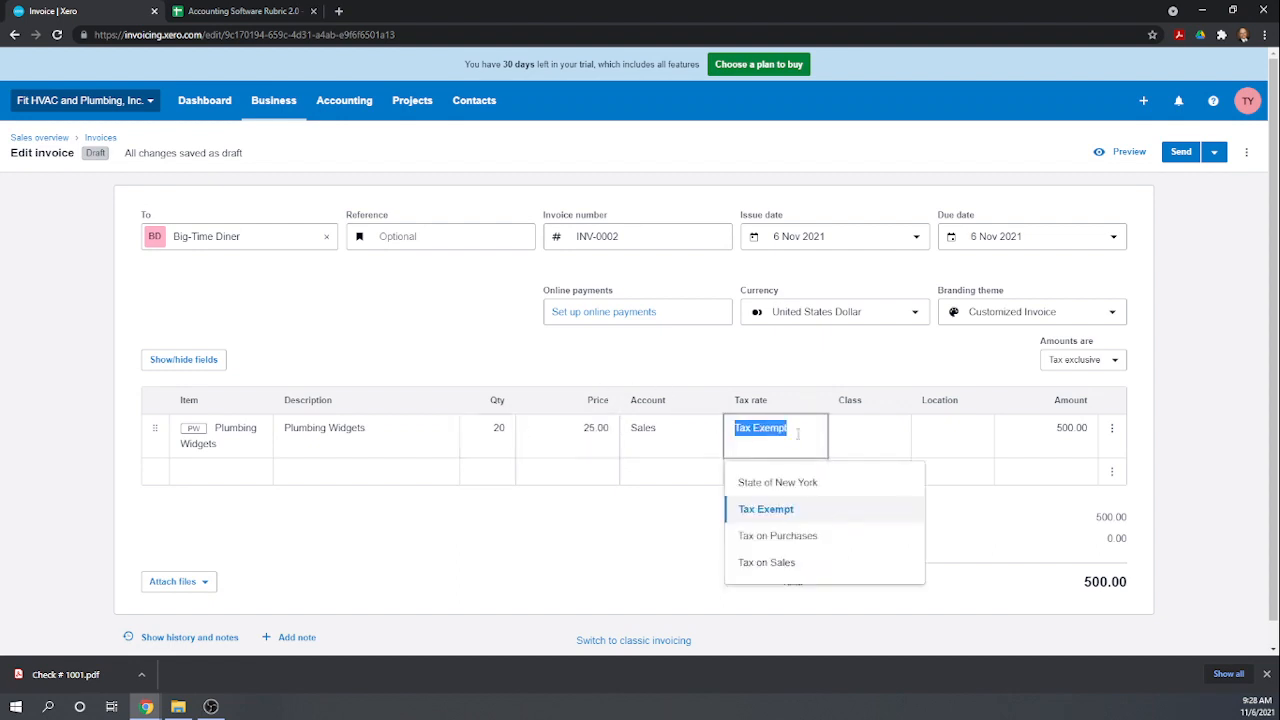
pyautogui.click(796, 486)
# - Assign the Plumbing Widgets line to the Plumbing class and the New York location
pyautogui.click(887, 427)
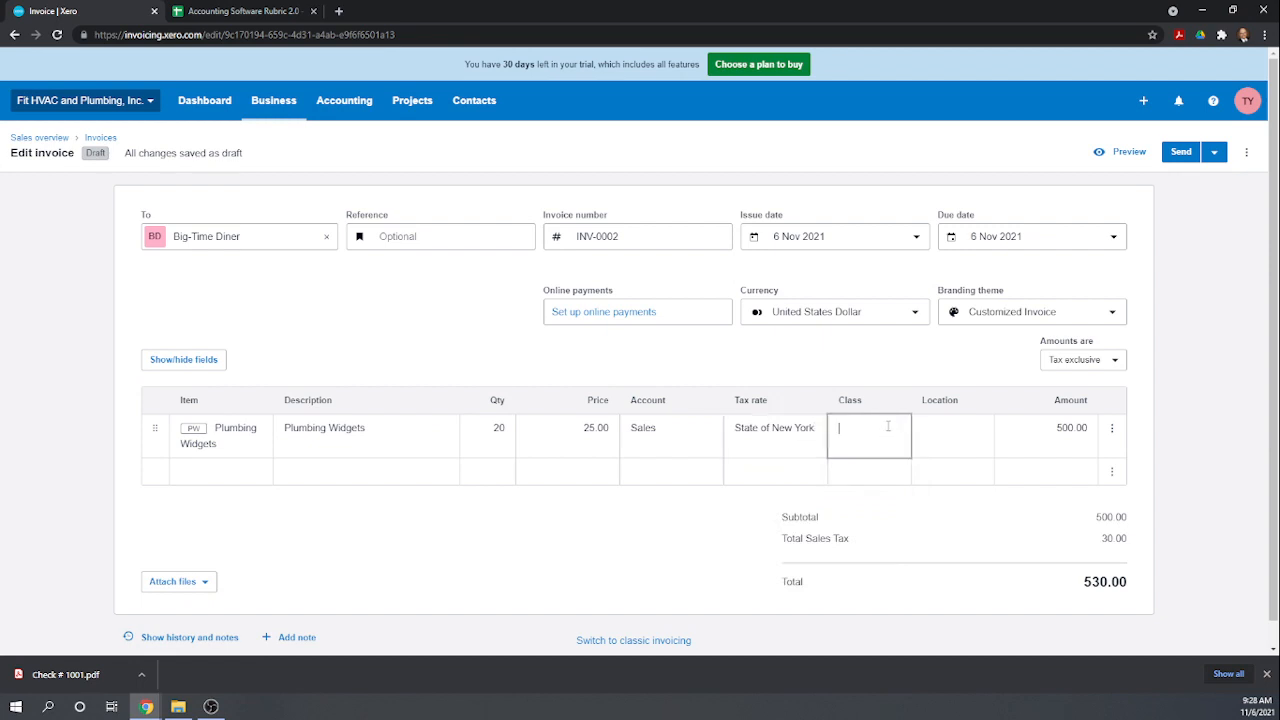
pyautogui.write('p;')
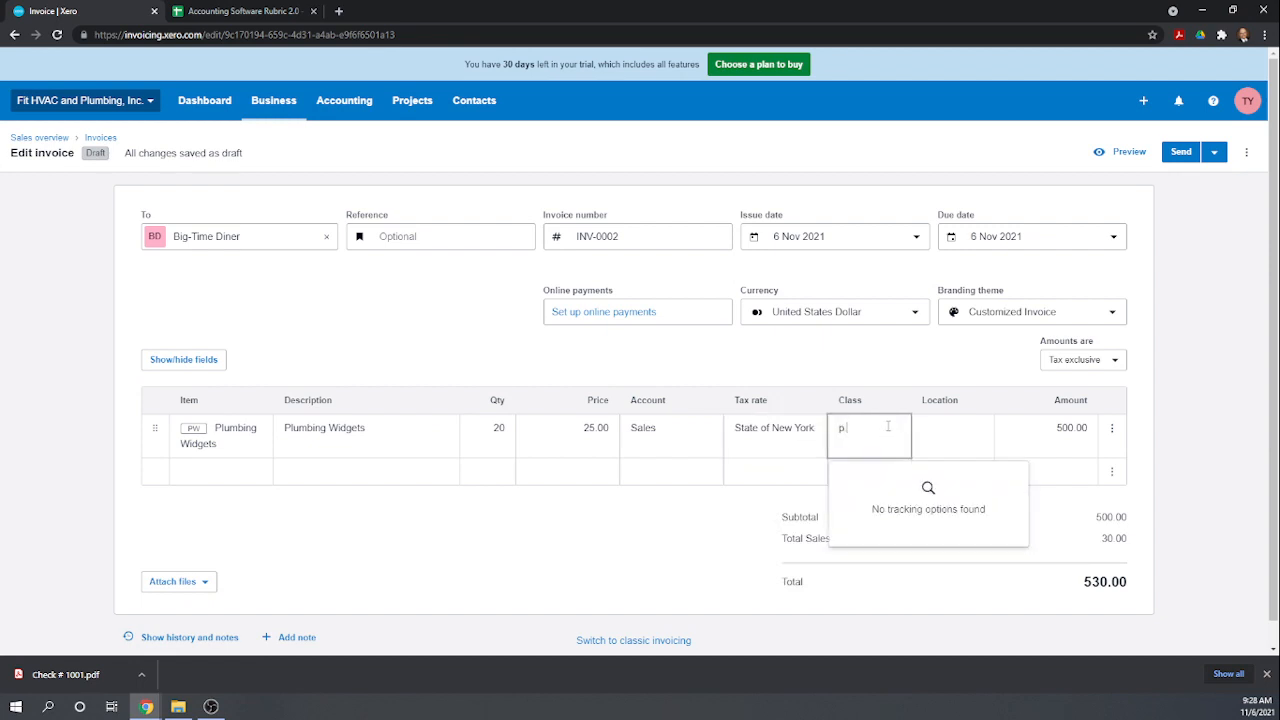
pyautogui.press('BackSpace')
pyautogui.click(900, 476)
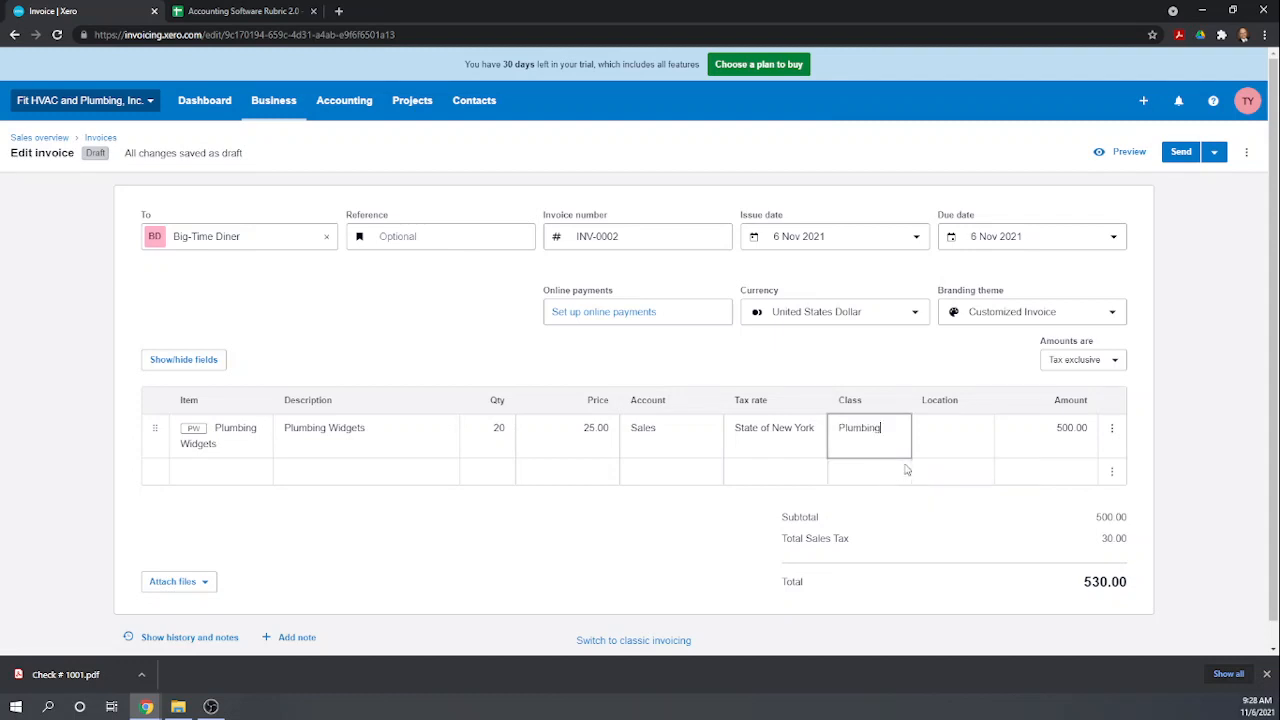
pyautogui.click(941, 443)
pyautogui.write('n')
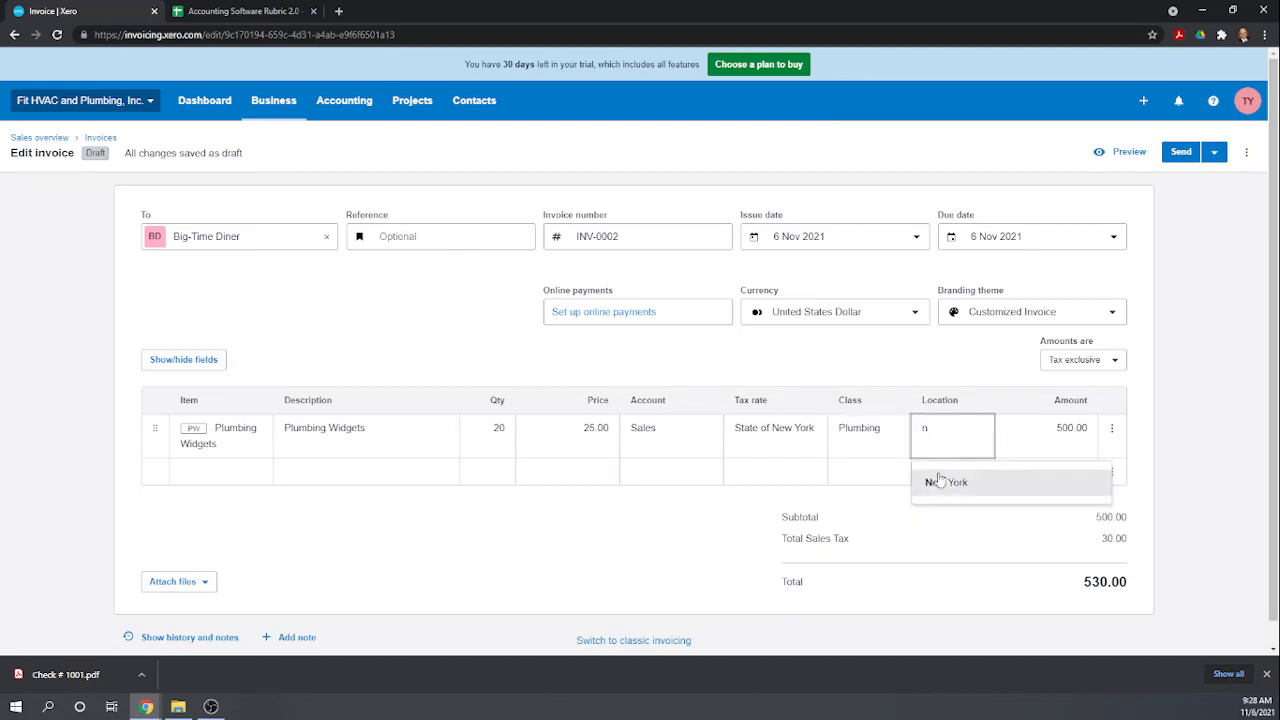
pyautogui.click(940, 484)
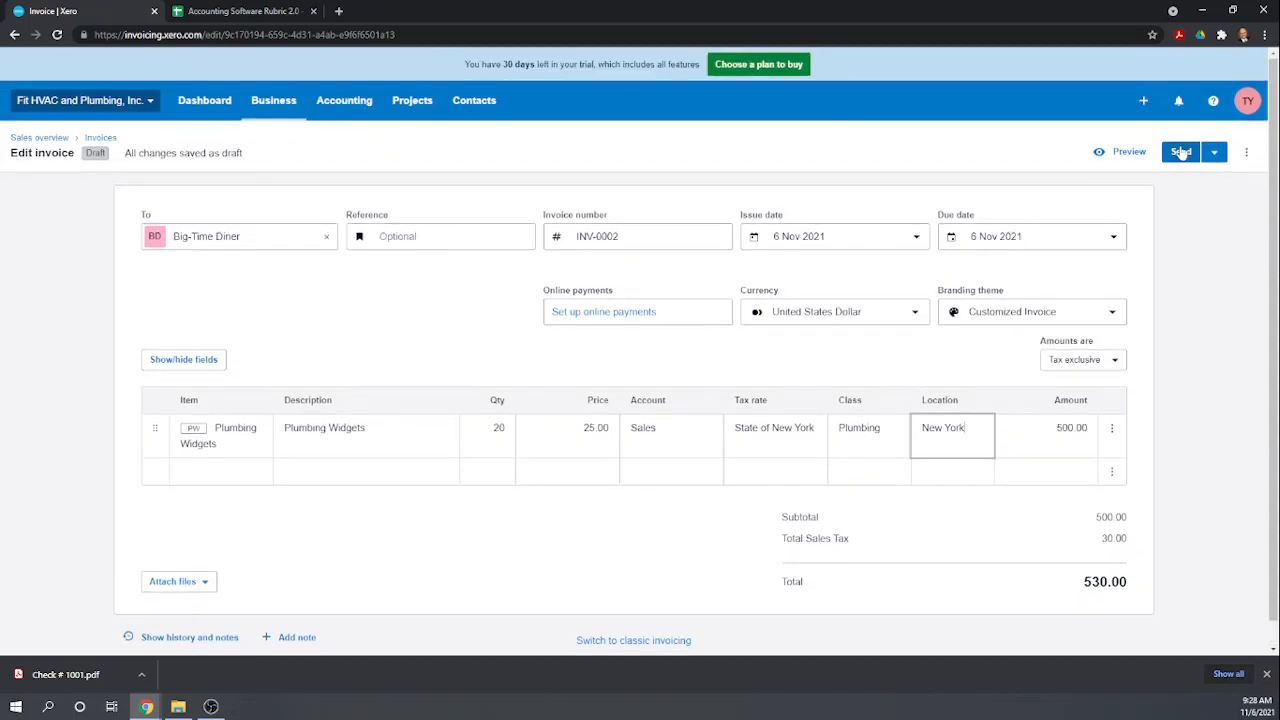
# - Finalize the Big-Time Diner invoice, cancel the email to the customer, and return to the invoices list
pyautogui.click(1181, 152)
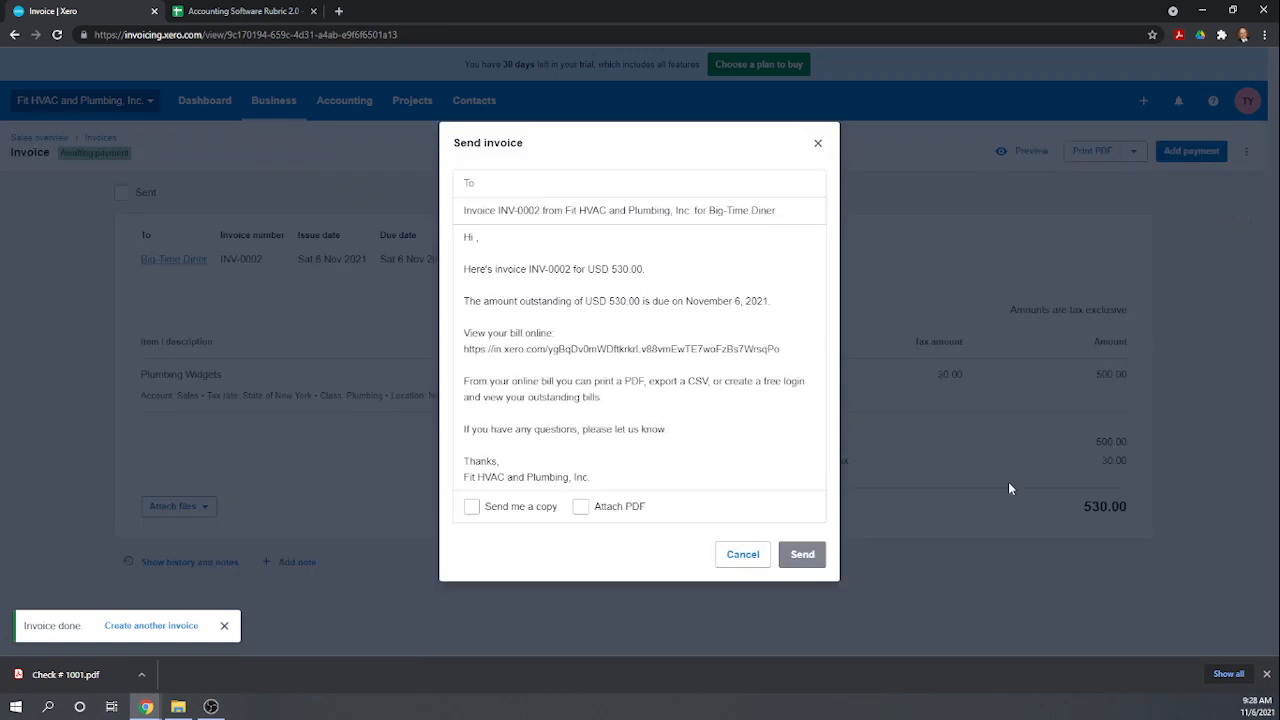
pyautogui.click(743, 554)
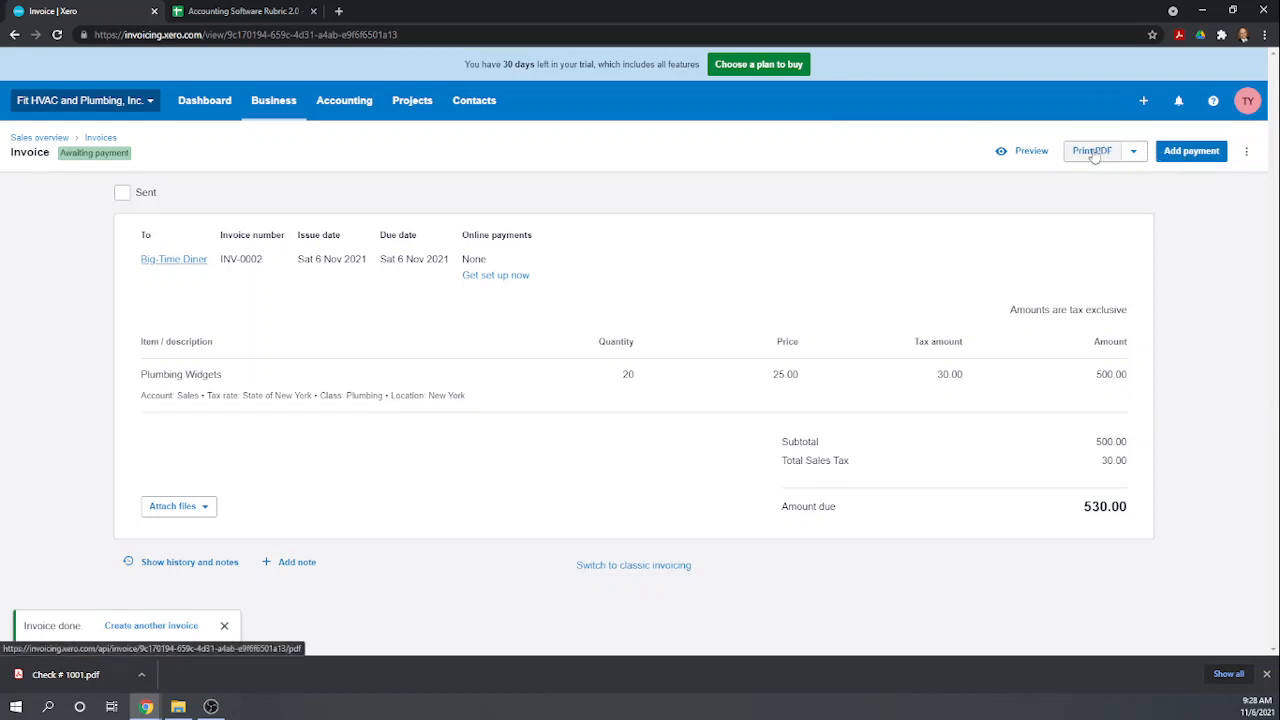
pyautogui.click(104, 138)
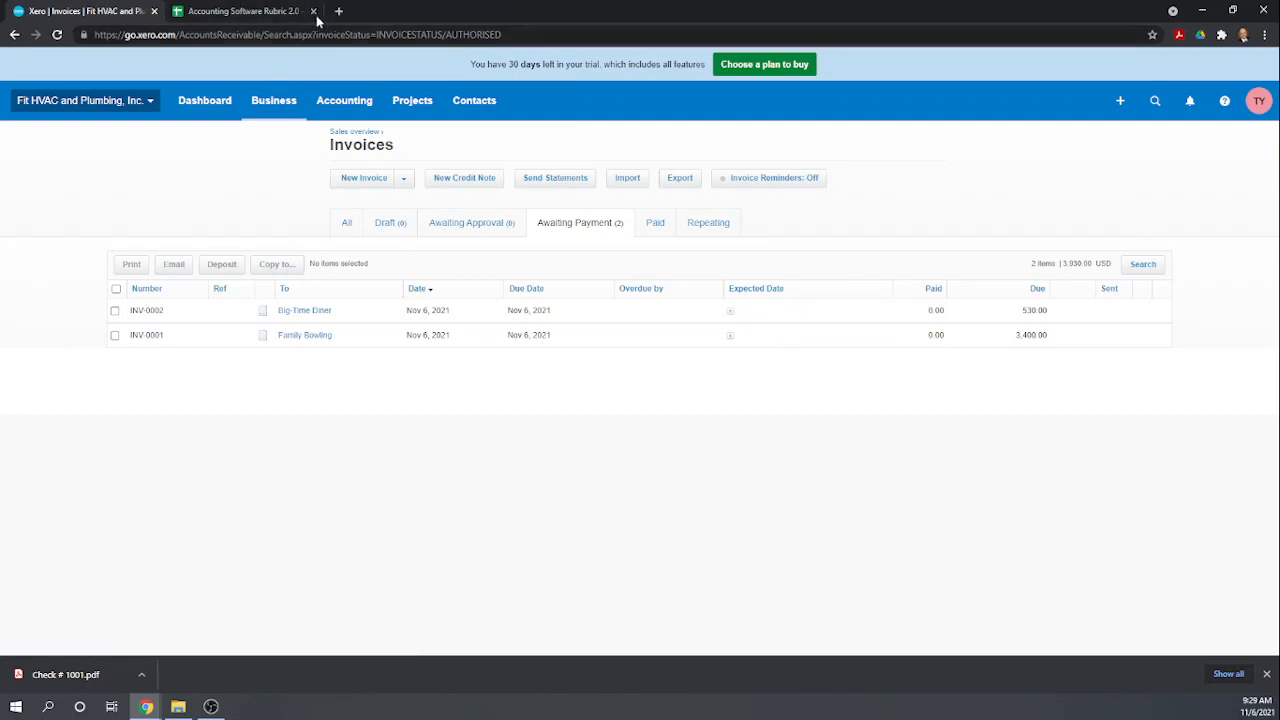
# - In the Accounting Software Rubric sheet, score 1 for creating a new customer, adding inventory to an invoice, and charging sales tax on inventory
pyautogui.click(234, 15)
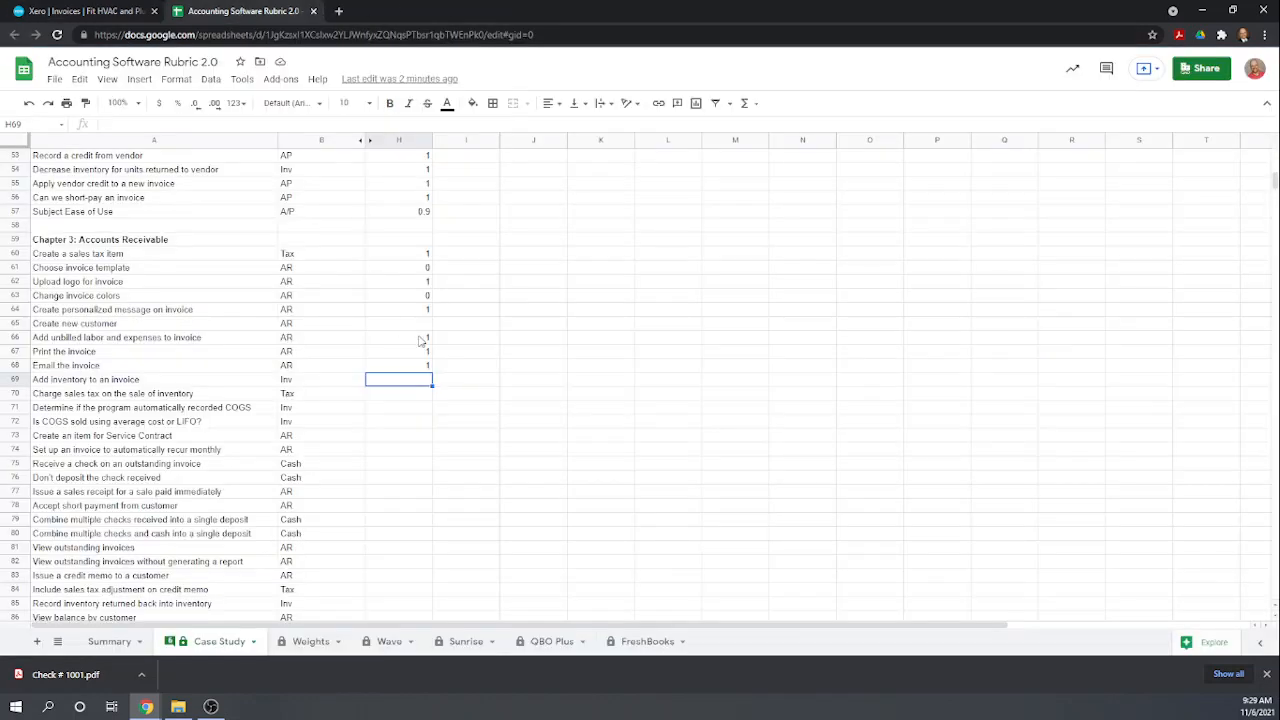
pyautogui.click(423, 328)
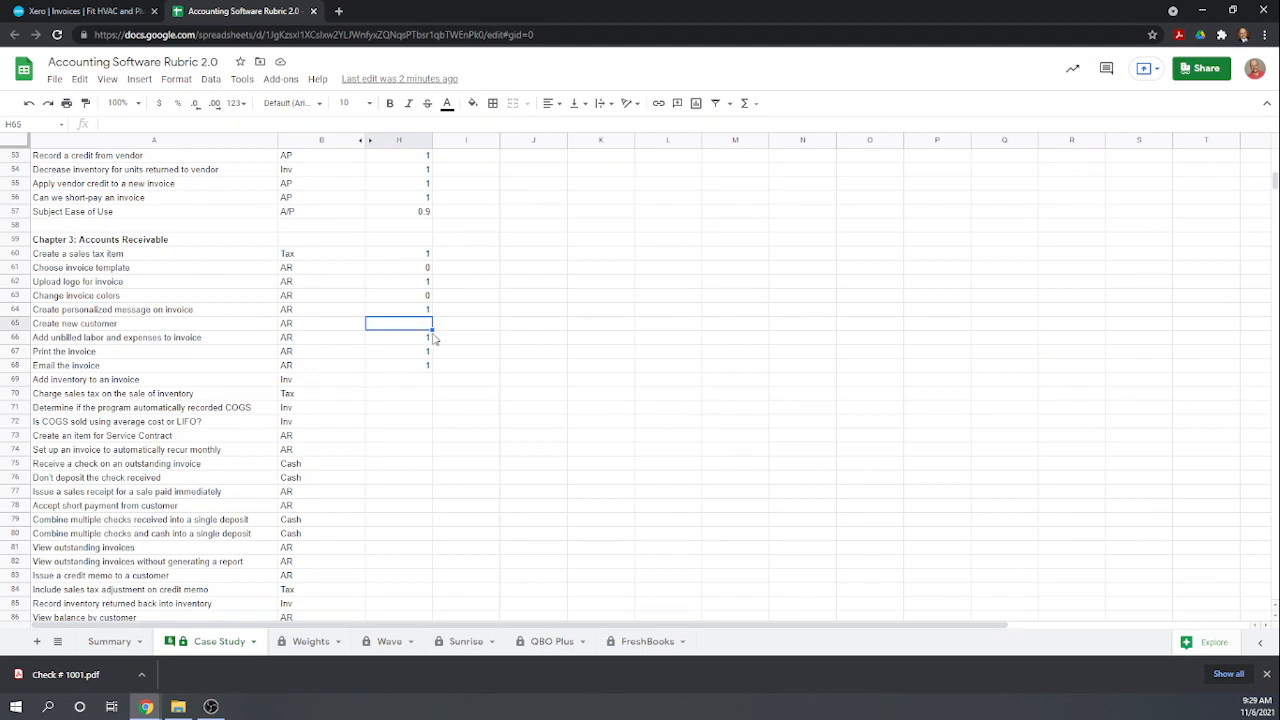
pyautogui.write('1')
pyautogui.press('Return')
pyautogui.press('Down')
pyautogui.press('Down')
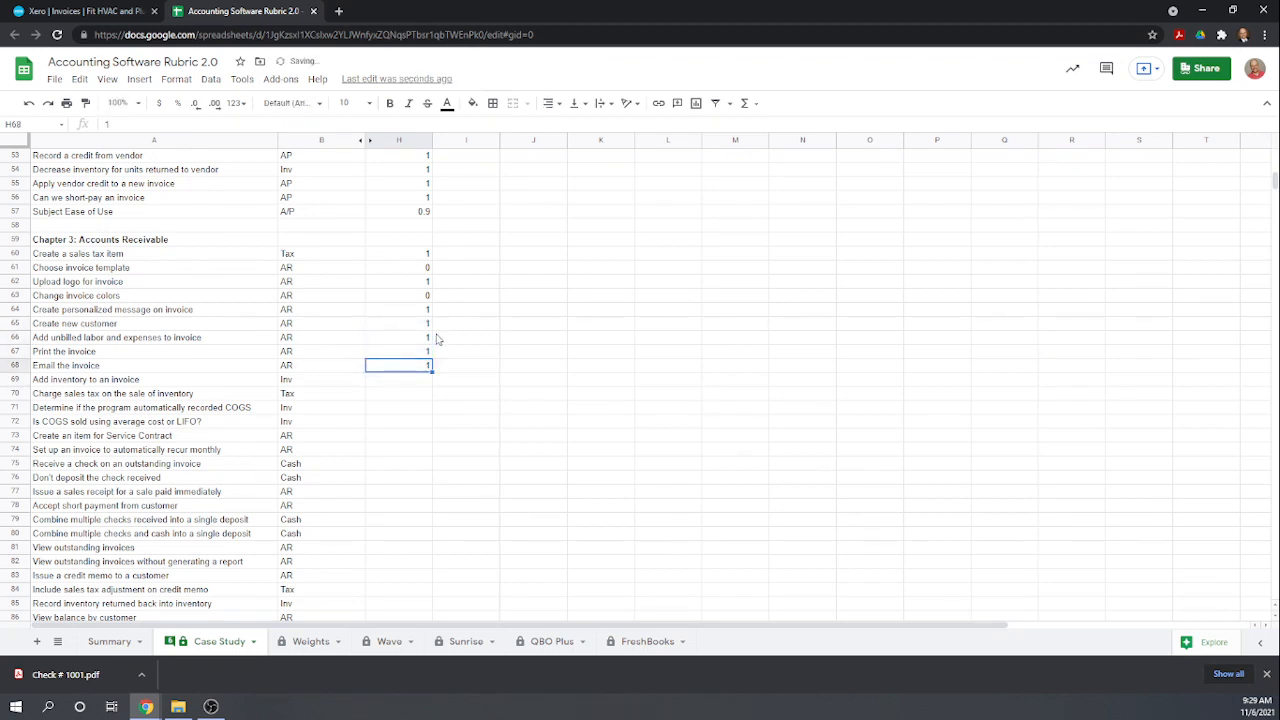
pyautogui.press('Down')
pyautogui.write('1')
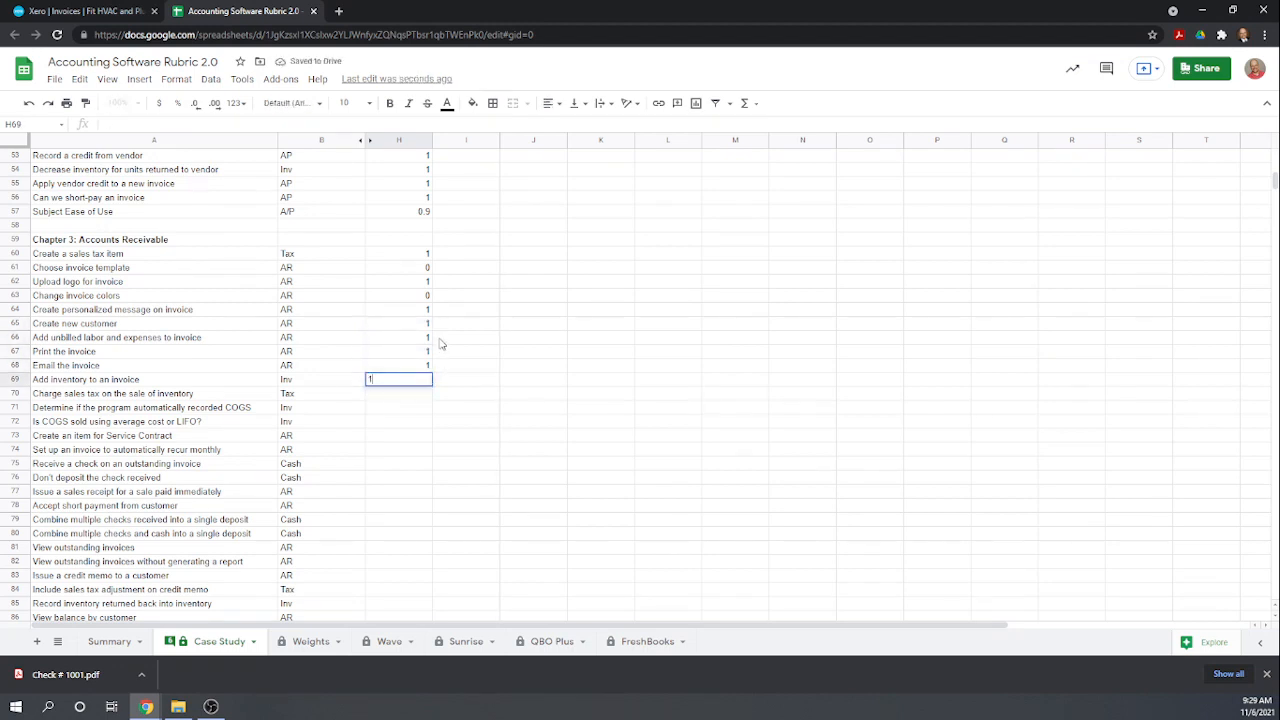
pyautogui.press('Return')
pyautogui.write('1')
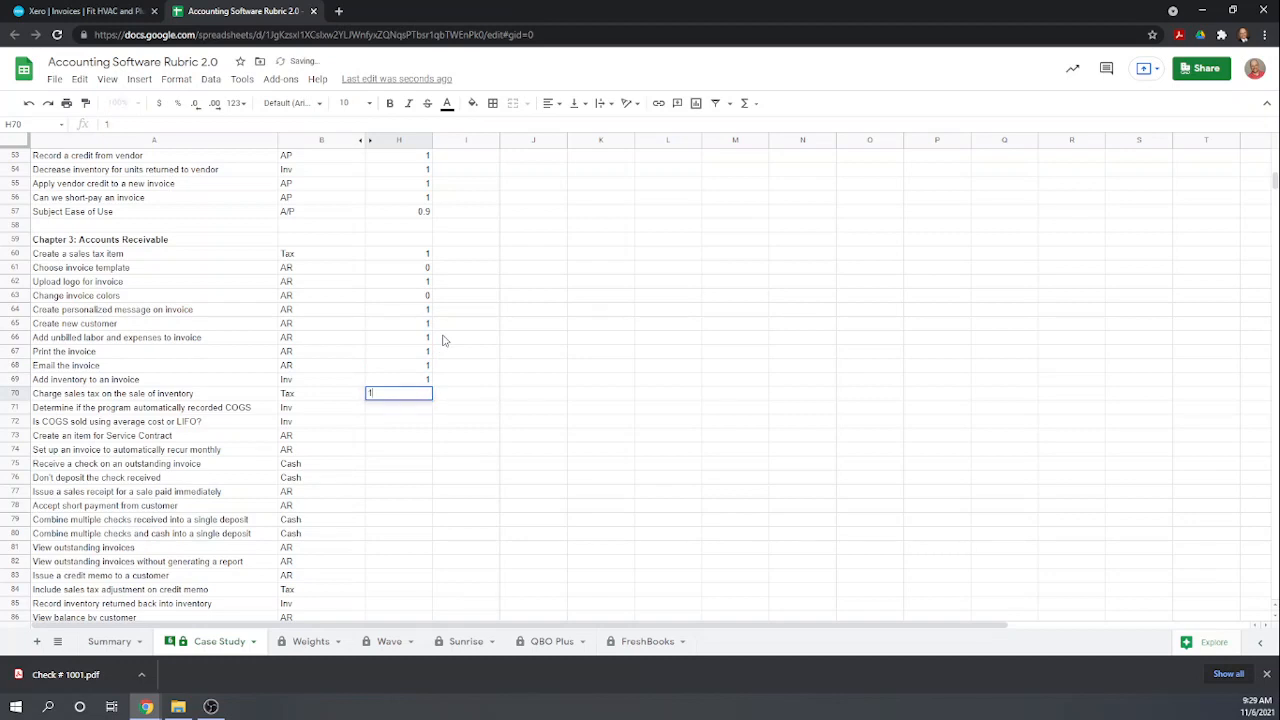
pyautogui.press('Return')
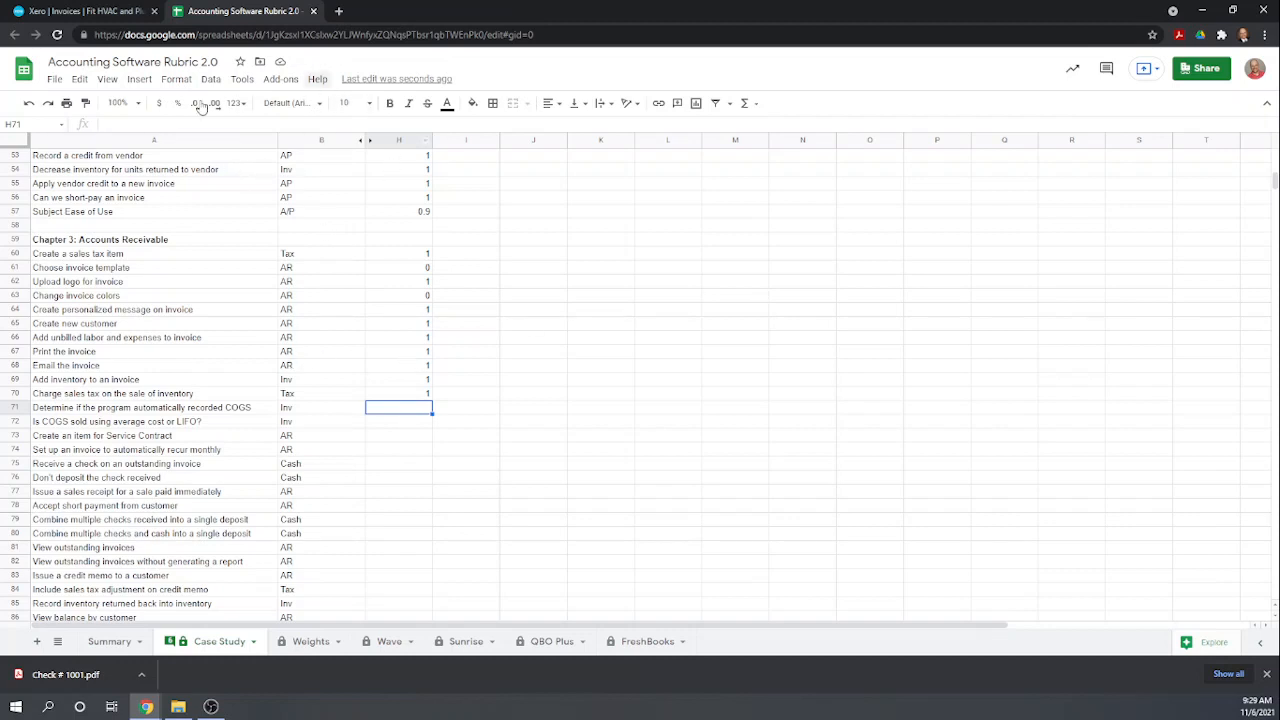
# - Switch back to Xero, open the Income Statement (Profit and Loss) report, dismiss the column tips, and examine the cost of goods sold
pyautogui.click(88, 13)
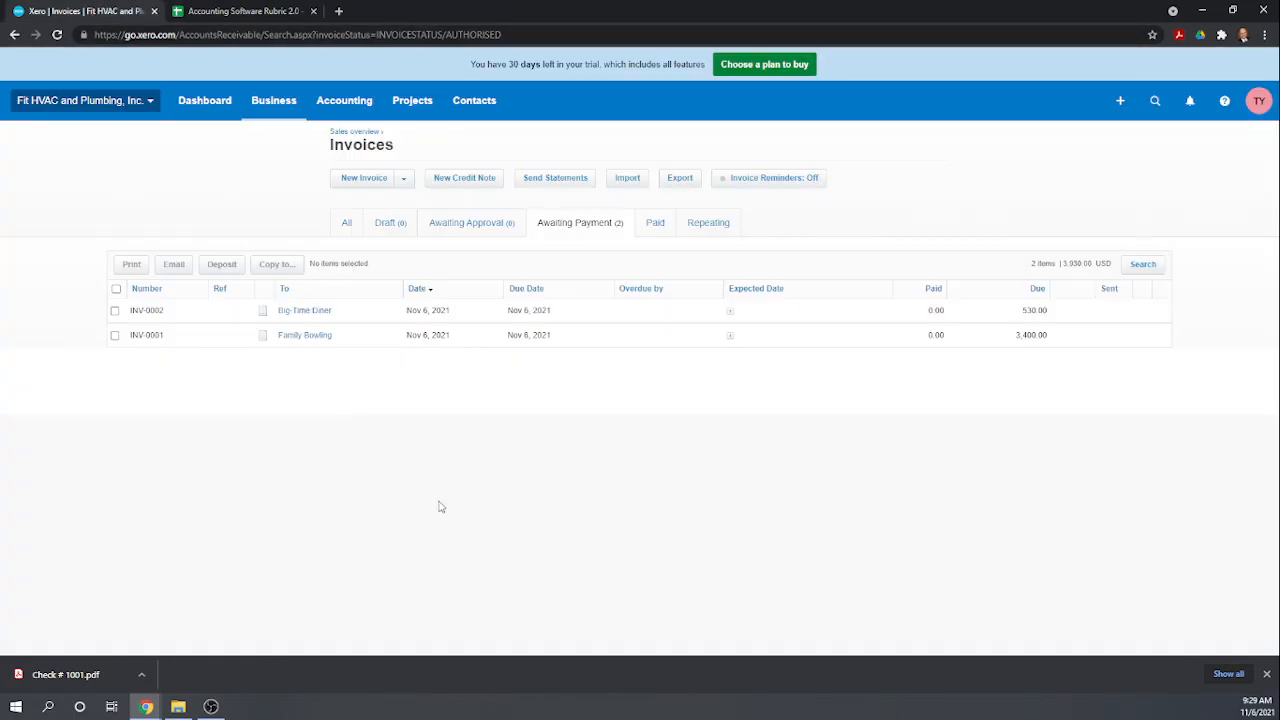
pyautogui.click(354, 104)
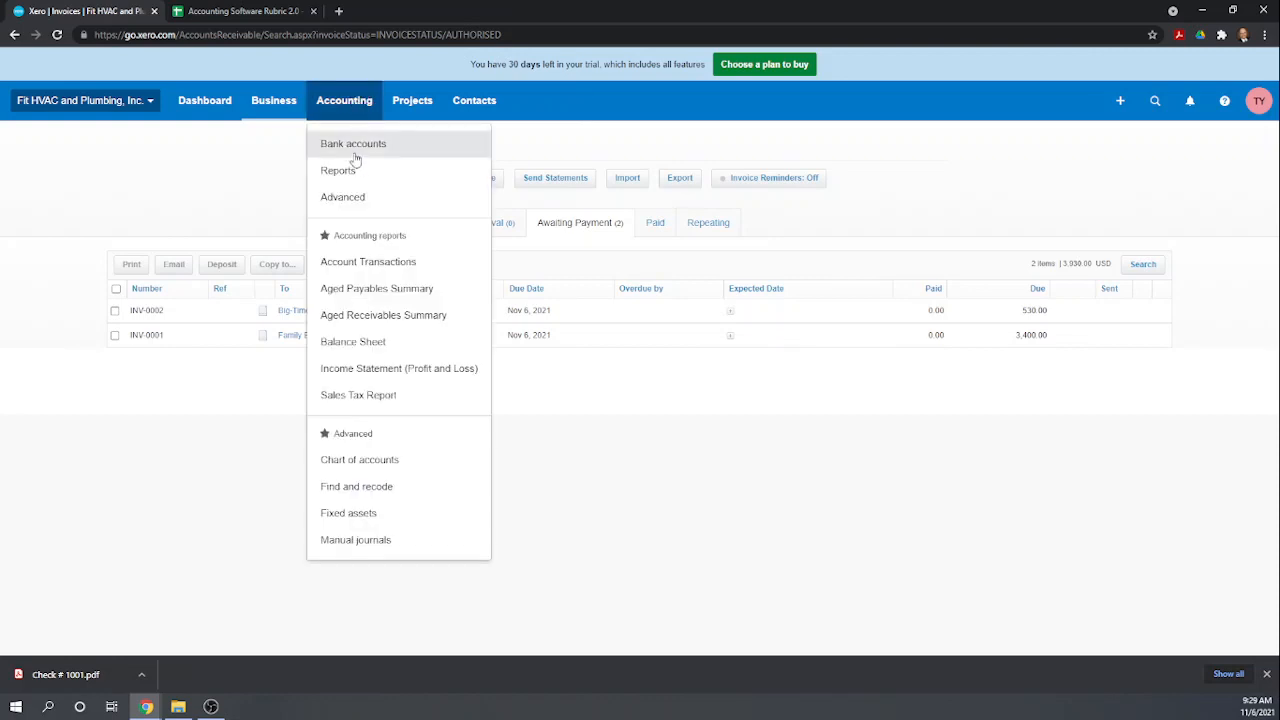
pyautogui.click(354, 178)
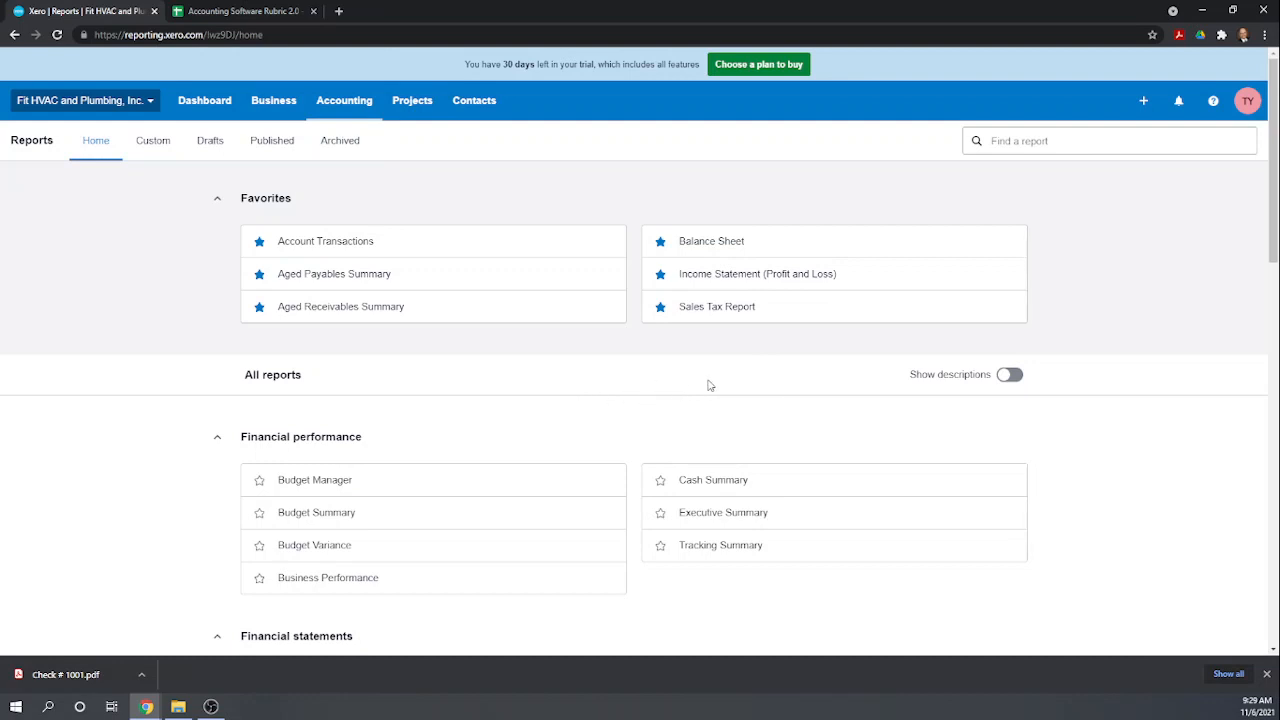
pyautogui.click(722, 282)
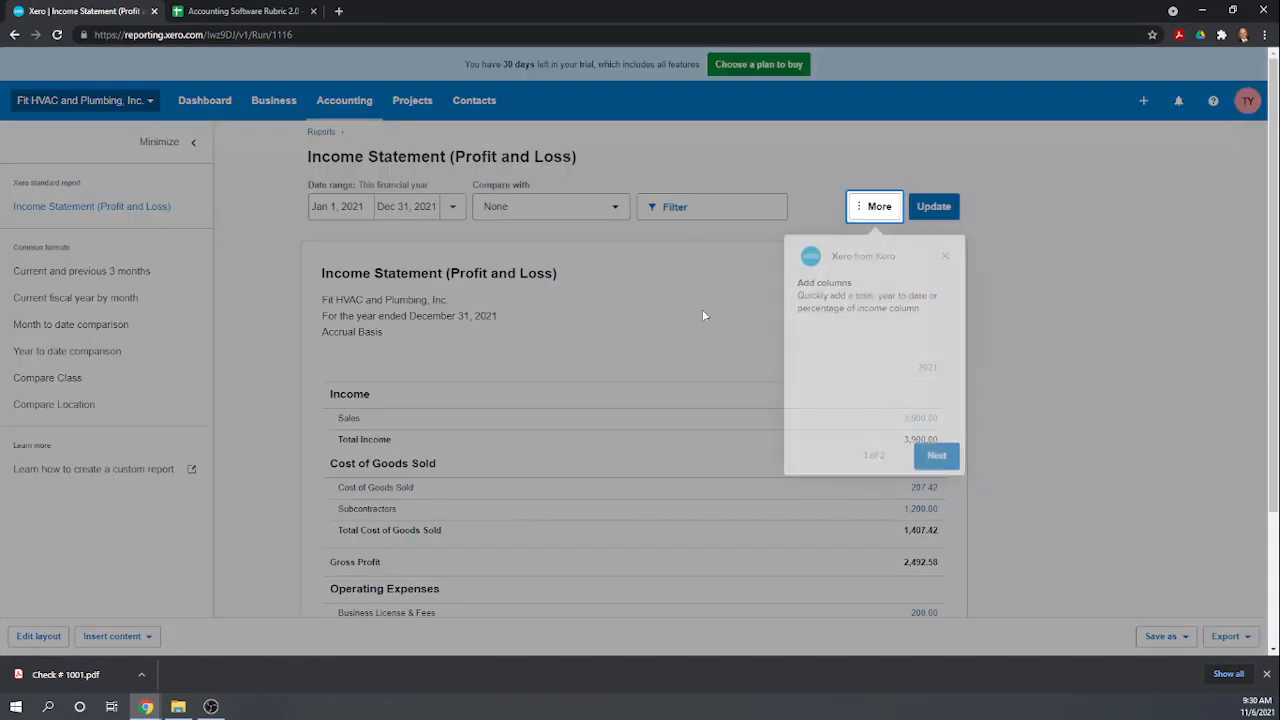
pyautogui.scroll(-2, 813, 481)
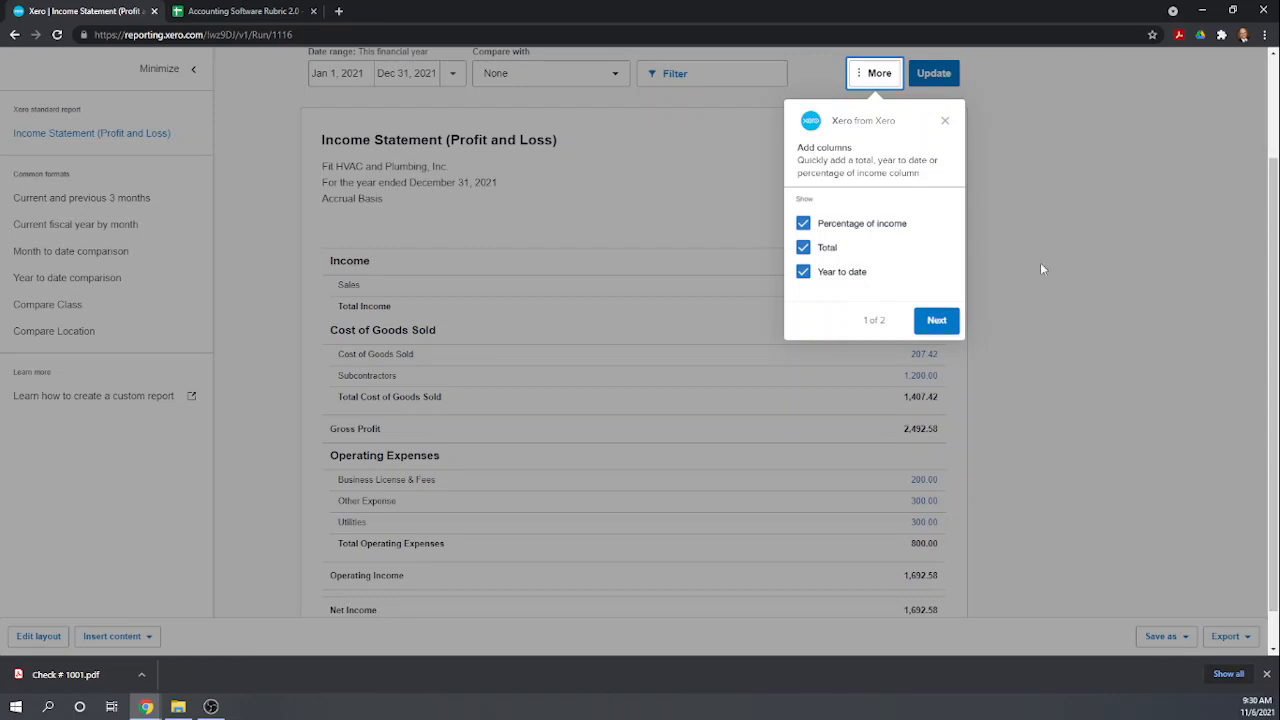
pyautogui.click(945, 122)
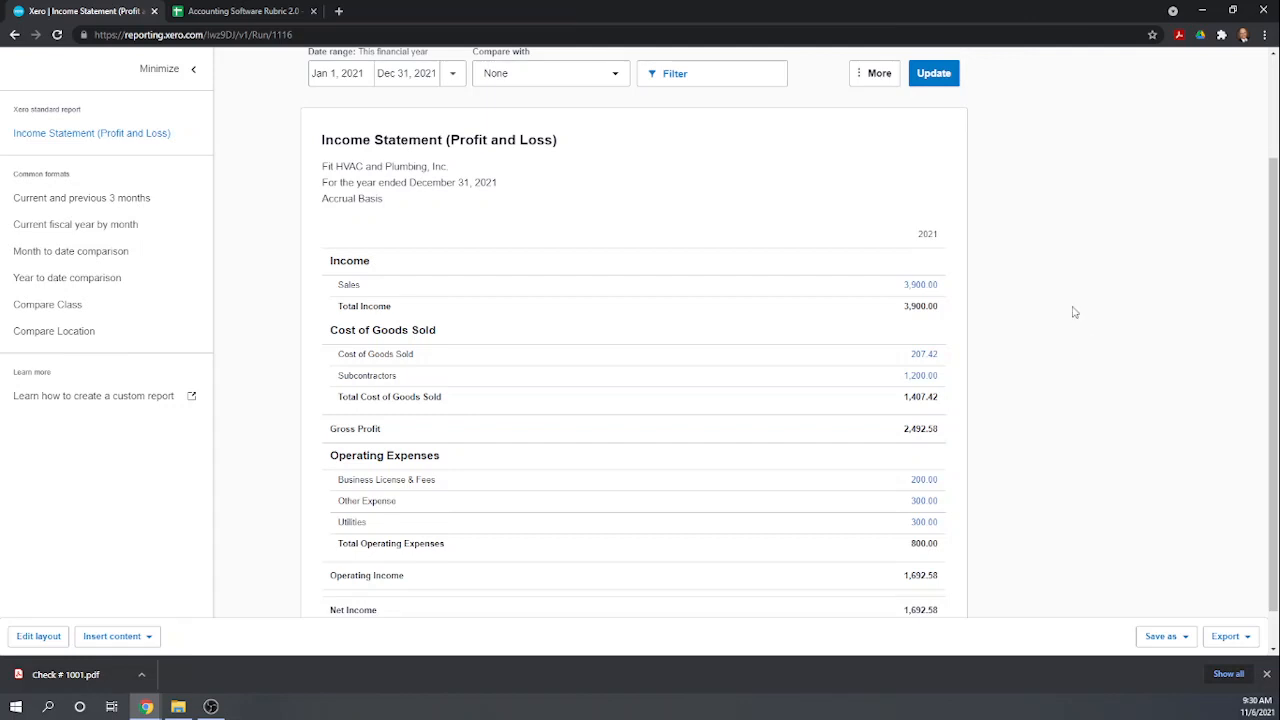
pyautogui.scroll(2, 1073, 312)
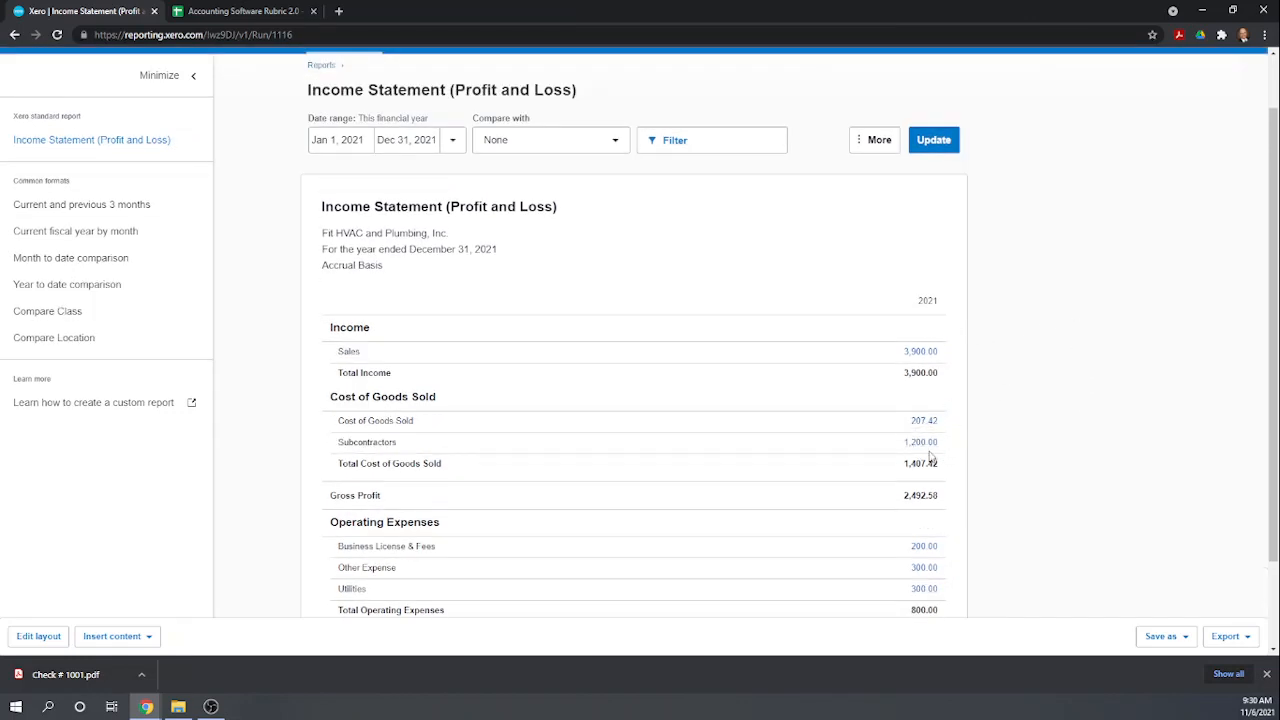
pyautogui.scroll(2, 940, 437)
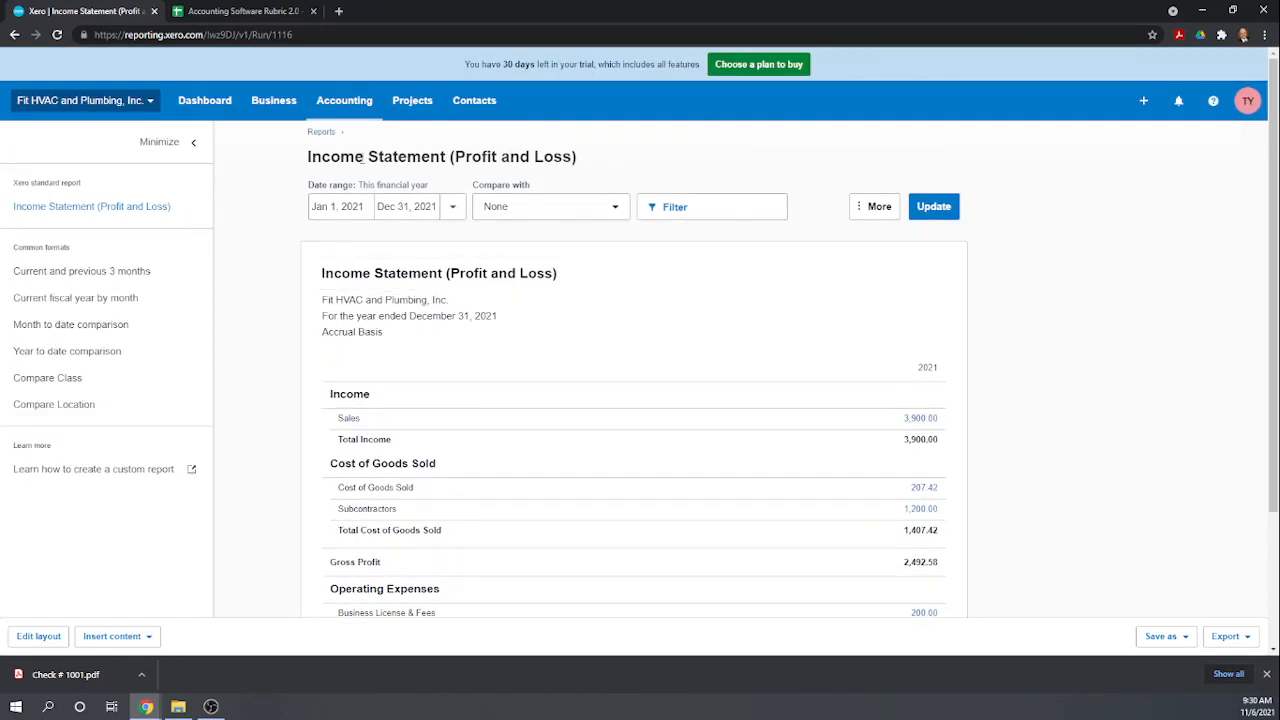
# - Return to the reports list, open the Balance Sheet, and review its asset and liability sections
pyautogui.click(321, 133)
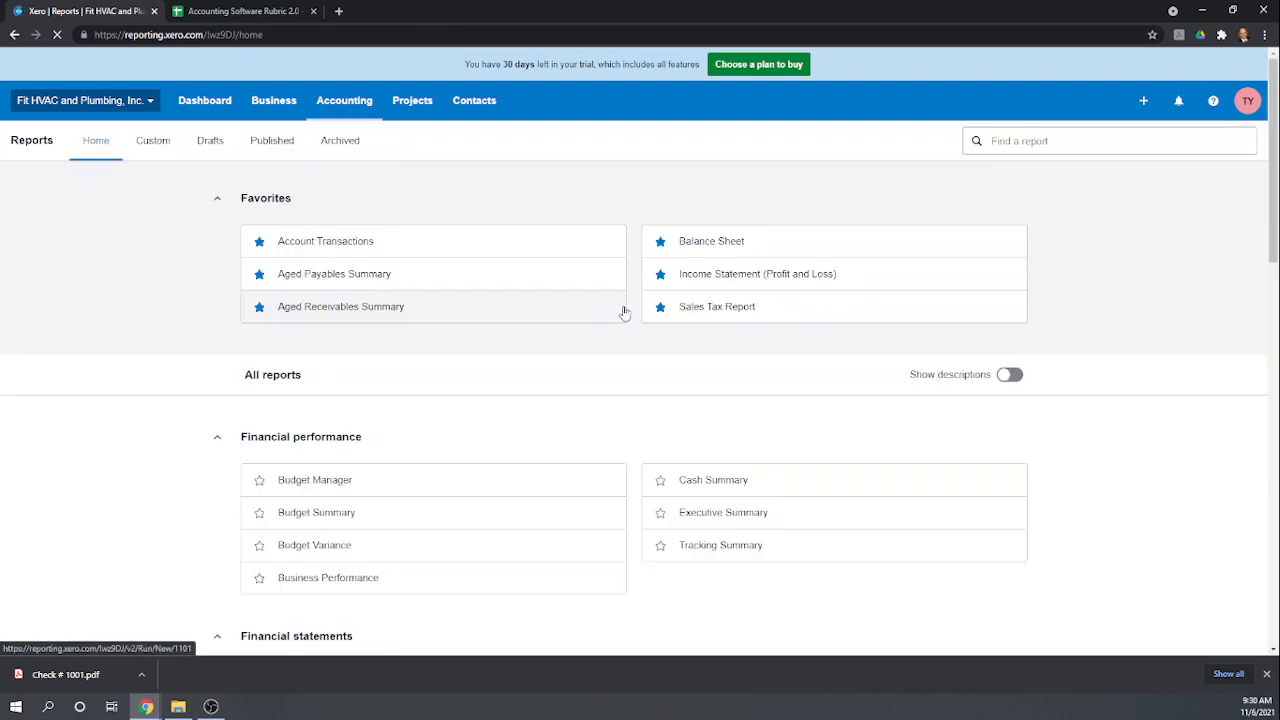
pyautogui.click(745, 255)
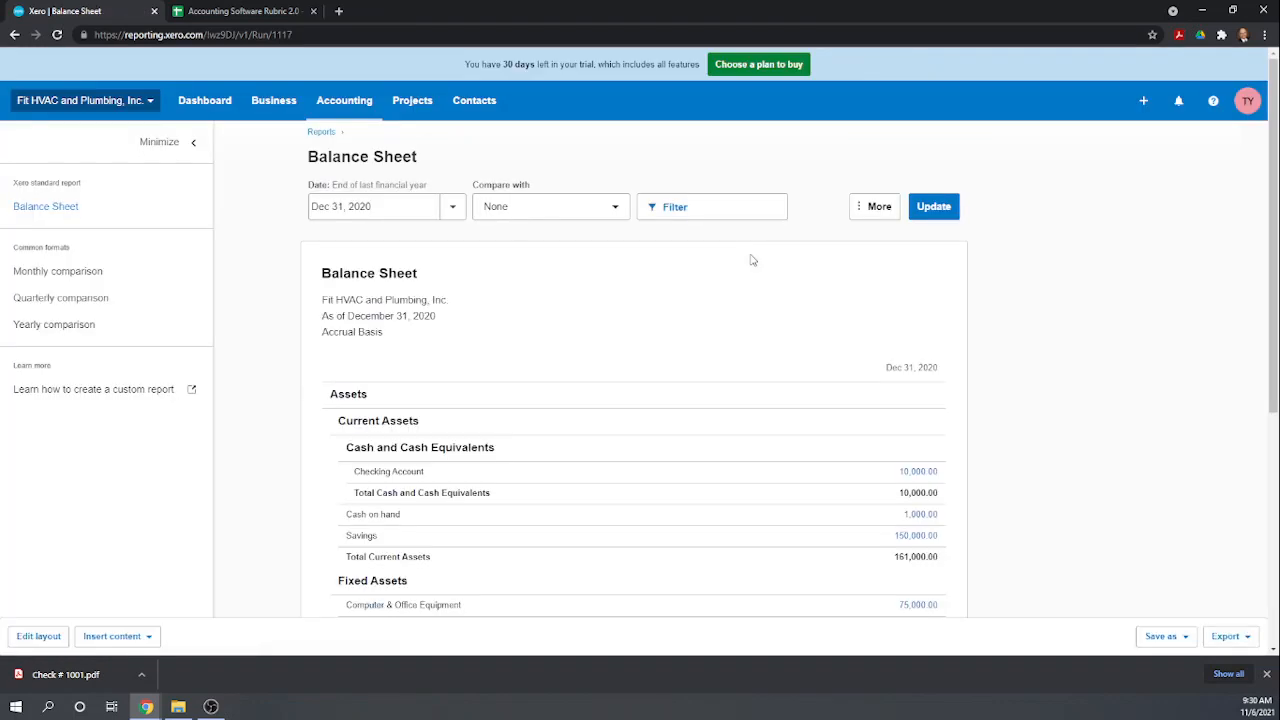
pyautogui.scroll(-1, 976, 527)
pyautogui.scroll(-4, 976, 527)
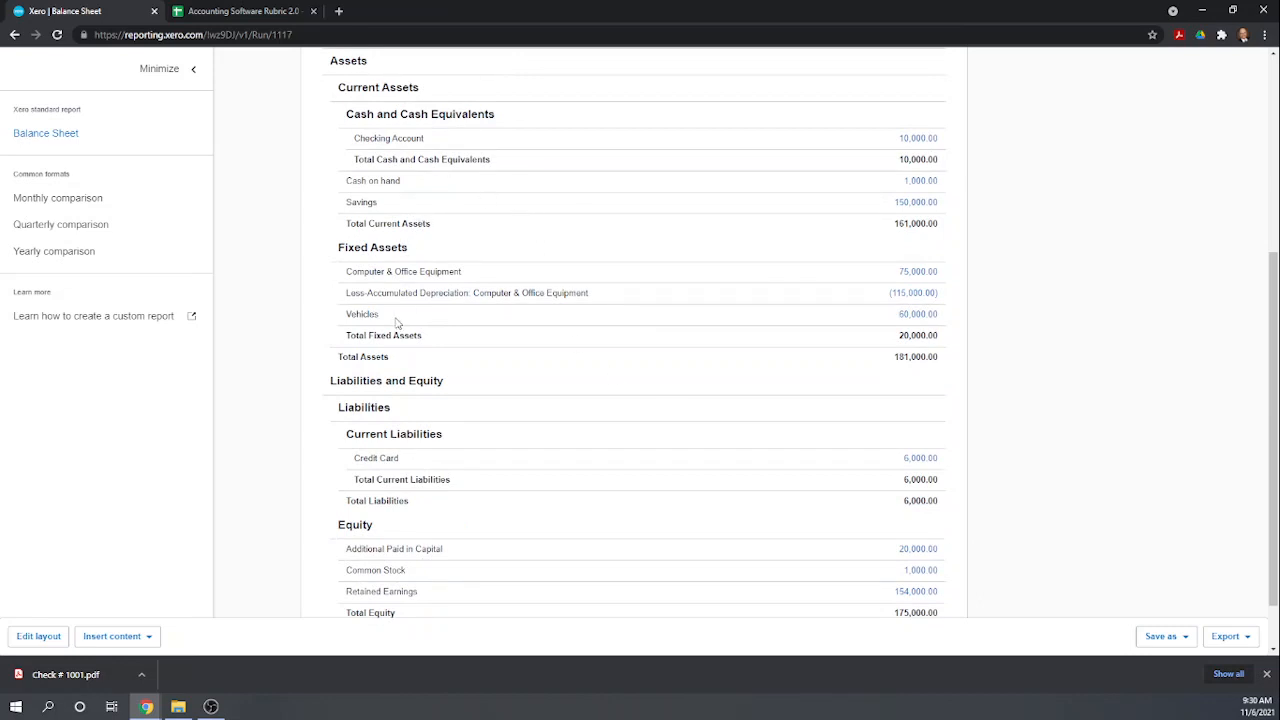
pyautogui.scroll(1, 396, 321)
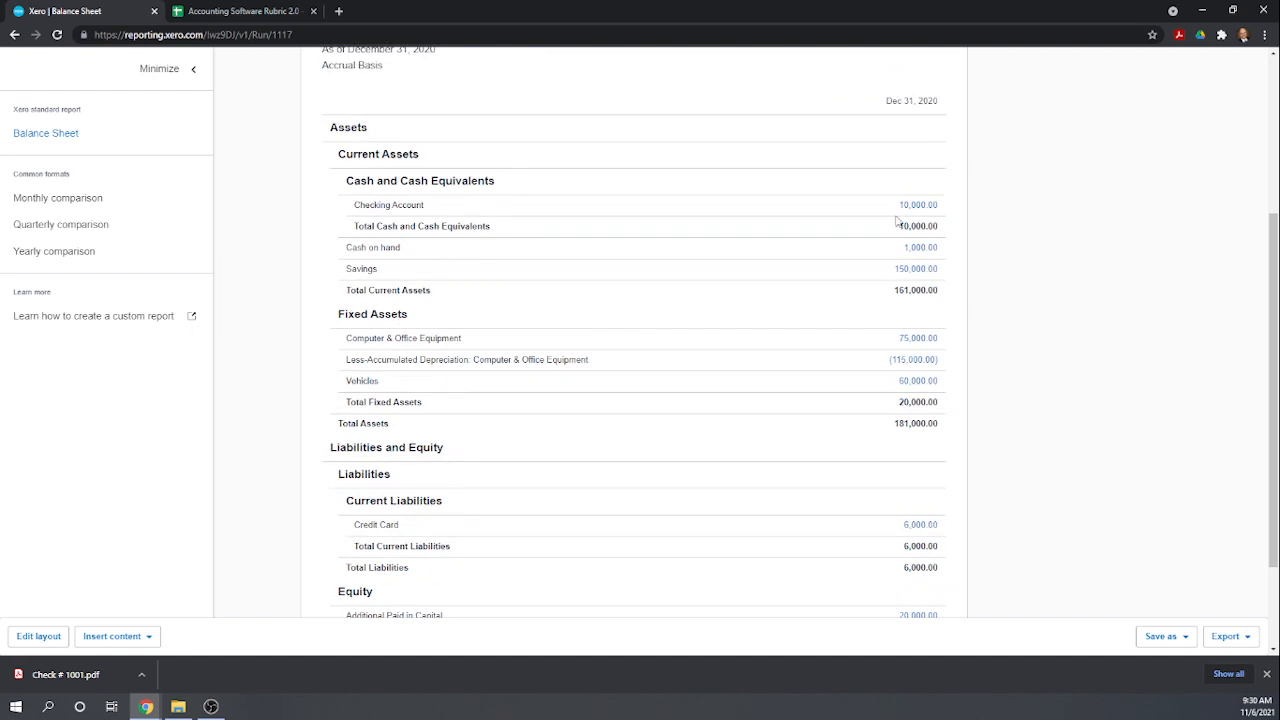
# - Set the Balance Sheet date to Today (Nov 6, 2021), update the report, and examine its current assets
pyautogui.scroll(2, 1040, 174)
pyautogui.scroll(1, 968, 237)
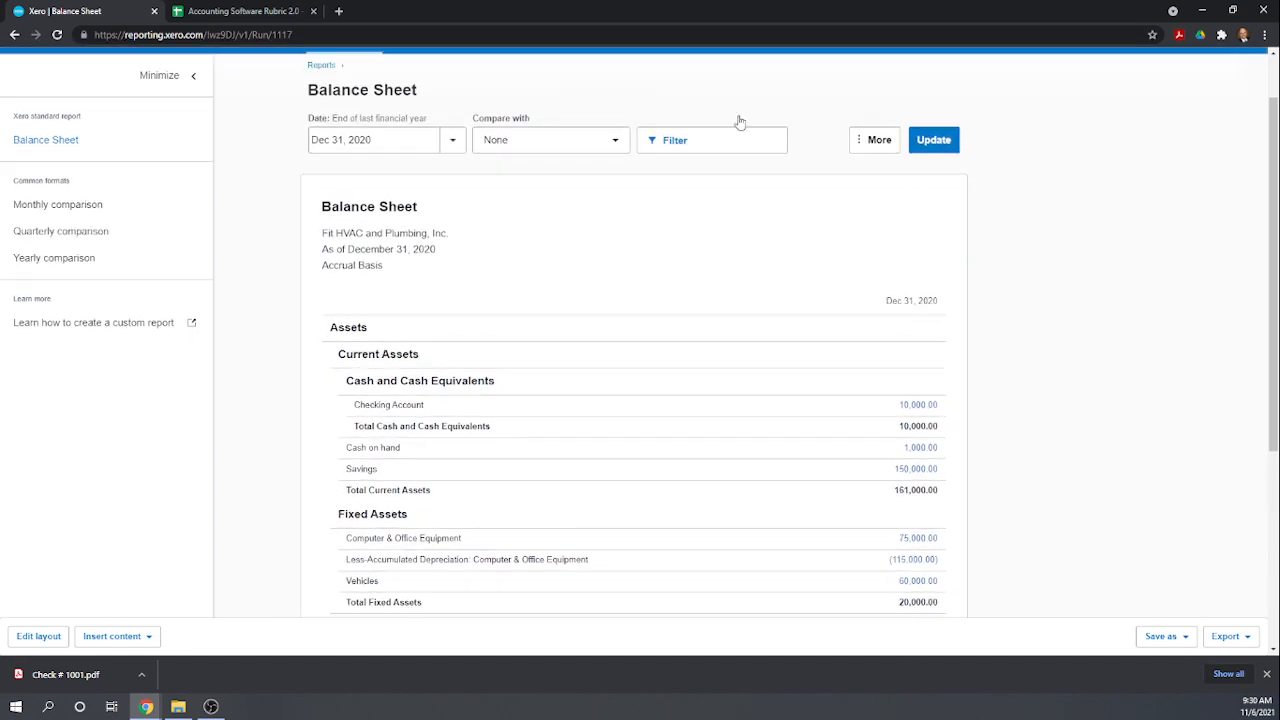
pyautogui.click(453, 143)
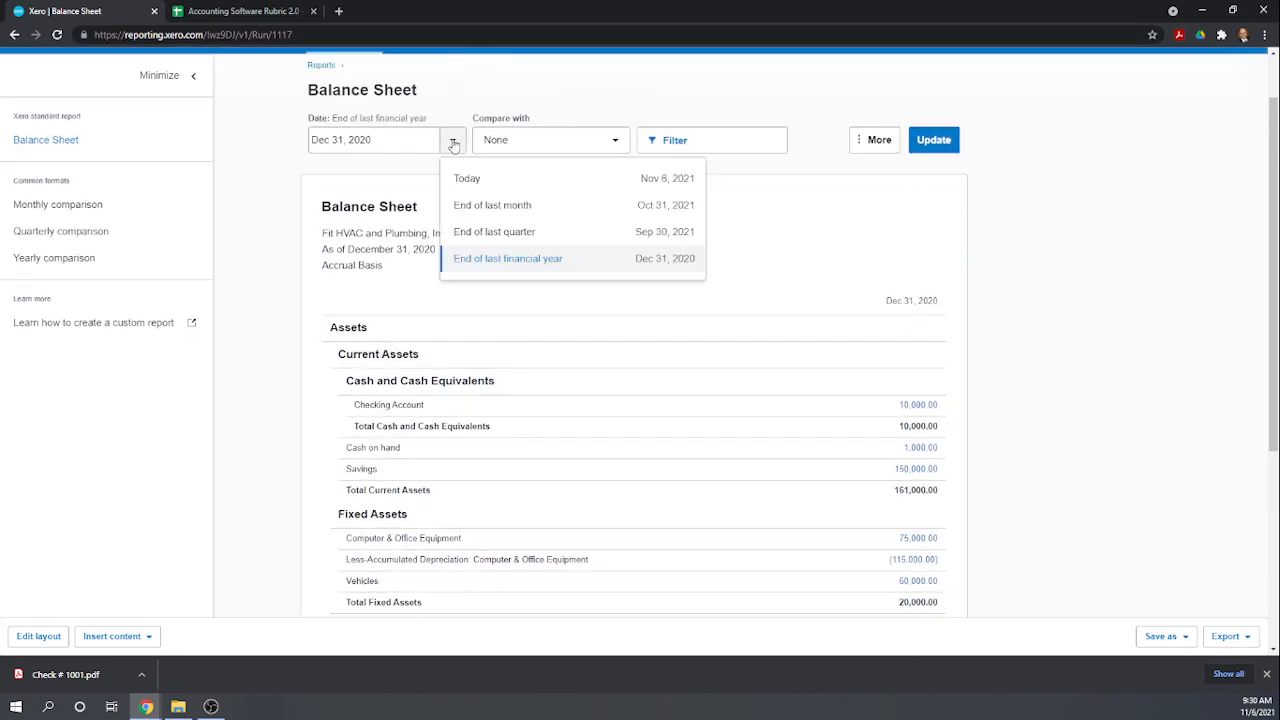
pyautogui.click(468, 178)
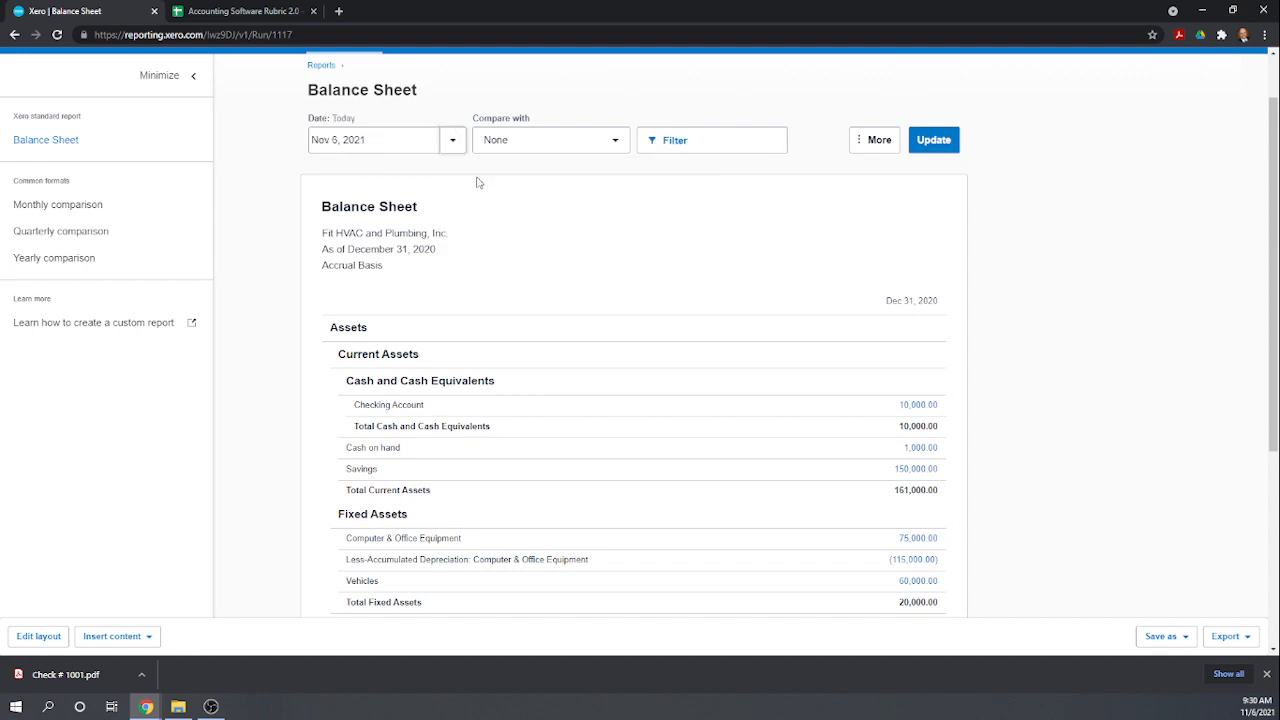
pyautogui.click(948, 141)
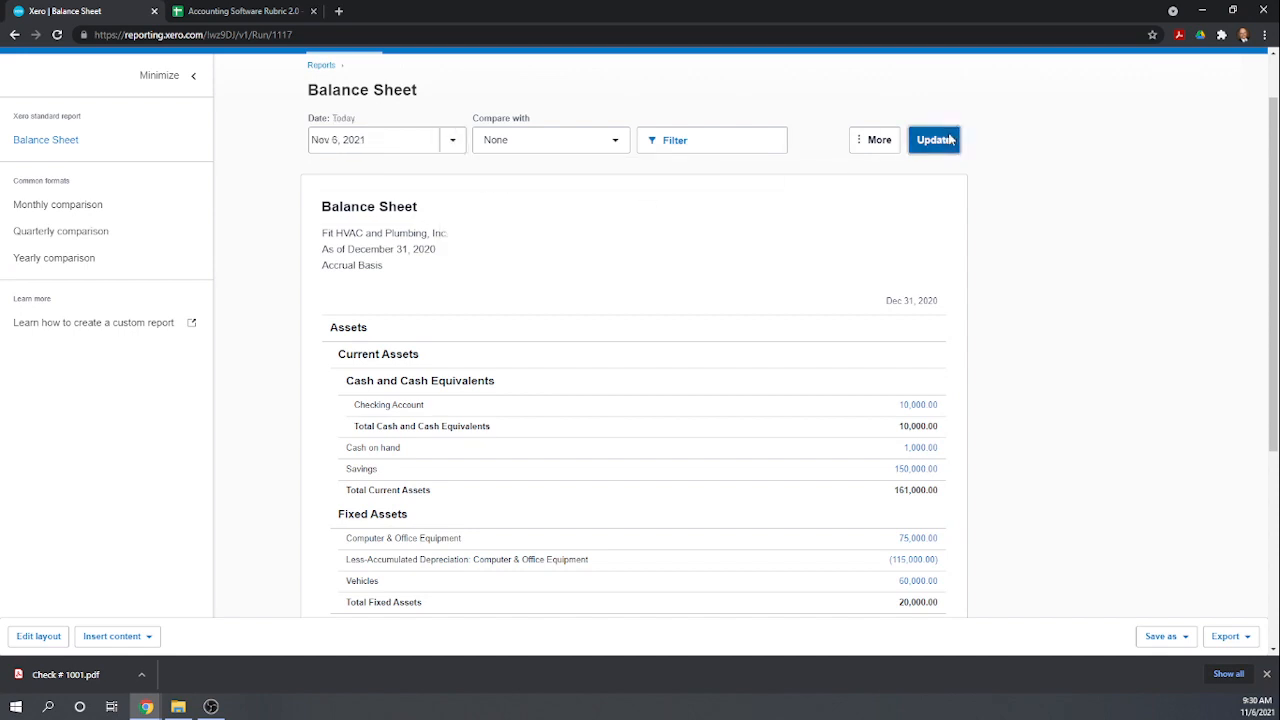
pyautogui.scroll(-1, 1045, 240)
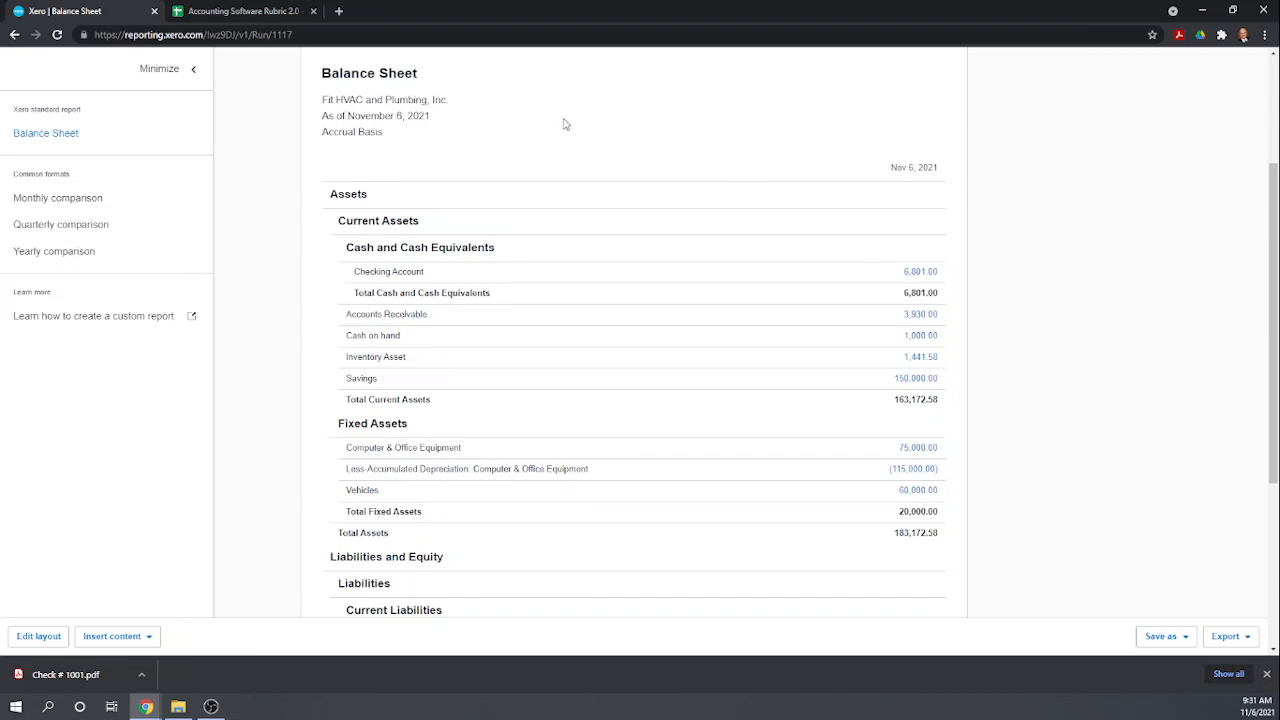
# - In the rubric sheet, score 1 for automatically recorded COGS and 1 for the average cost or LIFO question
pyautogui.click(224, 14)
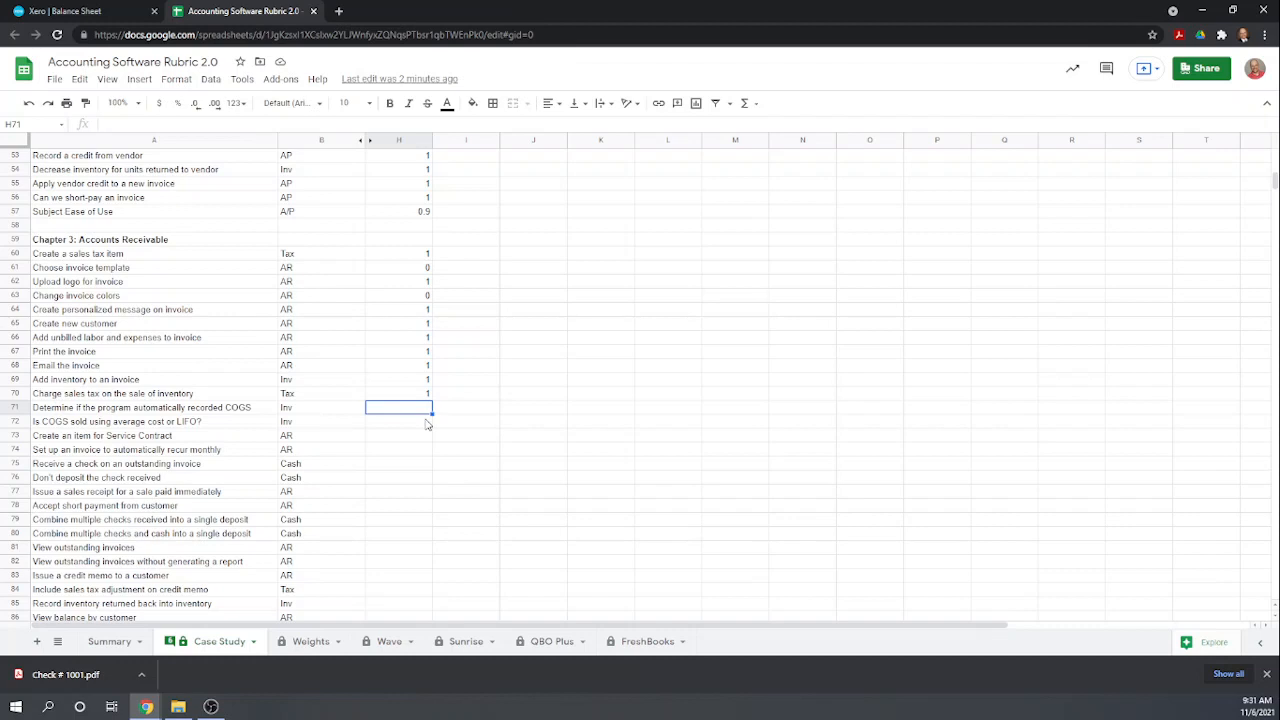
pyautogui.write('1')
pyautogui.press('Return')
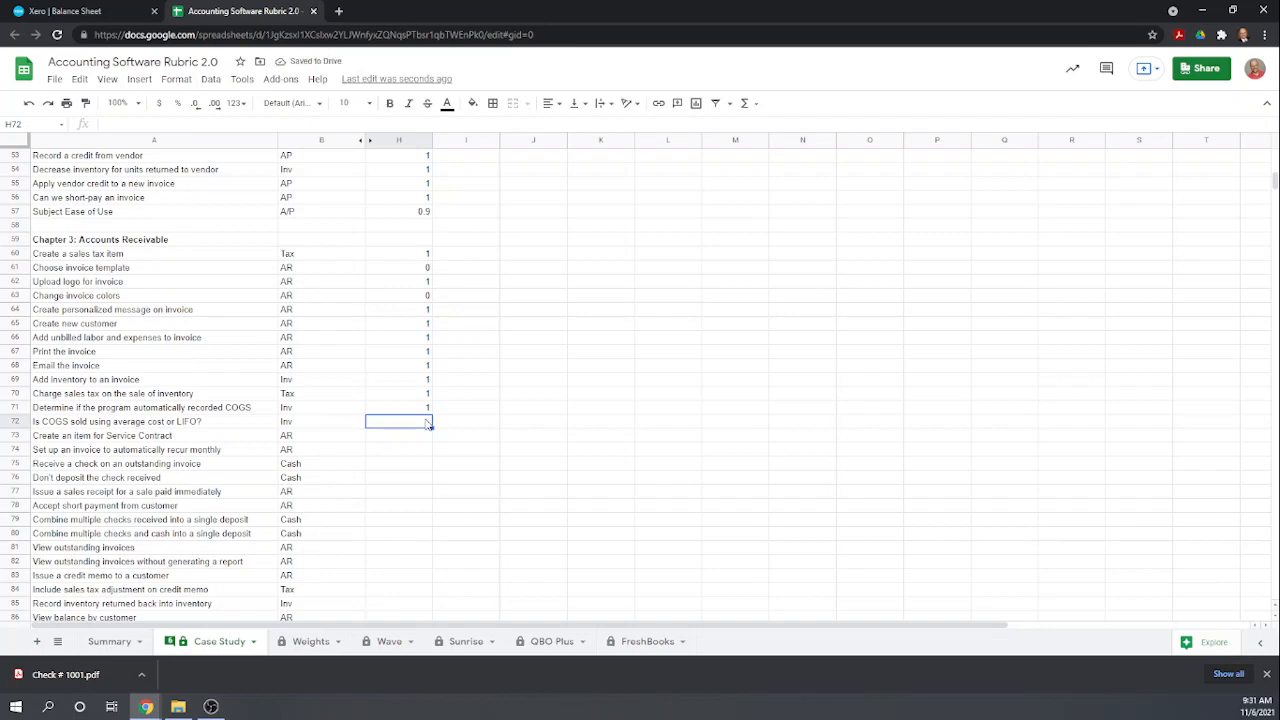
pyautogui.write('1')
pyautogui.press('Return')
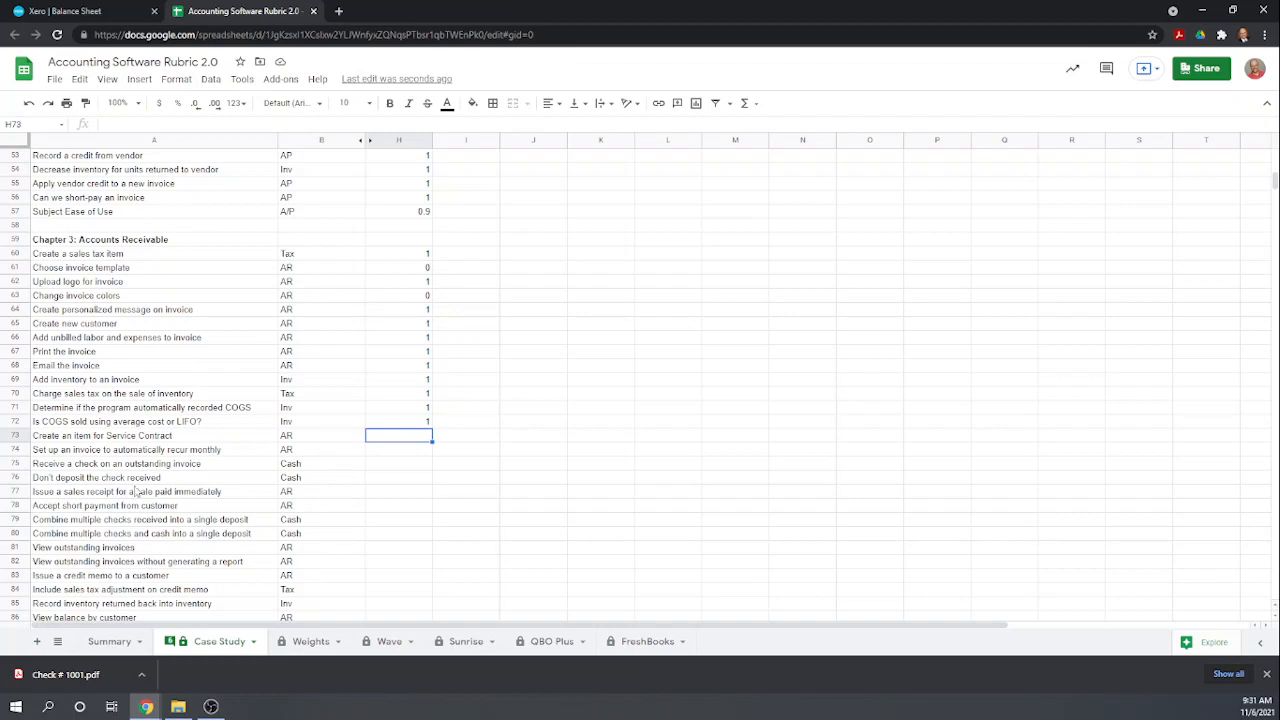
# - Switch back to Xero, open the products and services list, and start a new item
pyautogui.click(98, 12)
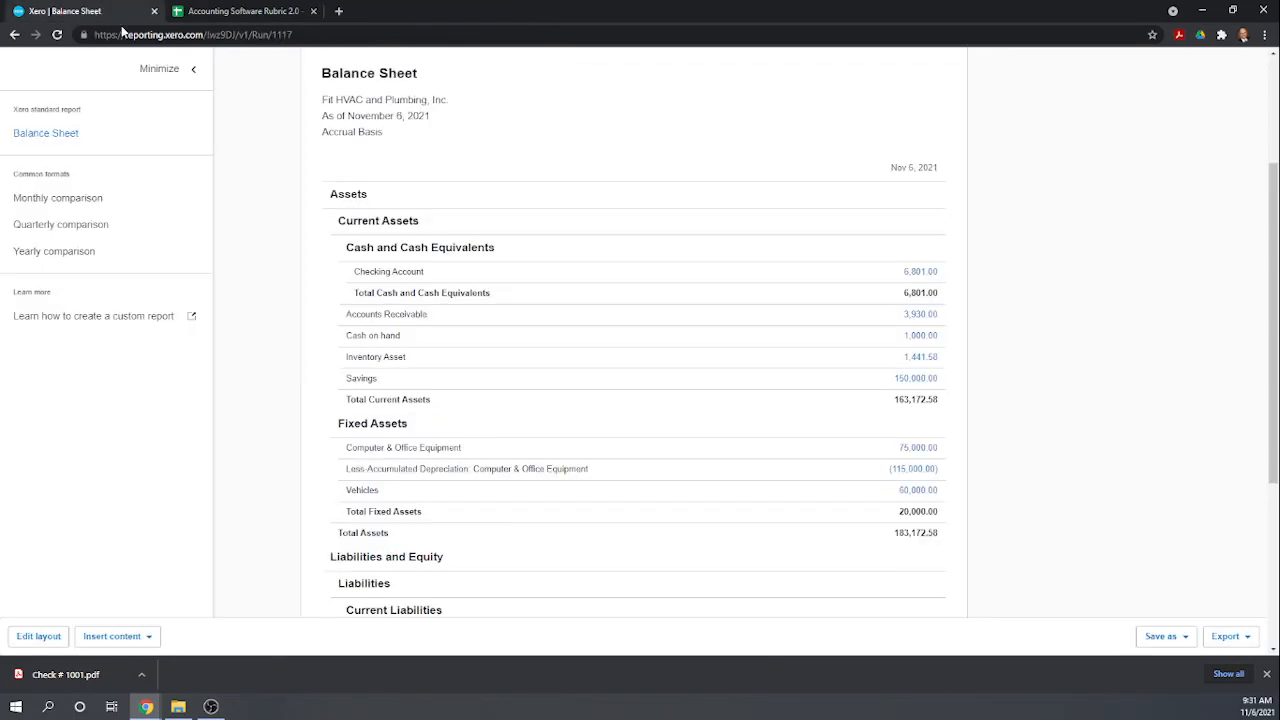
pyautogui.scroll(2, 283, 260)
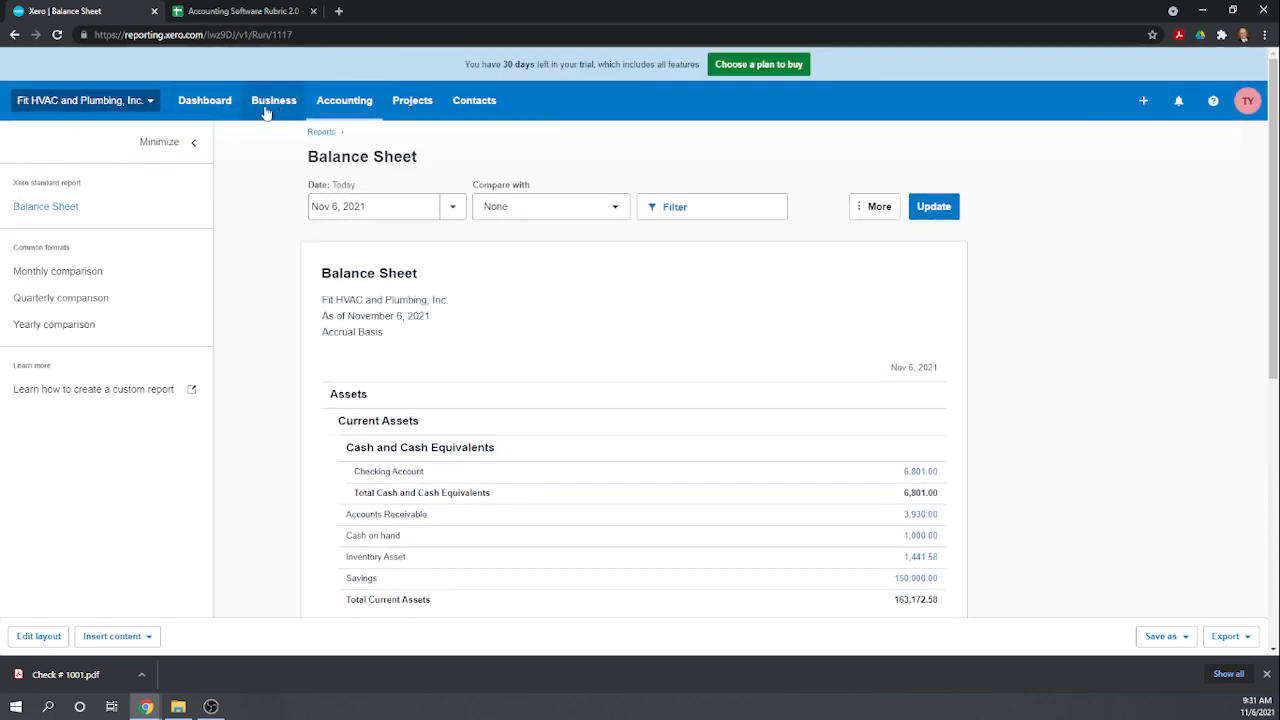
pyautogui.click(281, 105)
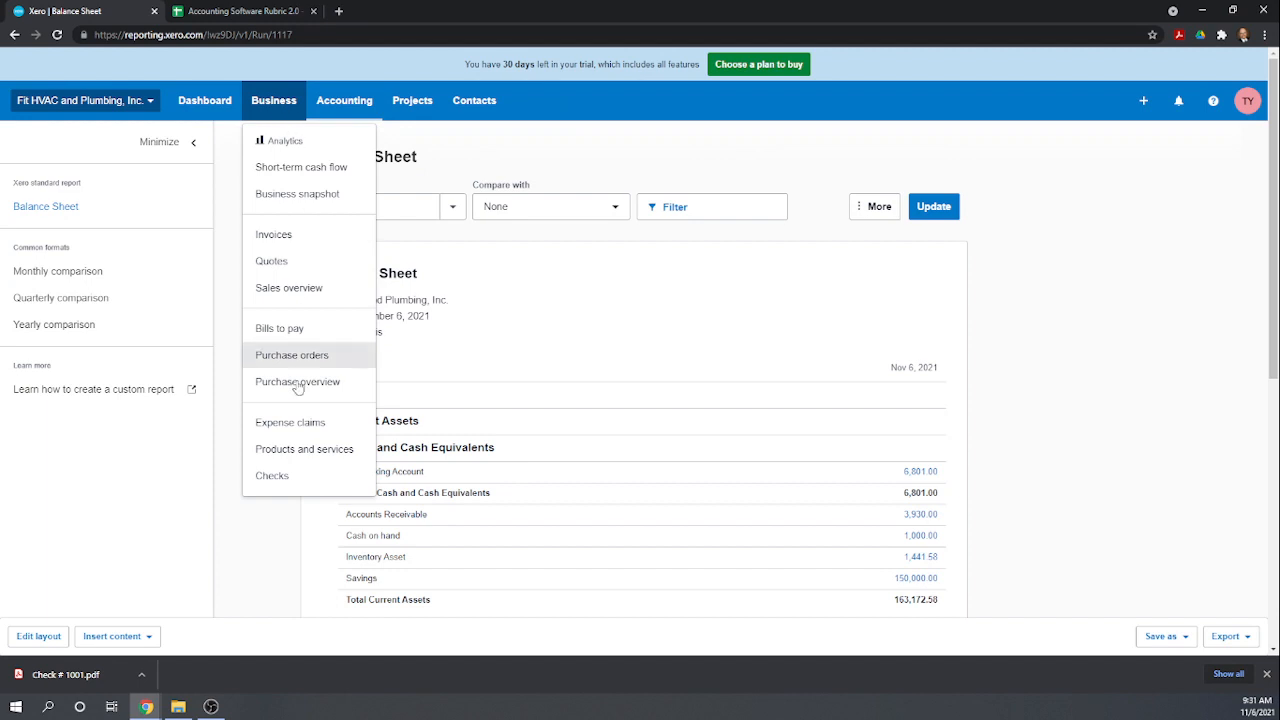
pyautogui.click(310, 450)
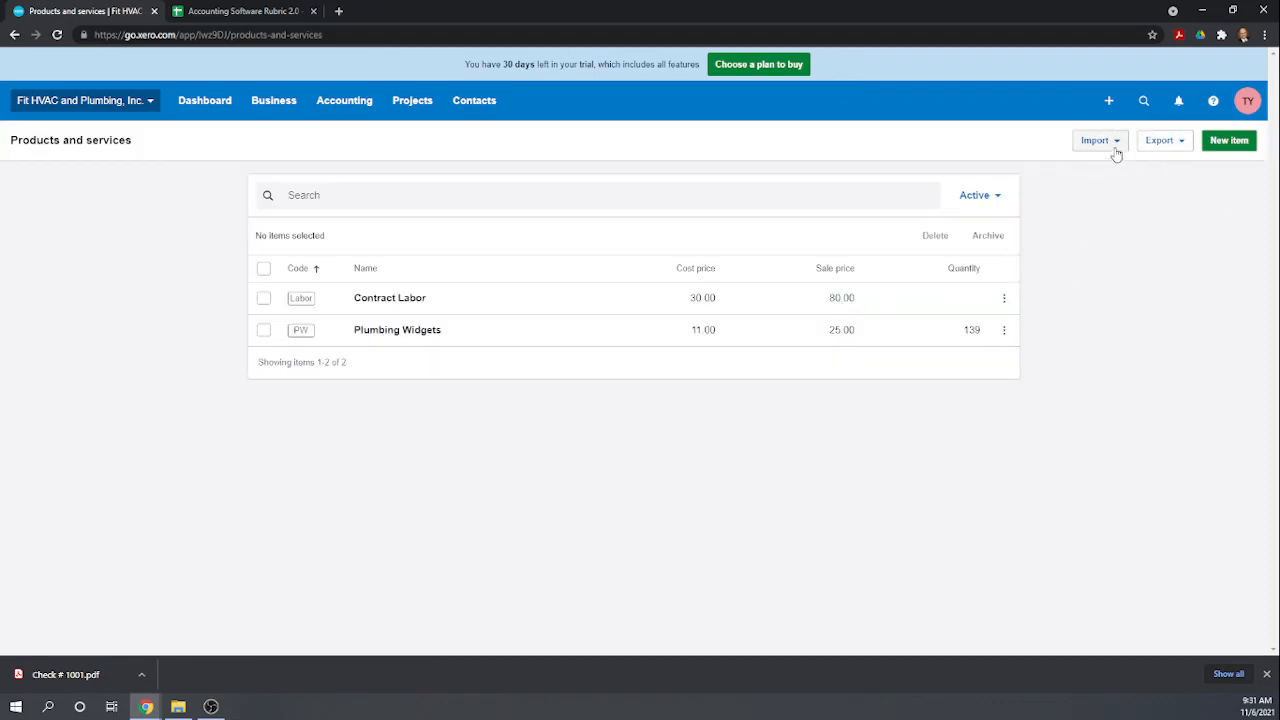
pyautogui.click(1230, 141)
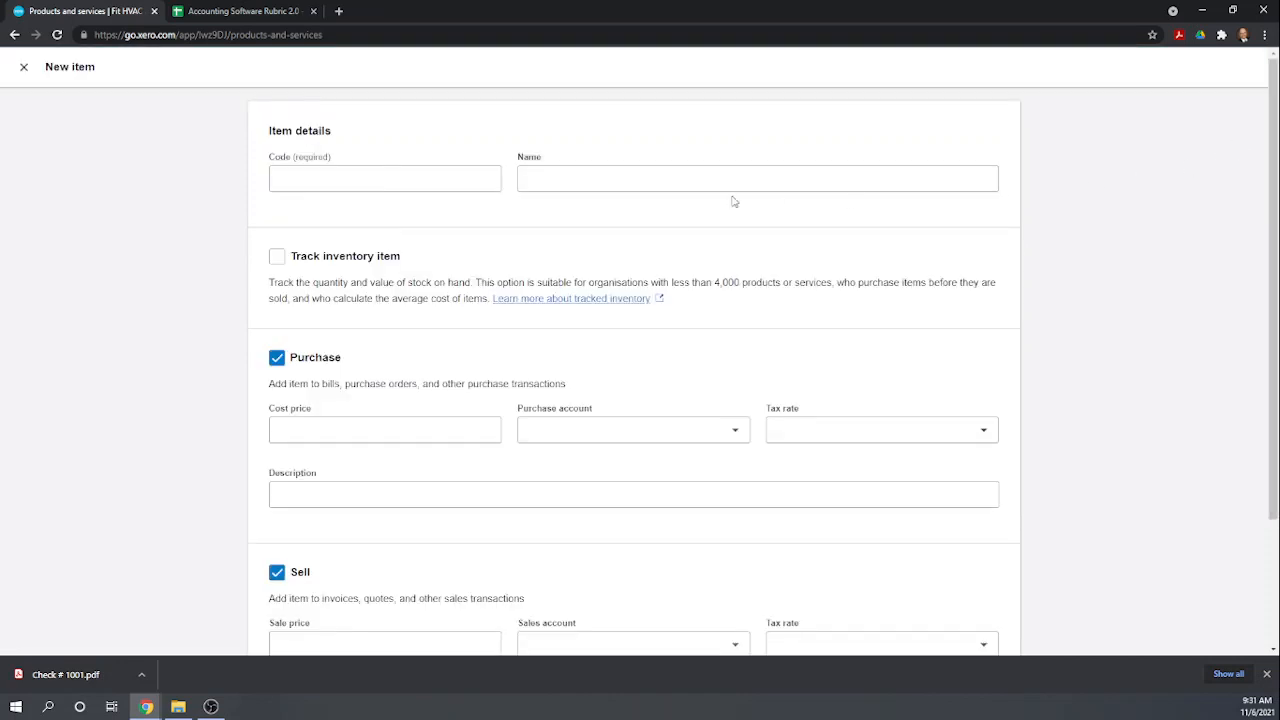
# - Enter code Serv and name Service Contract for the new item, and turn off its Purchase option
pyautogui.click(409, 180)
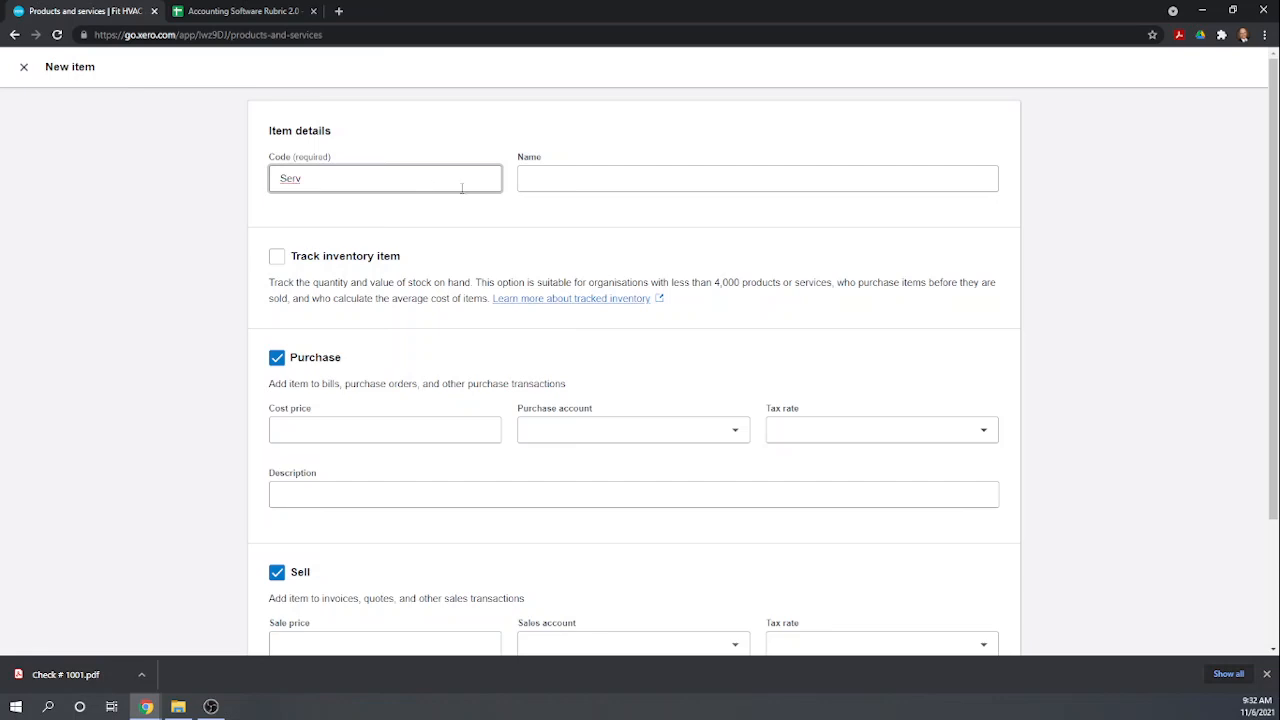
pyautogui.click(553, 174)
pyautogui.write('Se')
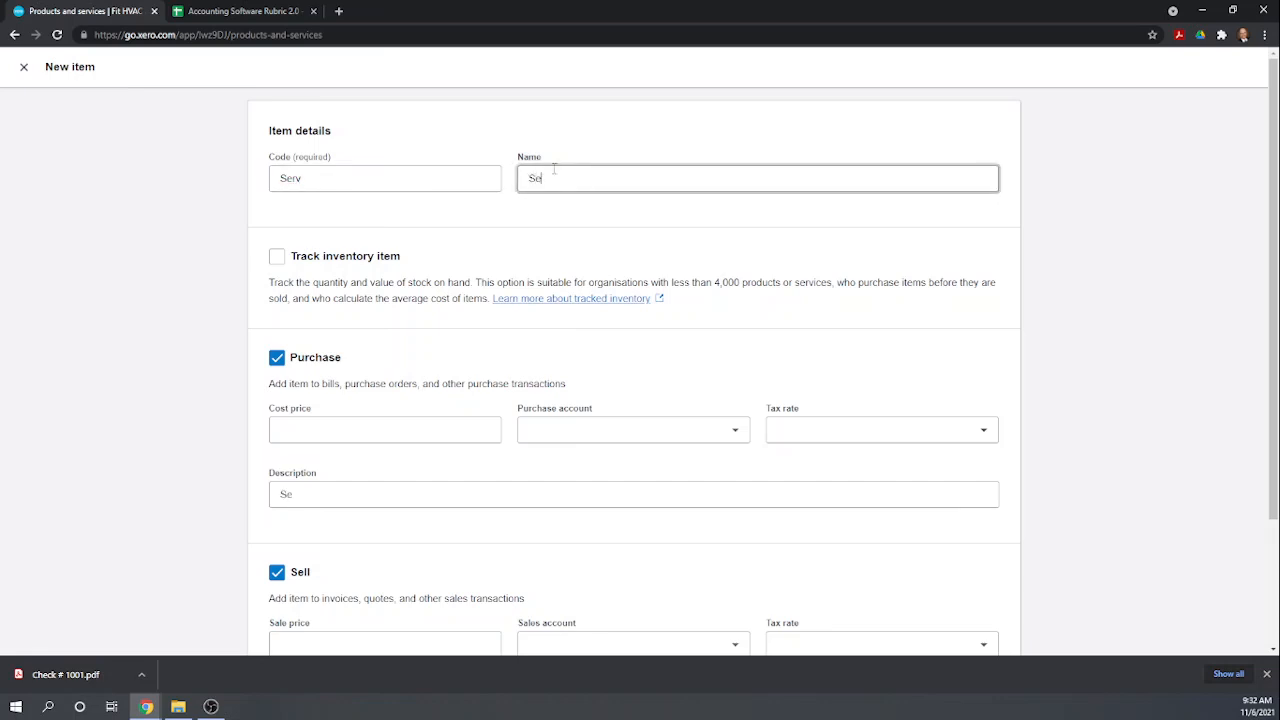
pyautogui.write('rvice Contract')
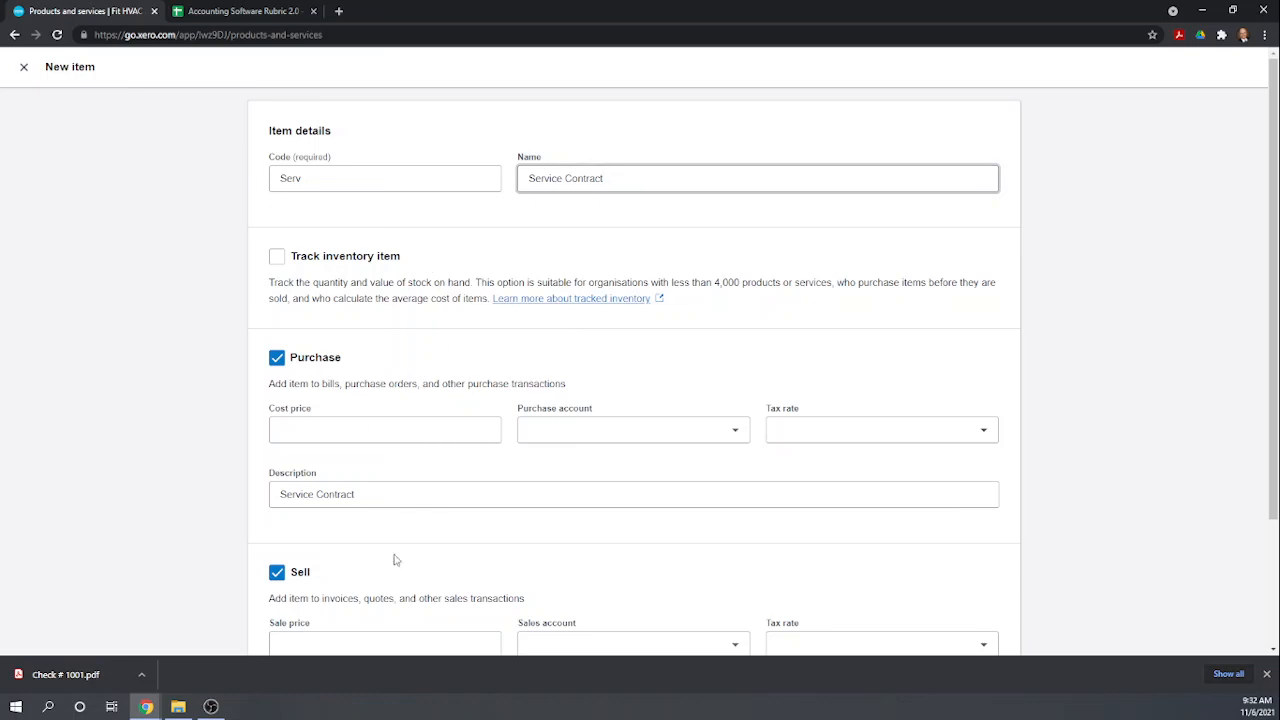
pyautogui.click(338, 430)
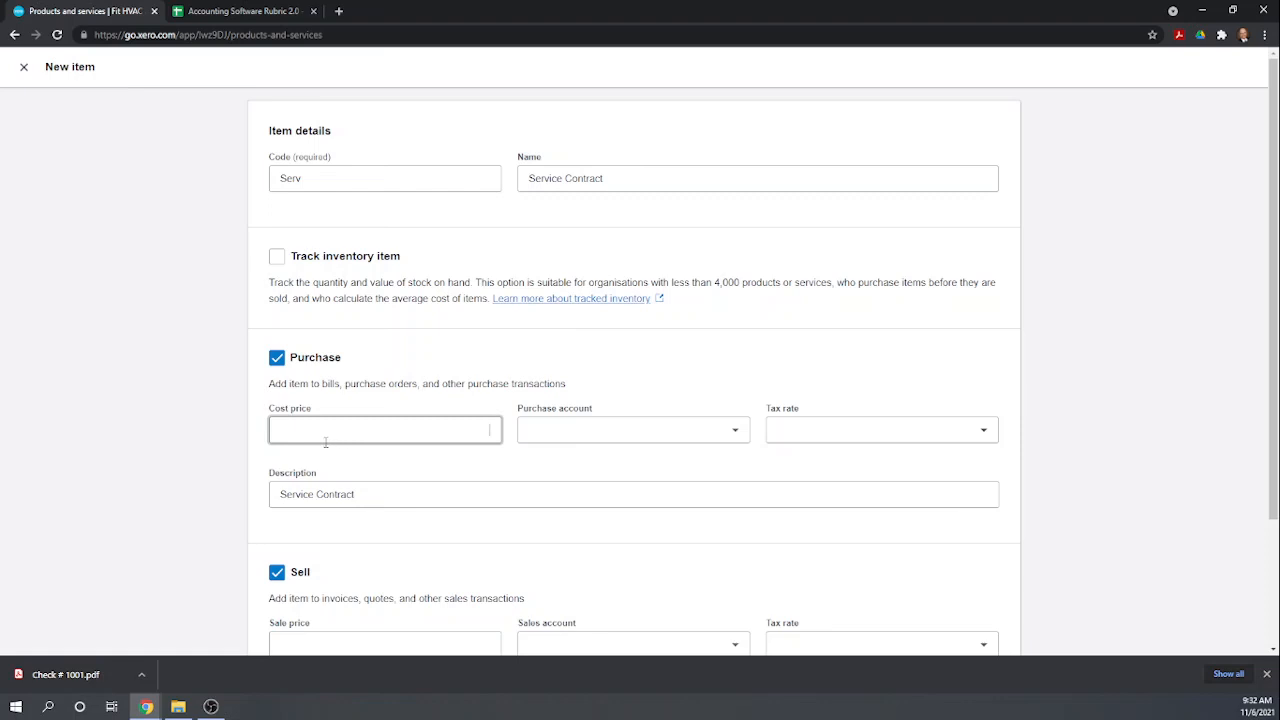
pyautogui.click(276, 359)
pyautogui.scroll(-1, 427, 376)
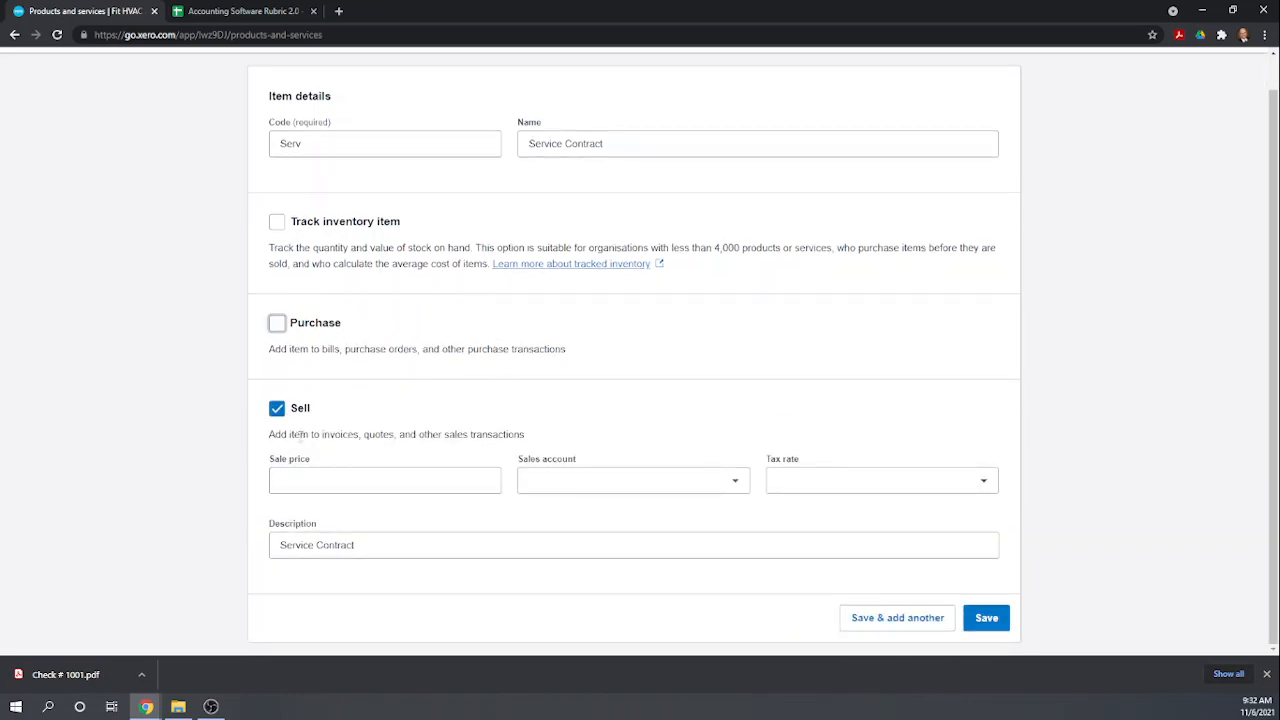
# - Set the item's sale price to 100.00 and sales account to 4715 - Other Income, and save it
pyautogui.click(319, 479)
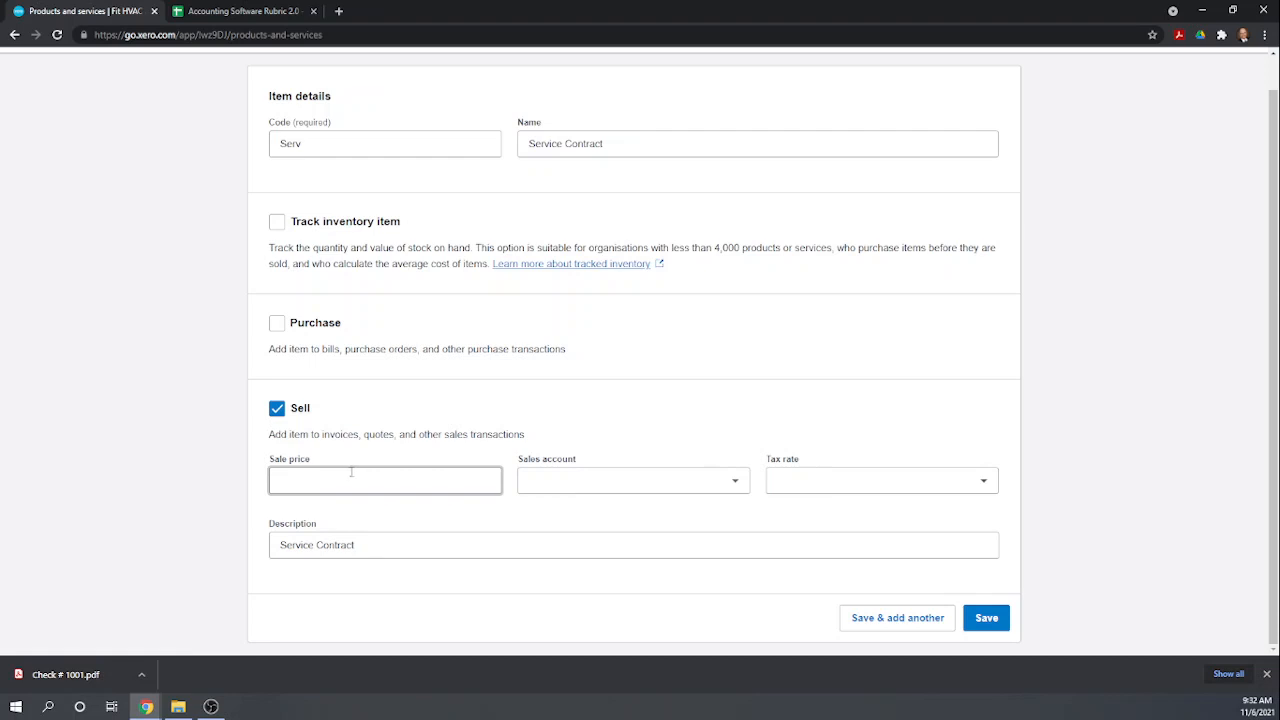
pyautogui.write('00')
pyautogui.click(588, 488)
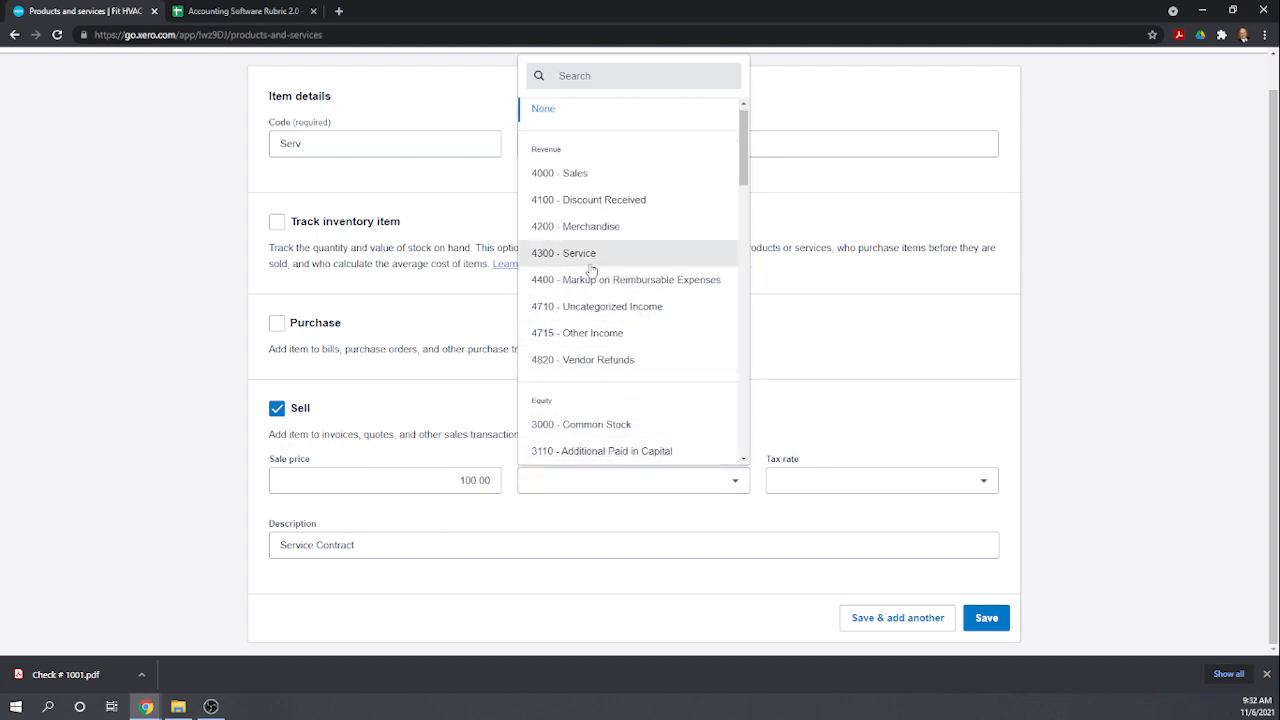
pyautogui.click(592, 333)
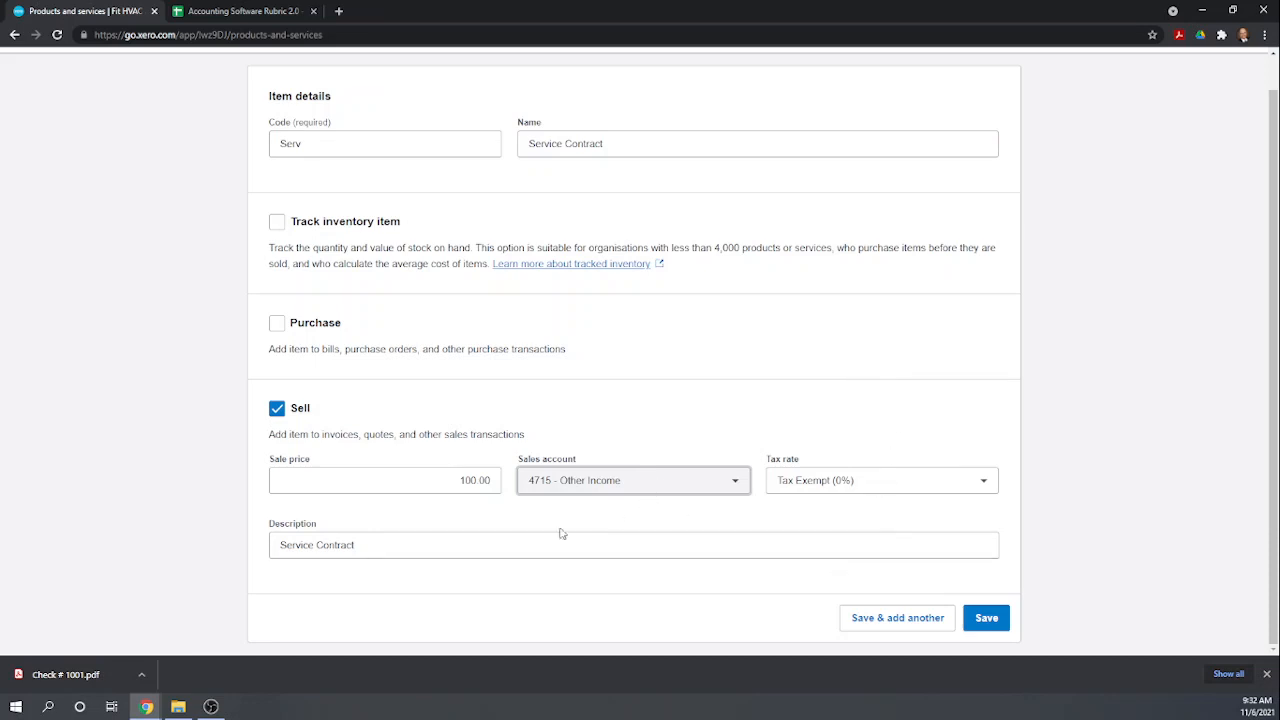
pyautogui.click(988, 617)
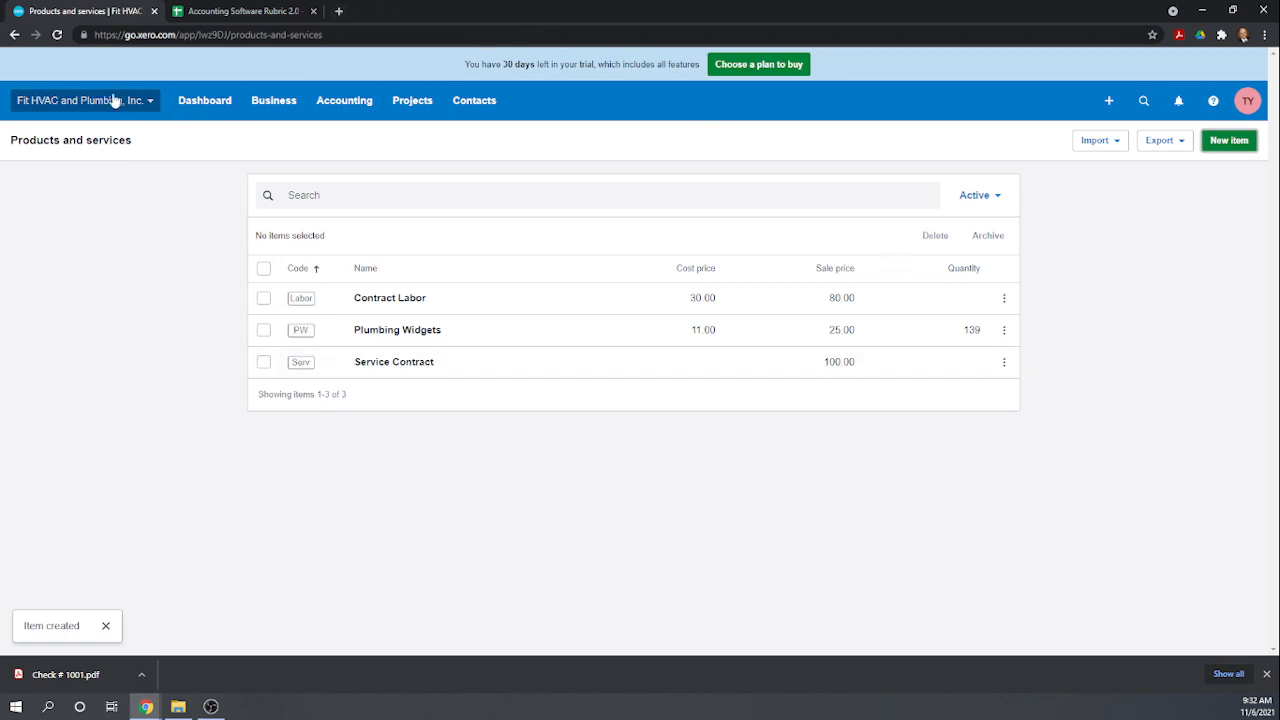
# - Start a new contact from the customer list and name it Trampoline City
pyautogui.click(482, 103)
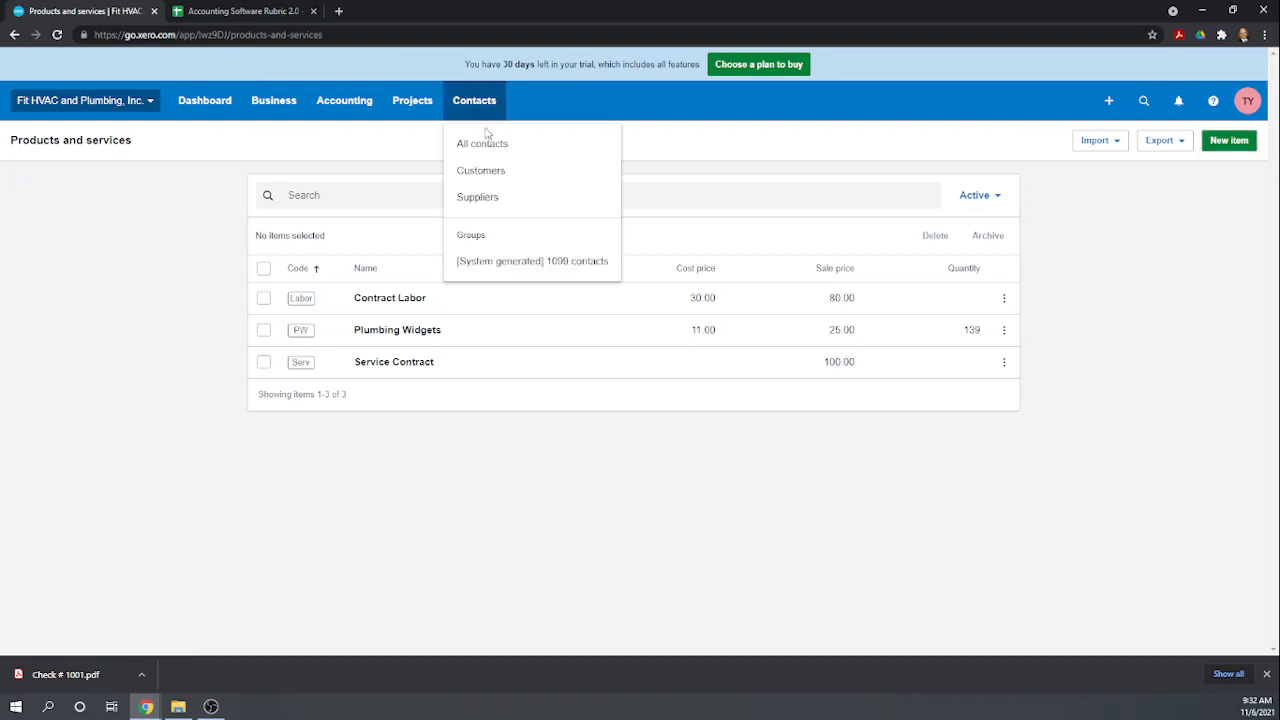
pyautogui.click(487, 175)
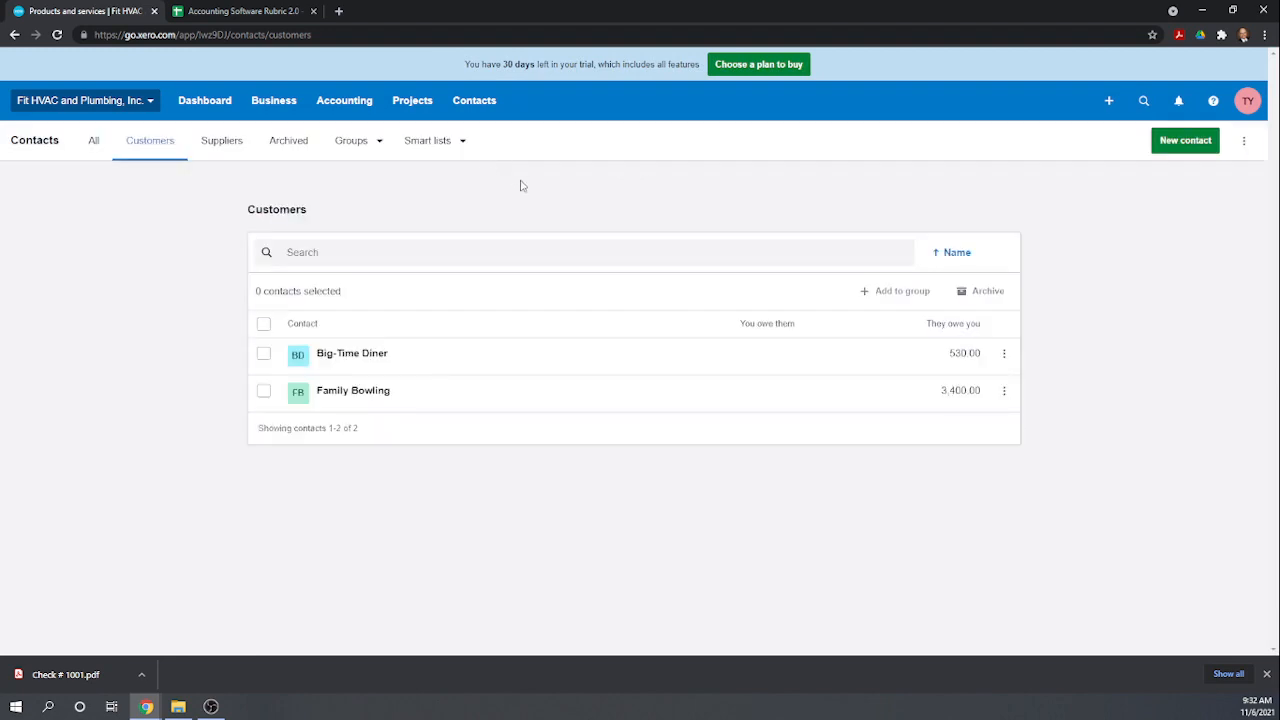
pyautogui.click(1186, 144)
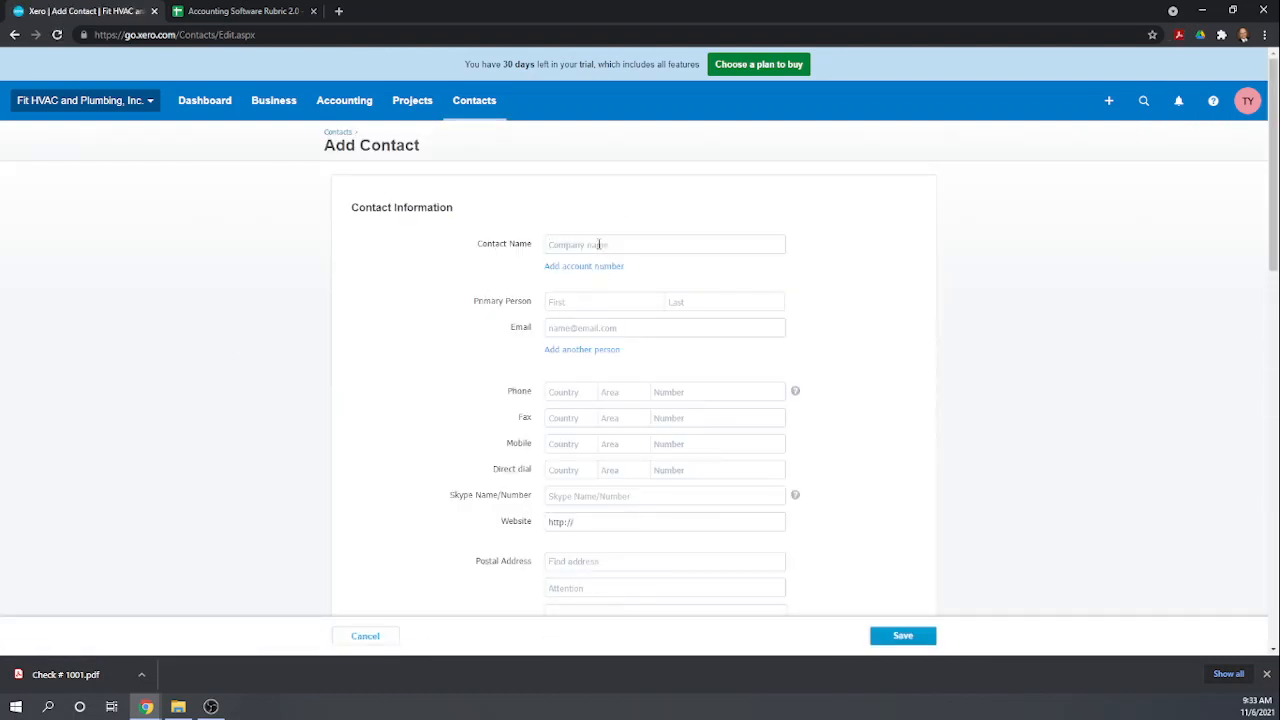
pyautogui.click(599, 244)
pyautogui.write('Trampoline City')
# - Review the contact form's address, financial and invoice settings, leave them at their defaults, and save the contact
pyautogui.scroll(-5, 845, 425)
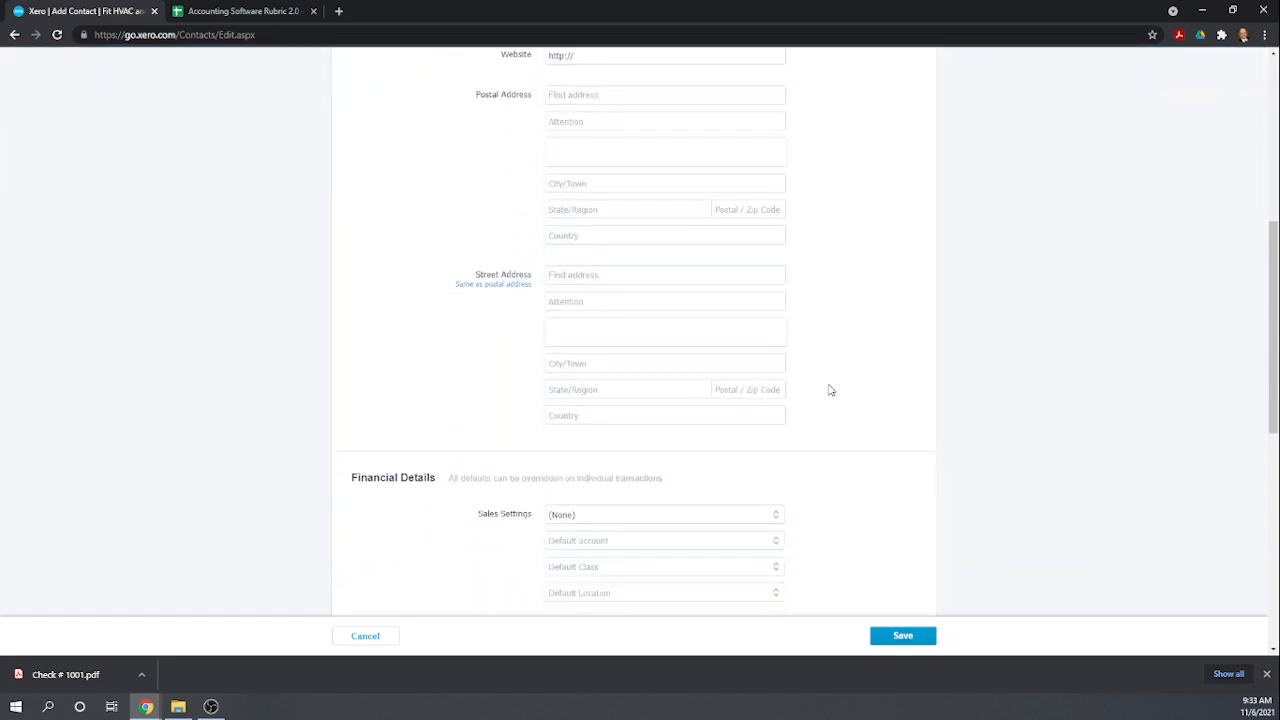
pyautogui.scroll(-5, 837, 410)
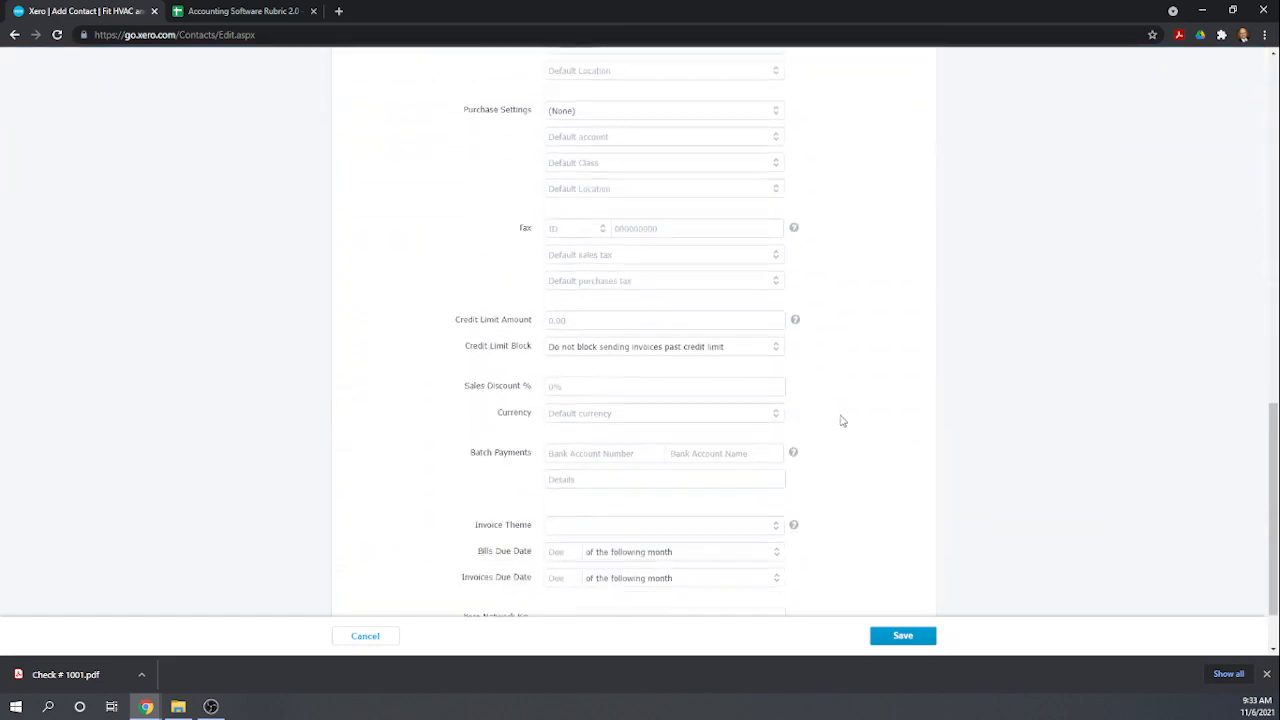
pyautogui.scroll(10, 885, 505)
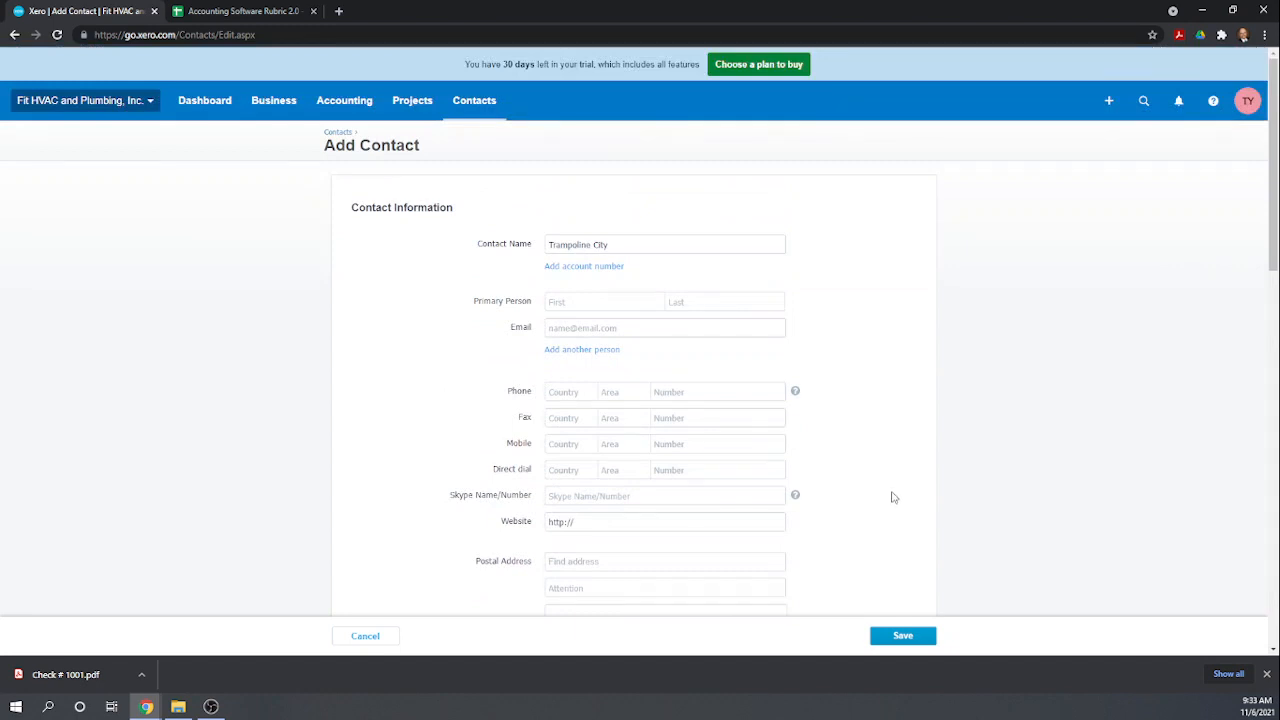
pyautogui.scroll(-4, 836, 360)
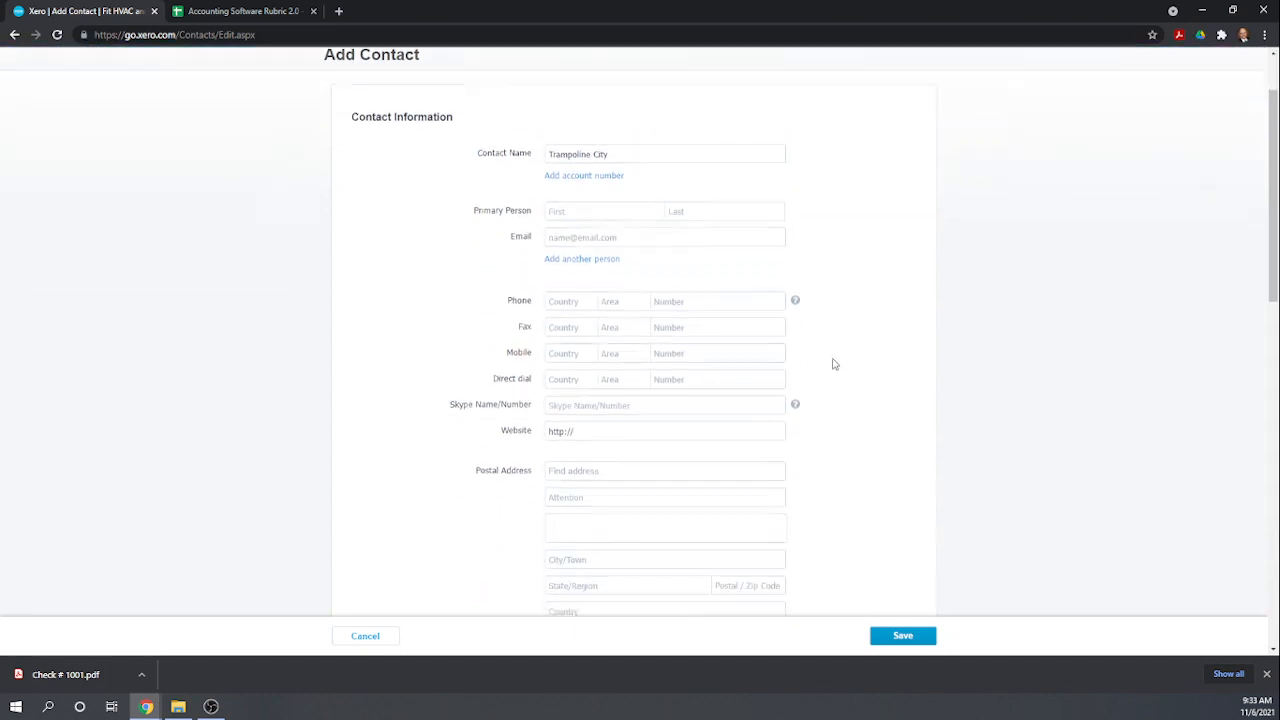
pyautogui.scroll(-5, 830, 380)
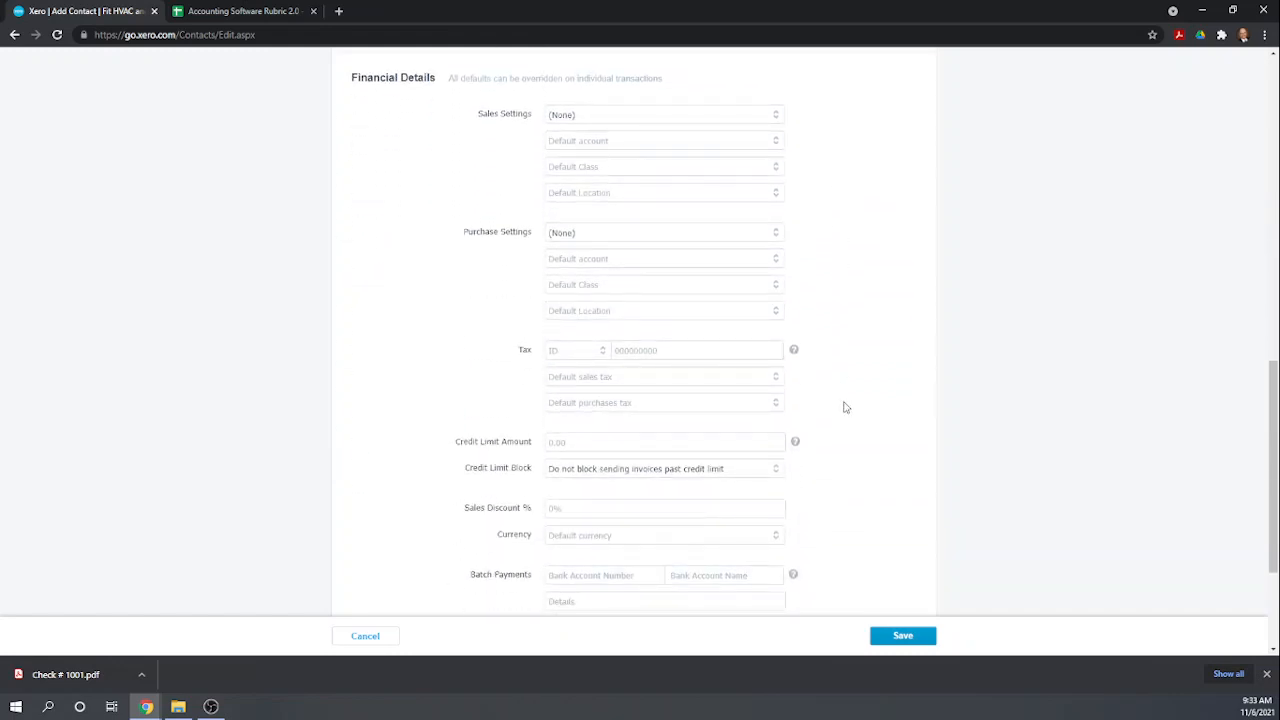
pyautogui.scroll(-1, 844, 407)
pyautogui.scroll(-2, 850, 412)
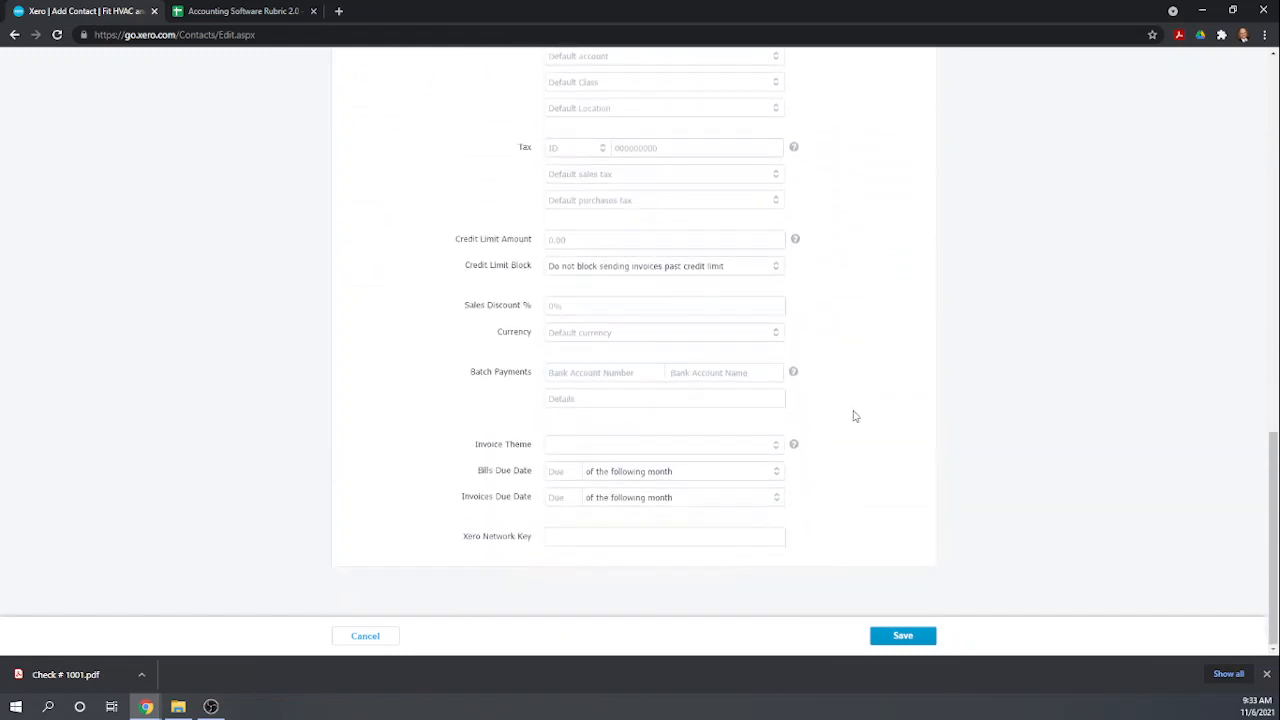
pyautogui.click(902, 634)
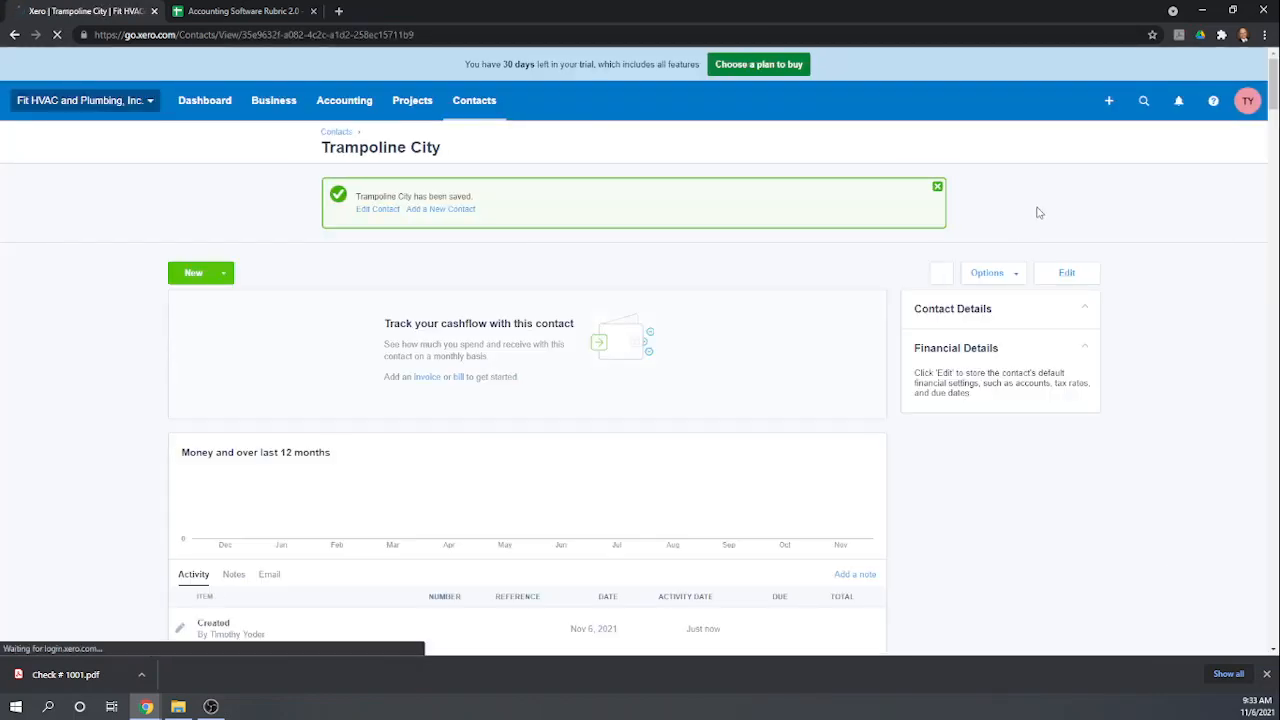
# - Look over the saved contact's page, open the invoices list, and start a new invoice addressed to Trampoline City
pyautogui.scroll(-2, 257, 200)
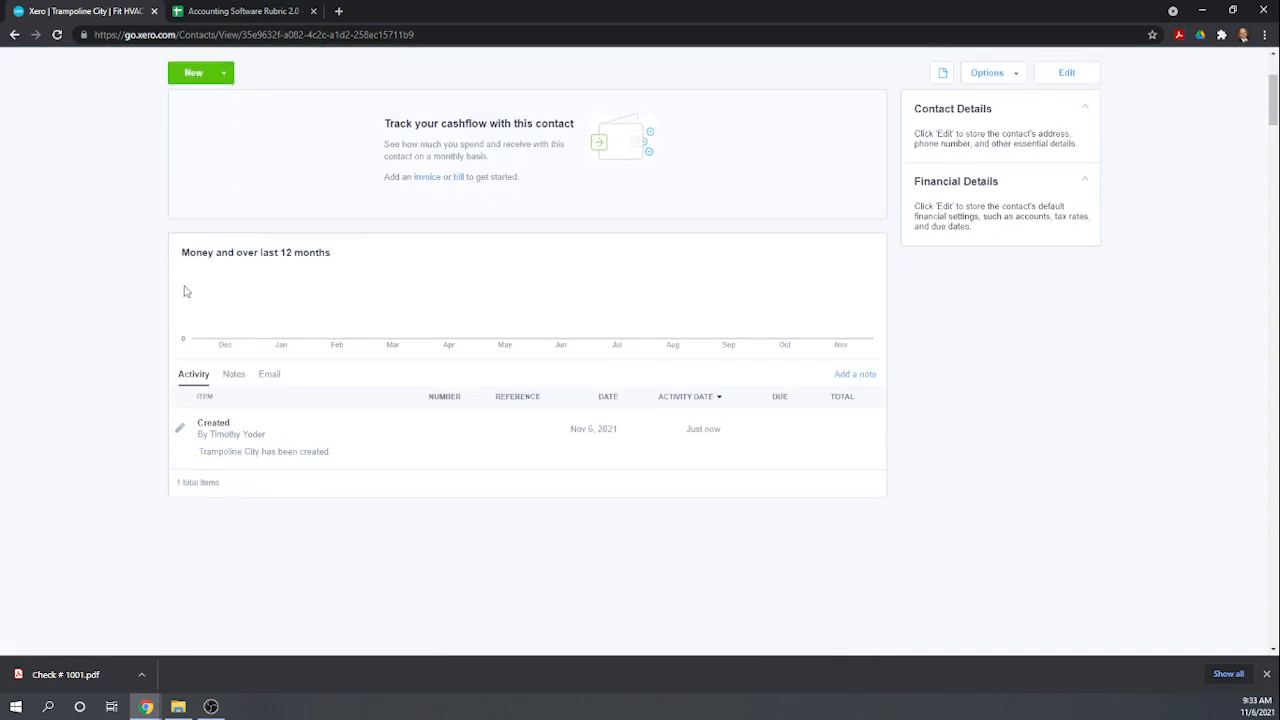
pyautogui.scroll(2, 185, 291)
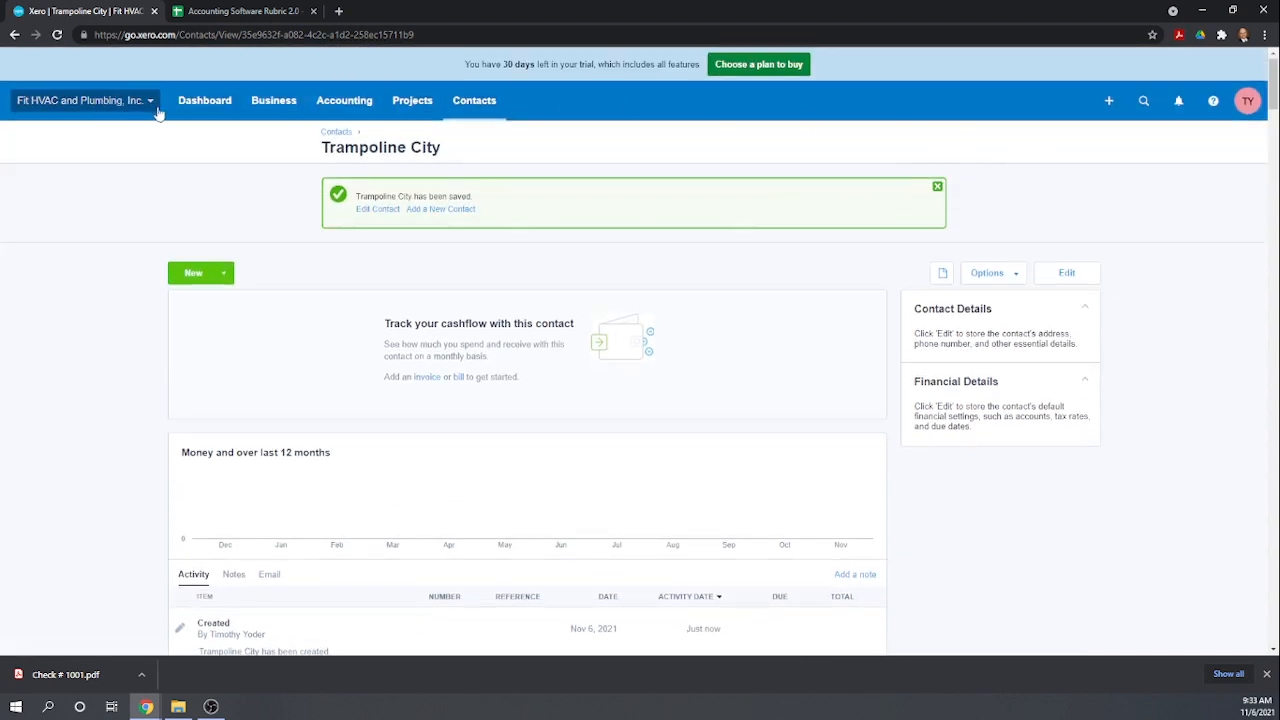
pyautogui.click(275, 105)
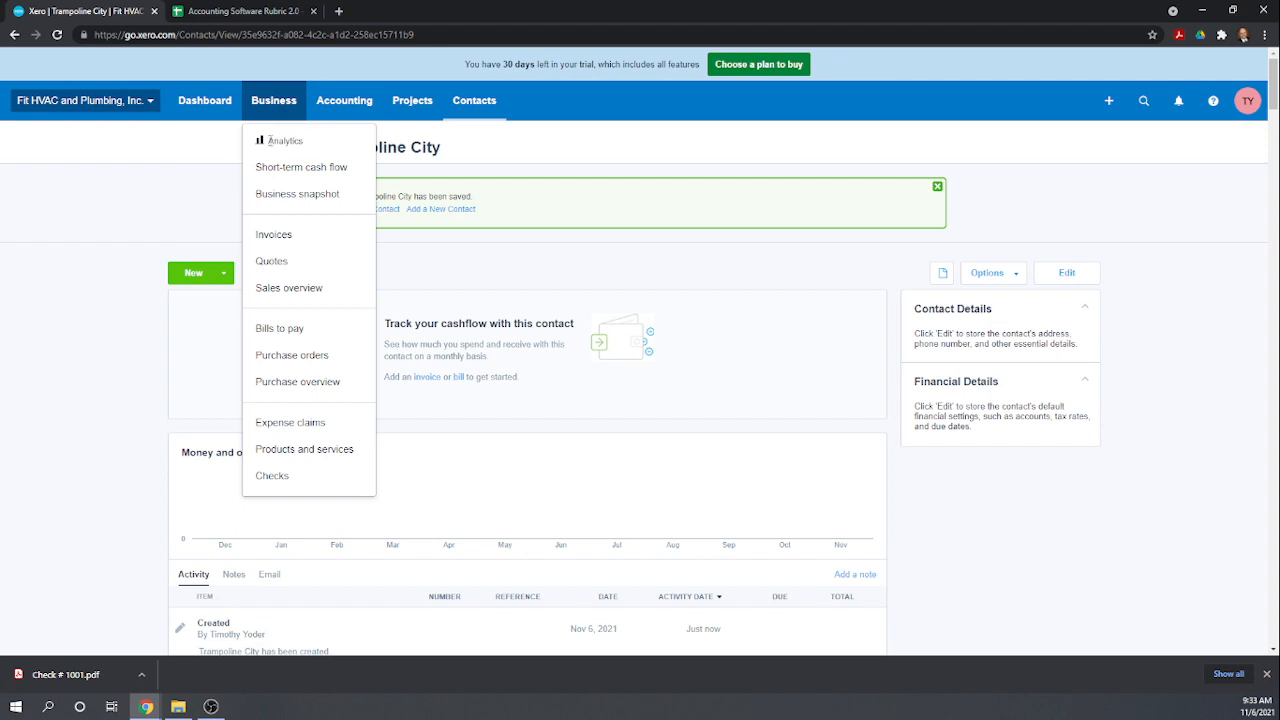
pyautogui.click(287, 241)
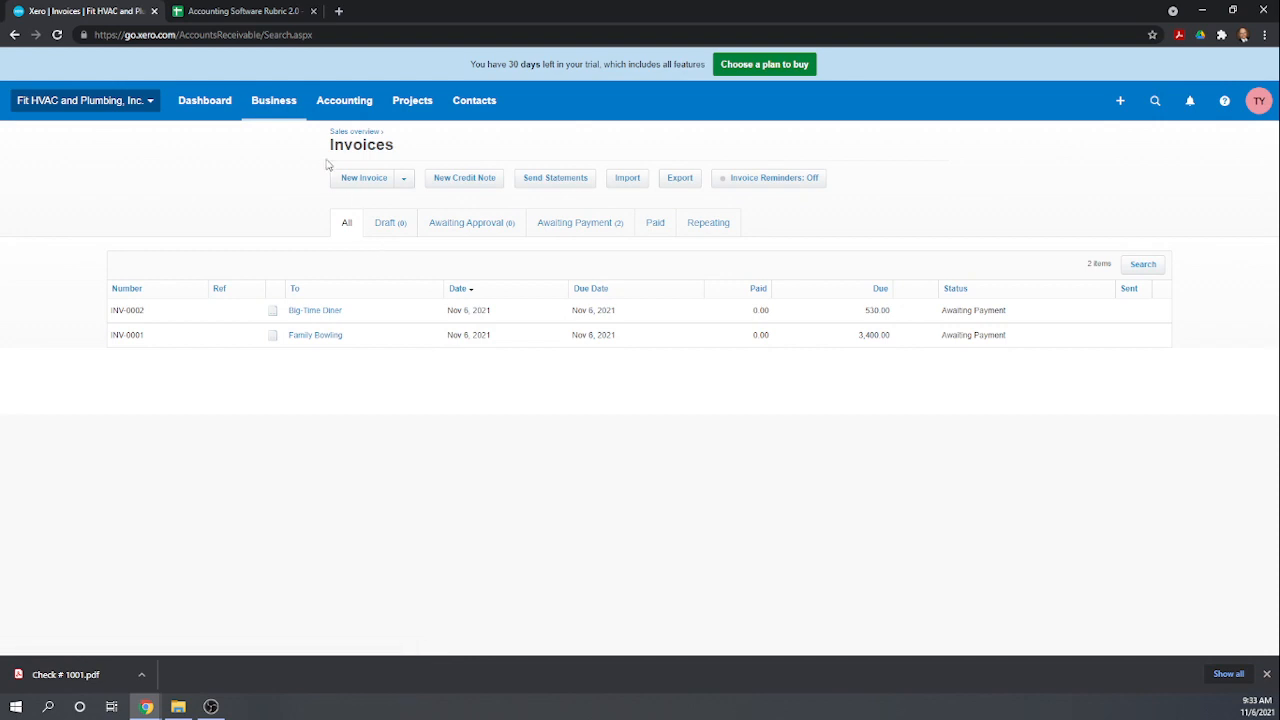
pyautogui.click(366, 178)
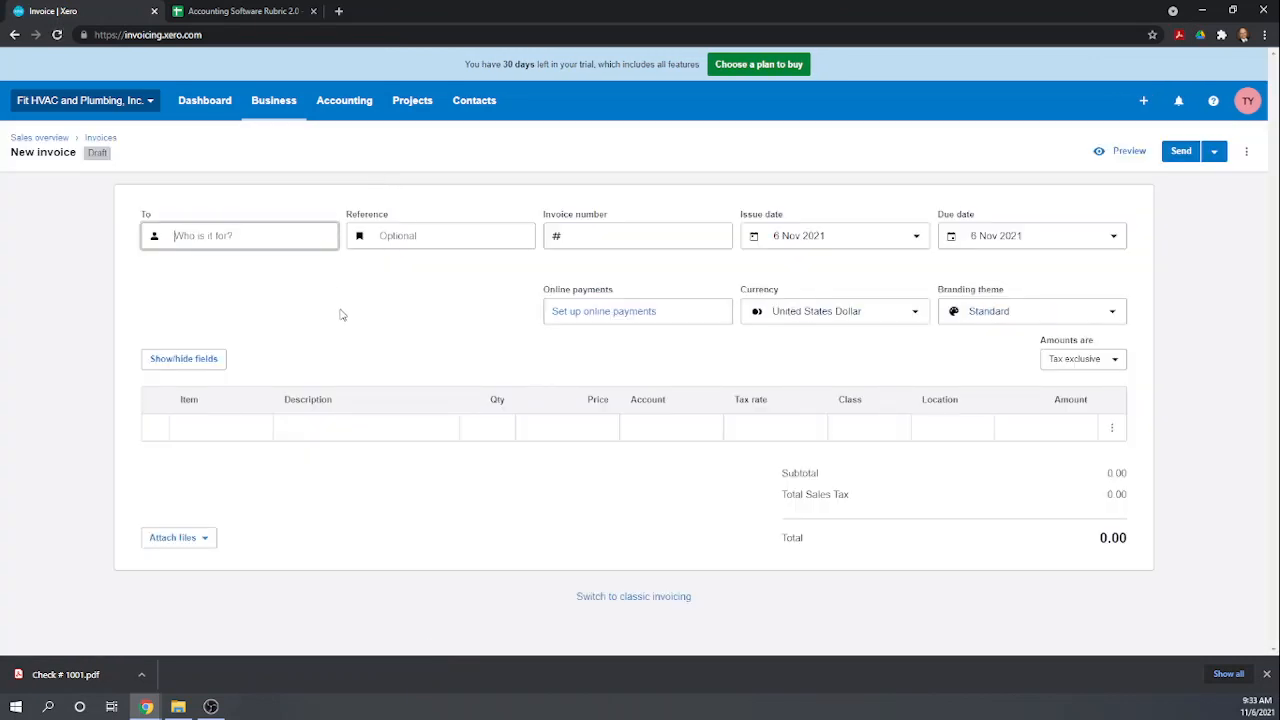
pyautogui.write('tra')
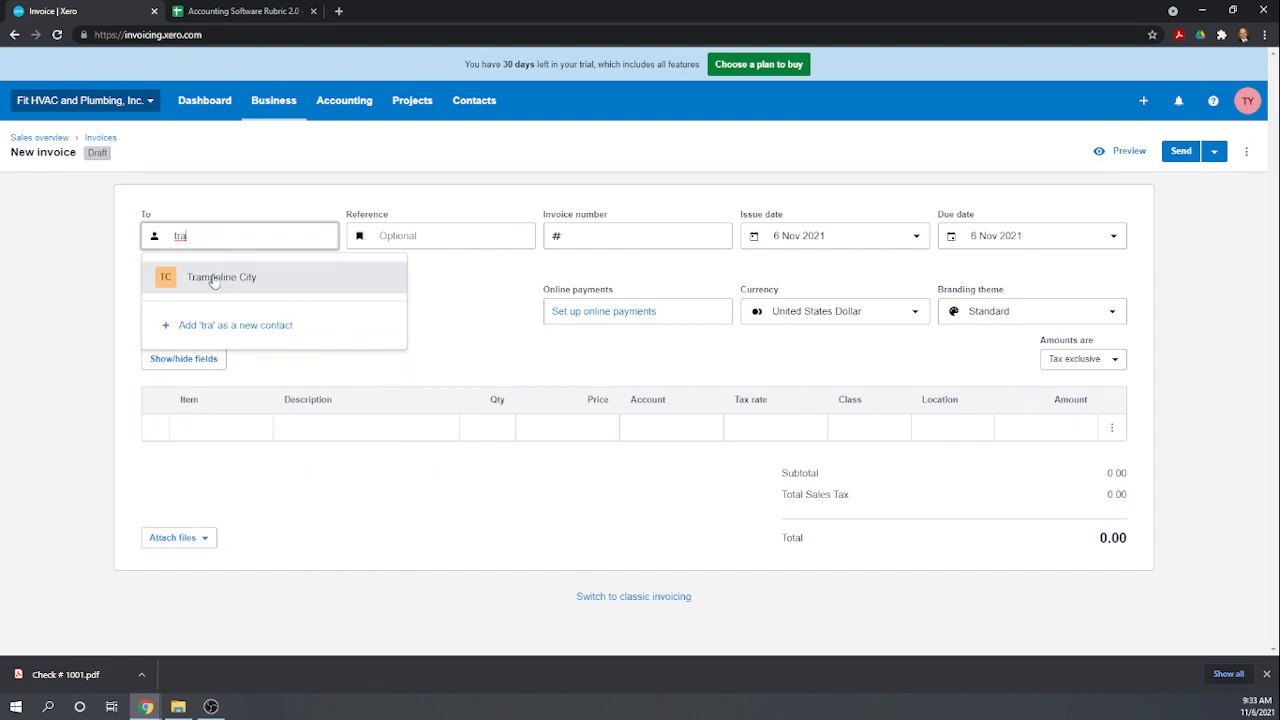
pyautogui.click(213, 281)
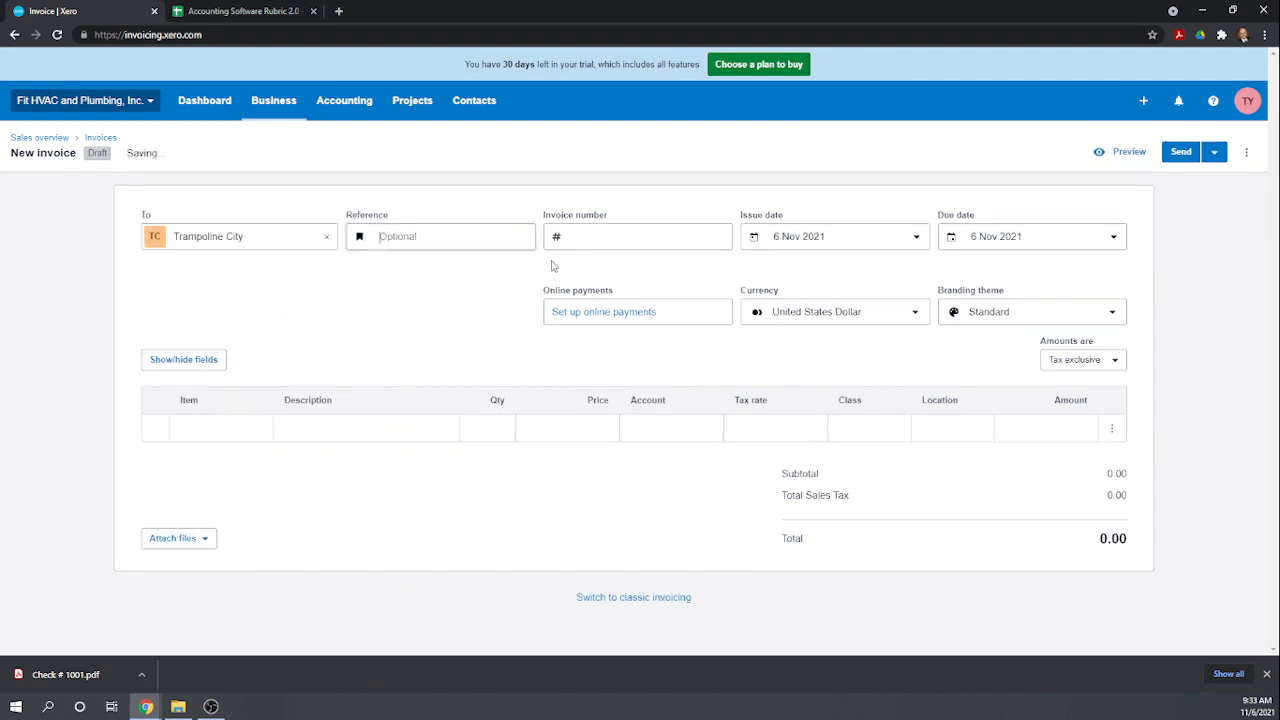
pyautogui.press('Tab')
pyautogui.press('Tab')
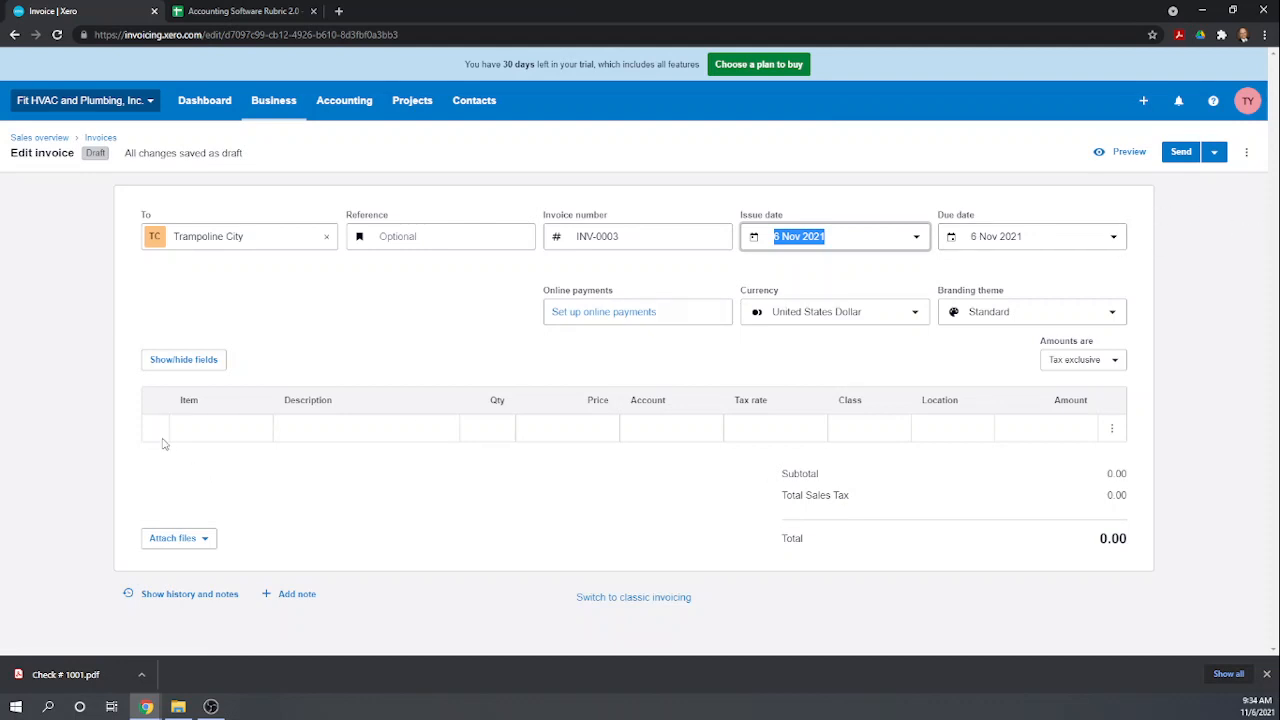
# - Add the Service Contract item as the first line of the Trampoline City invoice
pyautogui.click(201, 428)
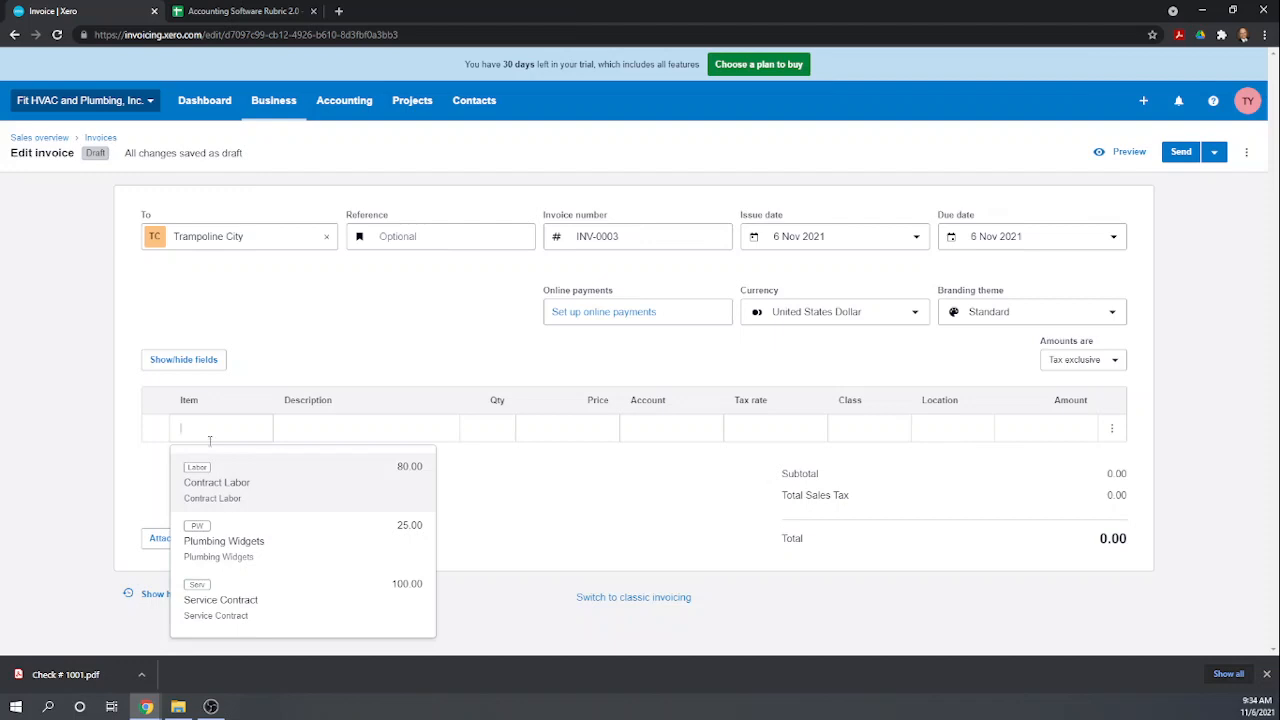
pyautogui.click(222, 604)
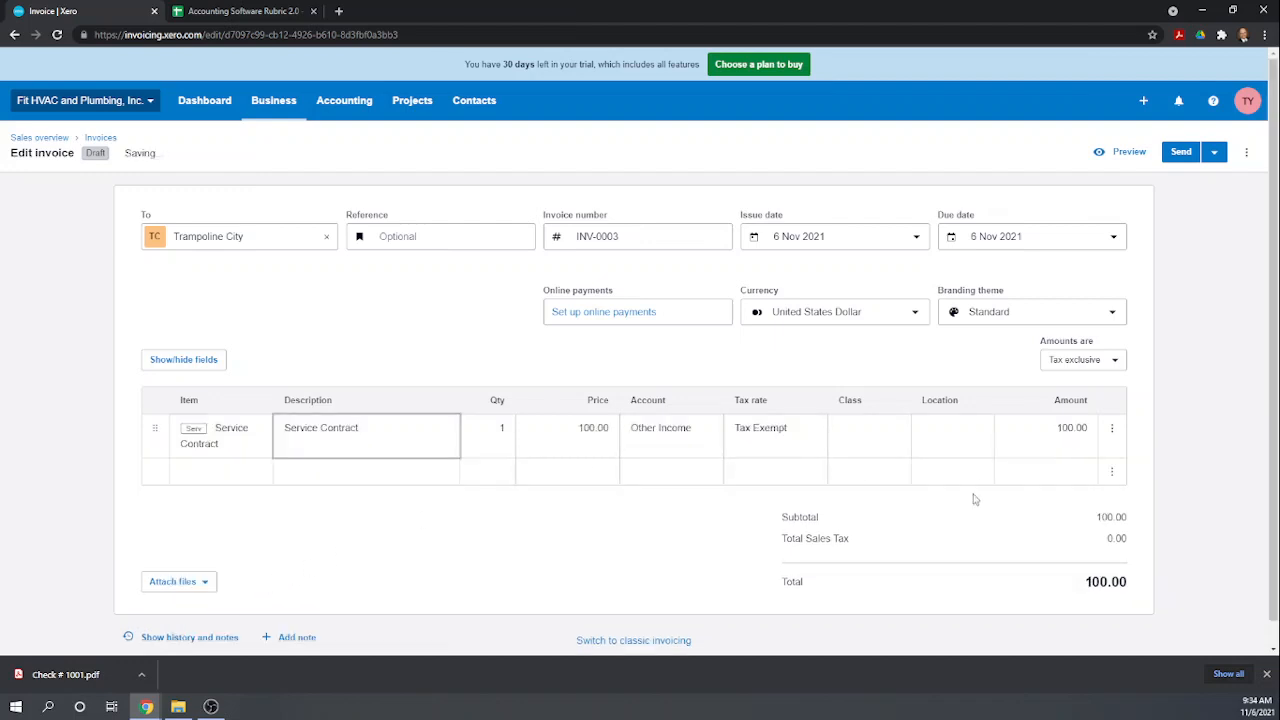
pyautogui.scroll(-1, 631, 526)
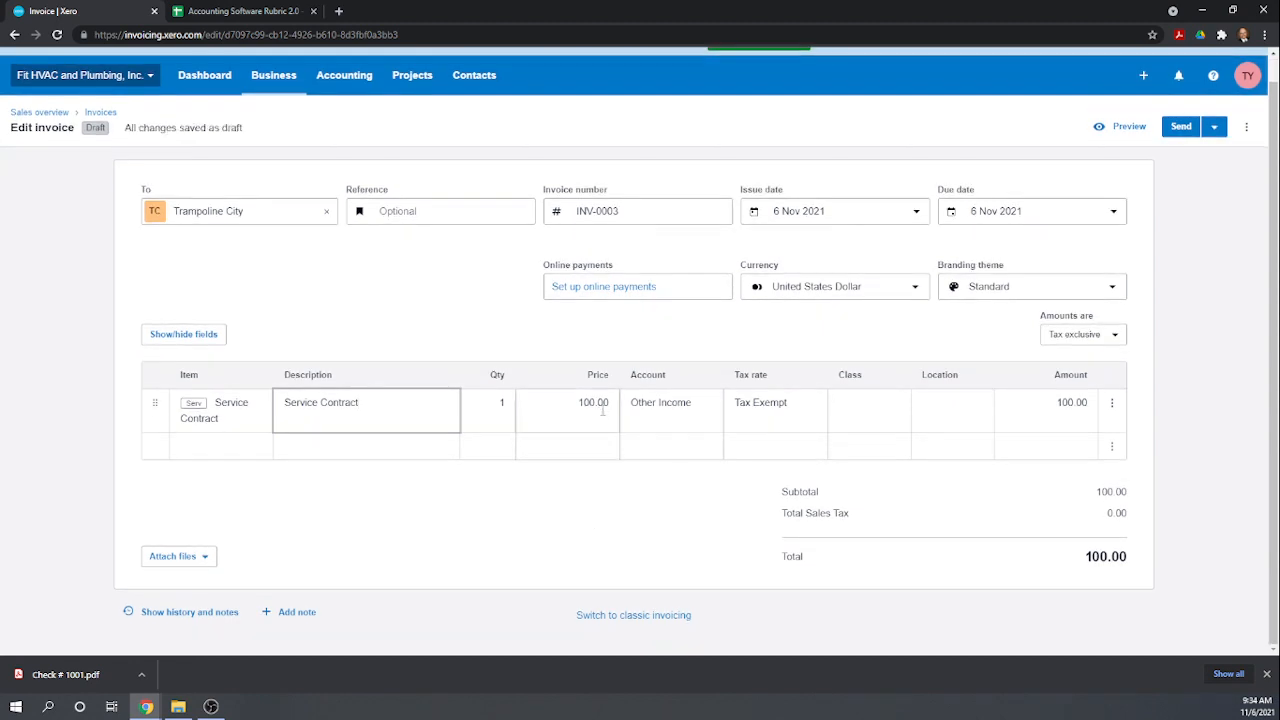
# - Examine the draft Trampoline City invoice and its send and additional options for a way to make it recurring
pyautogui.scroll(1, 700, 385)
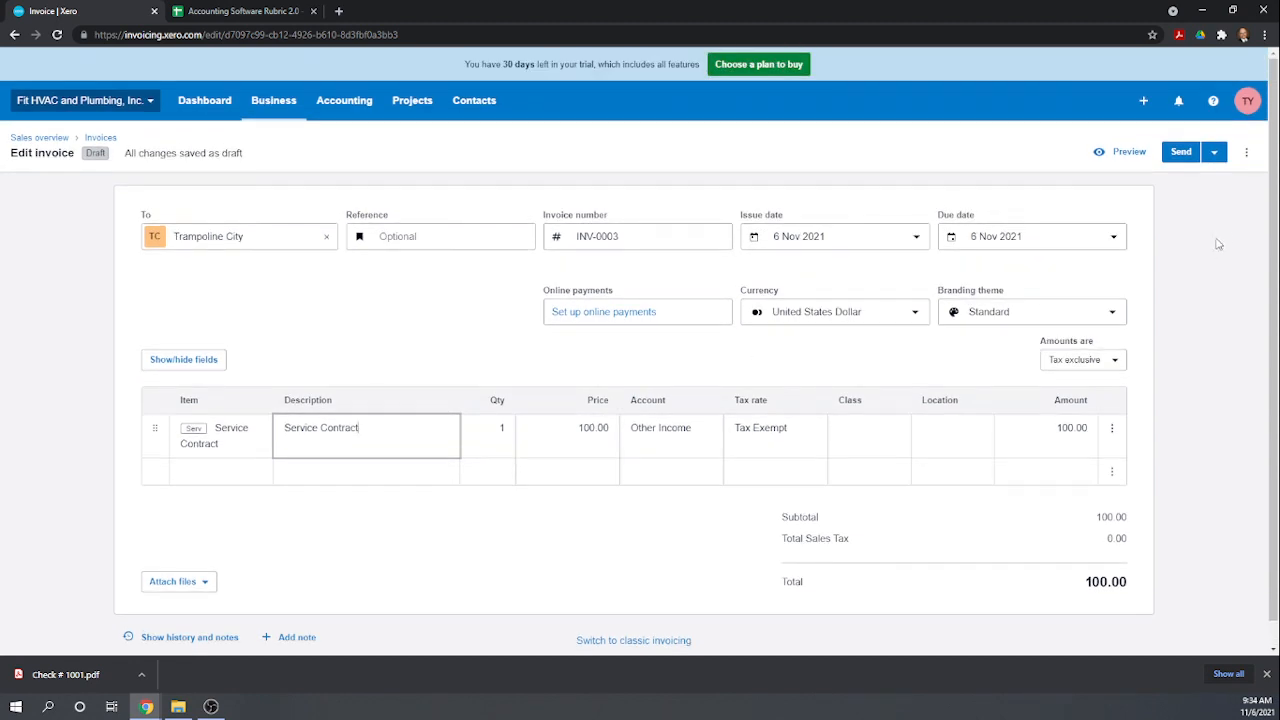
pyautogui.click(1215, 153)
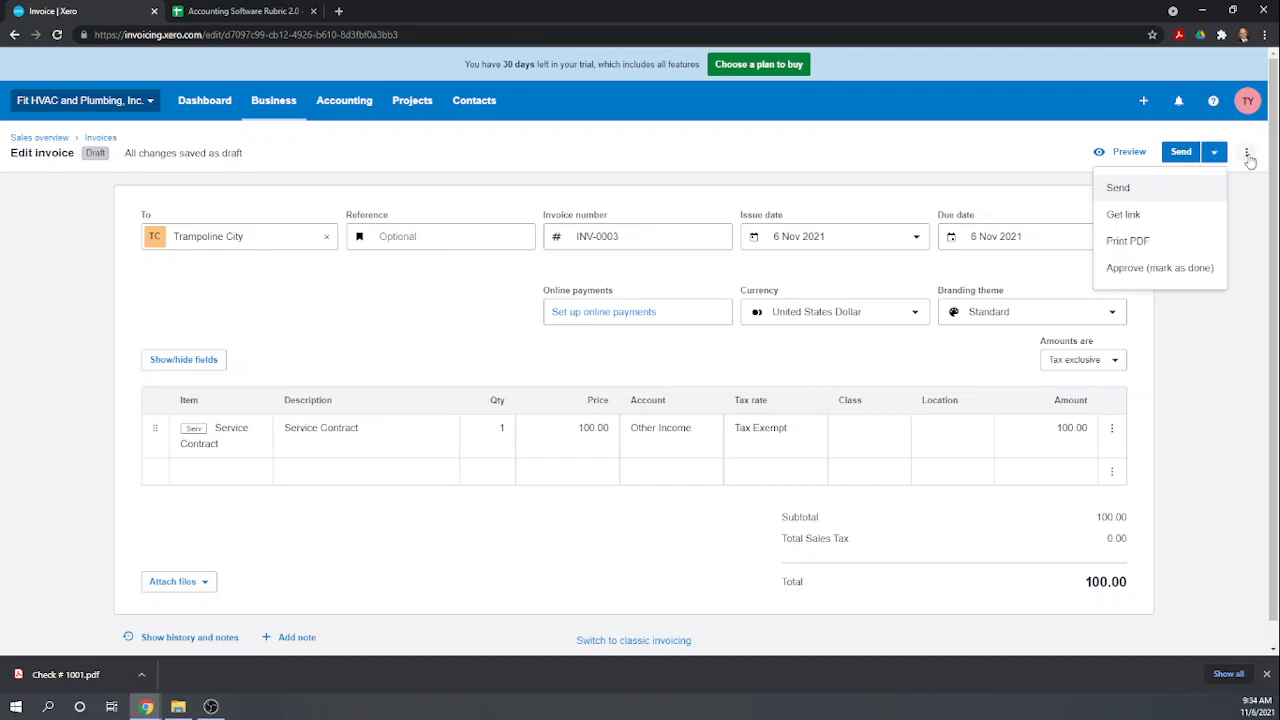
pyautogui.click(1246, 153)
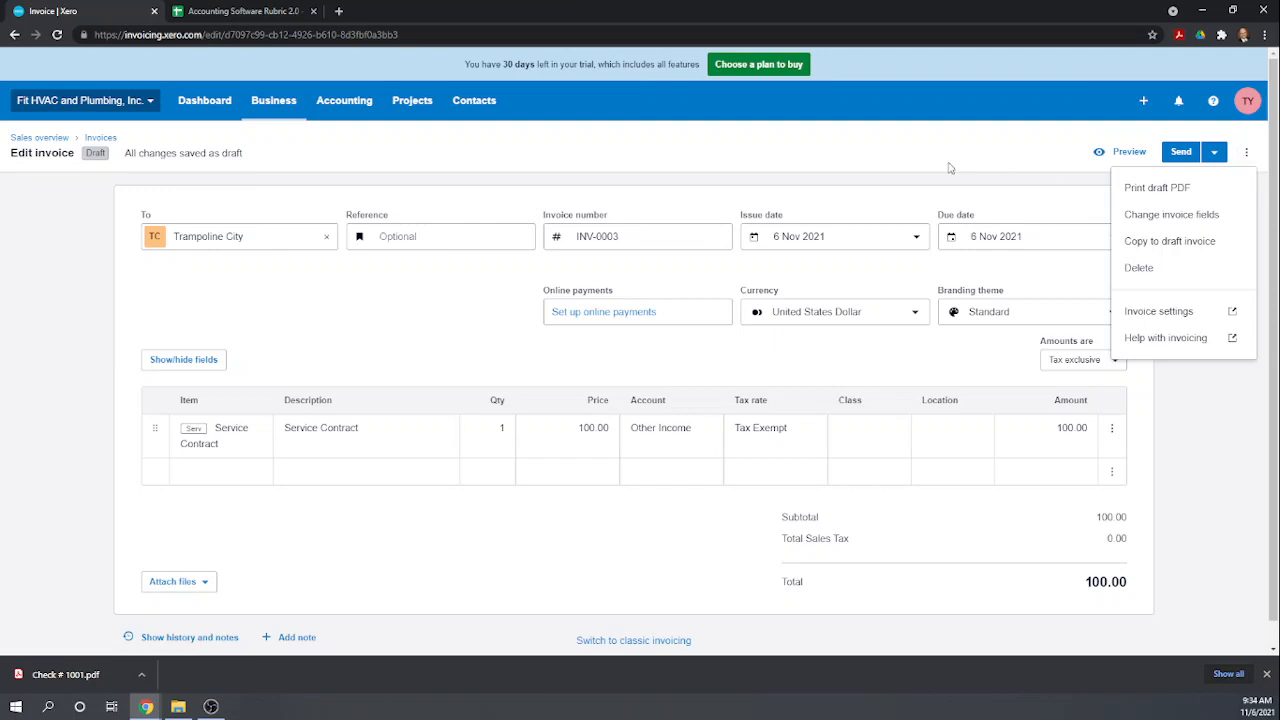
pyautogui.click(702, 157)
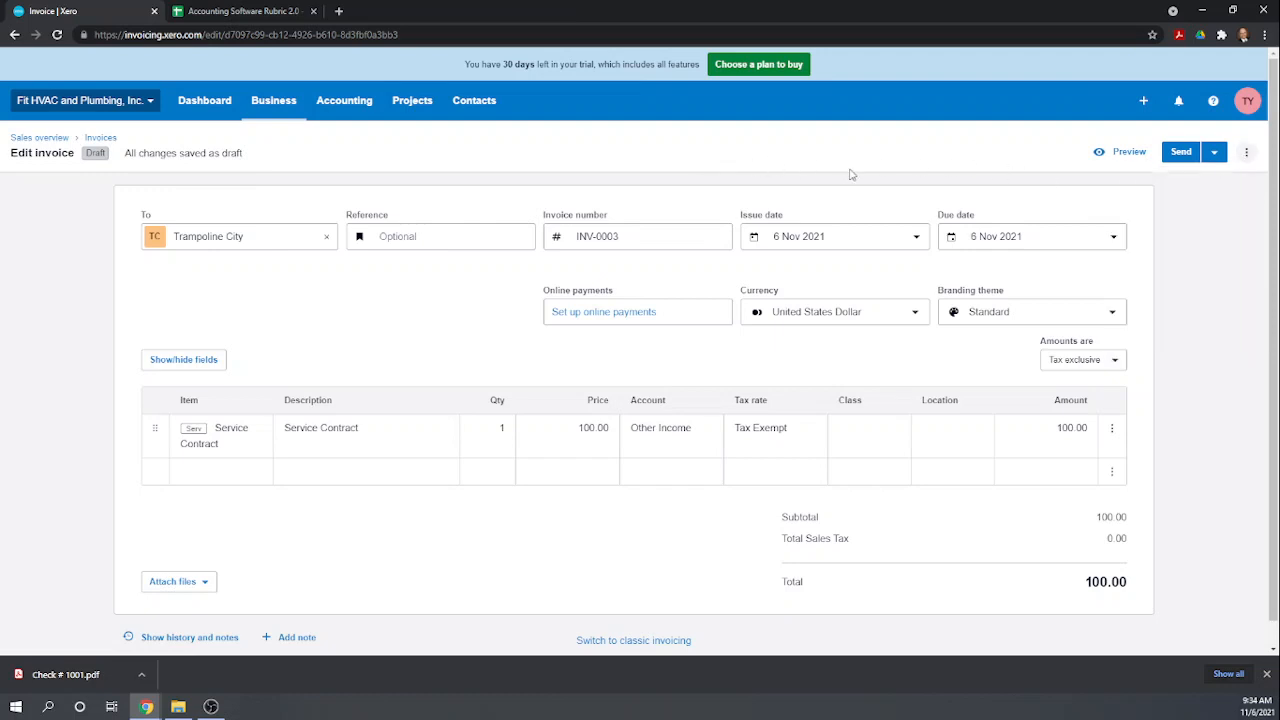
pyautogui.scroll(-1, 848, 174)
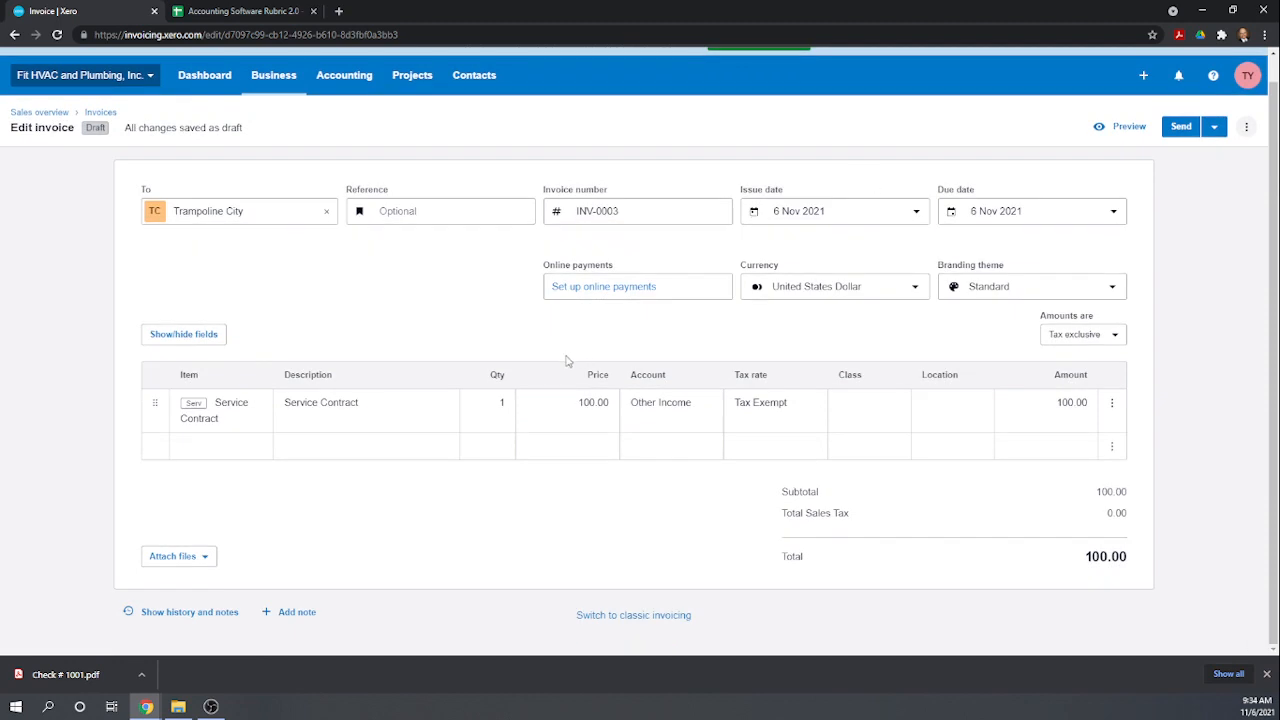
pyautogui.scroll(1, 566, 361)
pyautogui.scroll(-1, 563, 360)
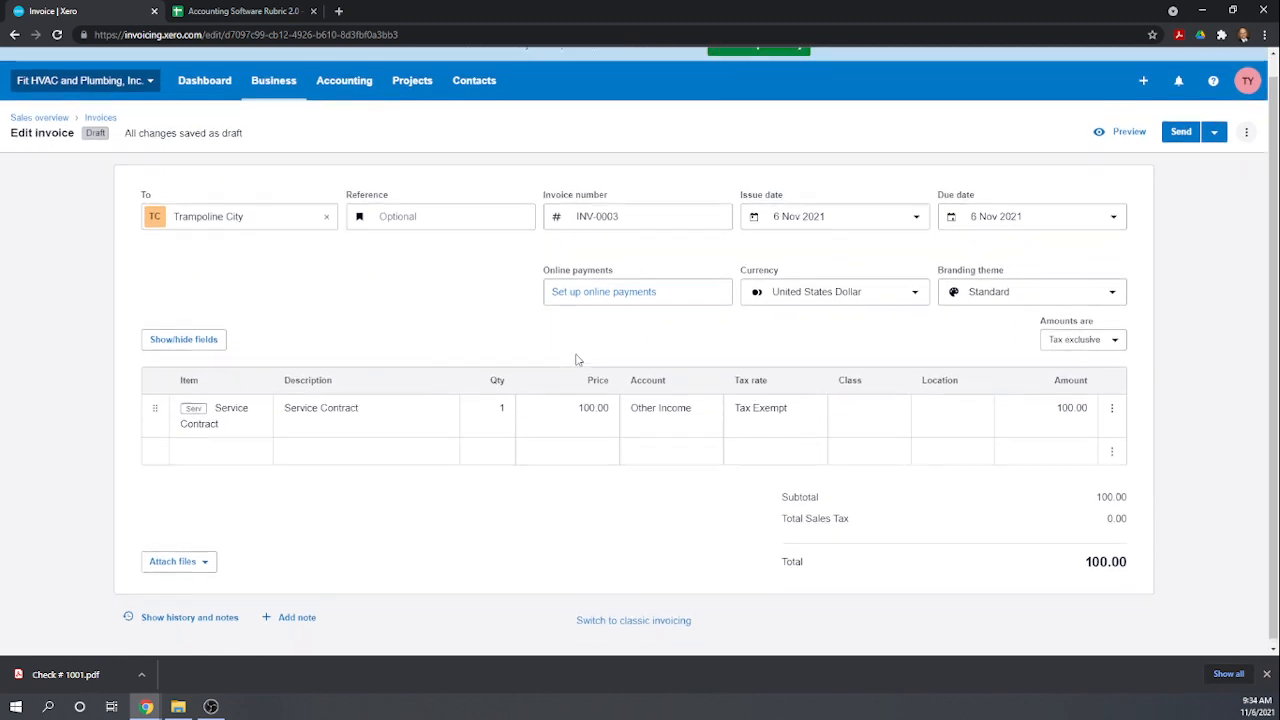
pyautogui.scroll(1, 577, 360)
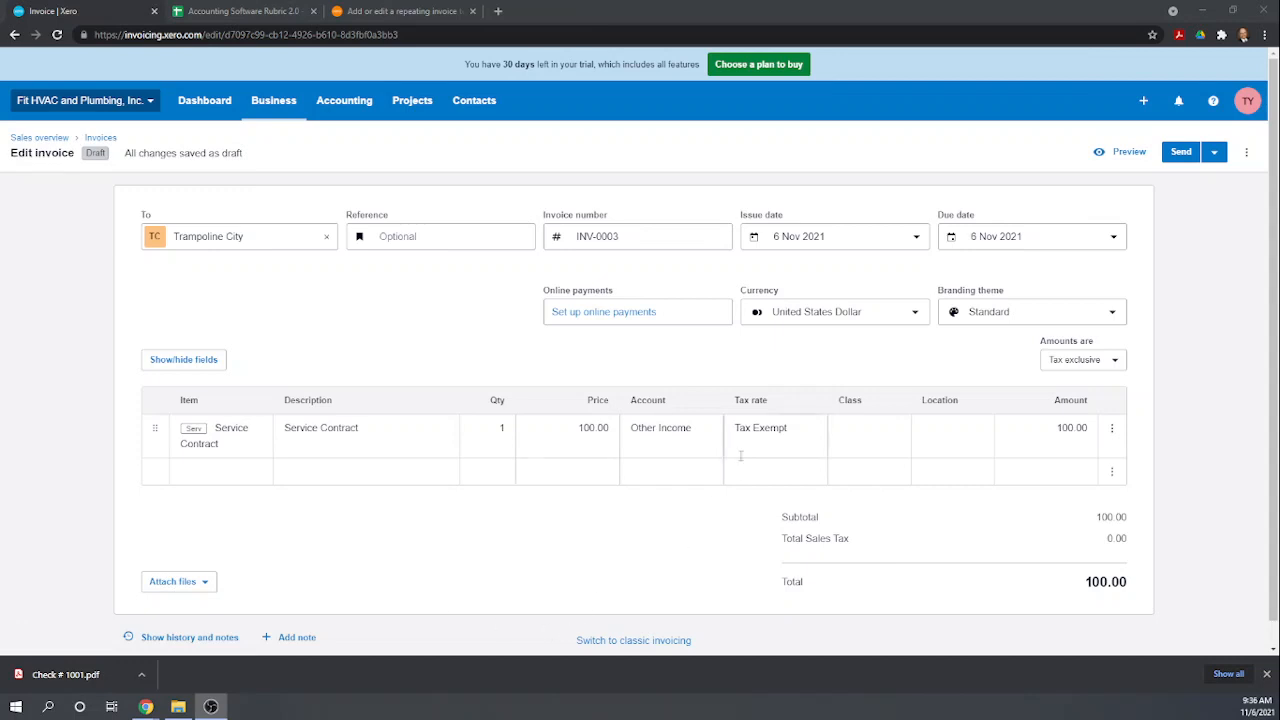
pyautogui.scroll(-1, 590, 364)
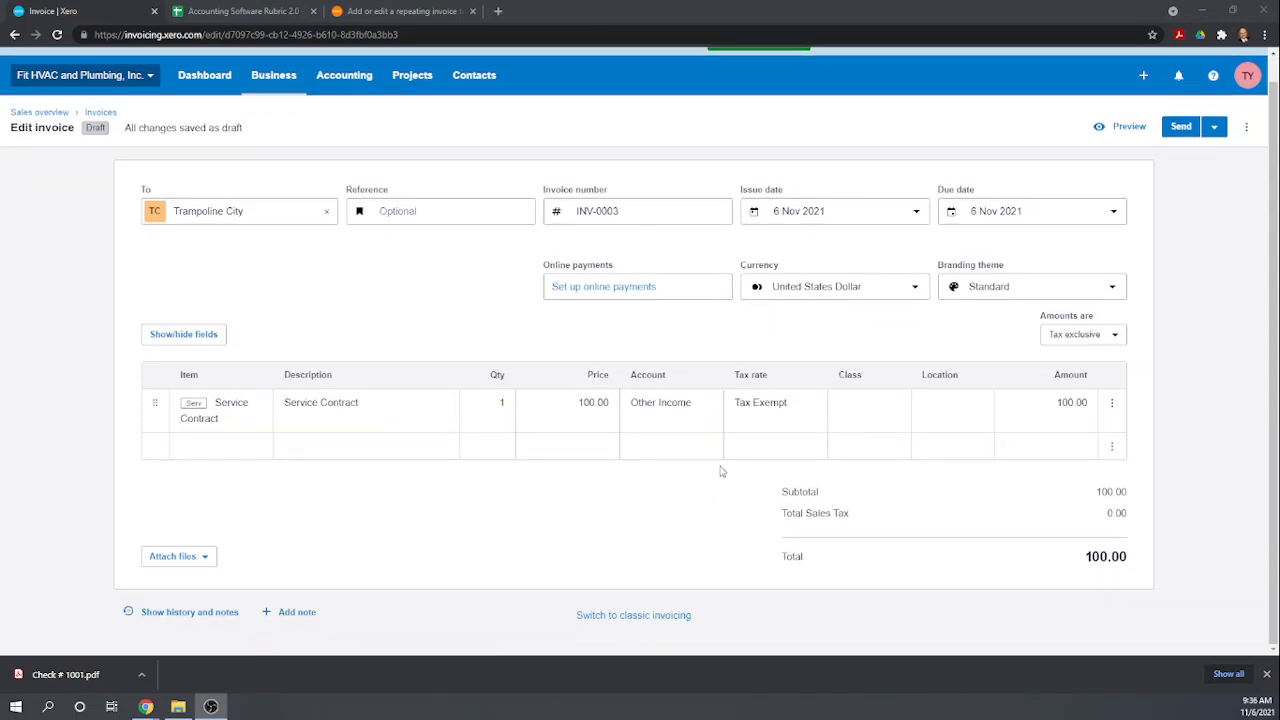
pyautogui.scroll(1, 1000, 290)
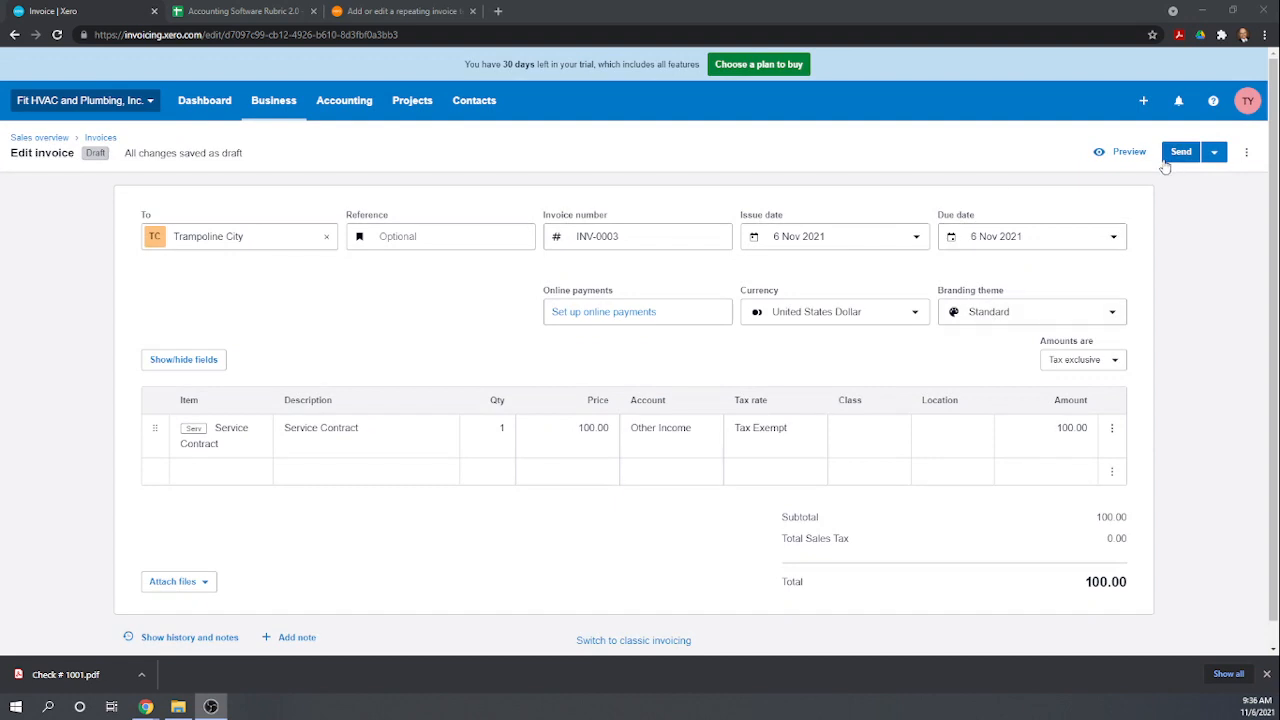
# - Approve the Trampoline City invoice by marking it as done and return to the invoices list
pyautogui.click(1214, 157)
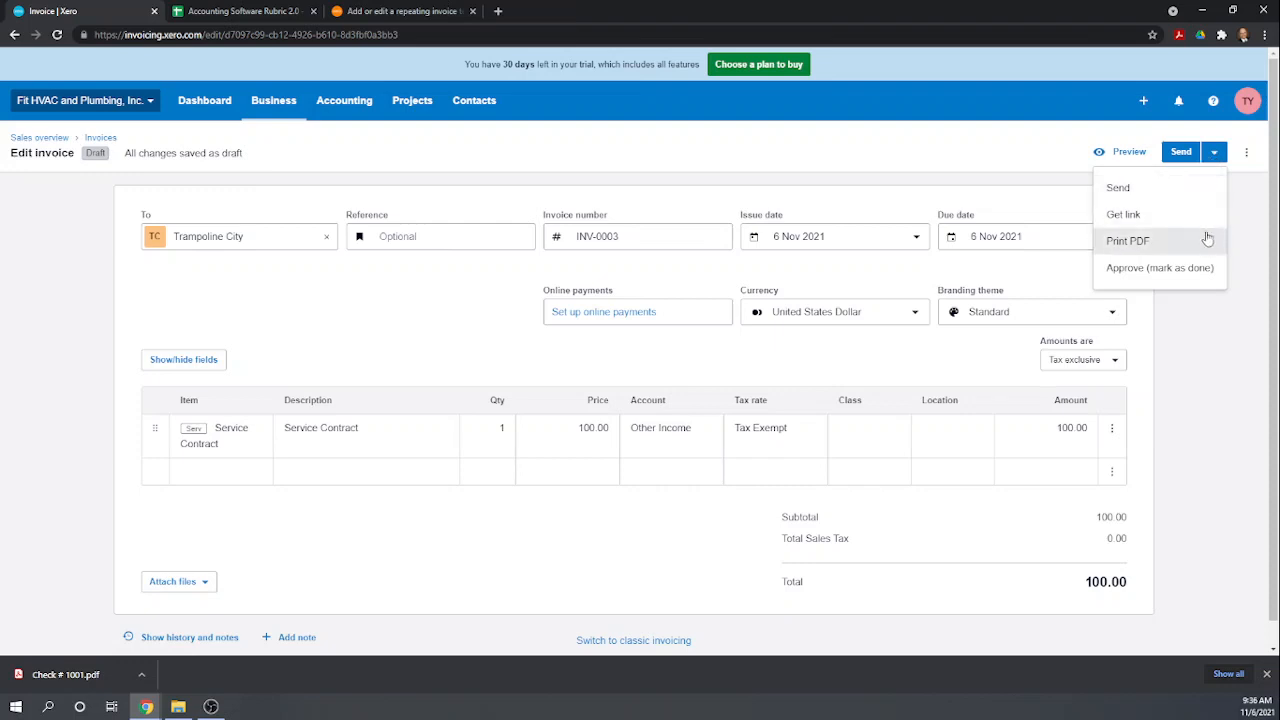
pyautogui.click(1177, 268)
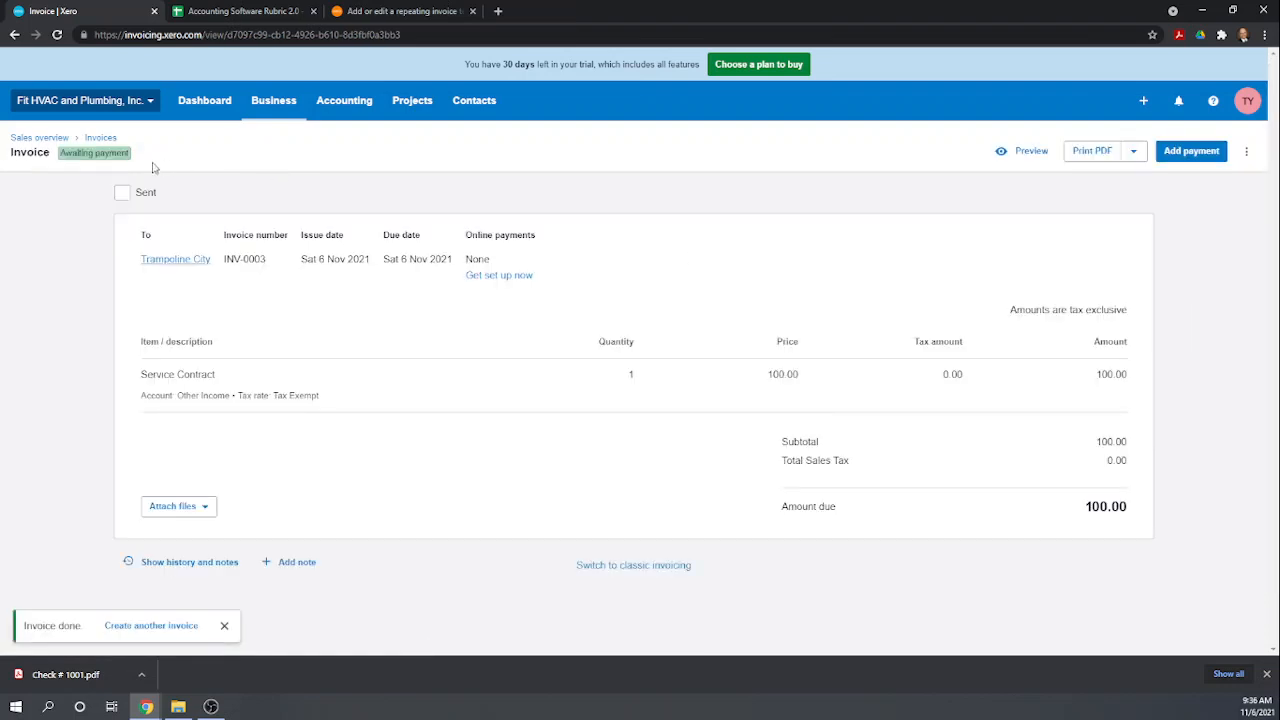
pyautogui.click(98, 139)
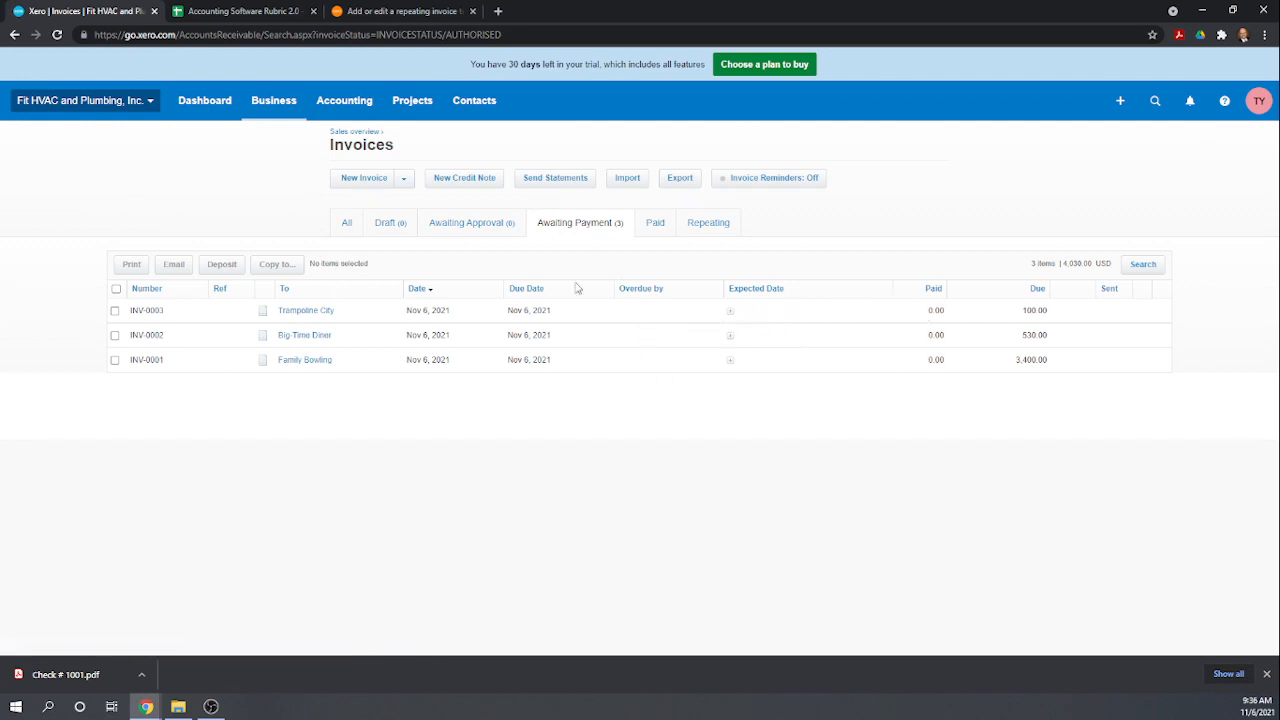
# - Start a repeating invoice from the approved Trampoline City invoice and try to save it with its default settings
pyautogui.click(234, 316)
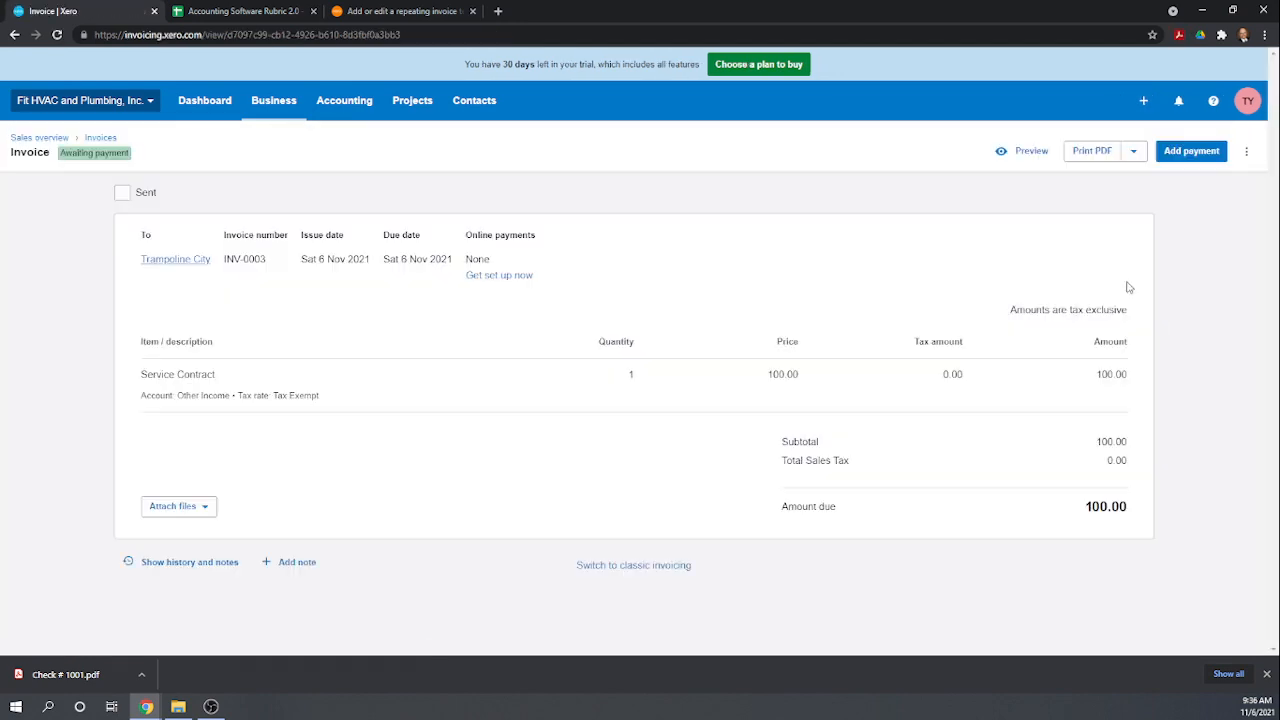
pyautogui.click(1247, 151)
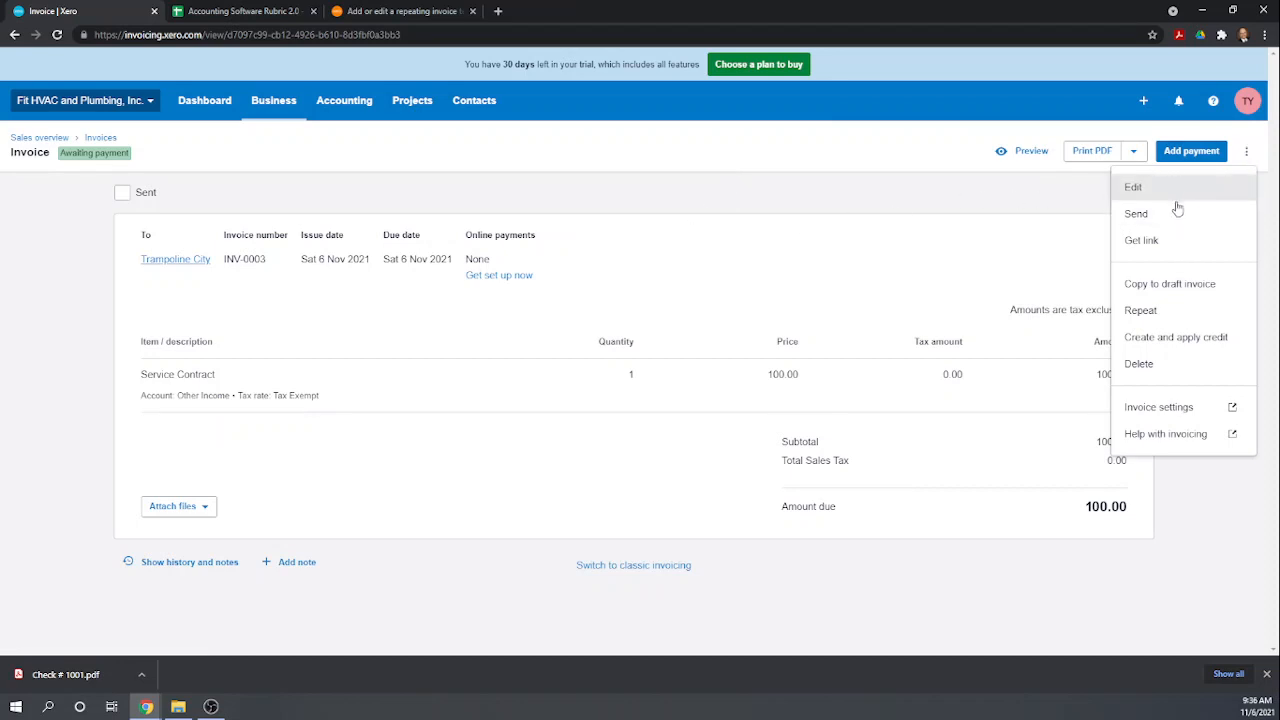
pyautogui.click(1141, 311)
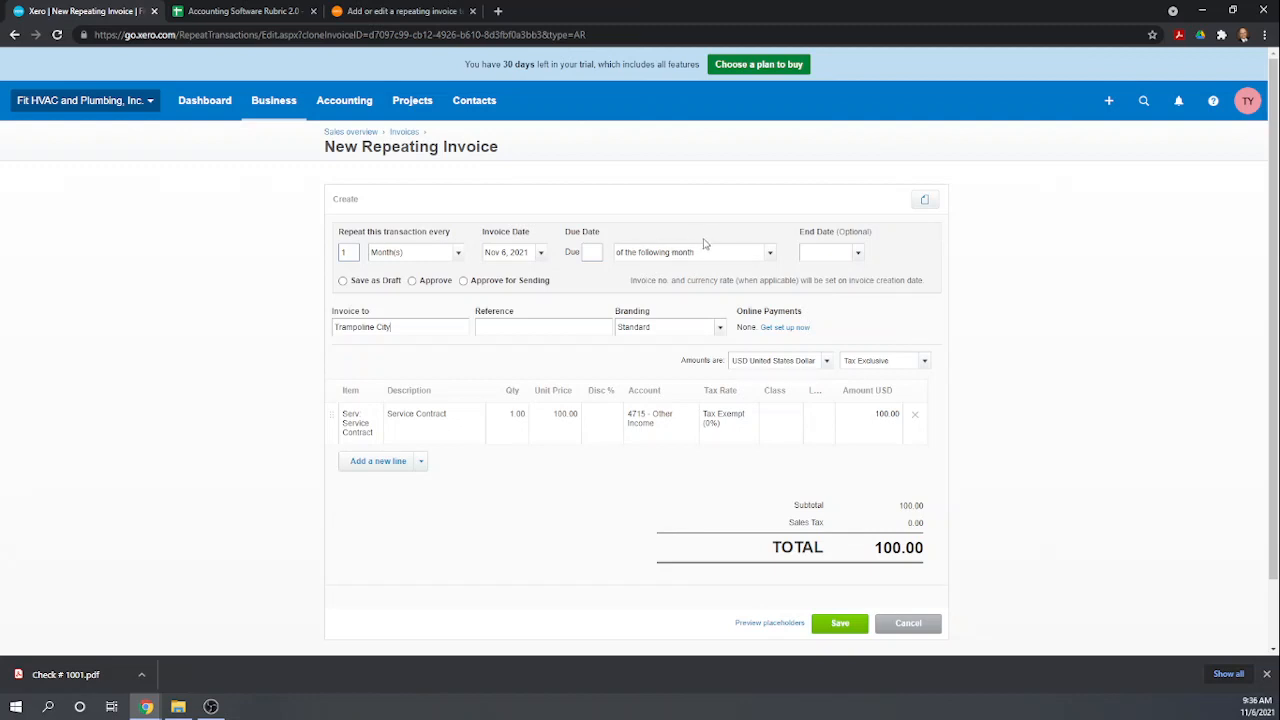
pyautogui.click(845, 624)
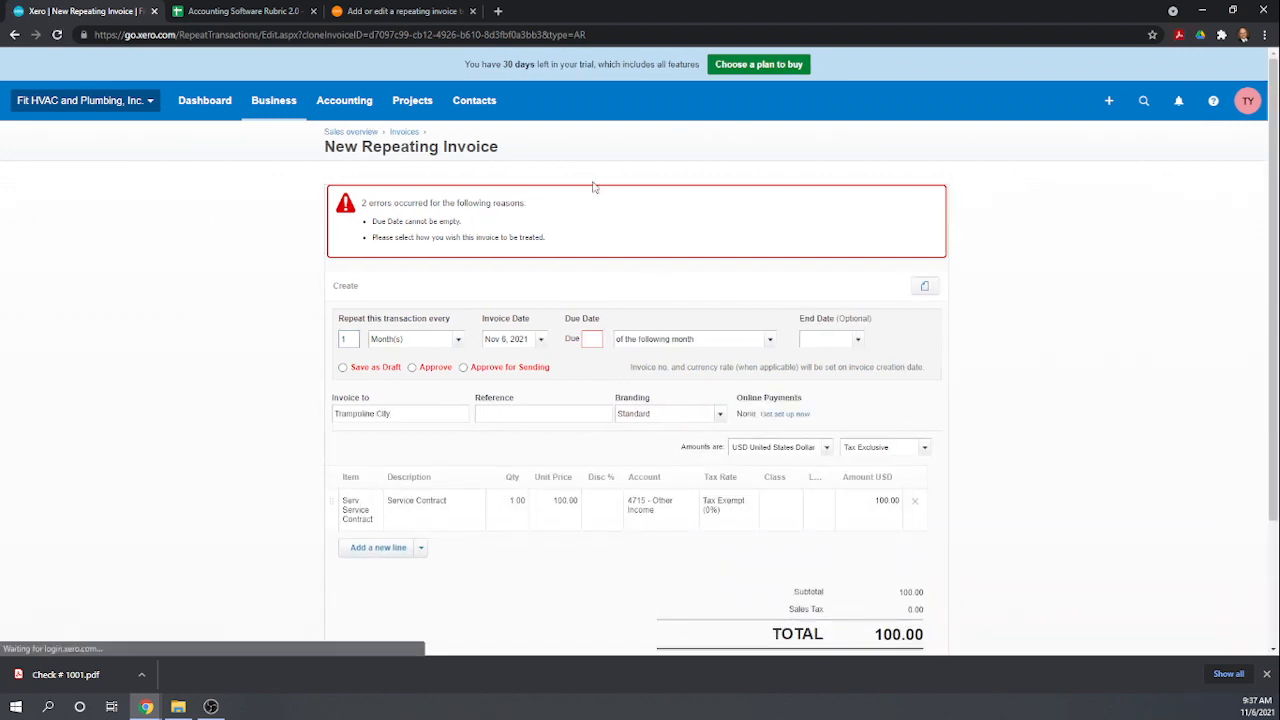
# - Set the repeating invoice's due date to 10 day(s) after the invoice date
pyautogui.scroll(-1, 630, 305)
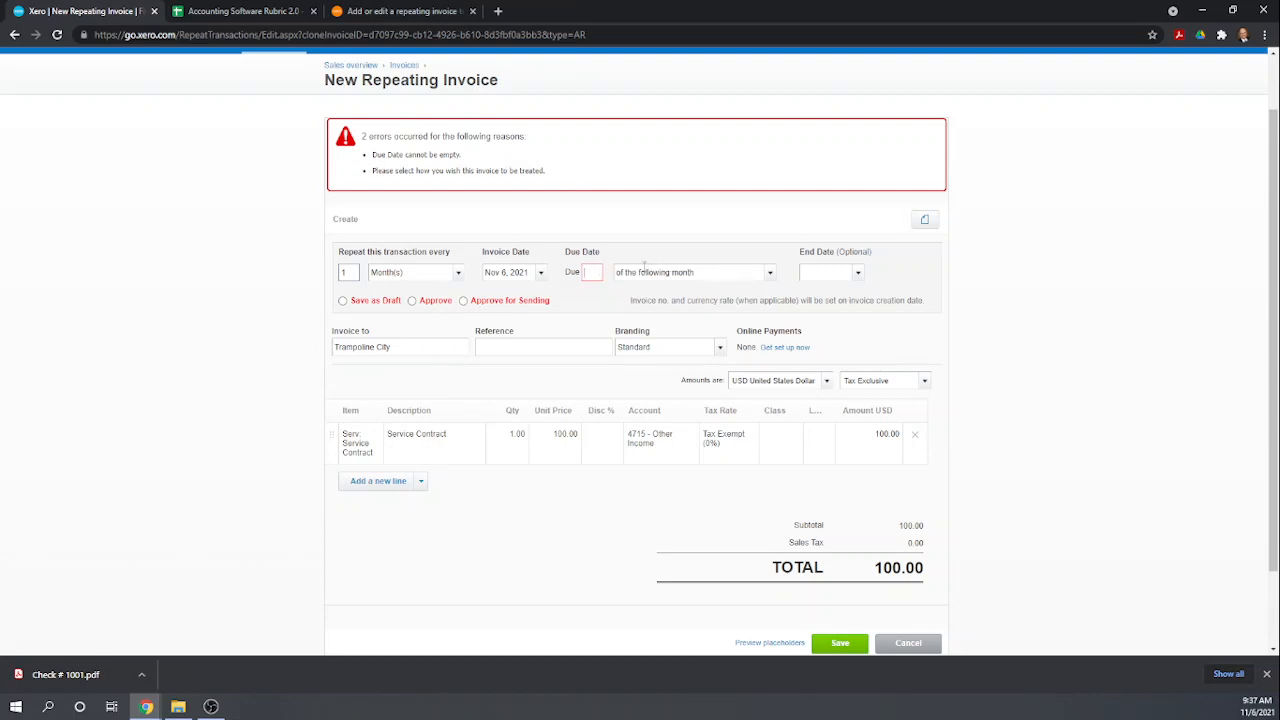
pyautogui.write('16')
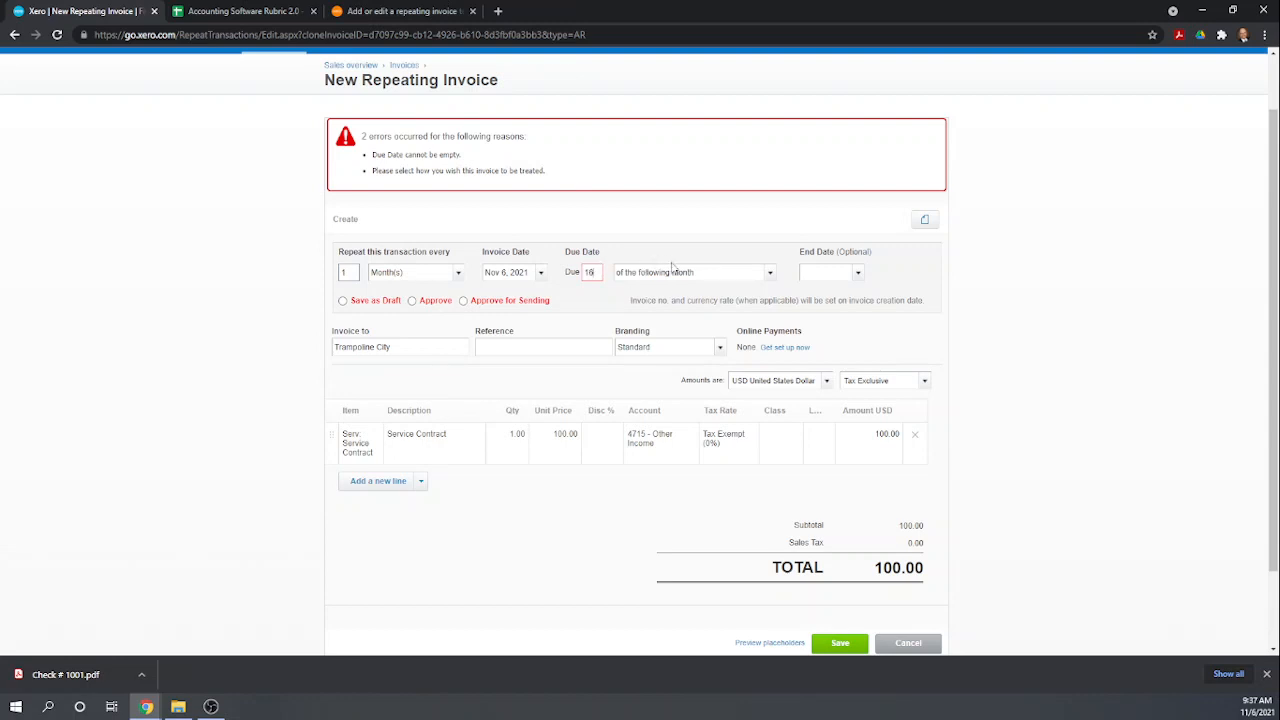
pyautogui.click(771, 276)
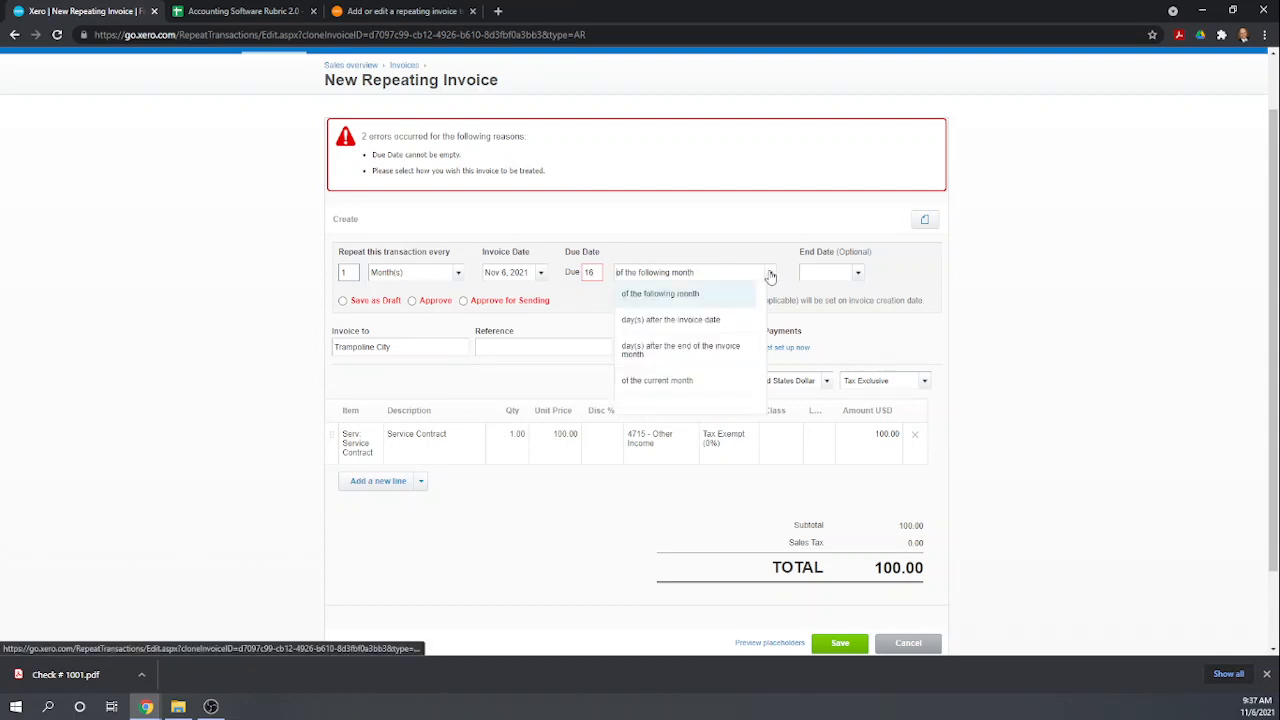
pyautogui.click(705, 321)
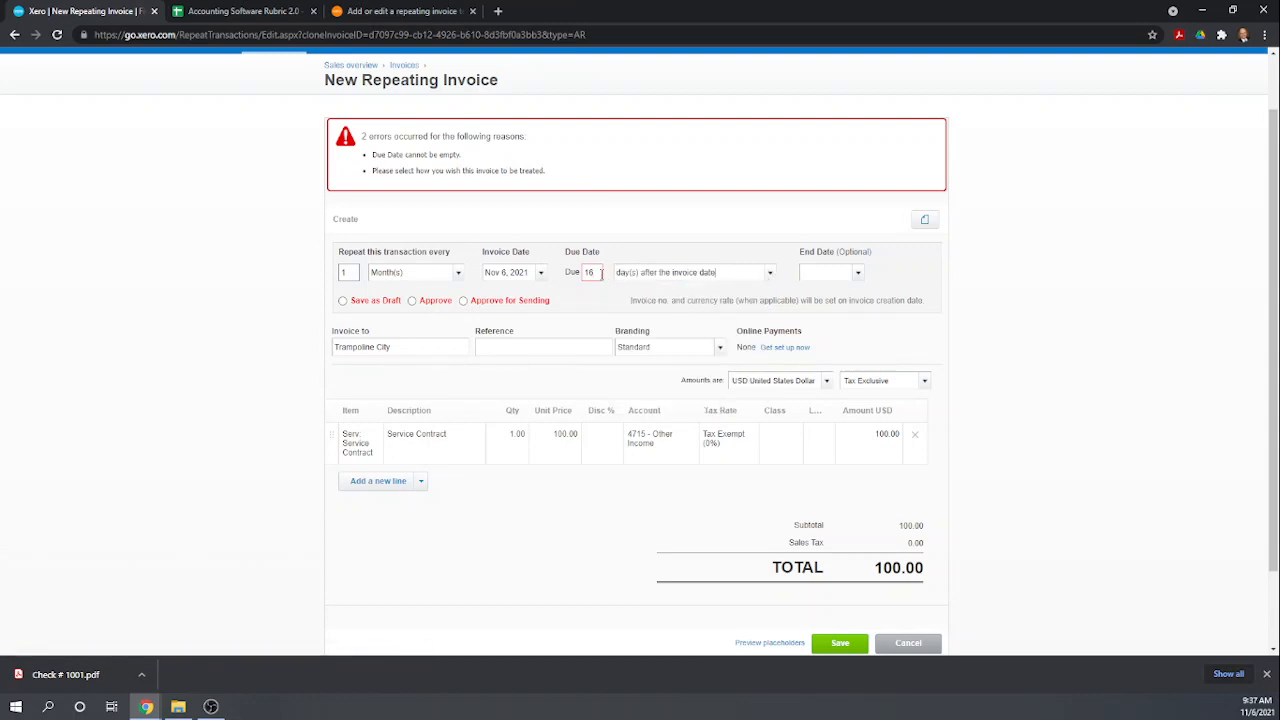
pyautogui.moveTo(601, 272); pyautogui.dragTo(569, 283)
pyautogui.write('10')
pyautogui.click(534, 347)
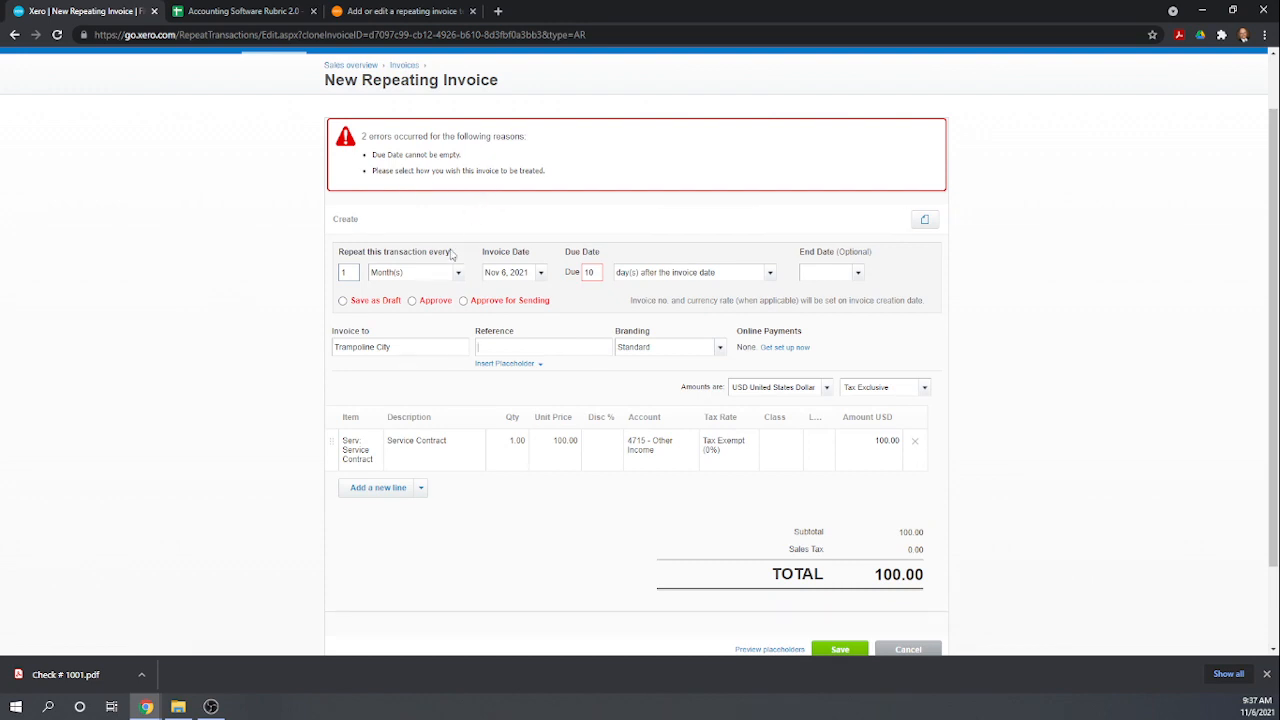
# - Choose Approve as the treatment for the repeating Trampoline City invoice and save it
pyautogui.click(419, 304)
pyautogui.scroll(-1, 800, 470)
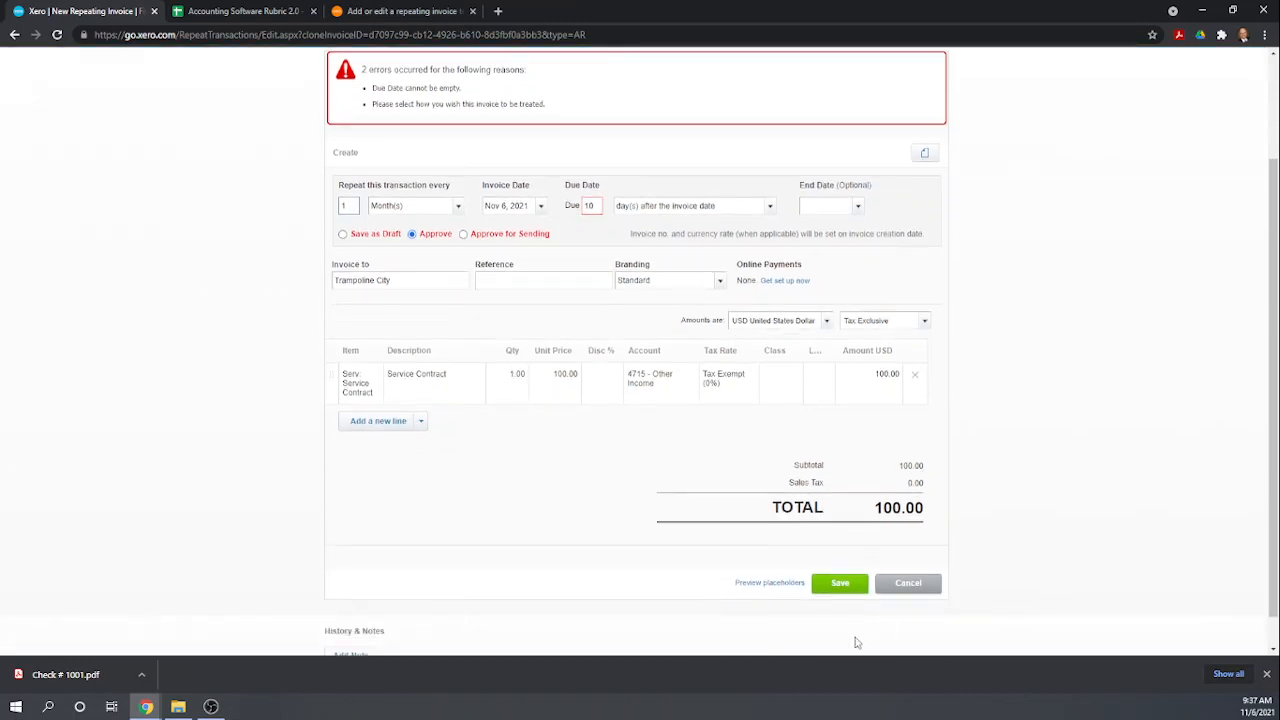
pyautogui.click(842, 584)
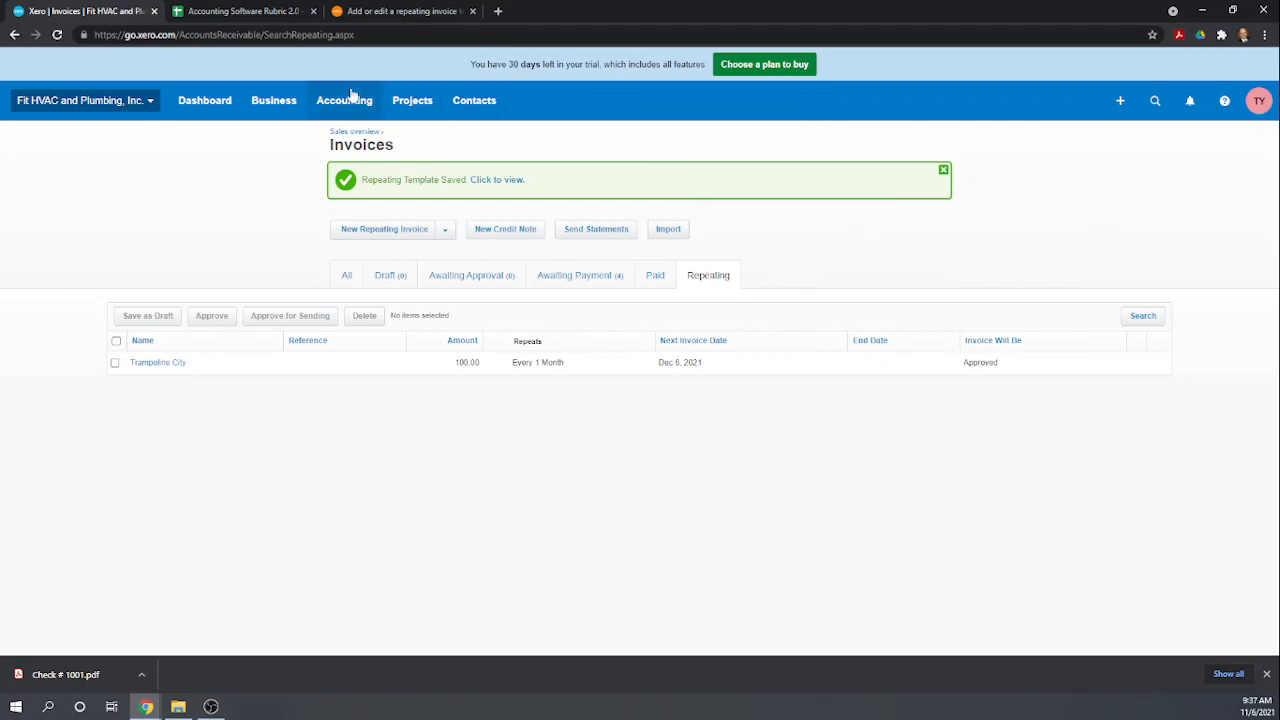
# - Review the full invoices list, the repeating invoices and the options for creating a new invoice
pyautogui.click(281, 105)
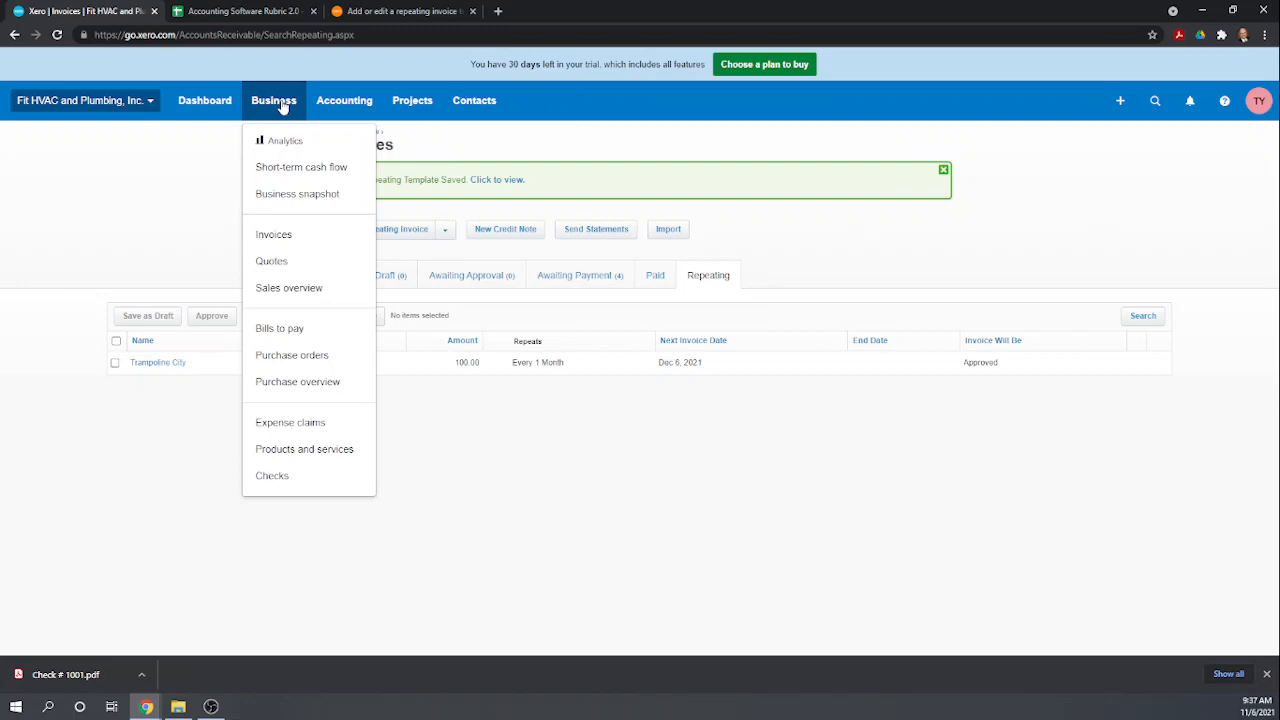
pyautogui.click(277, 234)
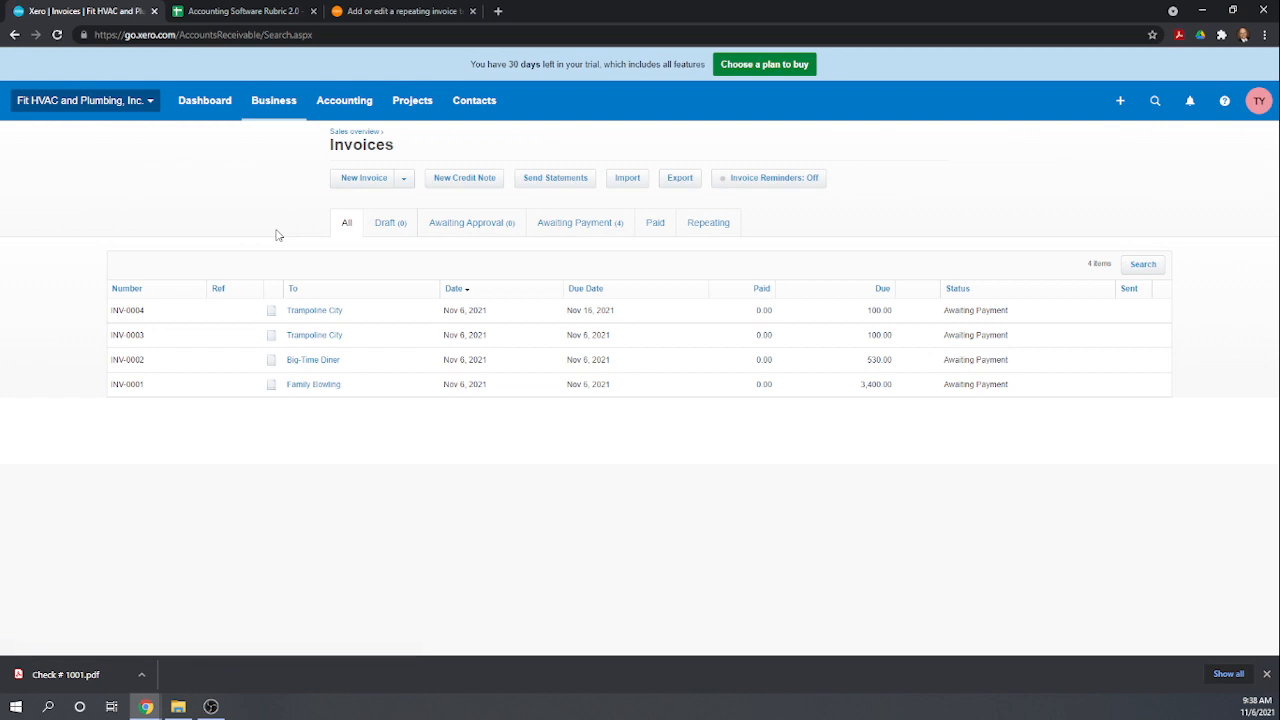
pyautogui.click(708, 225)
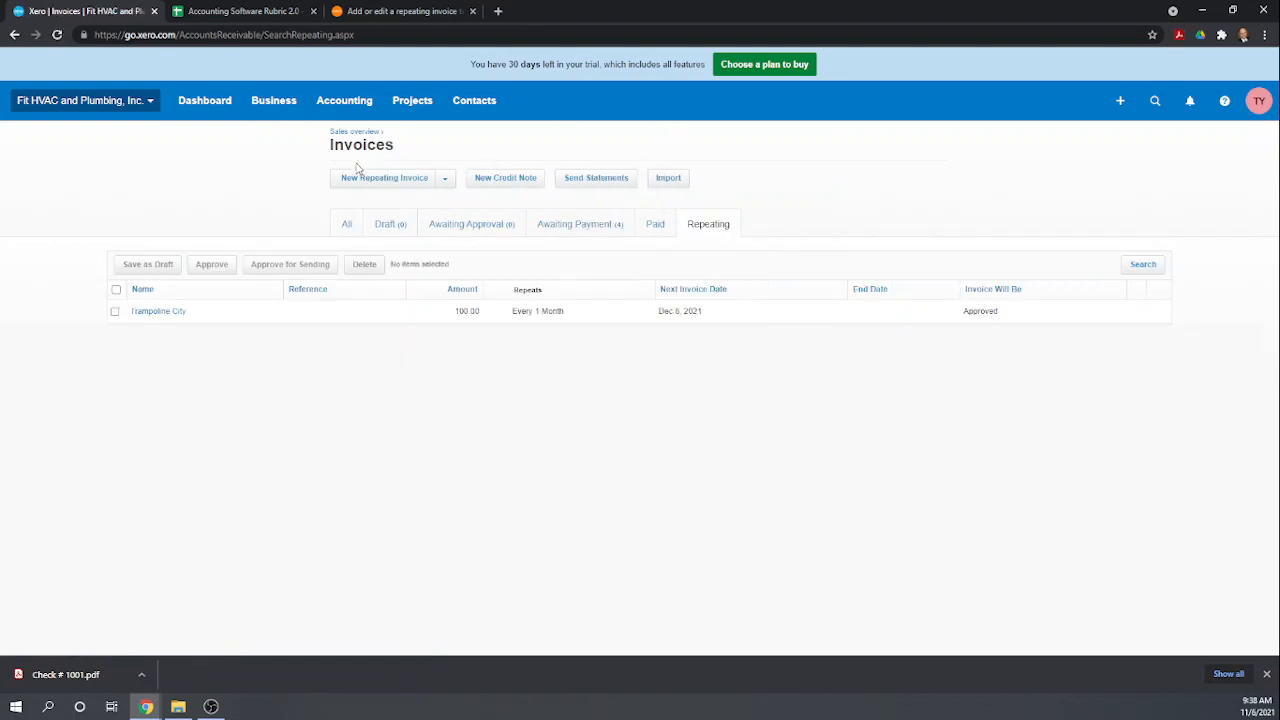
pyautogui.click(346, 225)
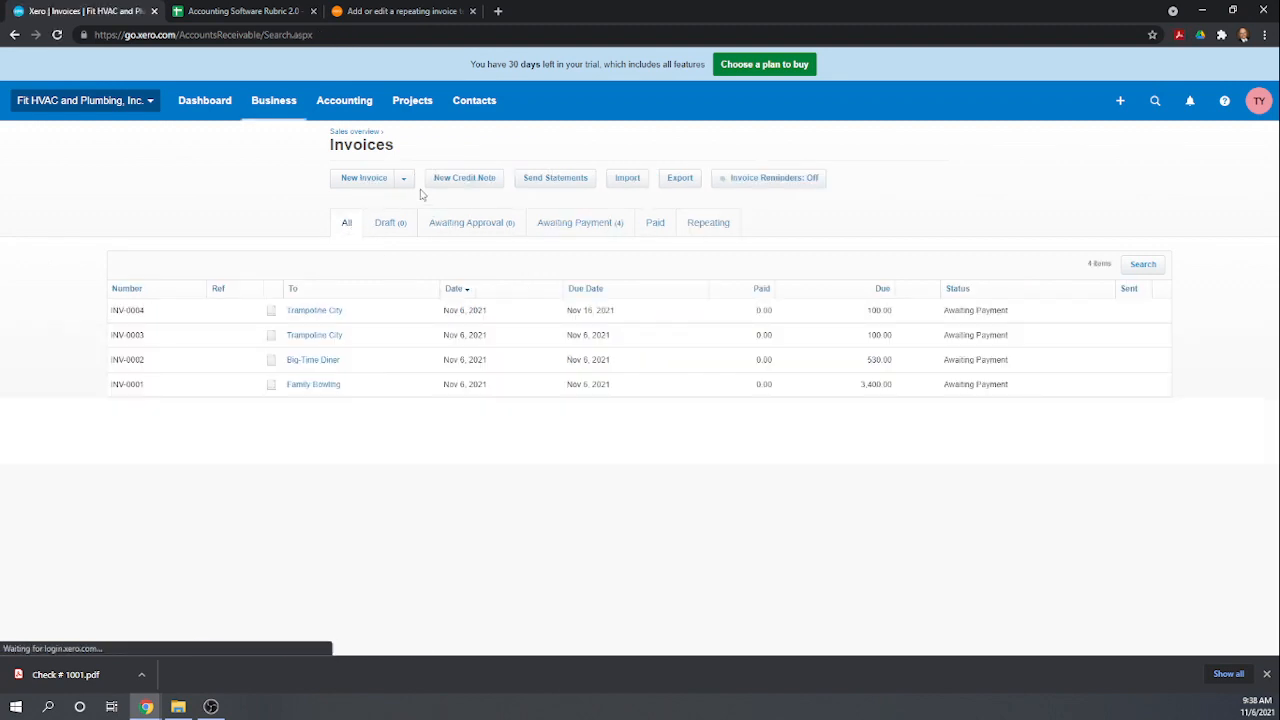
pyautogui.click(404, 177)
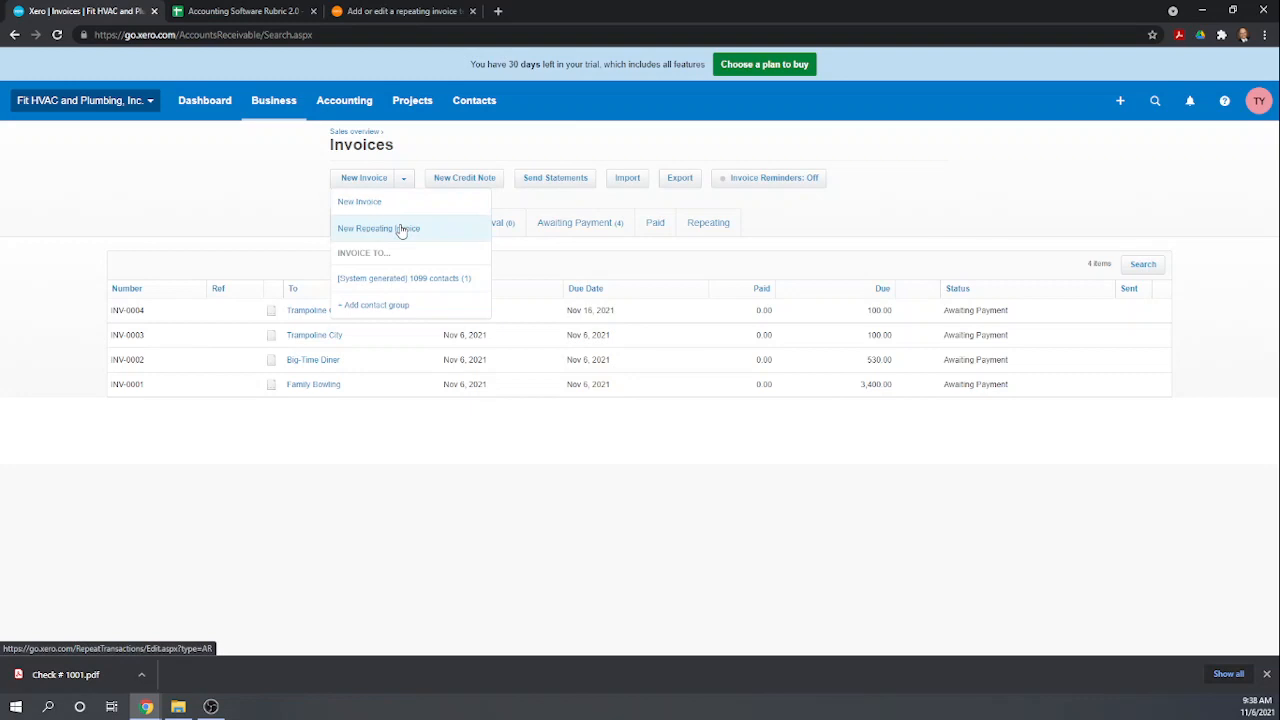
pyautogui.click(250, 199)
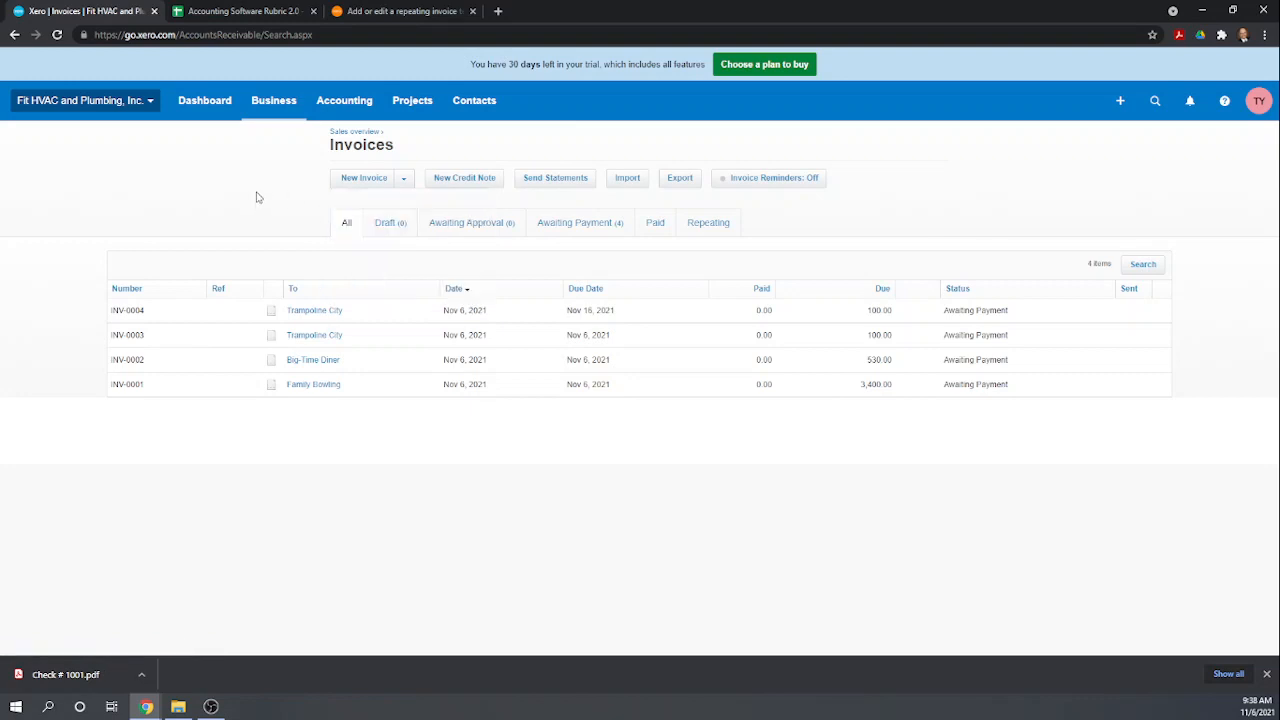
# - Switch to the rubric spreadsheet and score 1 for the Service Contract item and 1 for the automatically recurring monthly invoice
pyautogui.click(228, 11)
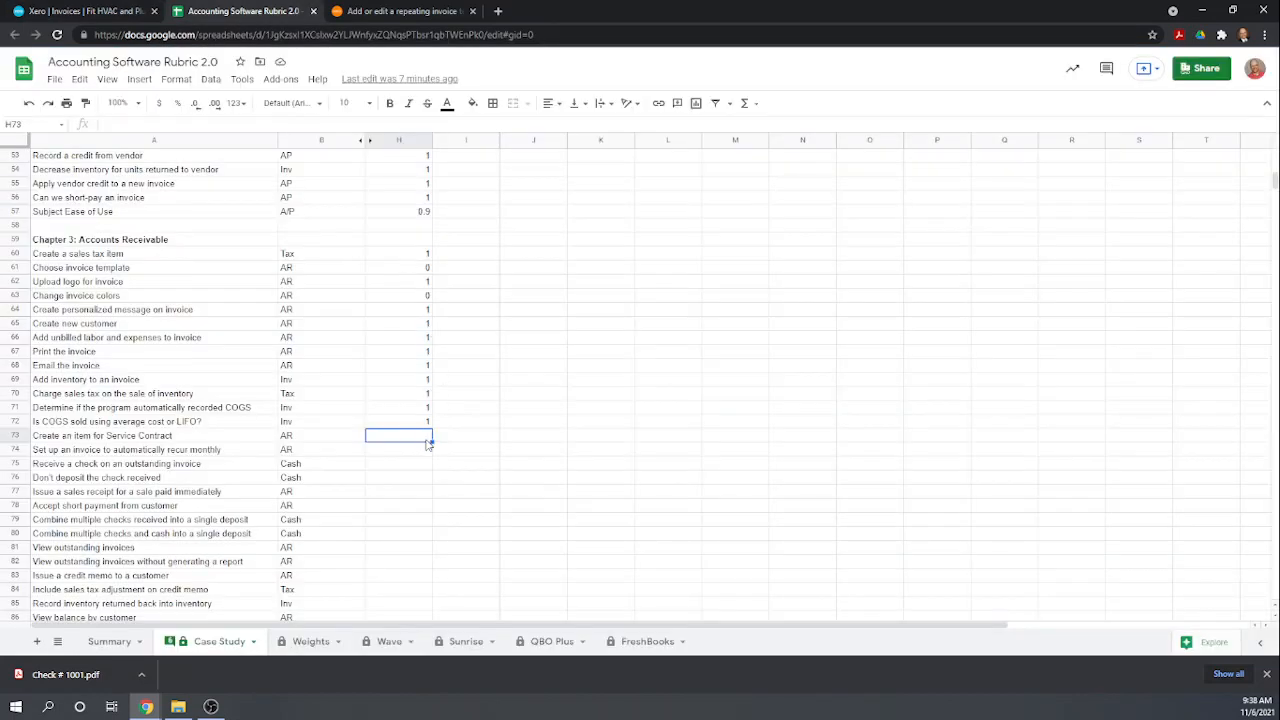
pyautogui.write('1')
pyautogui.press('Return')
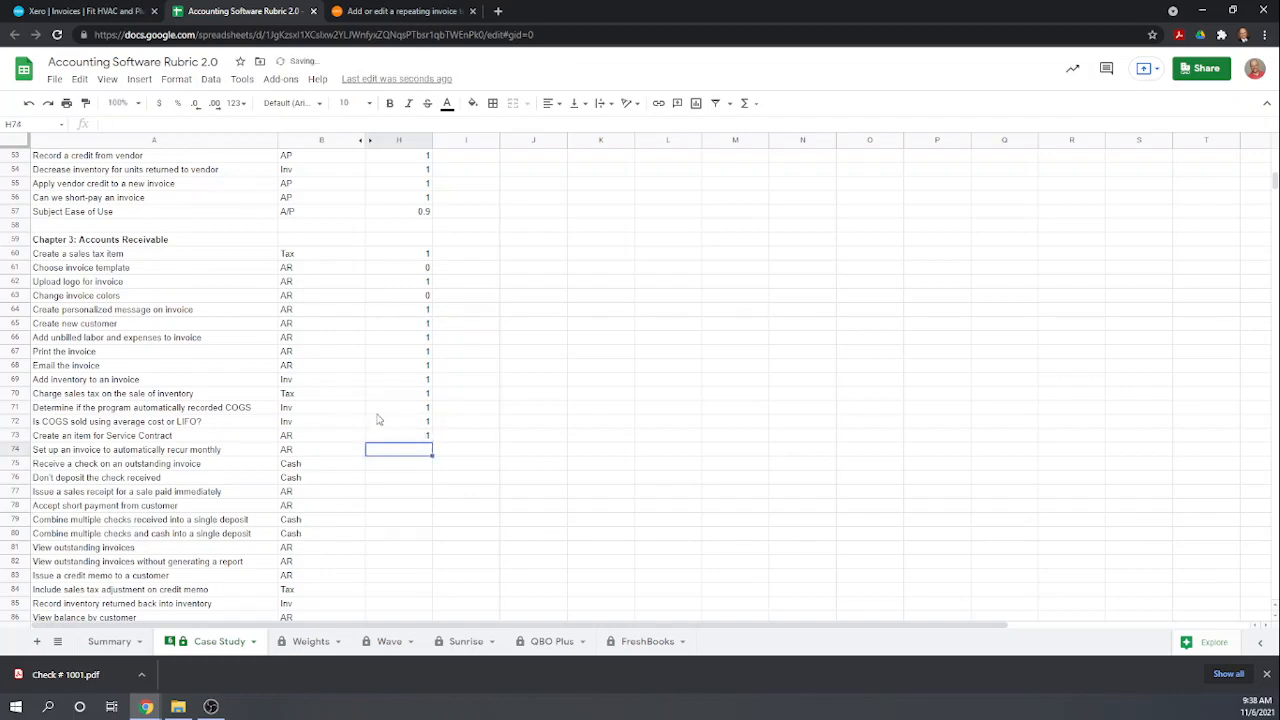
pyautogui.write('1')
pyautogui.press('Return')
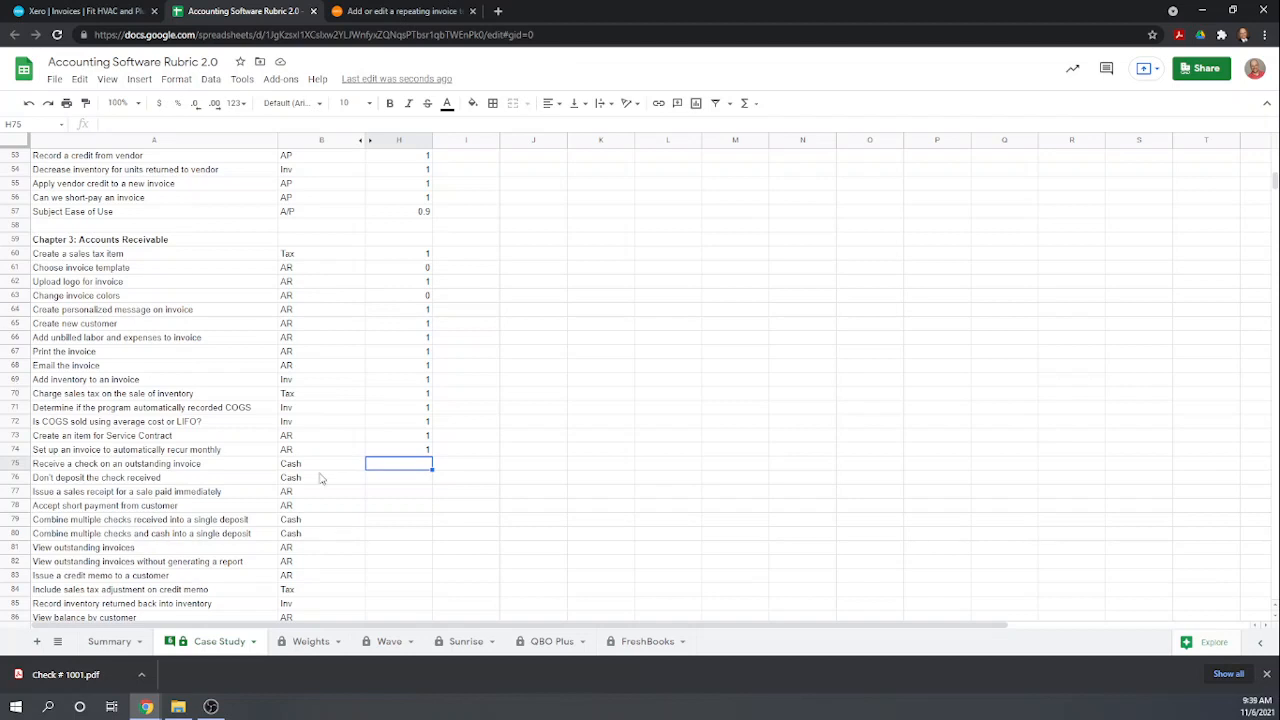
# - Open Family Bowling's outstanding invoice in Xero and examine which accounts its payment can be recorded to, without adding the payment
pyautogui.click(55, 11)
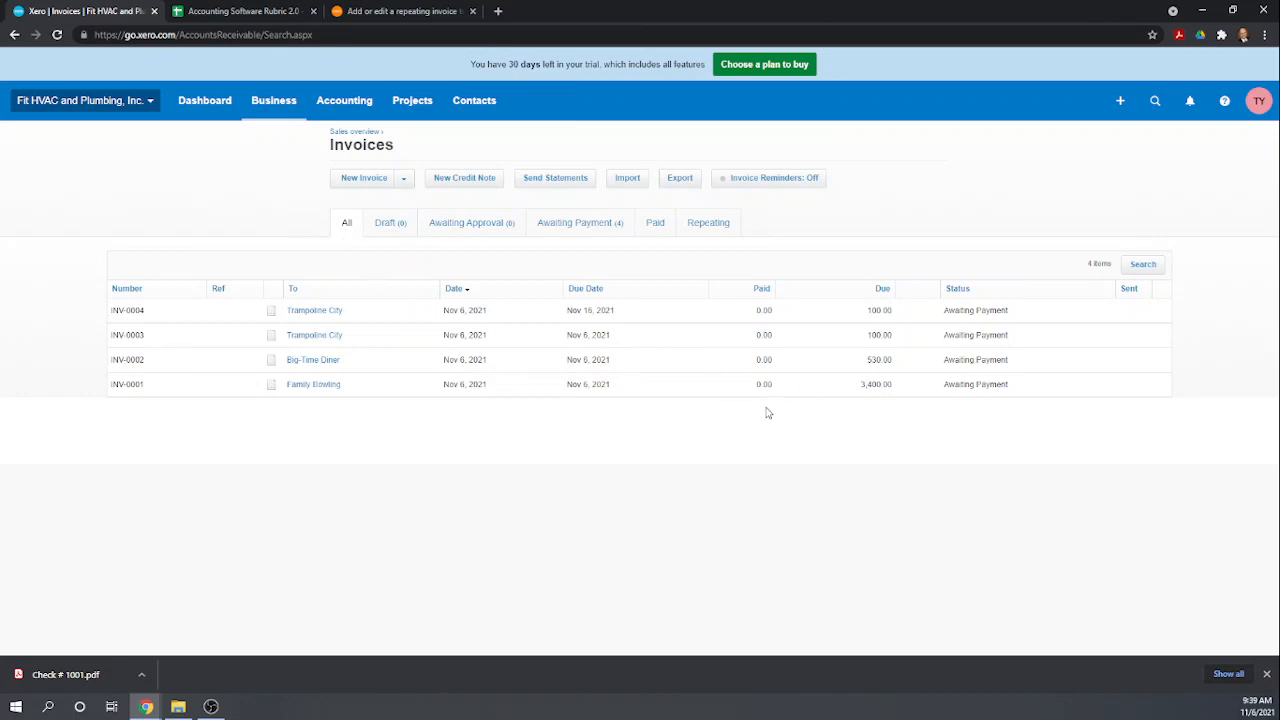
pyautogui.click(870, 385)
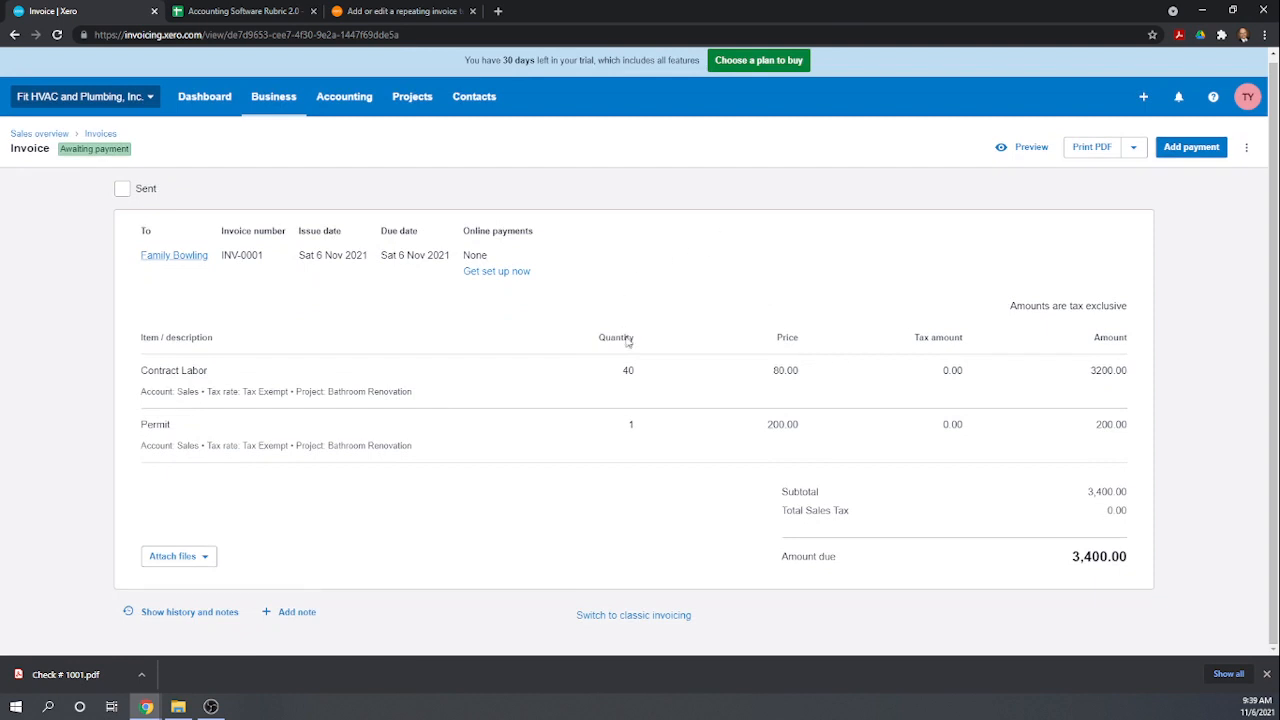
pyautogui.click(1205, 154)
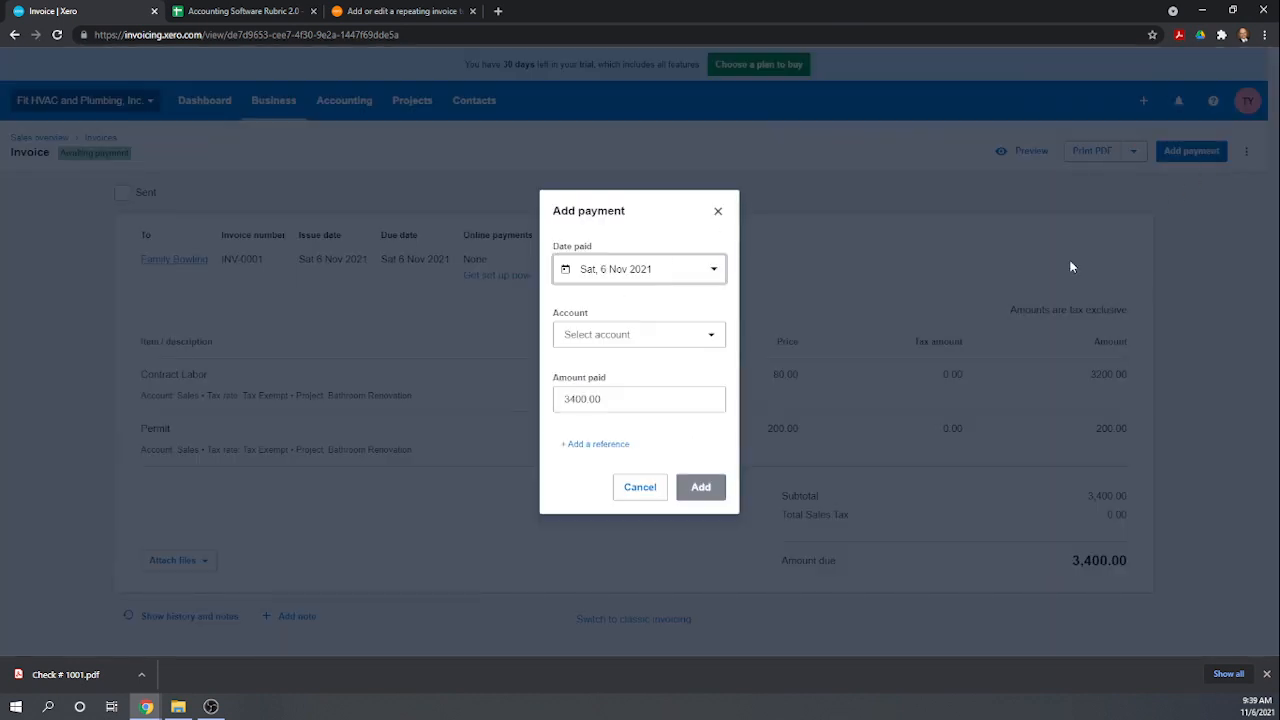
pyautogui.click(713, 338)
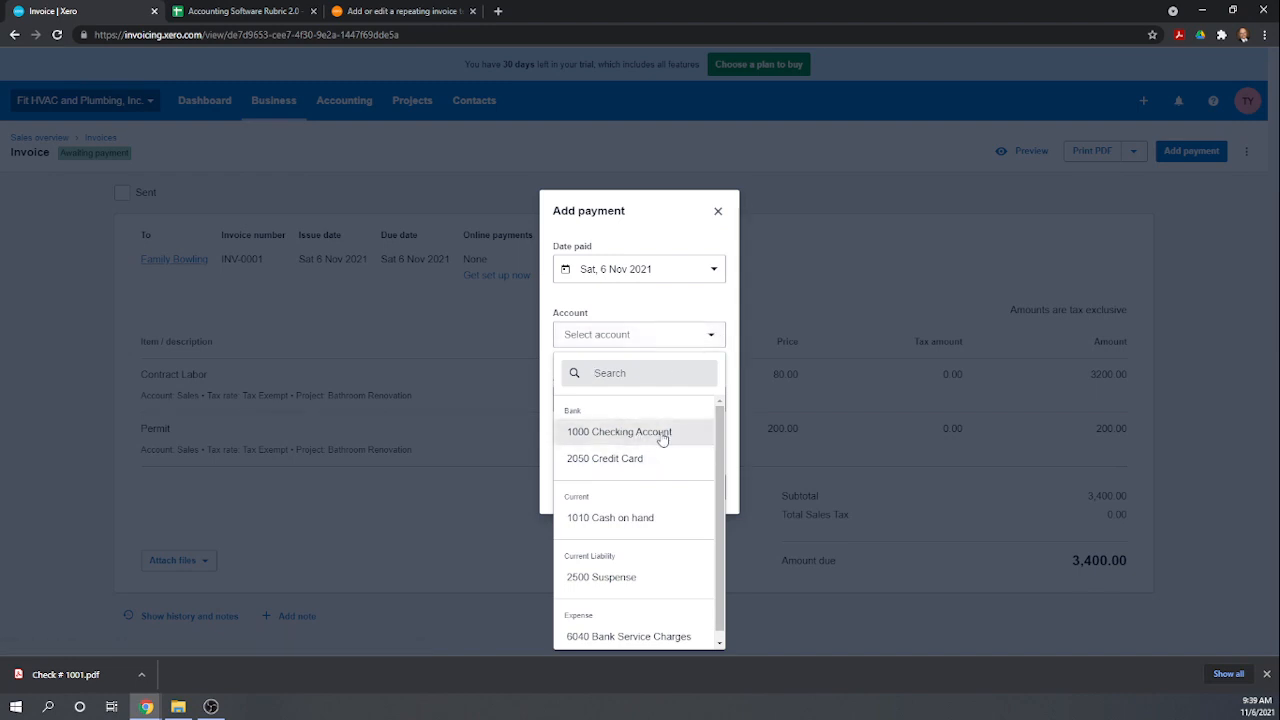
pyautogui.scroll(-1, 662, 440)
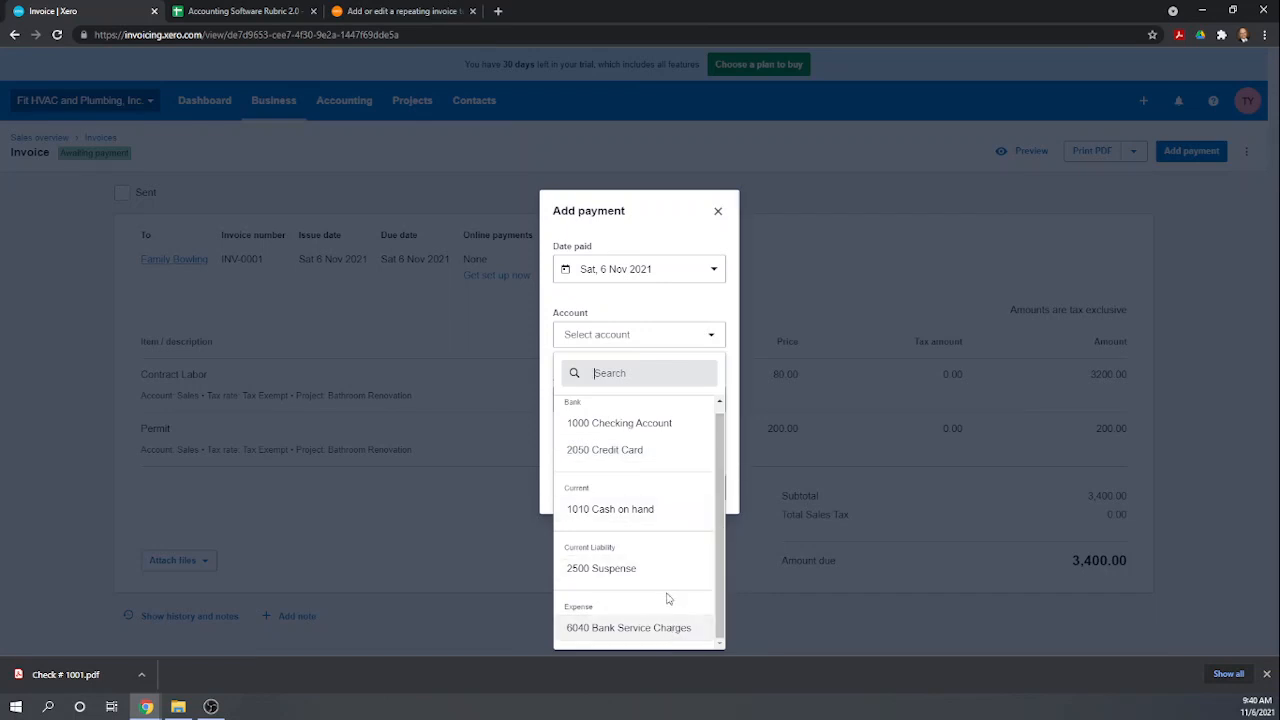
pyautogui.scroll(1, 669, 600)
pyautogui.scroll(-1, 669, 602)
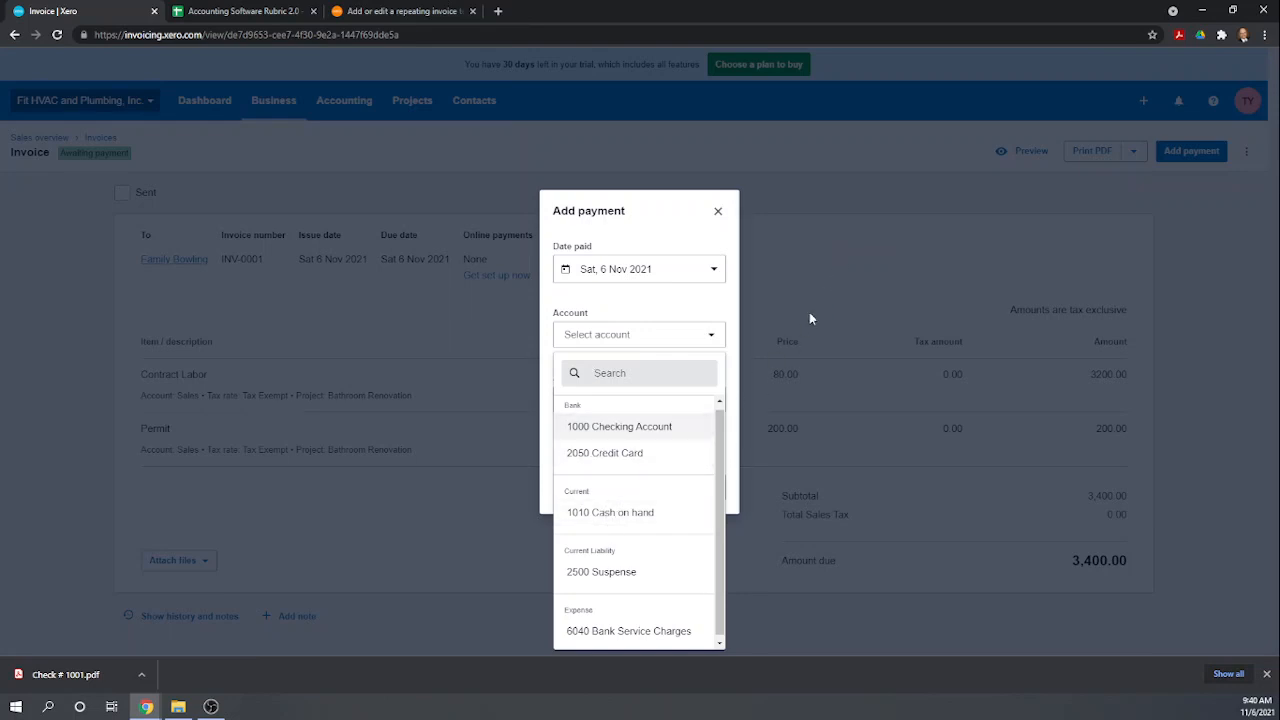
pyautogui.click(842, 267)
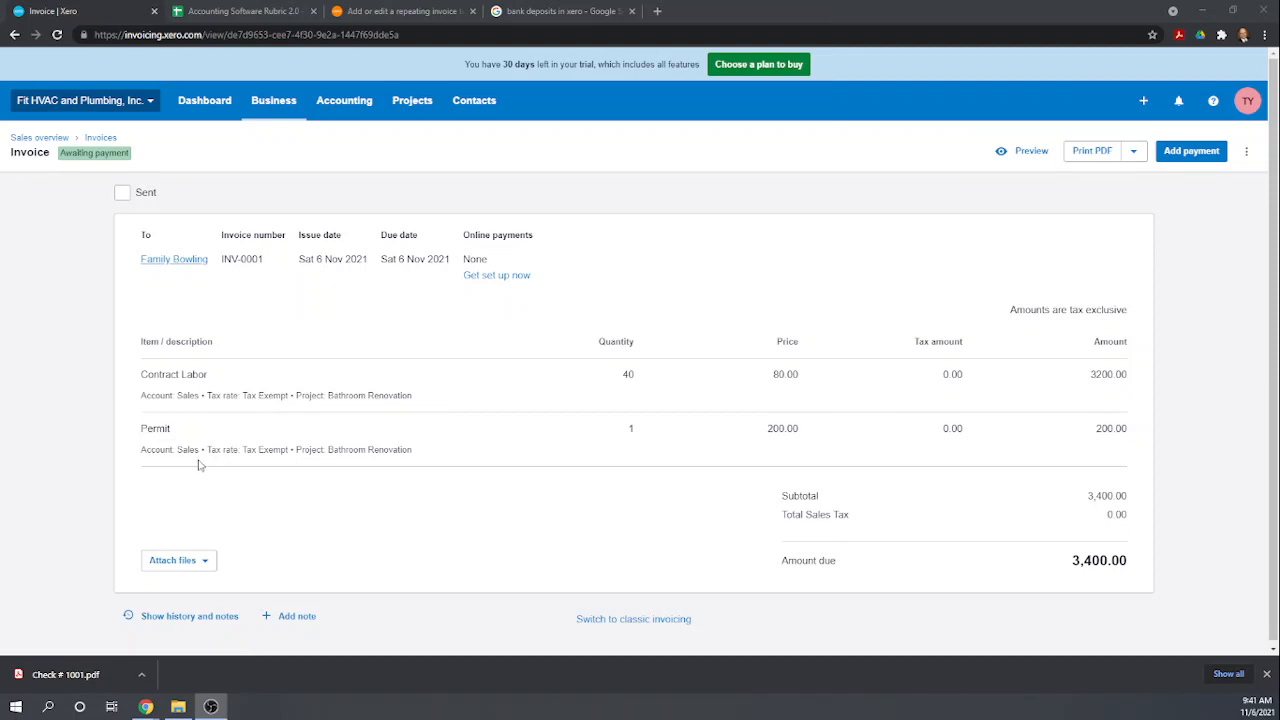
# - Consult the web search results on bank deposits in Xero and return to the list of invoices awaiting payment
pyautogui.click(575, 20)
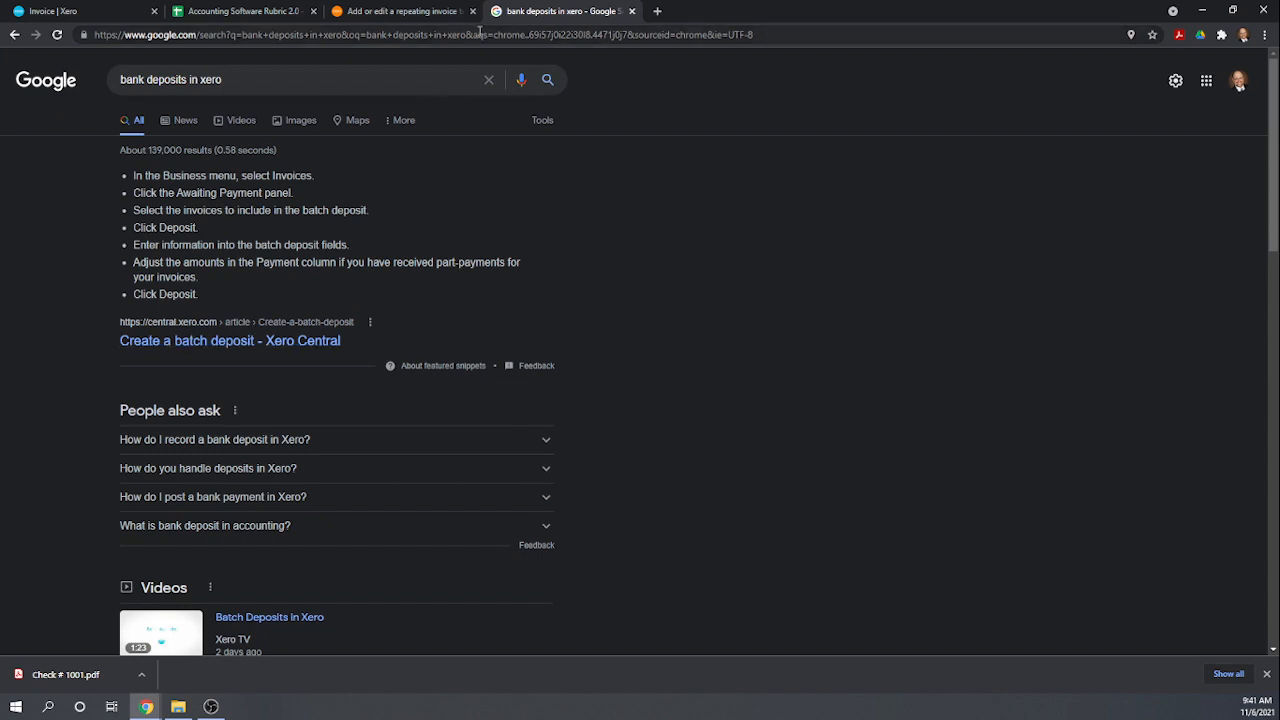
pyautogui.click(116, 12)
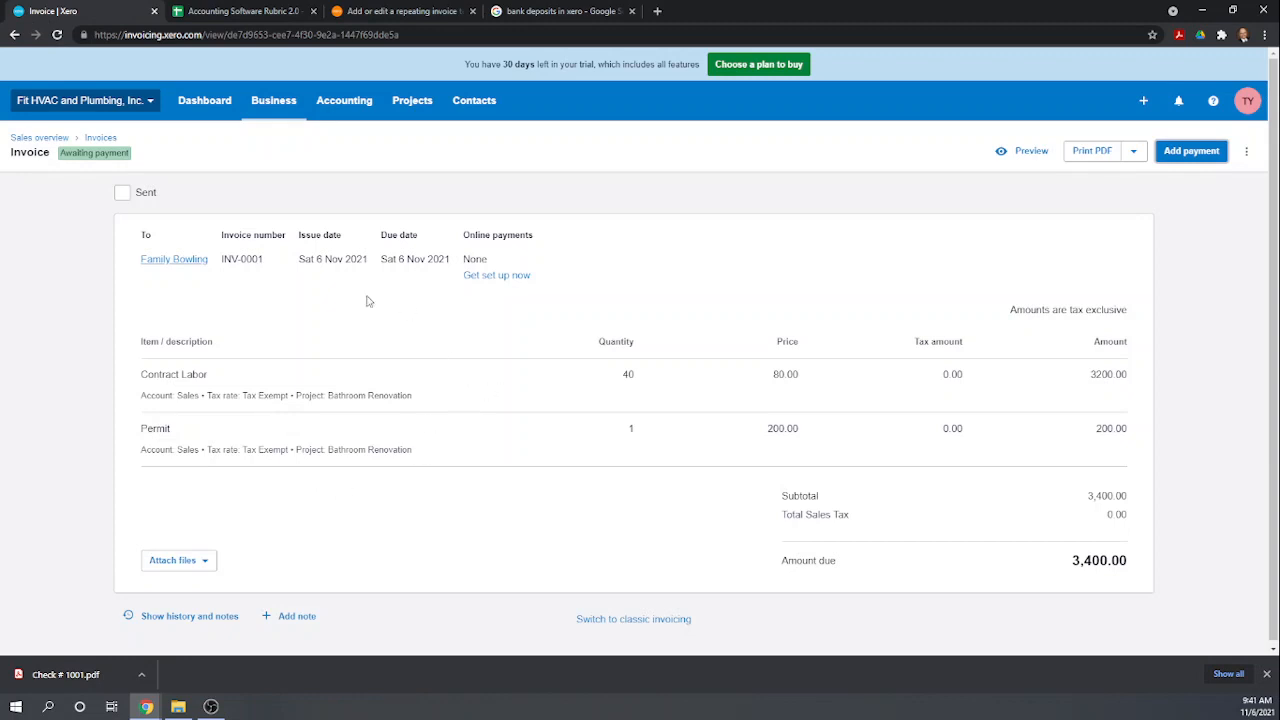
pyautogui.click(99, 139)
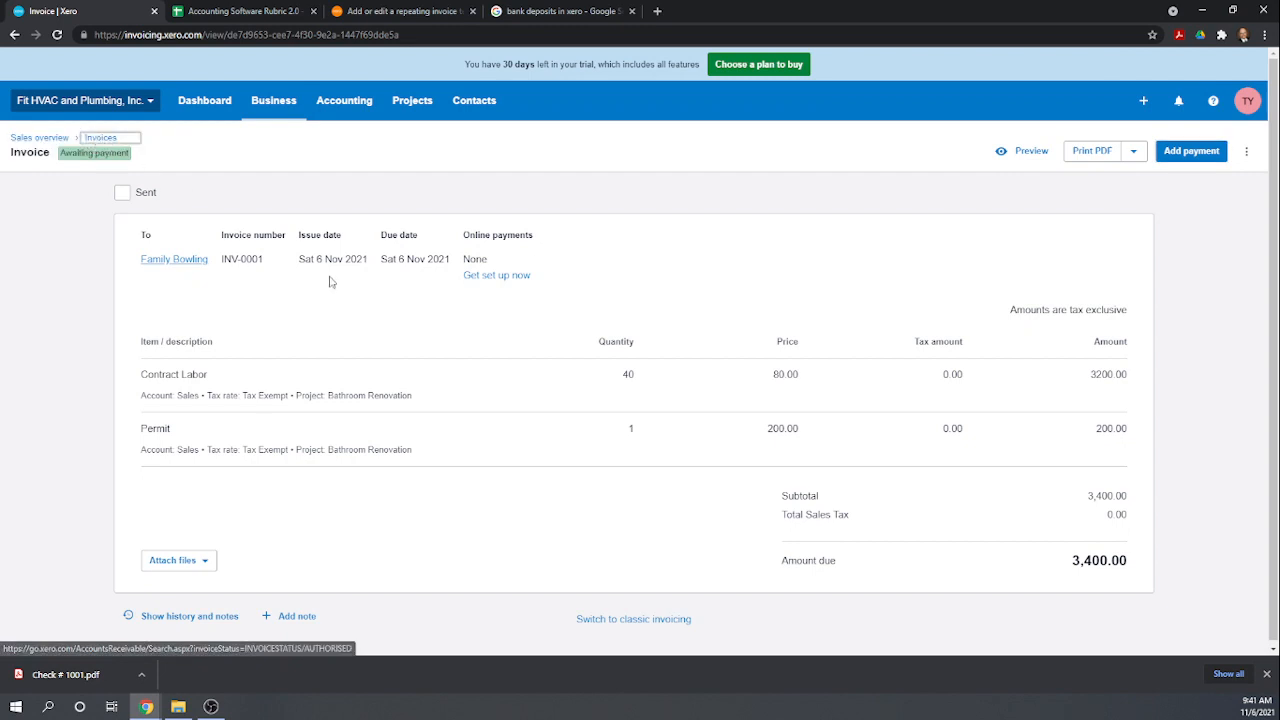
pyautogui.click(112, 141)
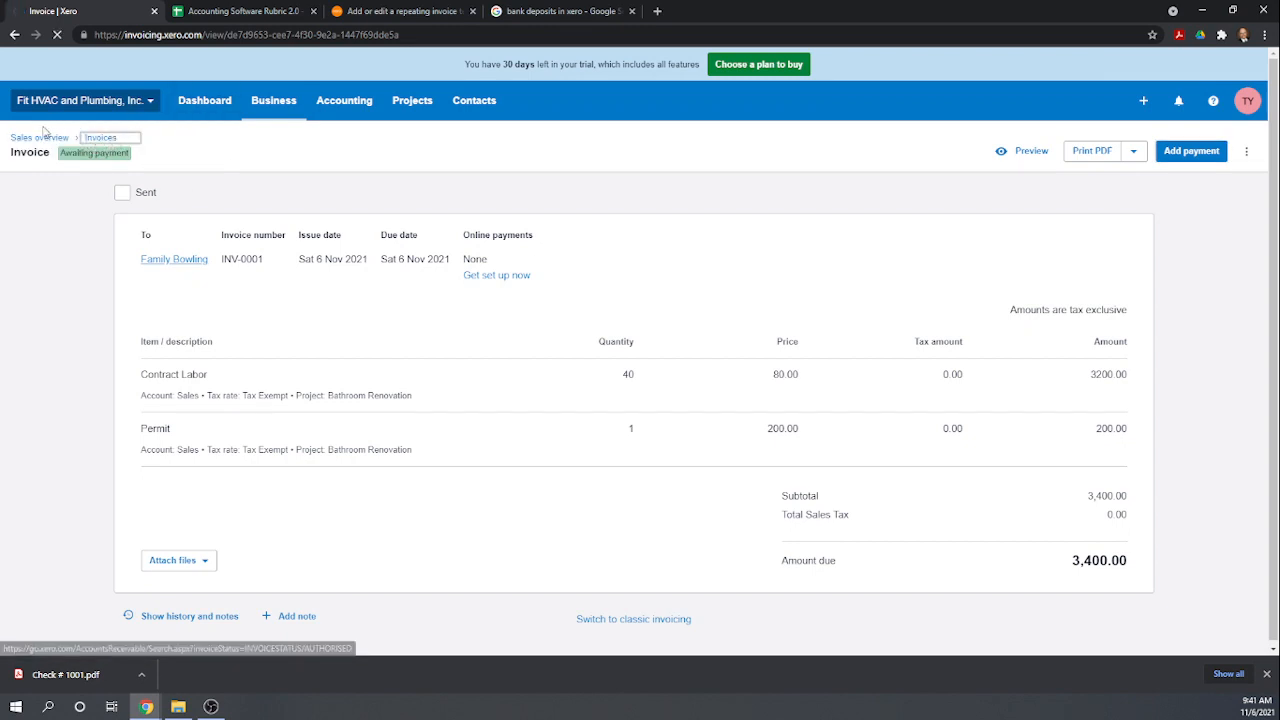
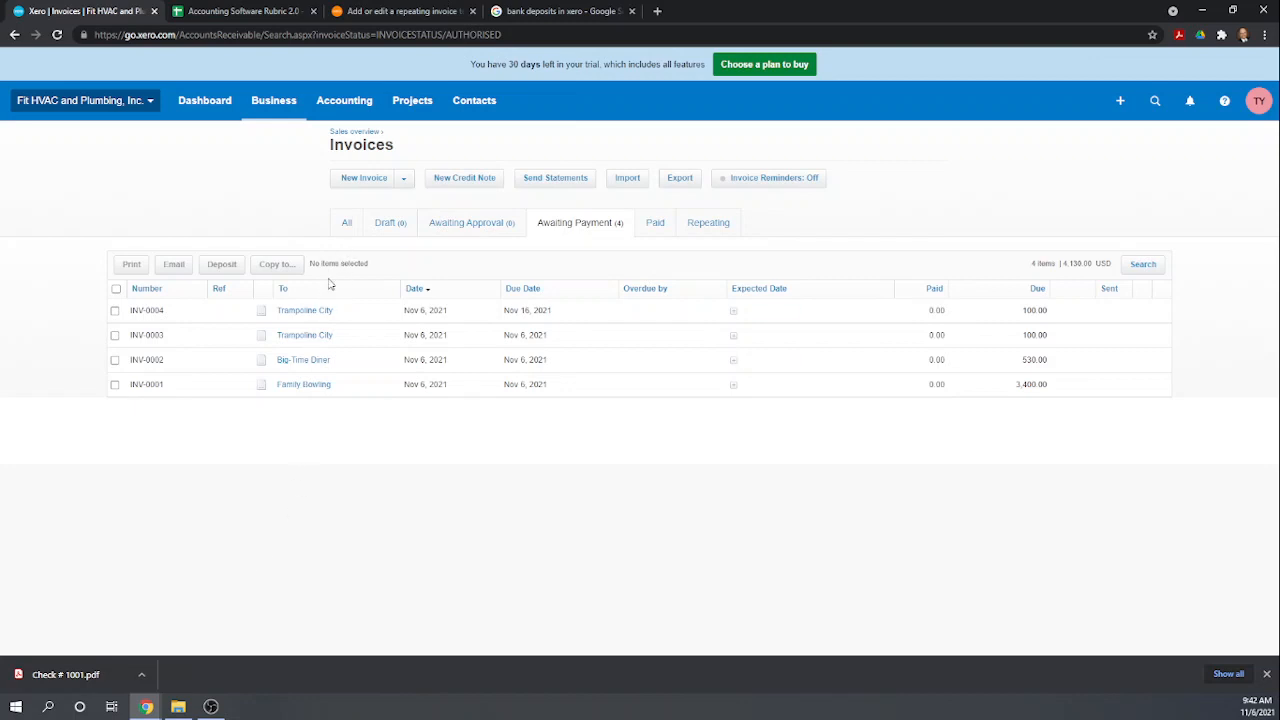
# - Examine the sales overview and its options for creating new sales documents, looking for a sales receipt
pyautogui.click(276, 100)
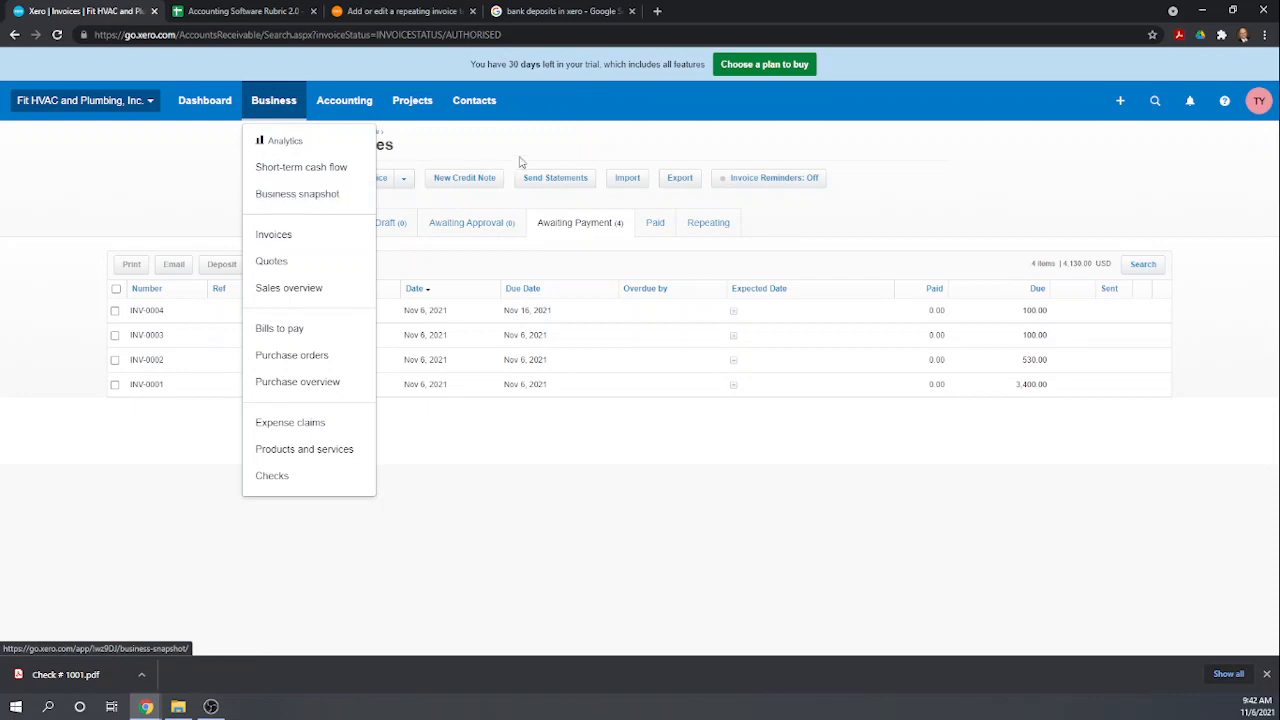
pyautogui.click(287, 290)
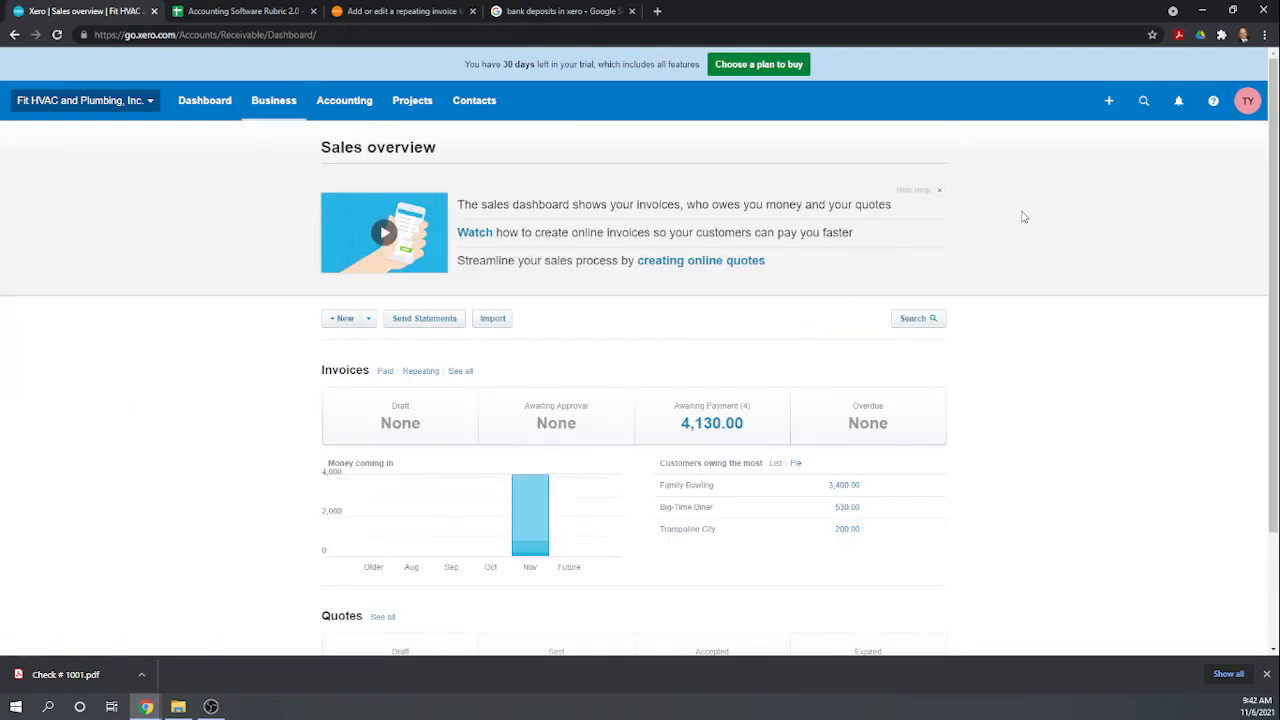
pyautogui.scroll(-1, 1023, 216)
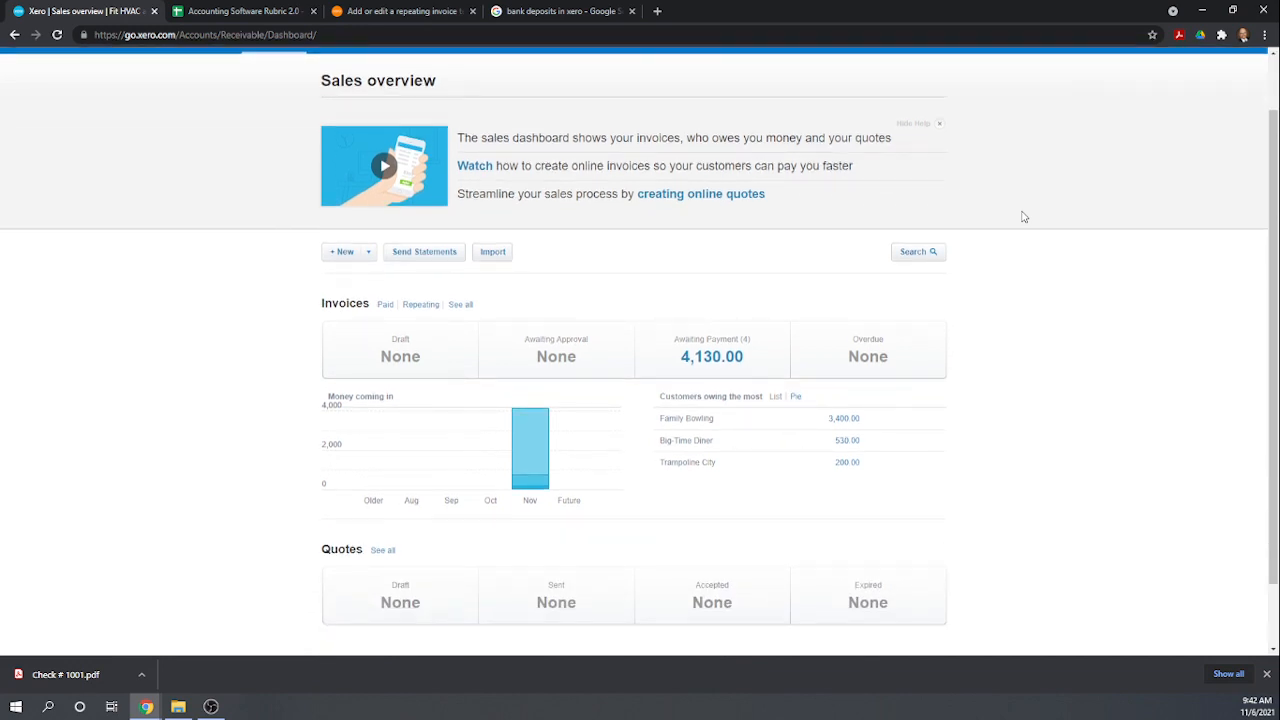
pyautogui.scroll(-1, 1023, 216)
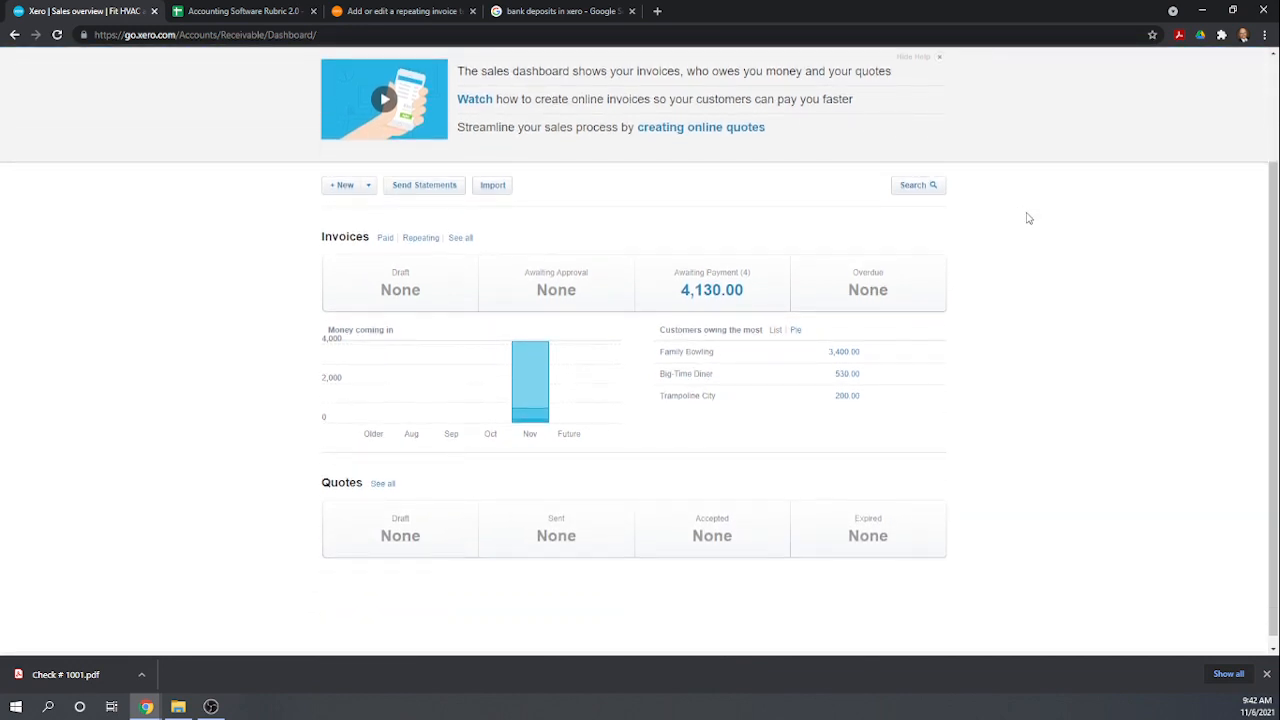
pyautogui.scroll(-1, 1029, 216)
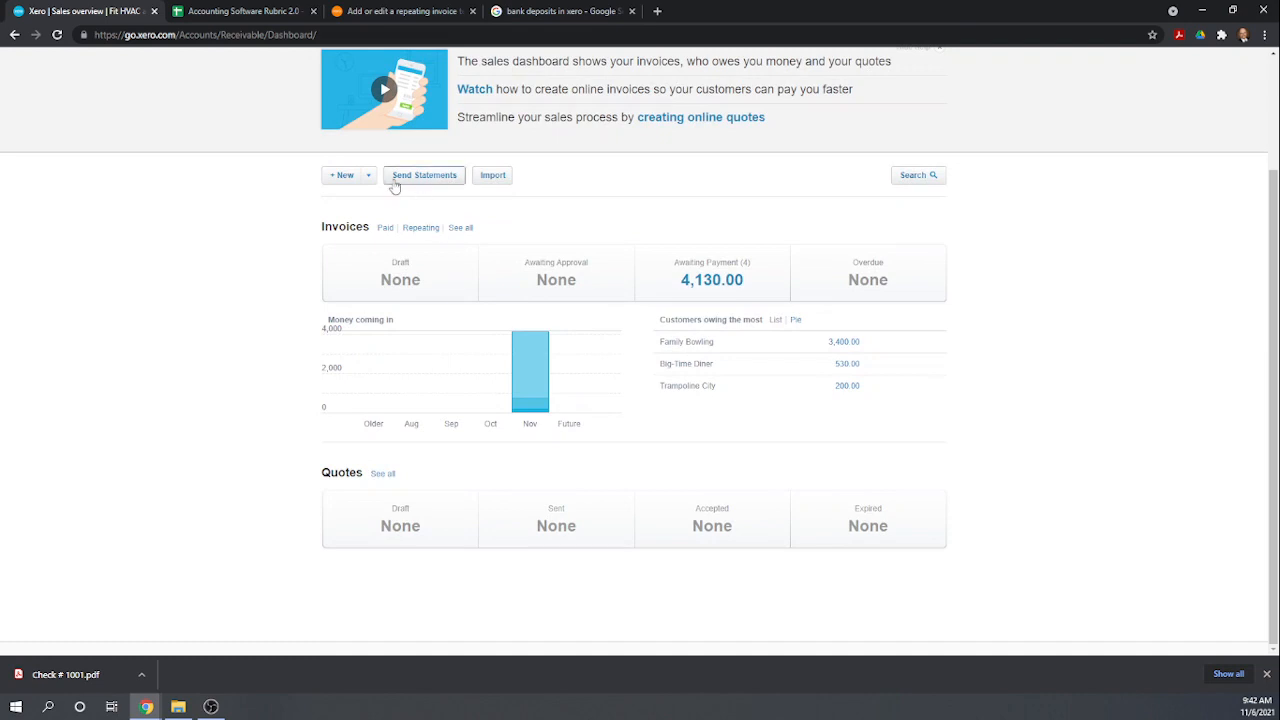
pyautogui.click(370, 177)
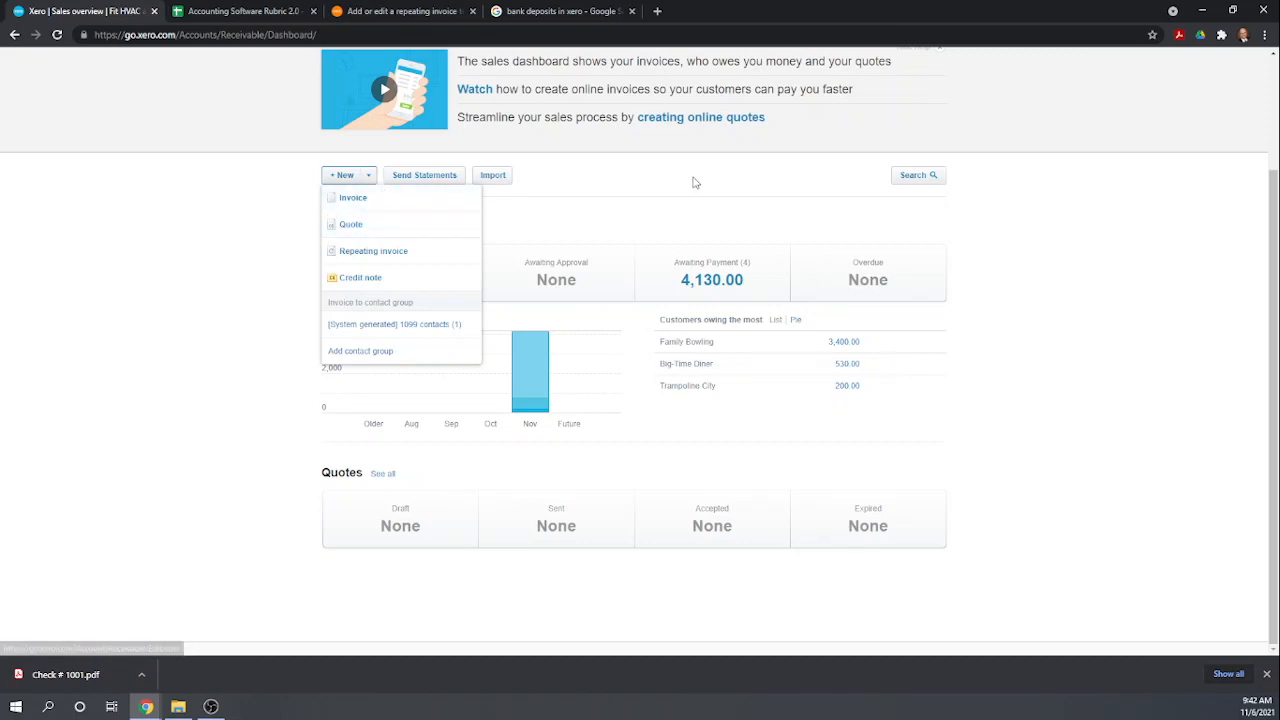
pyautogui.click(817, 218)
pyautogui.scroll(2, 1242, 182)
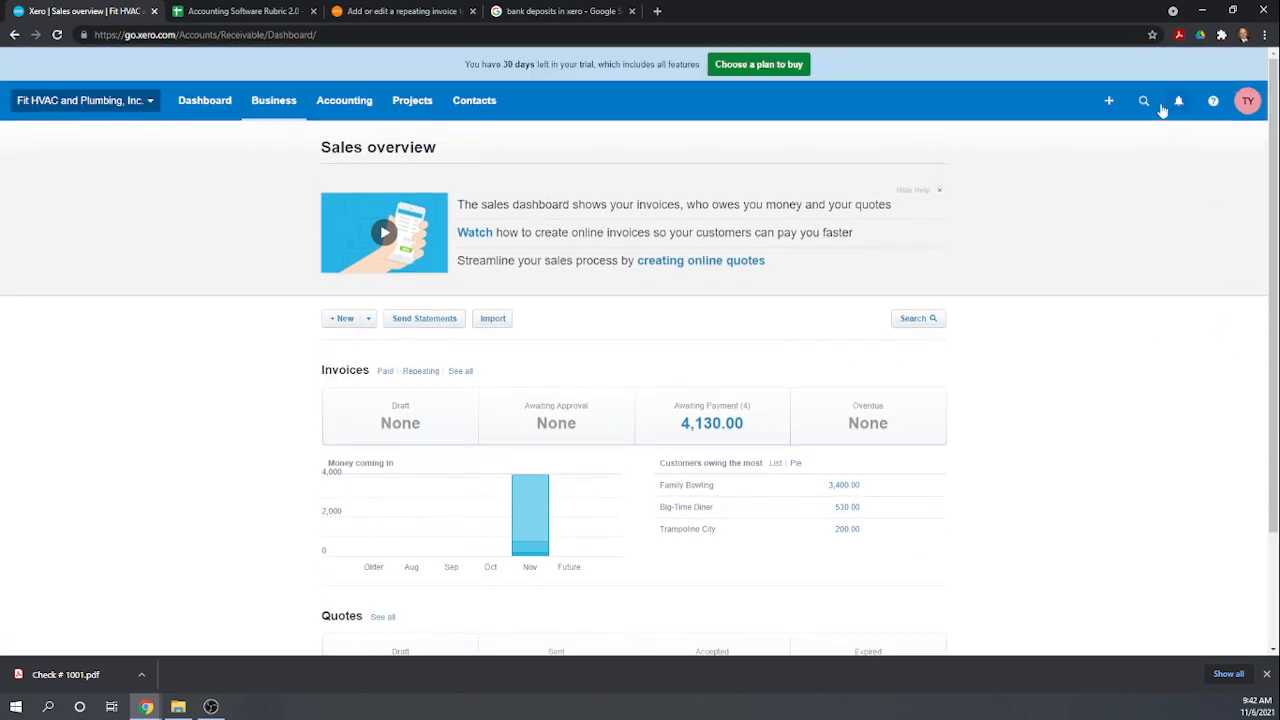
# - Start a new Receive Money transaction paid into the Checking Account
pyautogui.click(1108, 102)
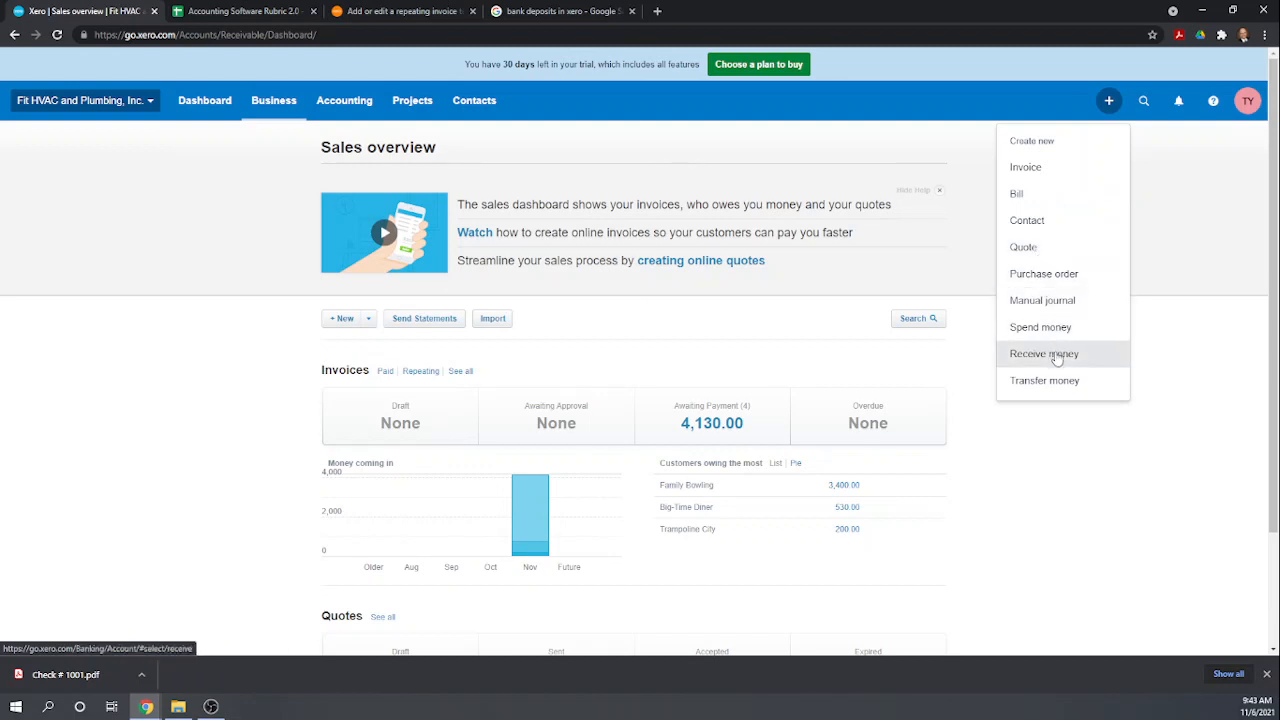
pyautogui.click(1056, 355)
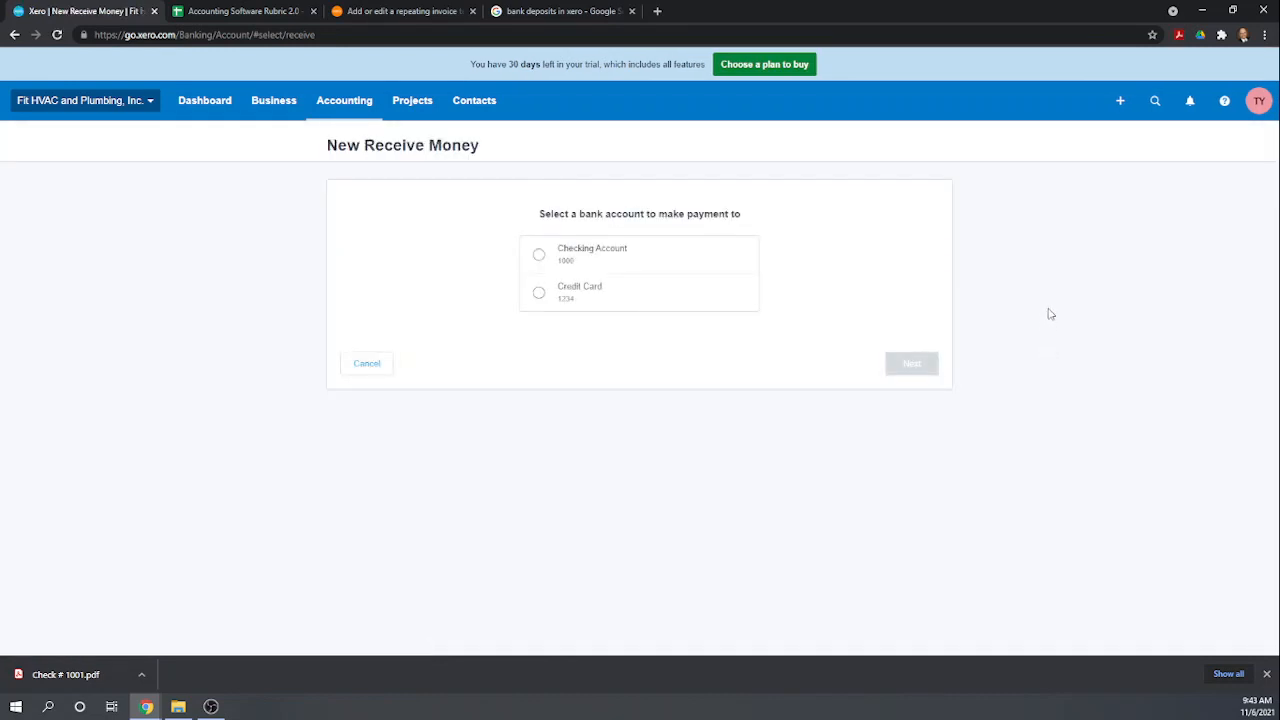
pyautogui.click(539, 257)
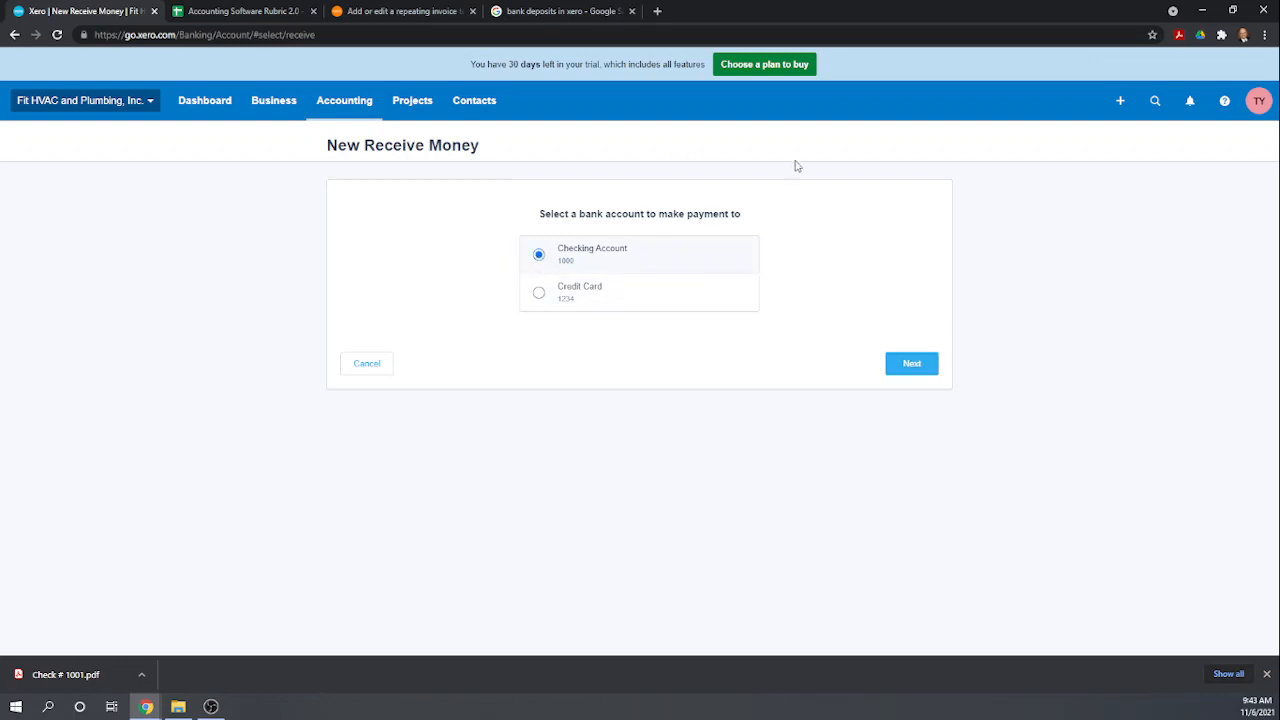
pyautogui.click(911, 366)
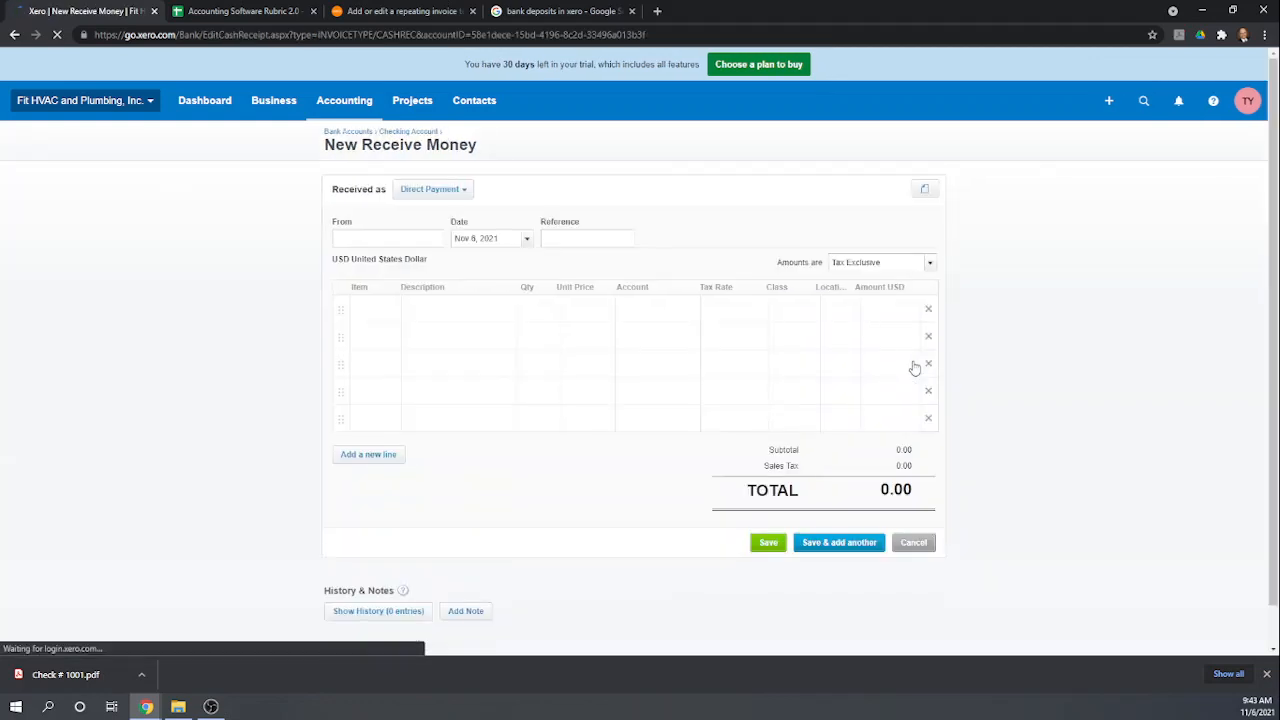
# - Enter the new contact Walk in Customer as the payer and add the PW Plumbing Widgets item to the first line
pyautogui.click(402, 236)
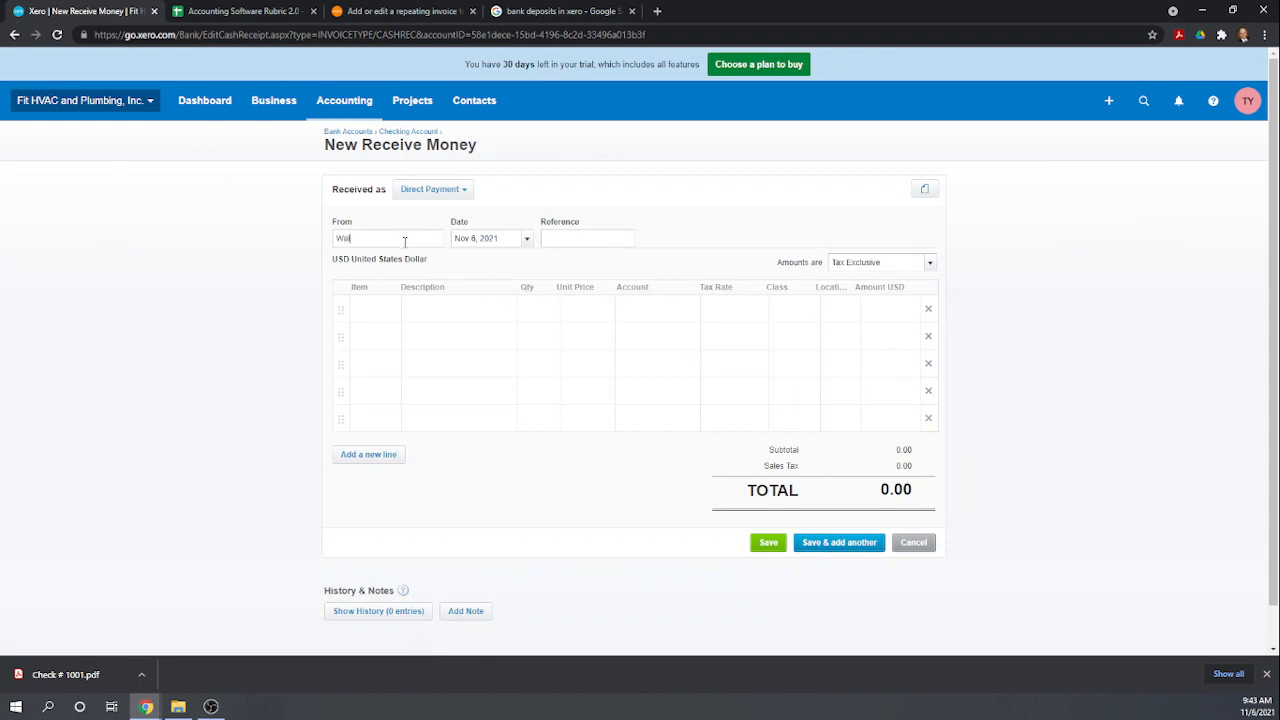
pyautogui.write('Walk in Customer')
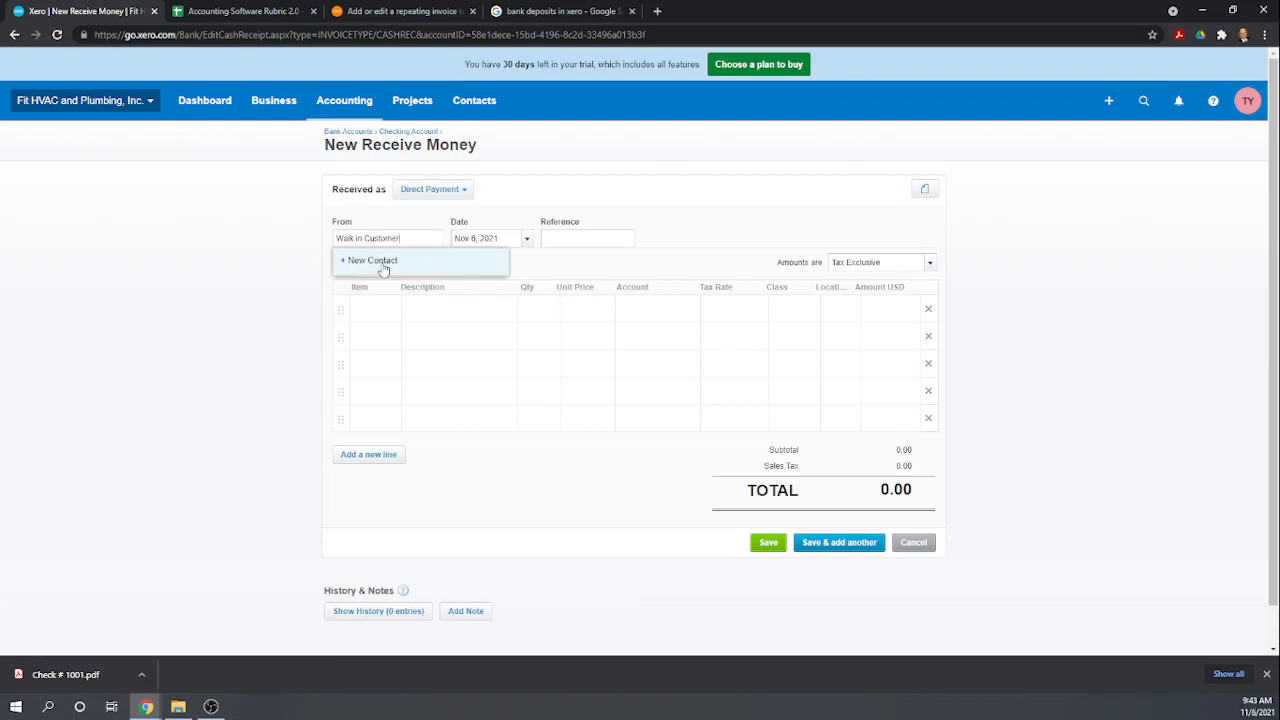
pyautogui.click(383, 262)
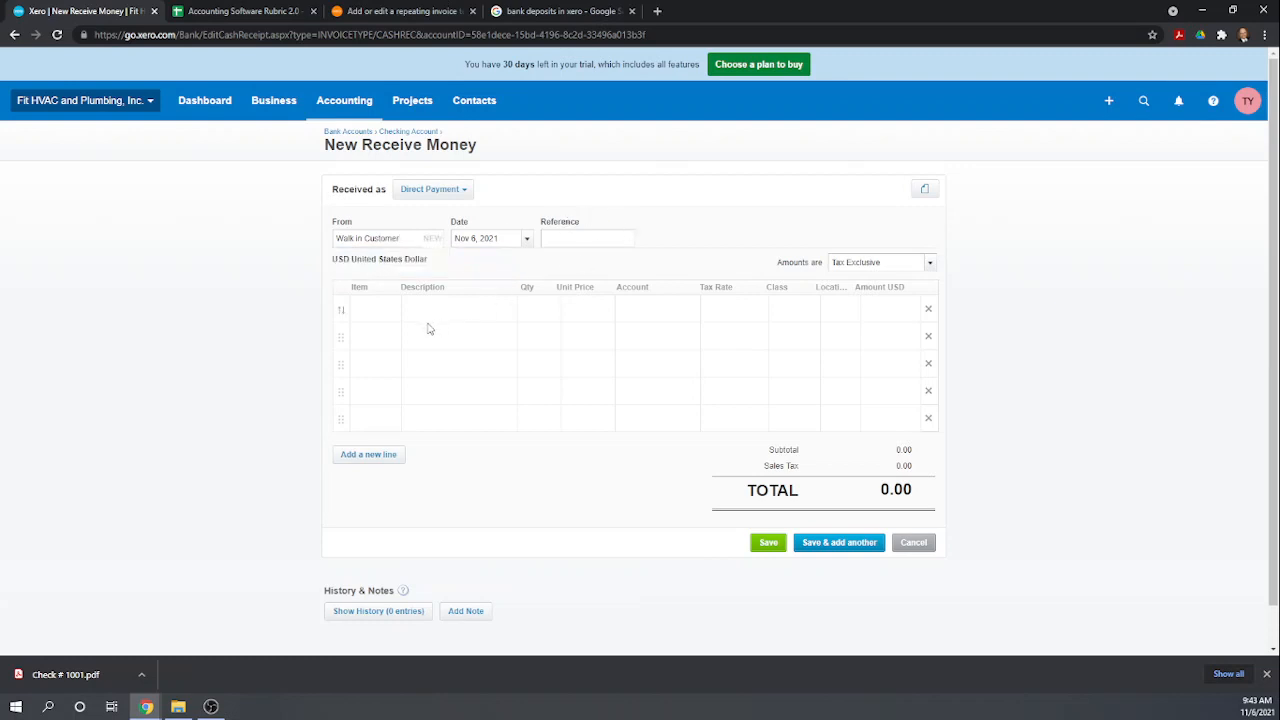
pyautogui.click(367, 308)
pyautogui.write('pw')
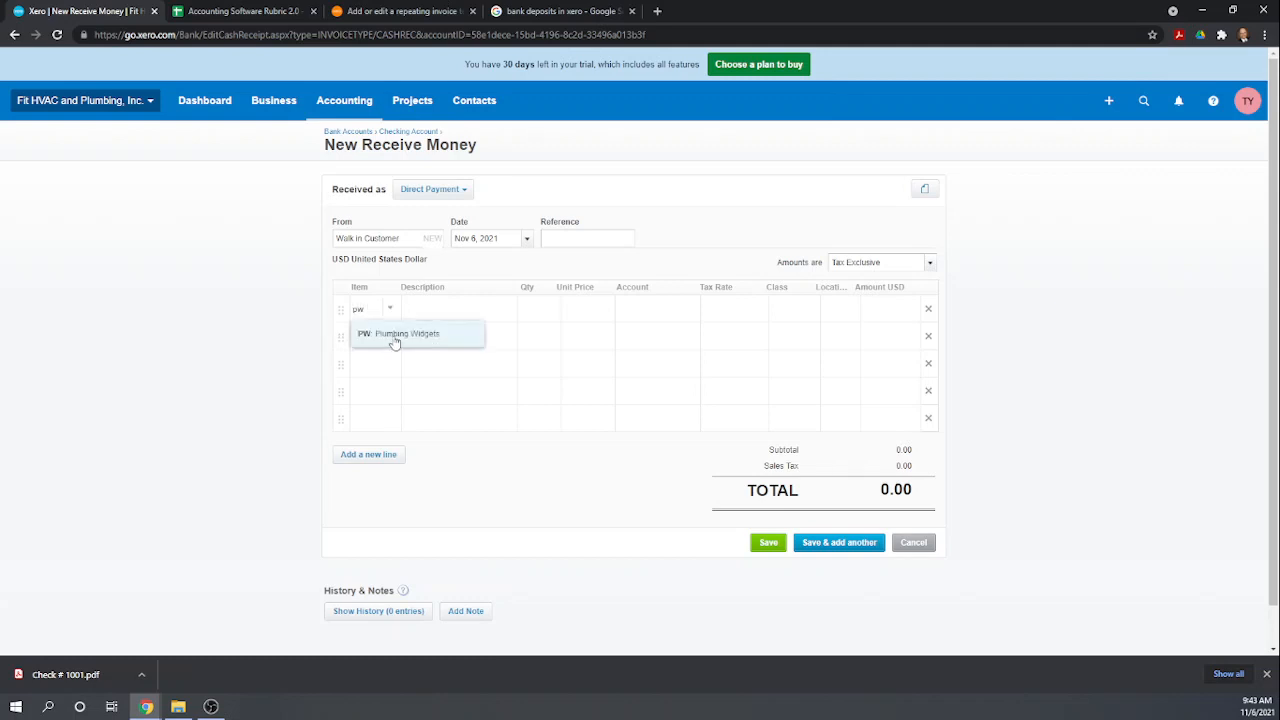
pyautogui.click(391, 340)
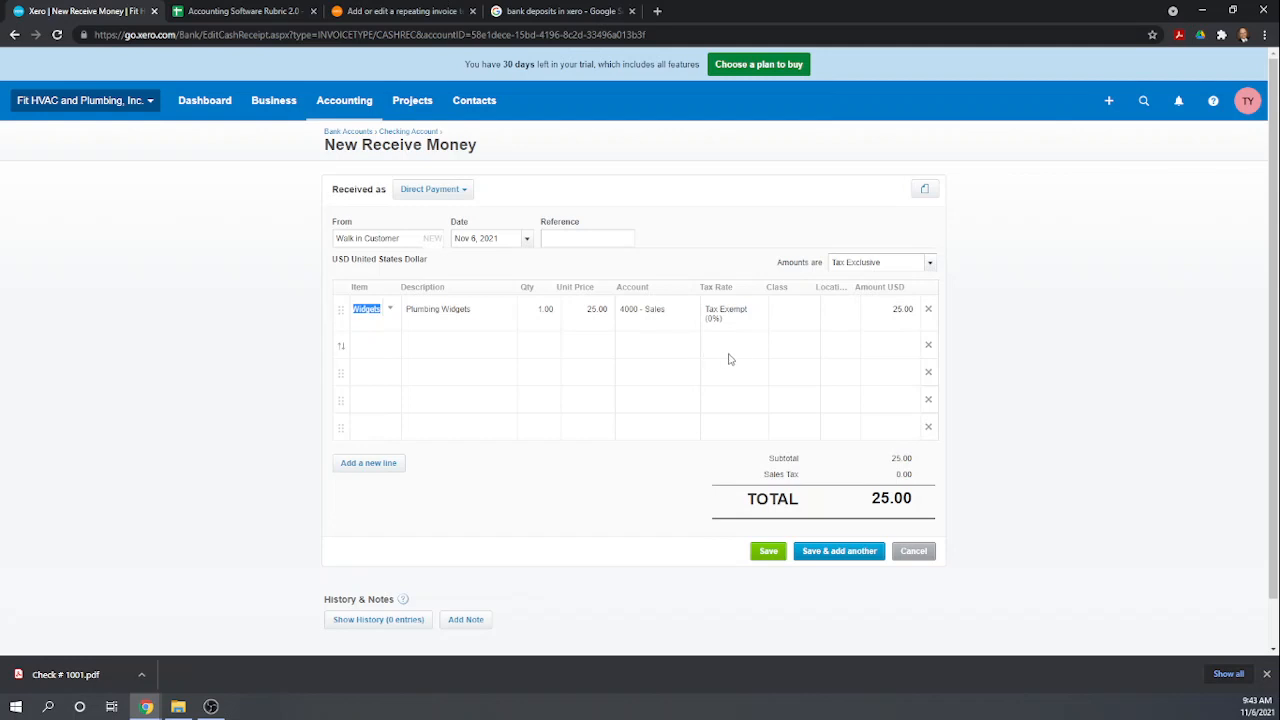
# - Keep Direct Payment as the received-as type and save the Walk in Customer receipt
pyautogui.scroll(-1, 799, 376)
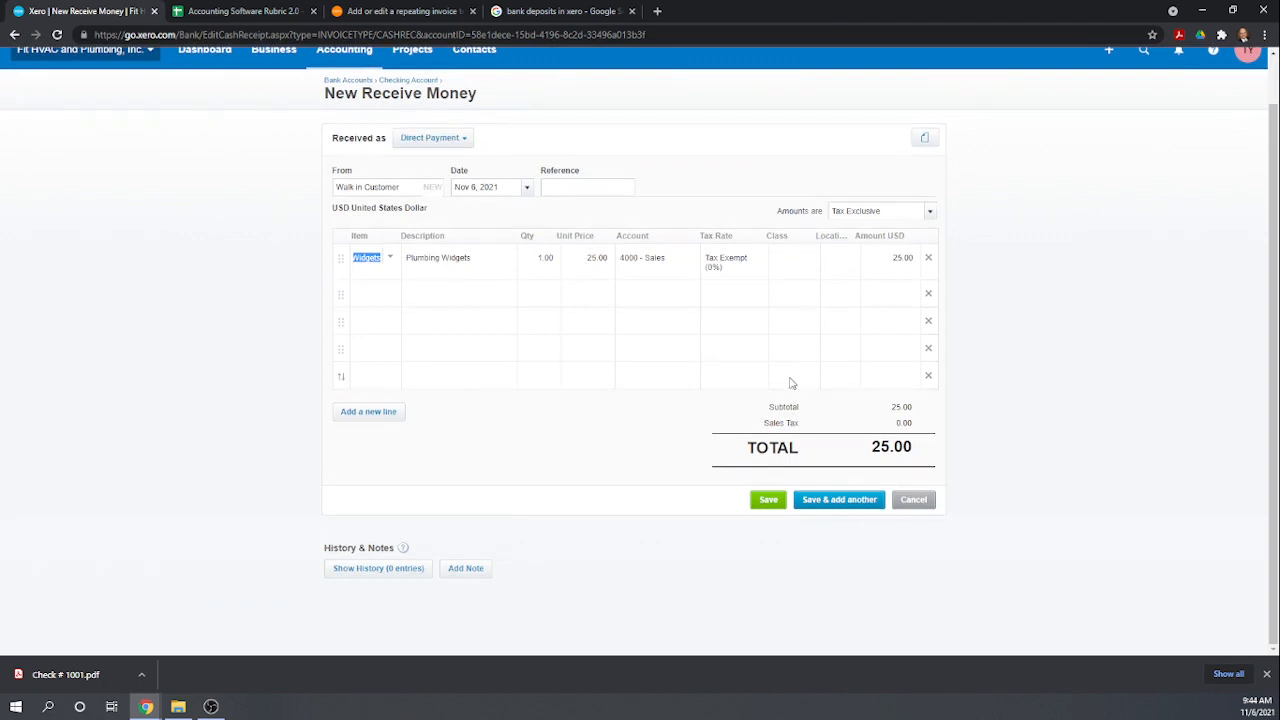
pyautogui.click(463, 140)
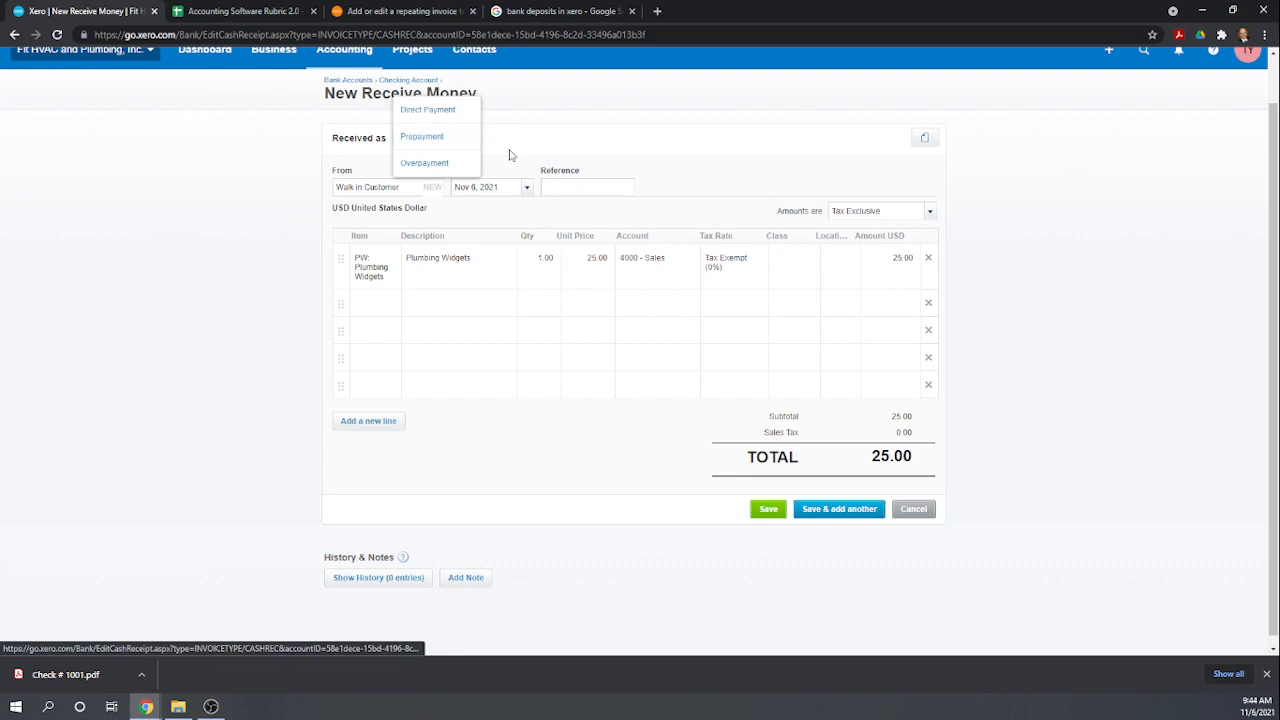
pyautogui.click(442, 112)
pyautogui.scroll(-1, 677, 177)
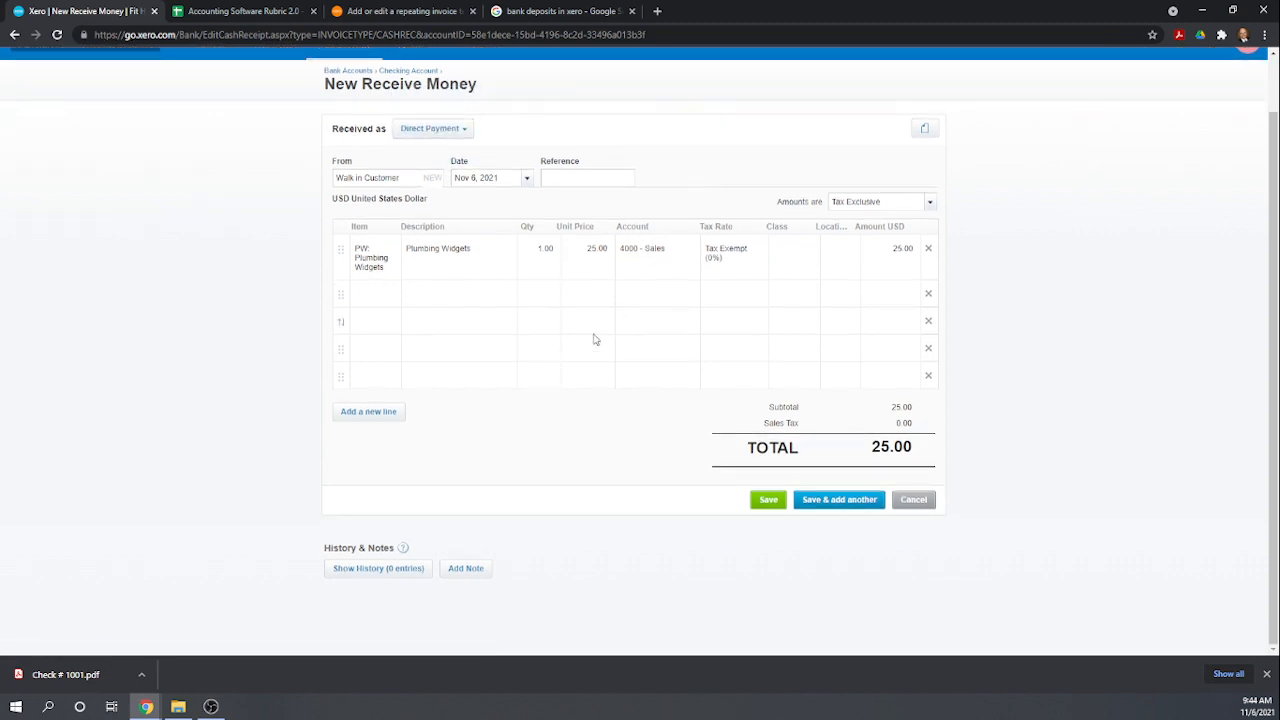
pyautogui.scroll(1, 960, 576)
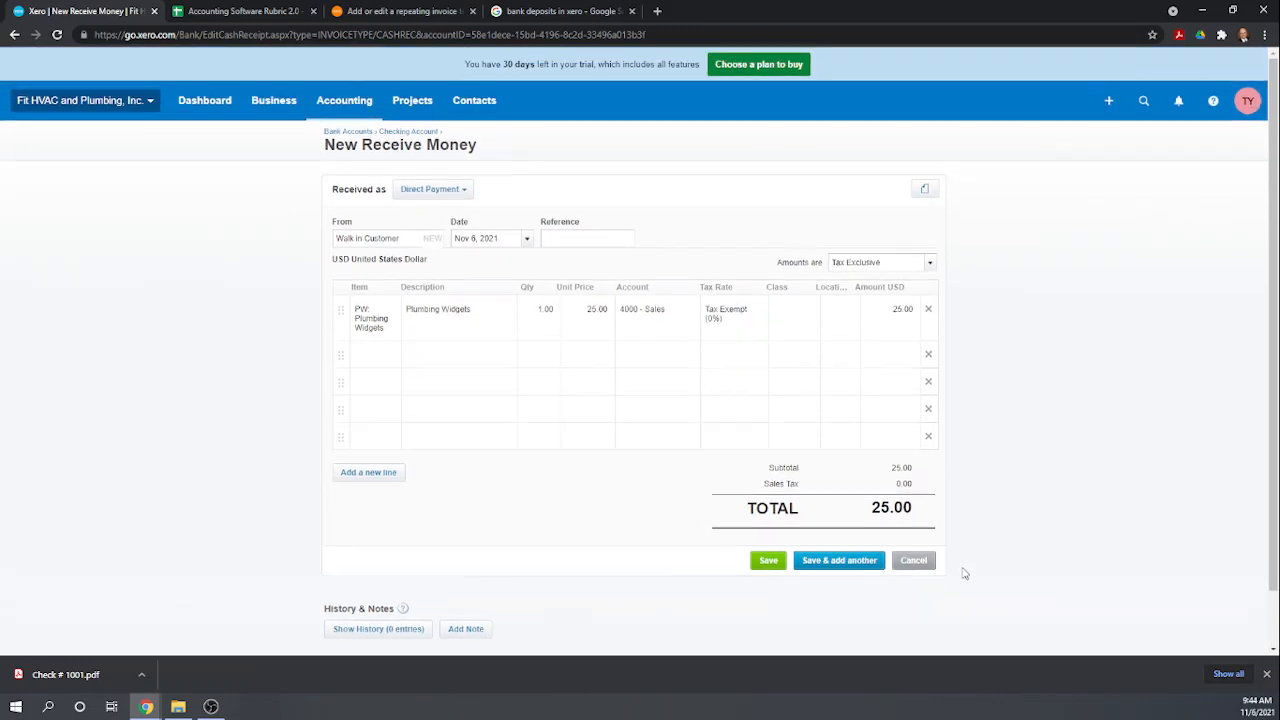
pyautogui.scroll(-1, 980, 580)
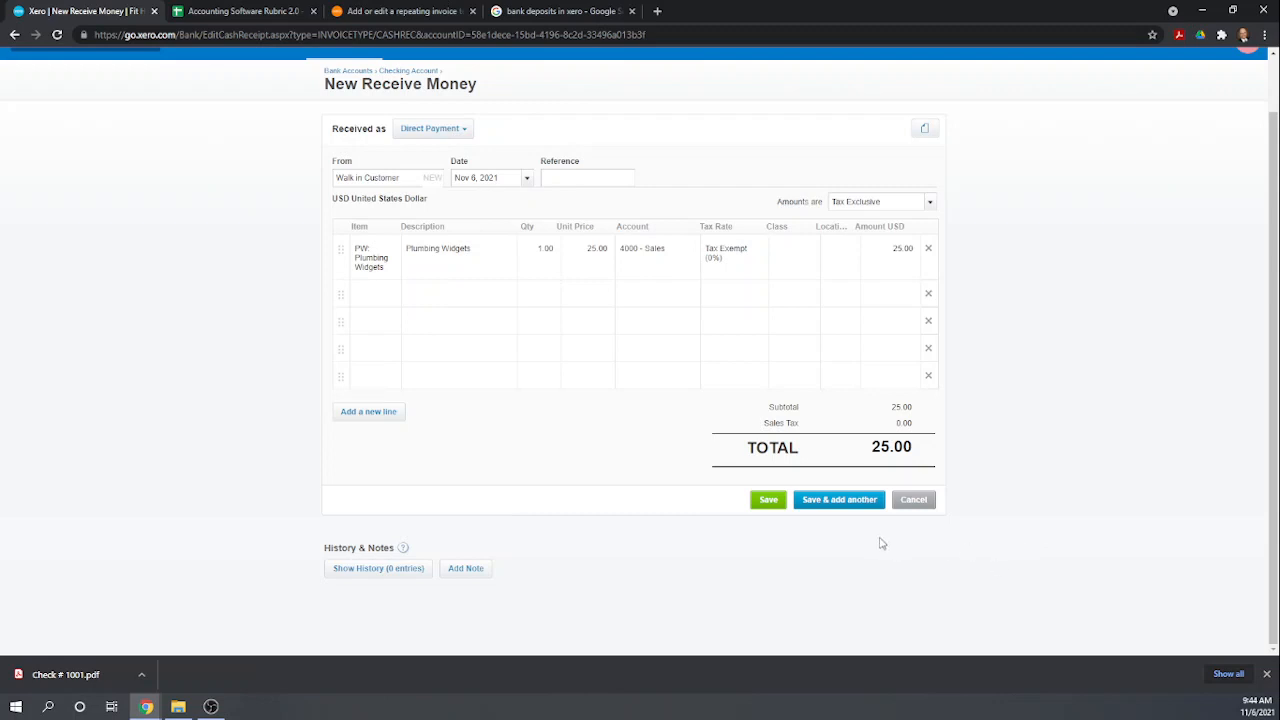
pyautogui.click(768, 502)
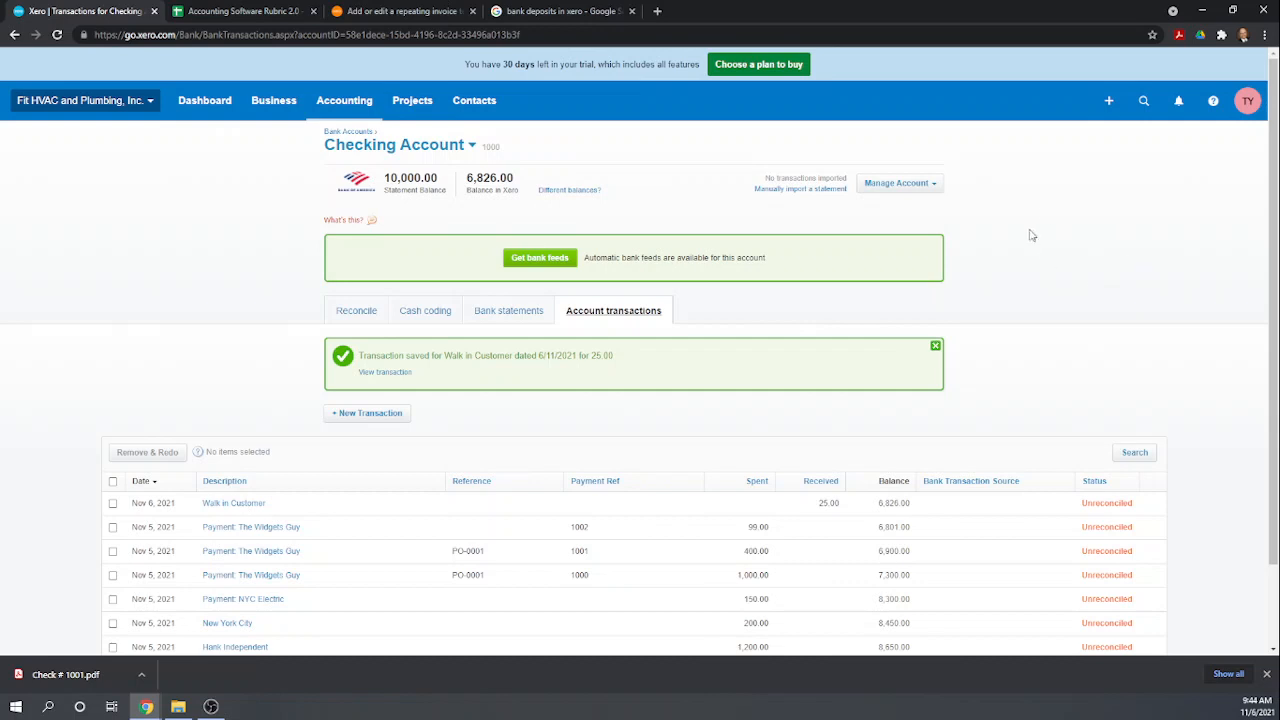
# - Open the Big-Time Diner invoice INV-0002 from the invoices list and review its payment status and amount due
pyautogui.scroll(-1, 1068, 225)
pyautogui.scroll(1, 1068, 225)
pyautogui.click(274, 104)
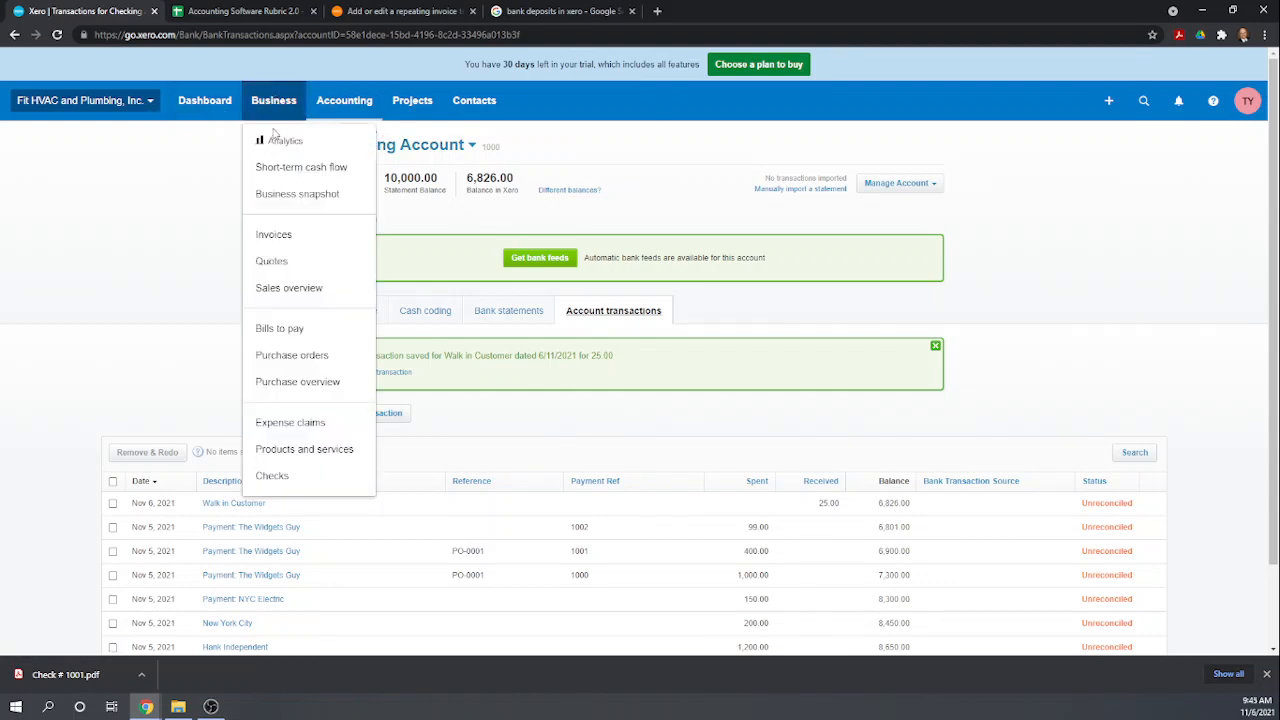
pyautogui.click(274, 240)
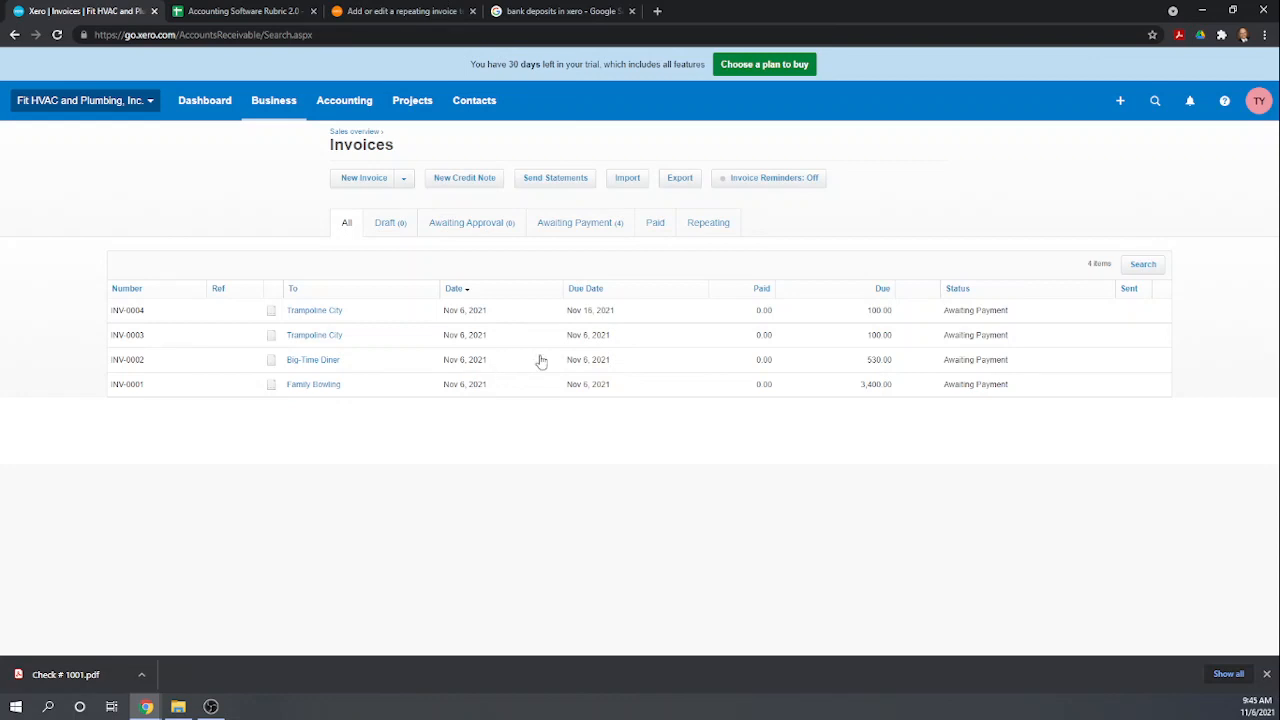
pyautogui.click(273, 370)
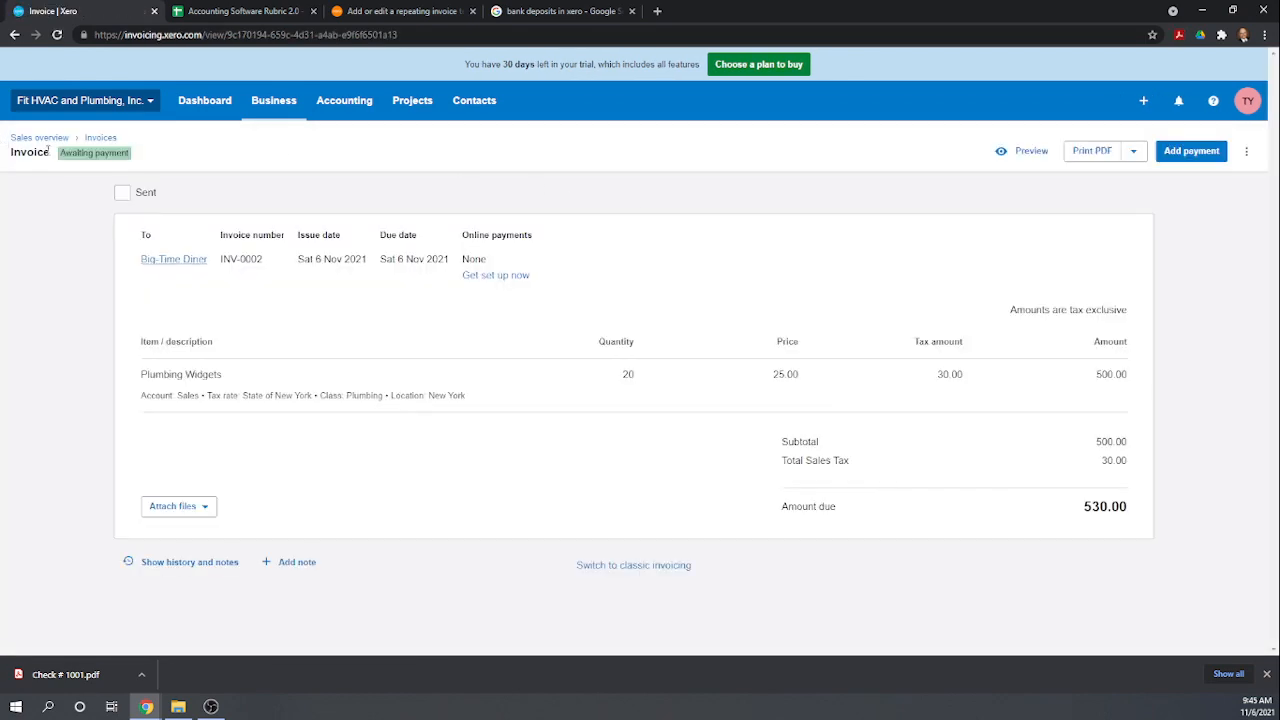
# - Start a batch deposit for the Big-Time Diner and Family Bowling invoices that are awaiting payment
pyautogui.click(100, 138)
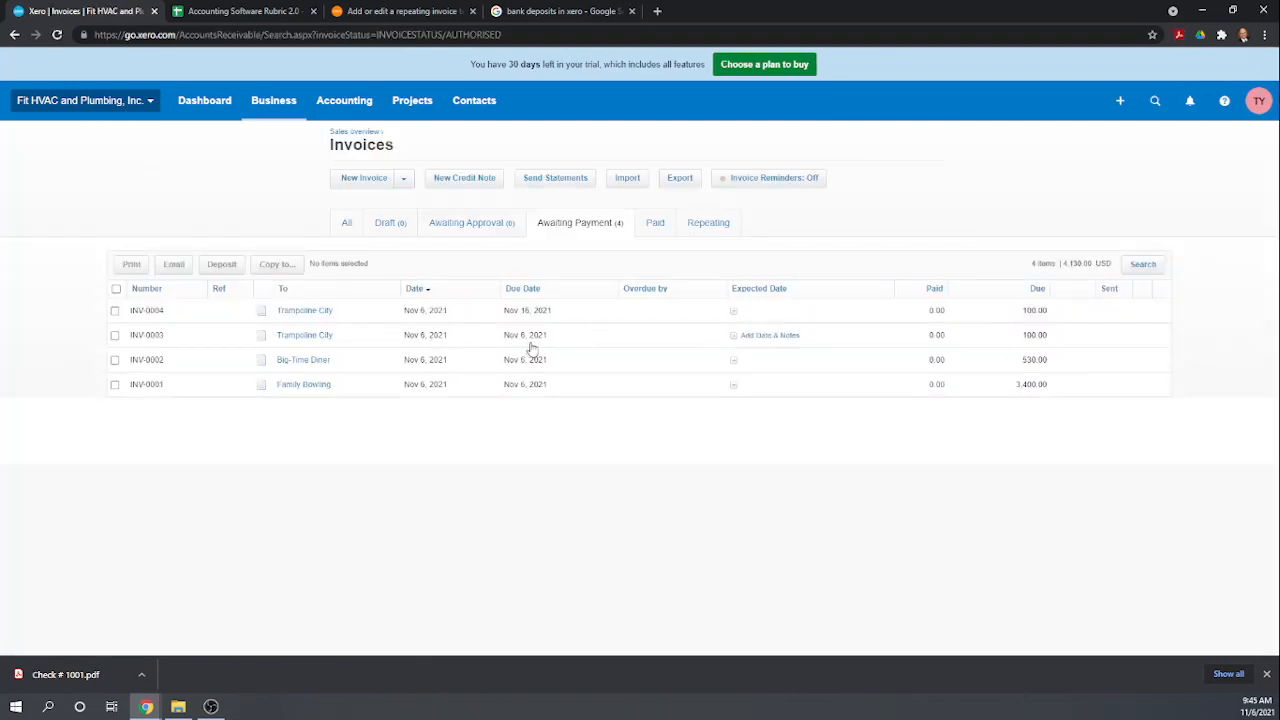
pyautogui.click(115, 361)
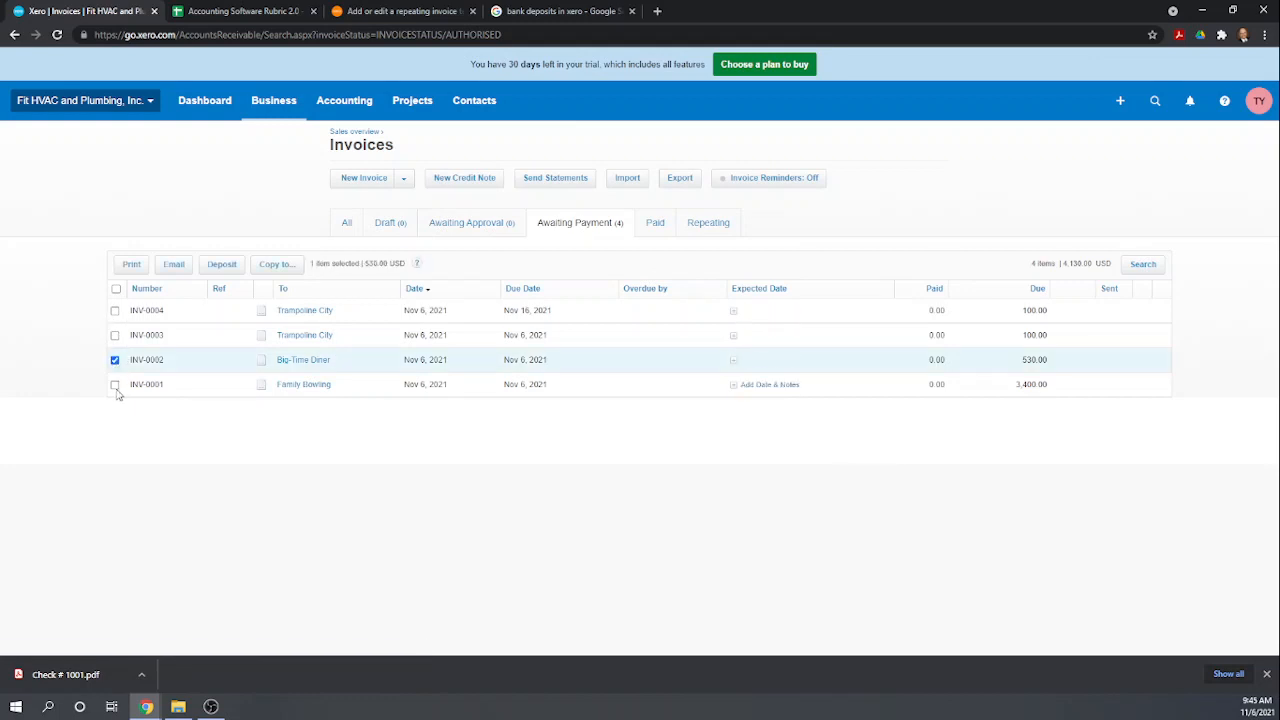
pyautogui.click(115, 386)
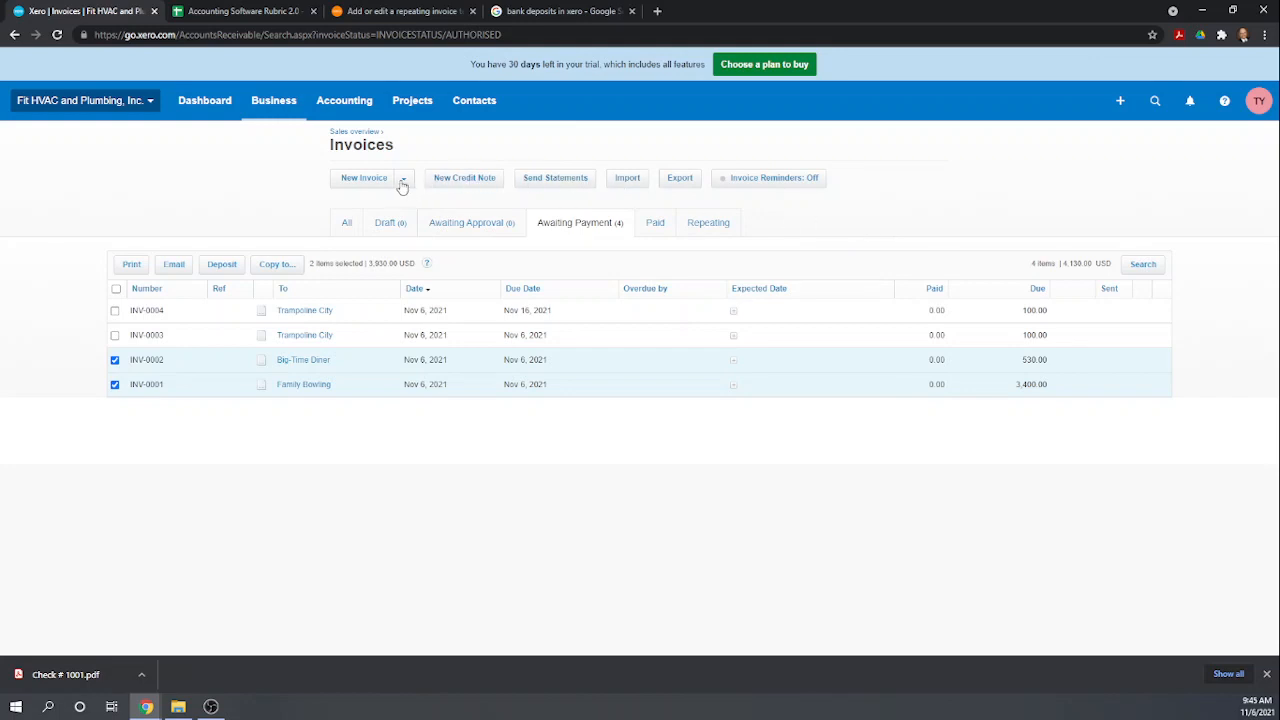
pyautogui.click(224, 264)
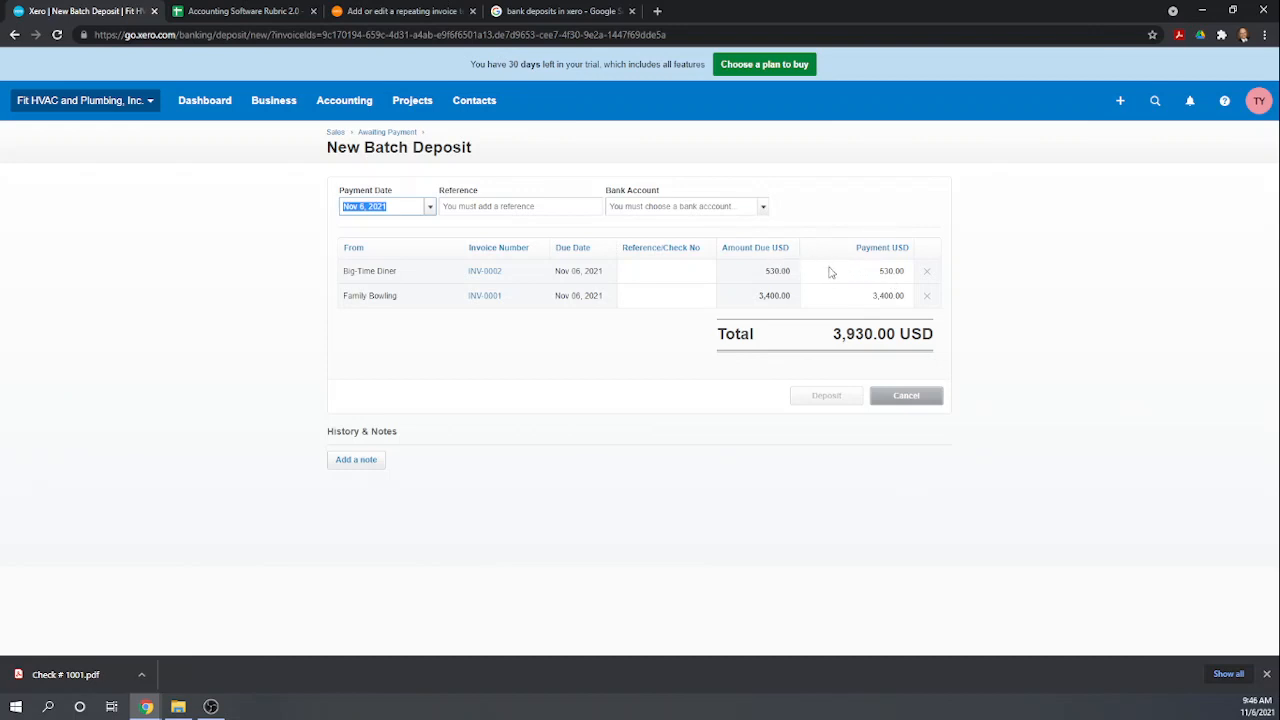
# - Set the Big-Time Diner payment in the batch deposit to a short payment of 200
pyautogui.click(882, 271)
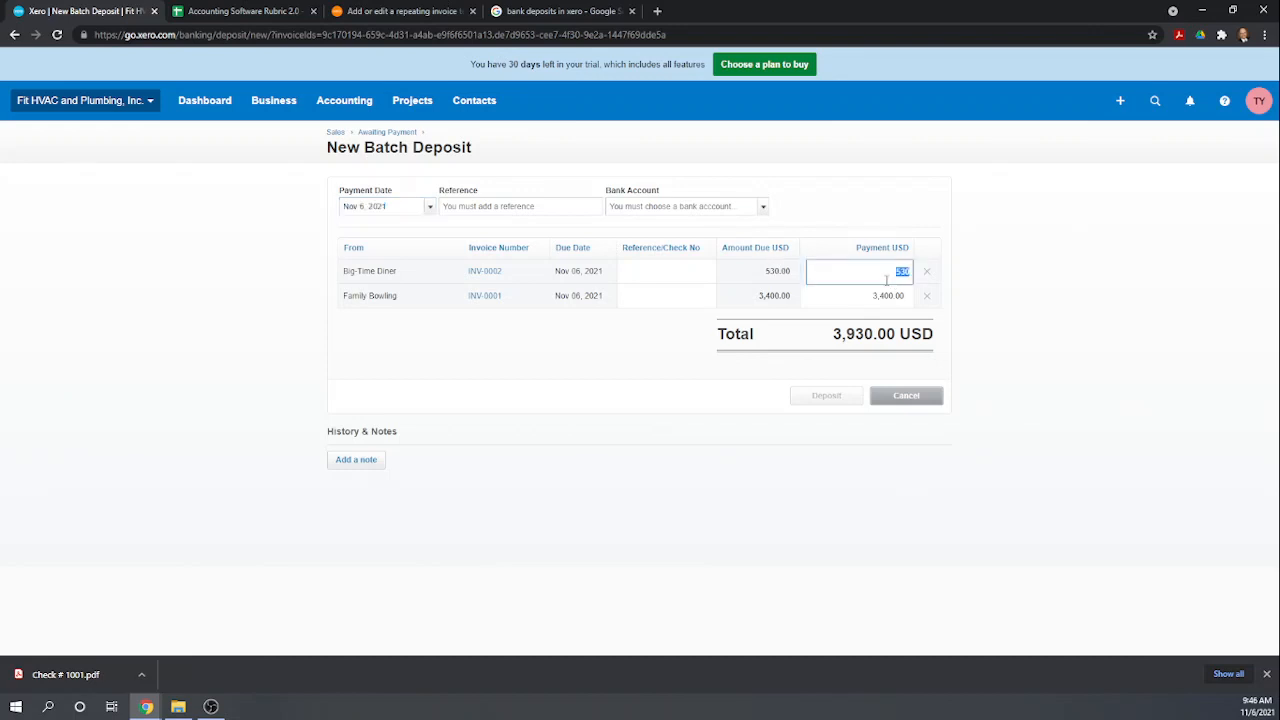
pyautogui.write('200')
pyautogui.click(843, 211)
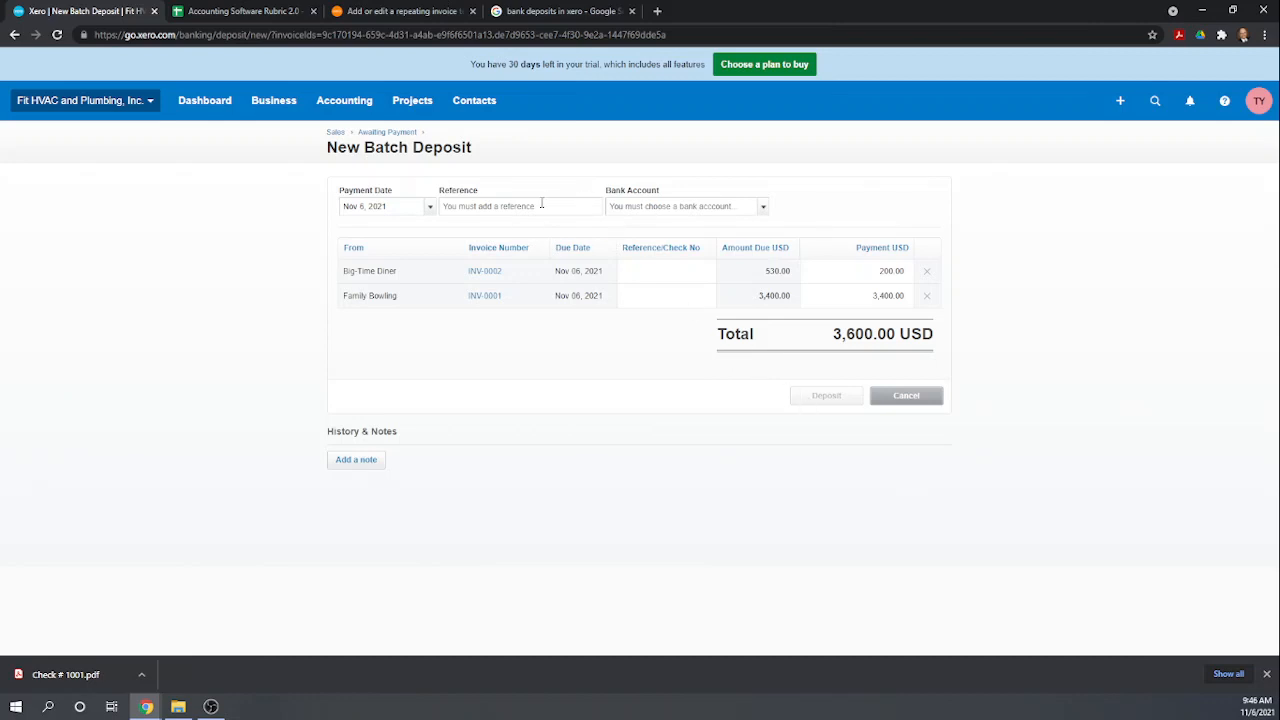
# - Give the batch deposit the reference 54523, choose 1000 - Checking Account as its bank account and record the deposit
pyautogui.click(541, 204)
pyautogui.write('54523')
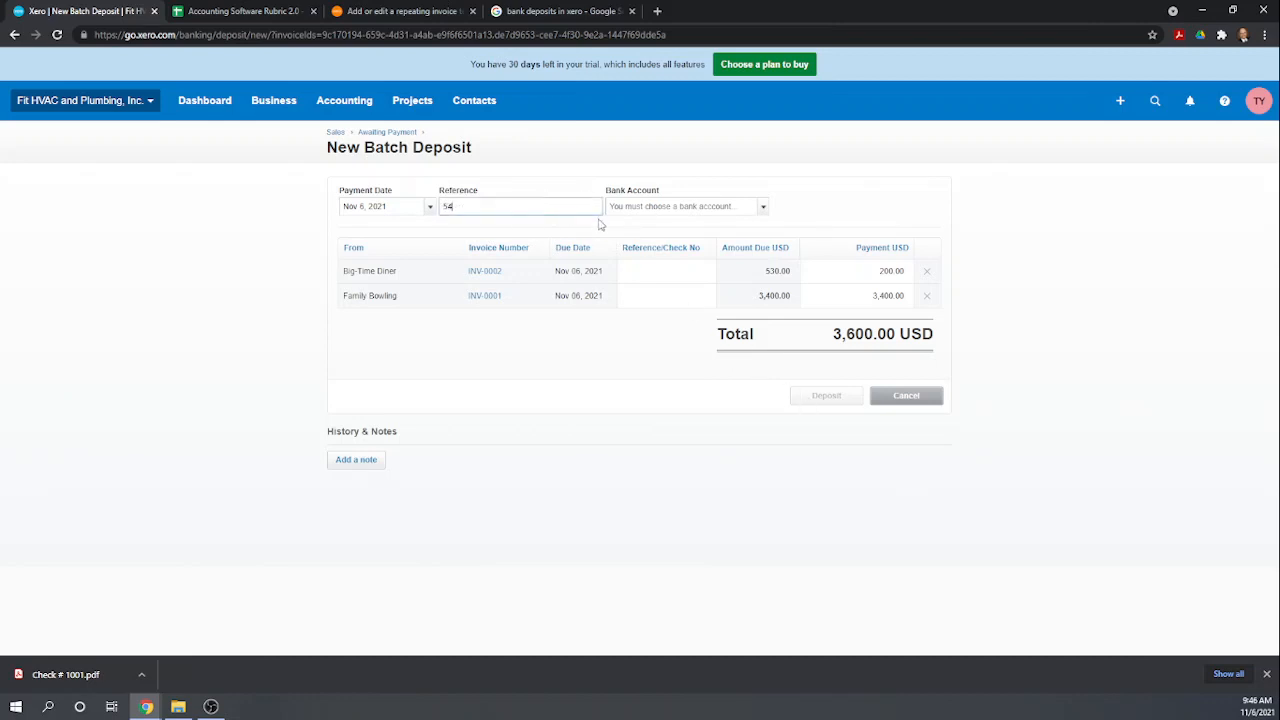
pyautogui.click(763, 207)
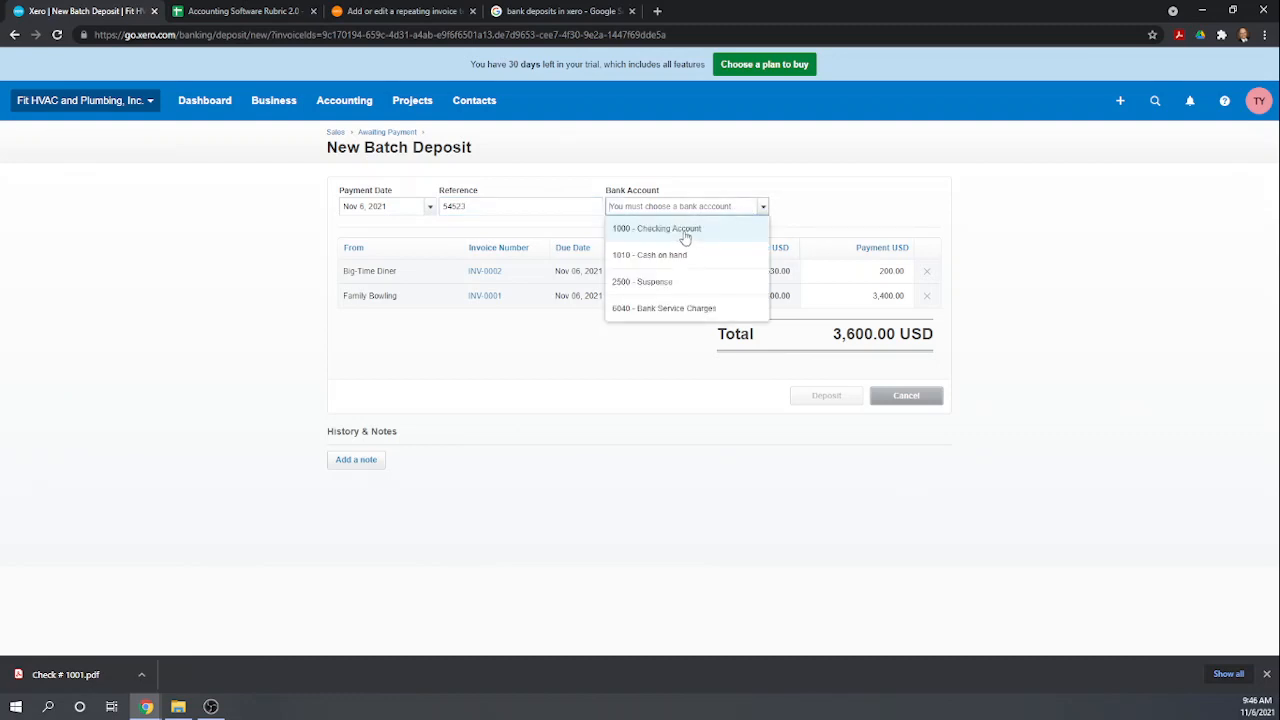
pyautogui.click(684, 232)
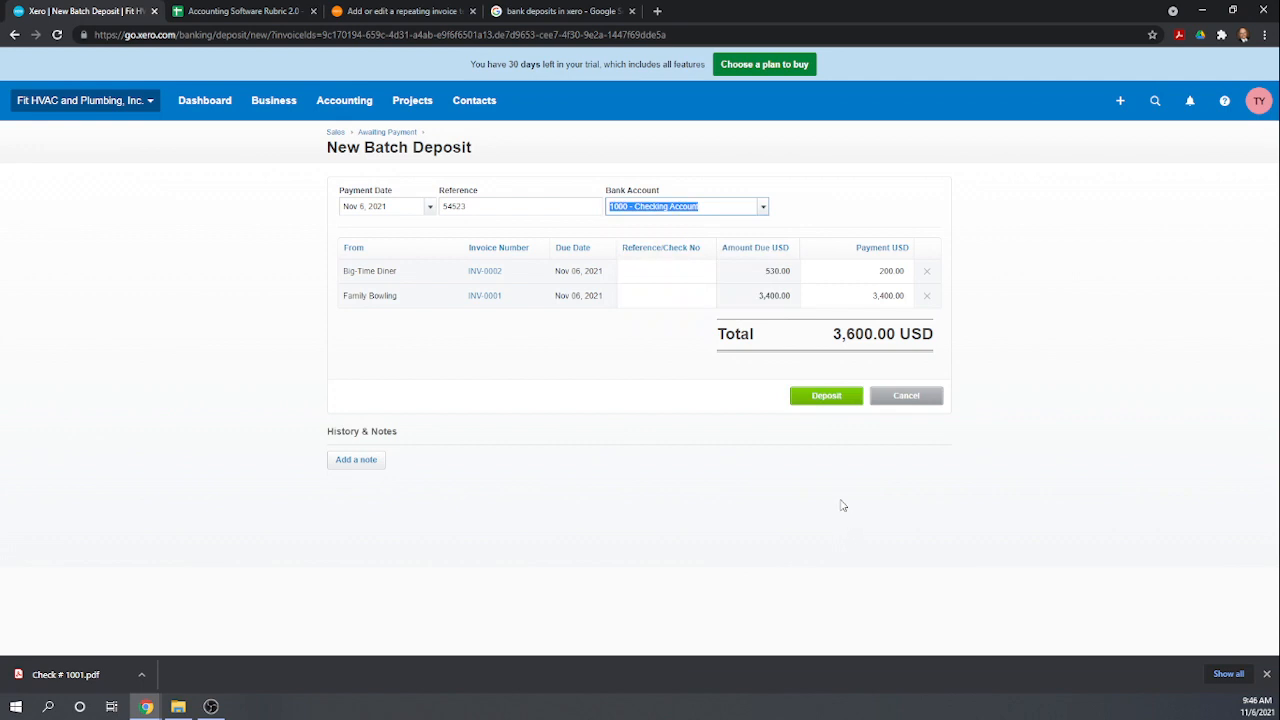
pyautogui.click(824, 398)
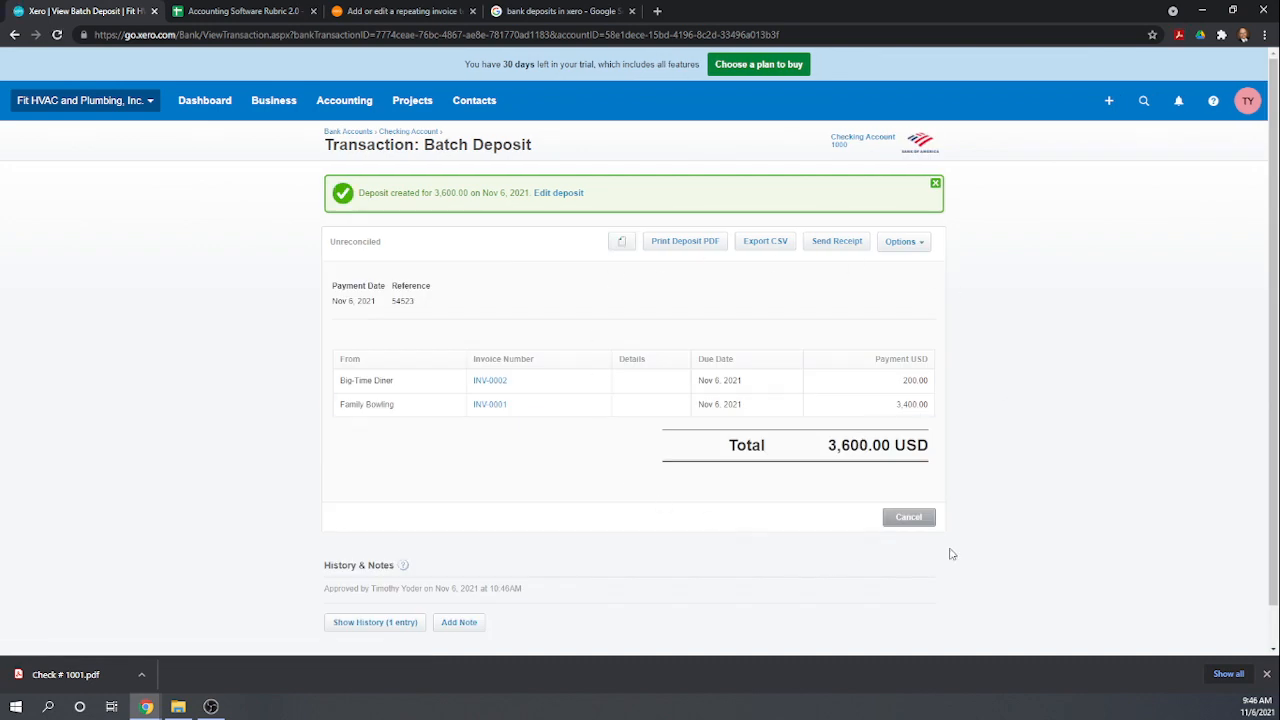
# - Review the recorded batch deposit, and check the paid and due amounts of the invoices in the full invoices list
pyautogui.scroll(-1, 955, 364)
pyautogui.scroll(1, 957, 370)
pyautogui.scroll(-1, 1059, 372)
pyautogui.scroll(1, 1045, 394)
pyautogui.scroll(-1, 853, 332)
pyautogui.scroll(1, 853, 338)
pyautogui.click(272, 100)
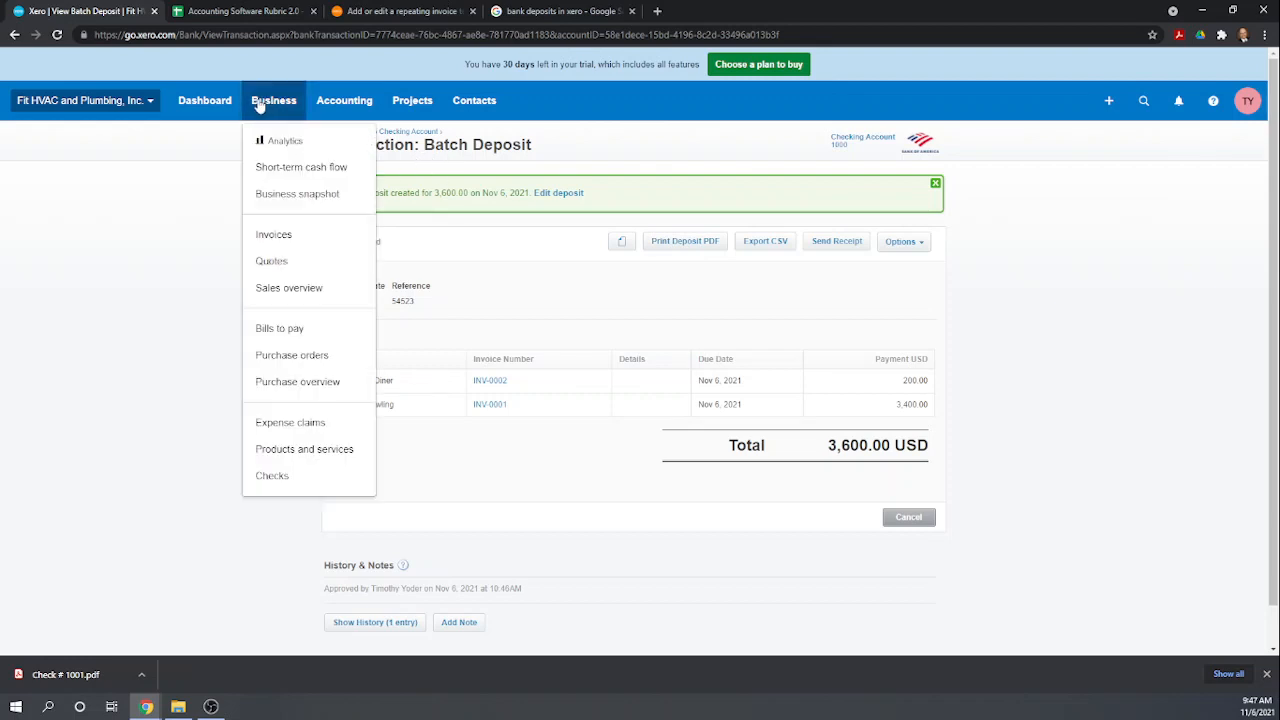
pyautogui.click(283, 242)
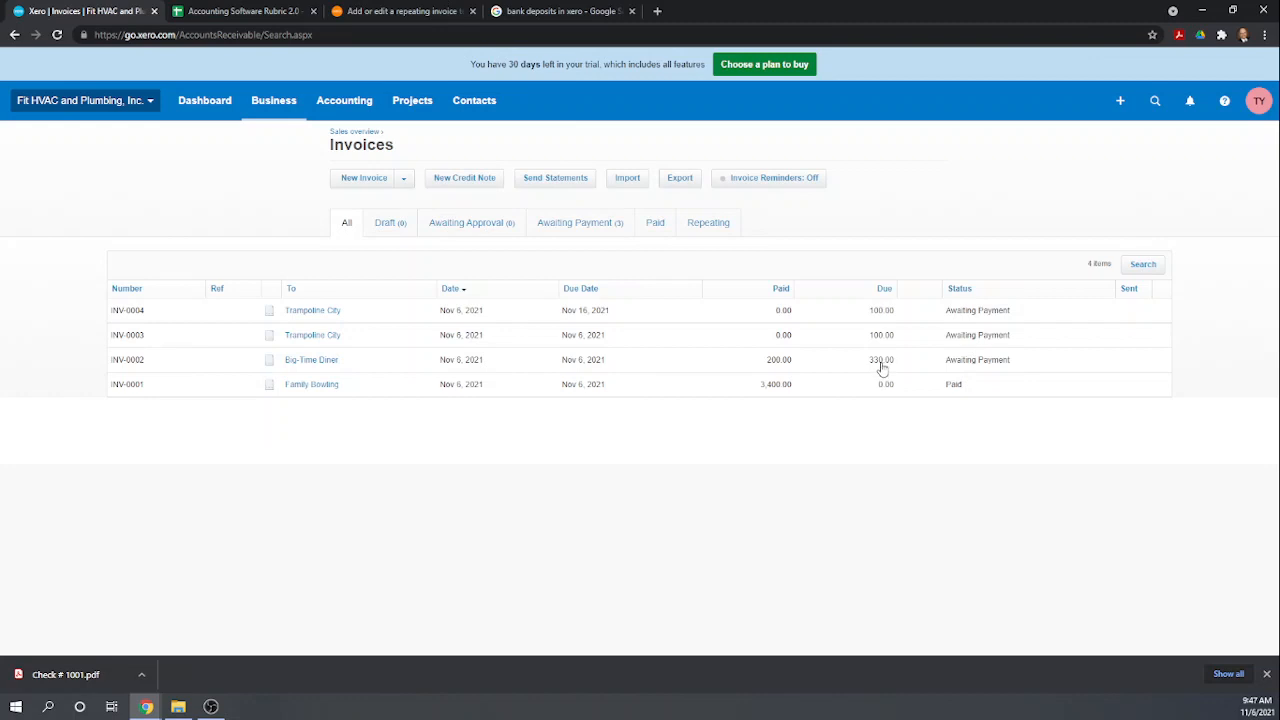
# - Start another batch deposit for the remaining balance of the Big-Time Diner invoice awaiting payment
pyautogui.click(588, 229)
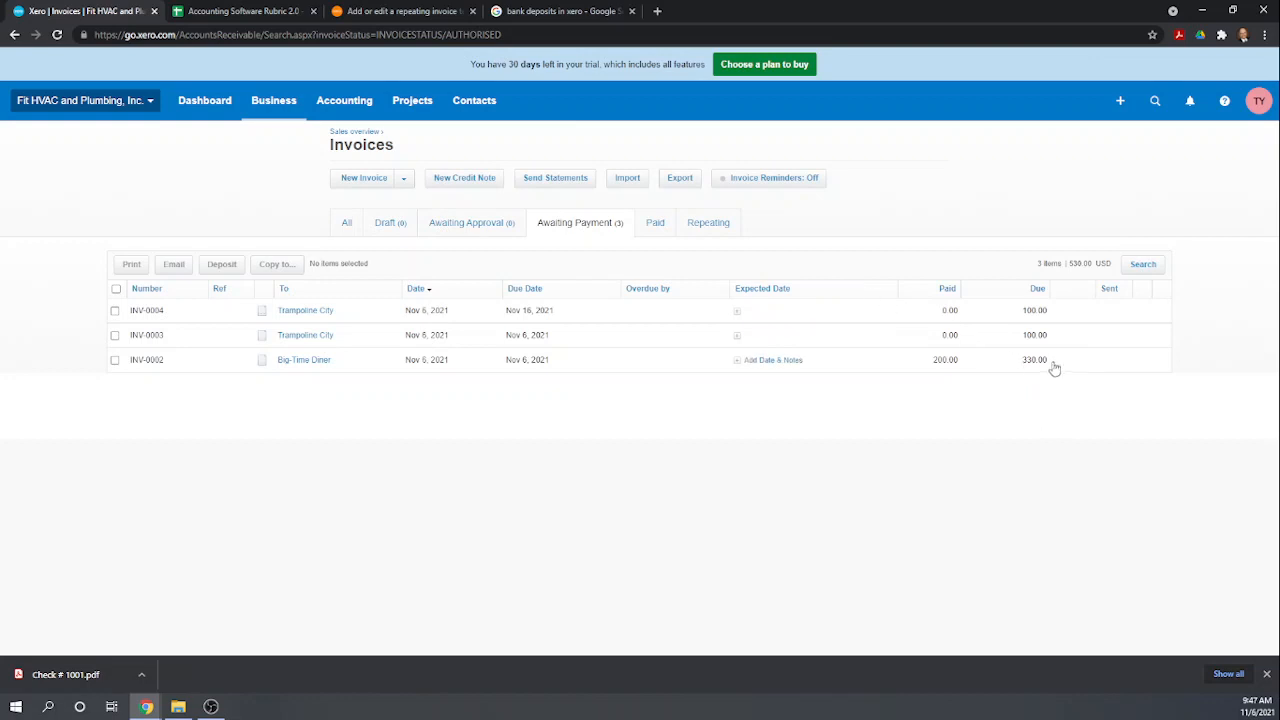
pyautogui.click(115, 361)
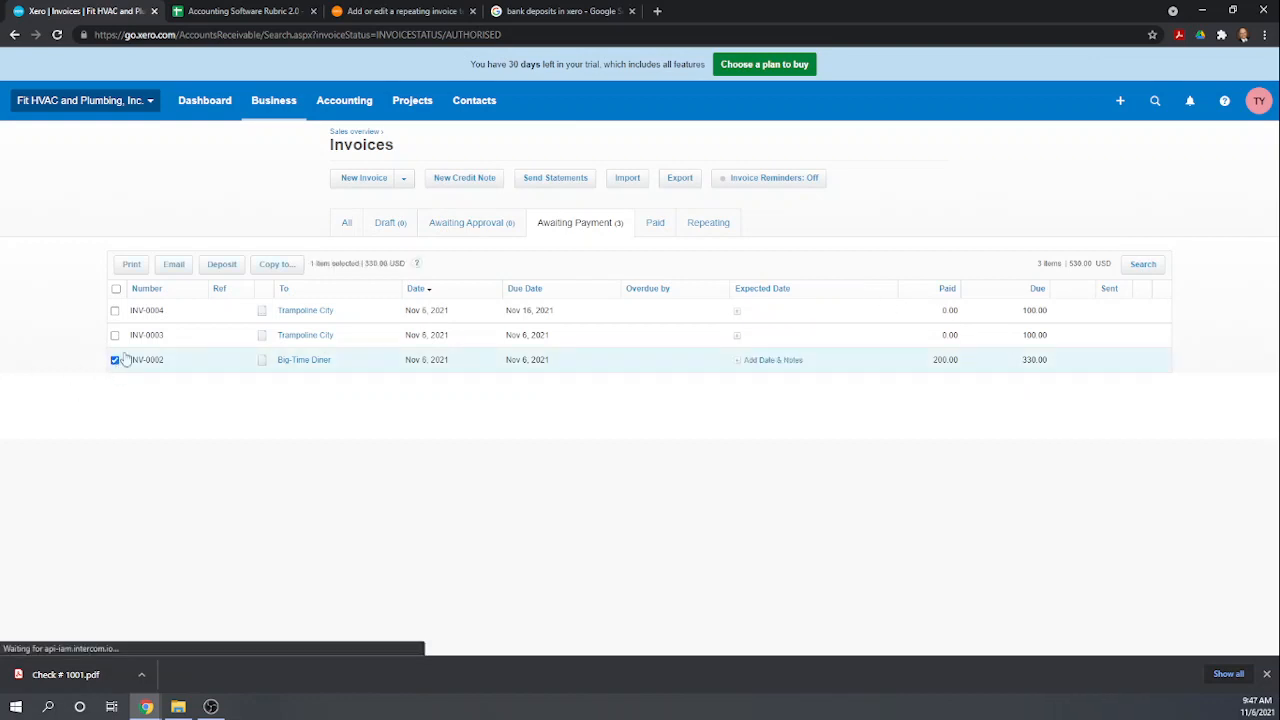
pyautogui.click(223, 265)
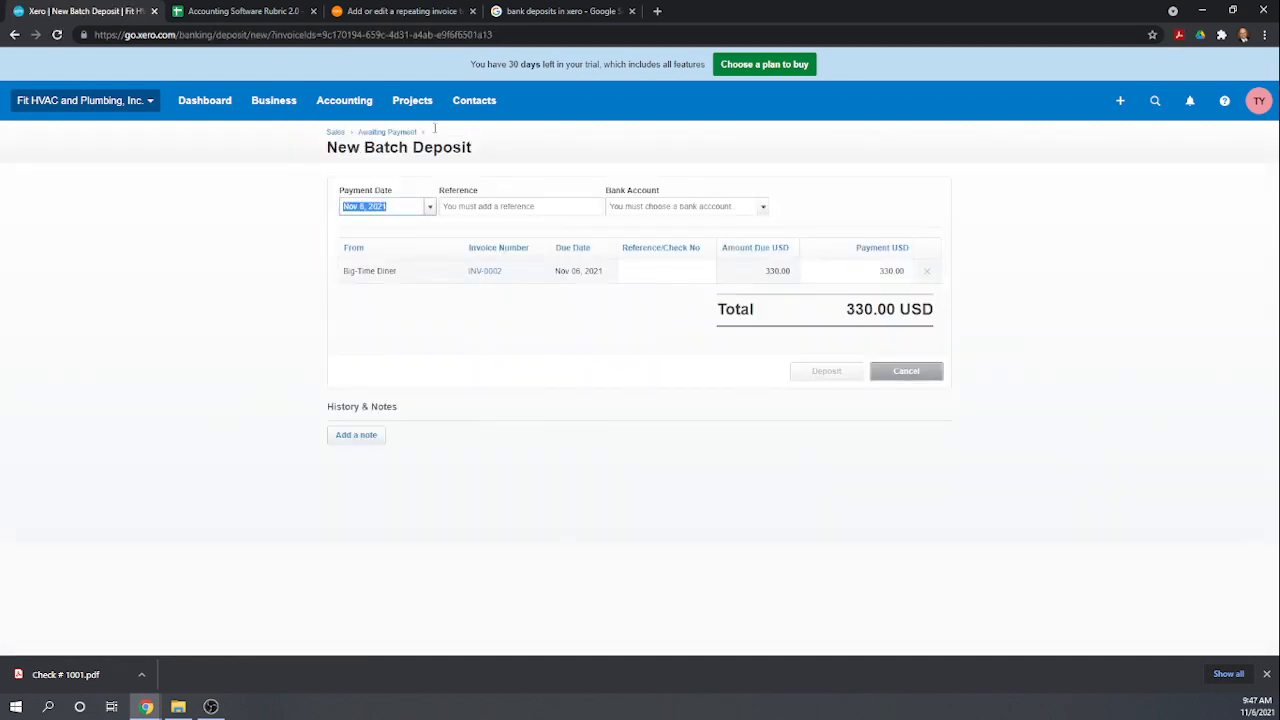
# - Enter reference 1, choose 1000 - Checking Account as the bank account and record the Big-Time Diner deposit
pyautogui.click(528, 206)
pyautogui.write('1')
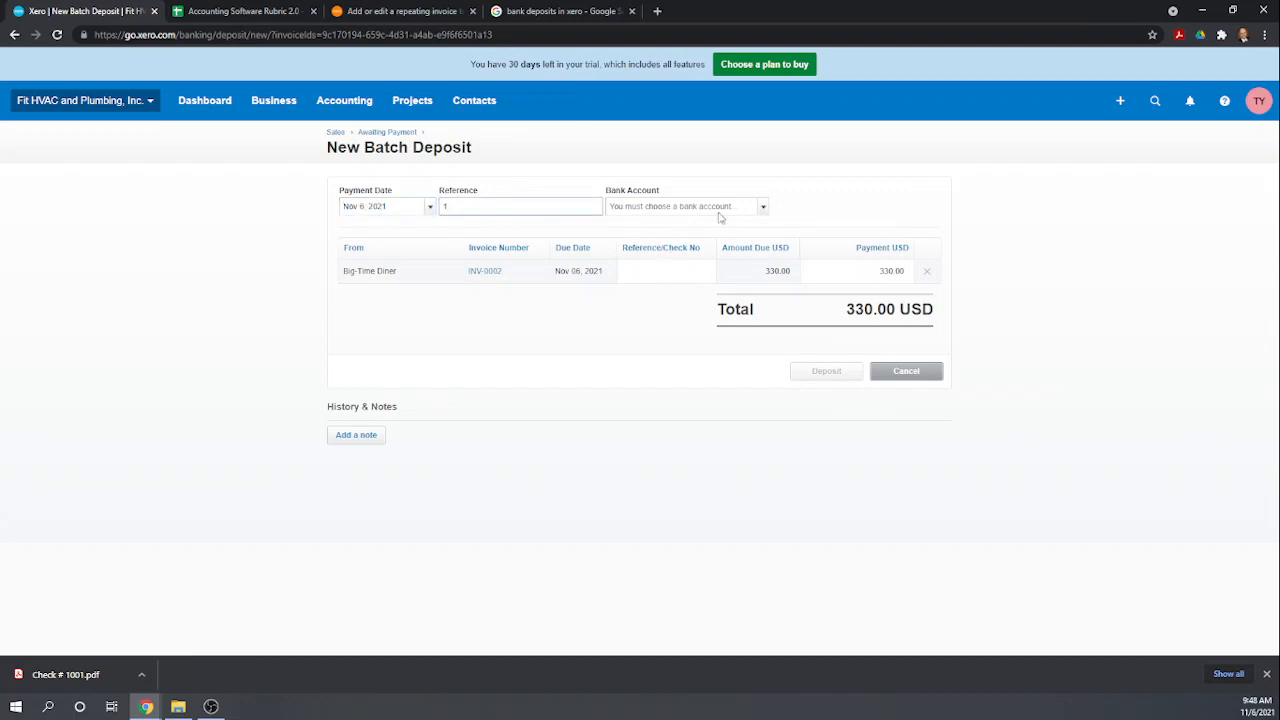
pyautogui.click(762, 208)
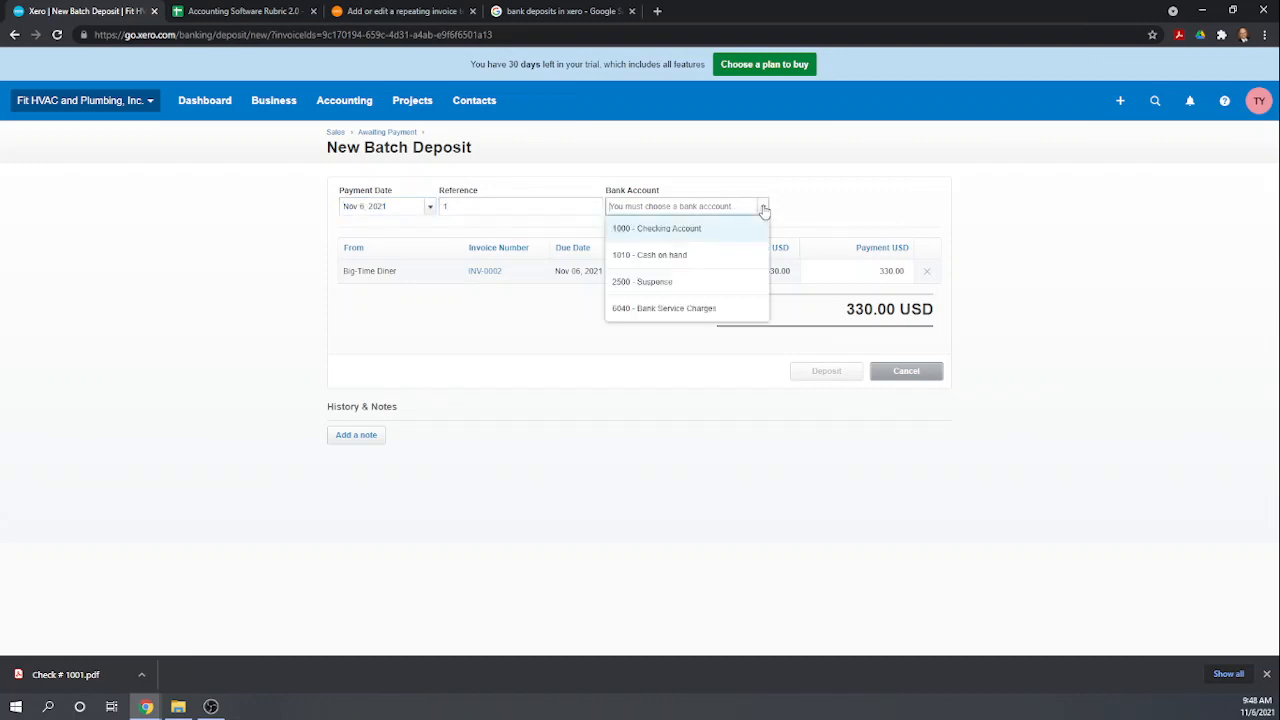
pyautogui.click(654, 229)
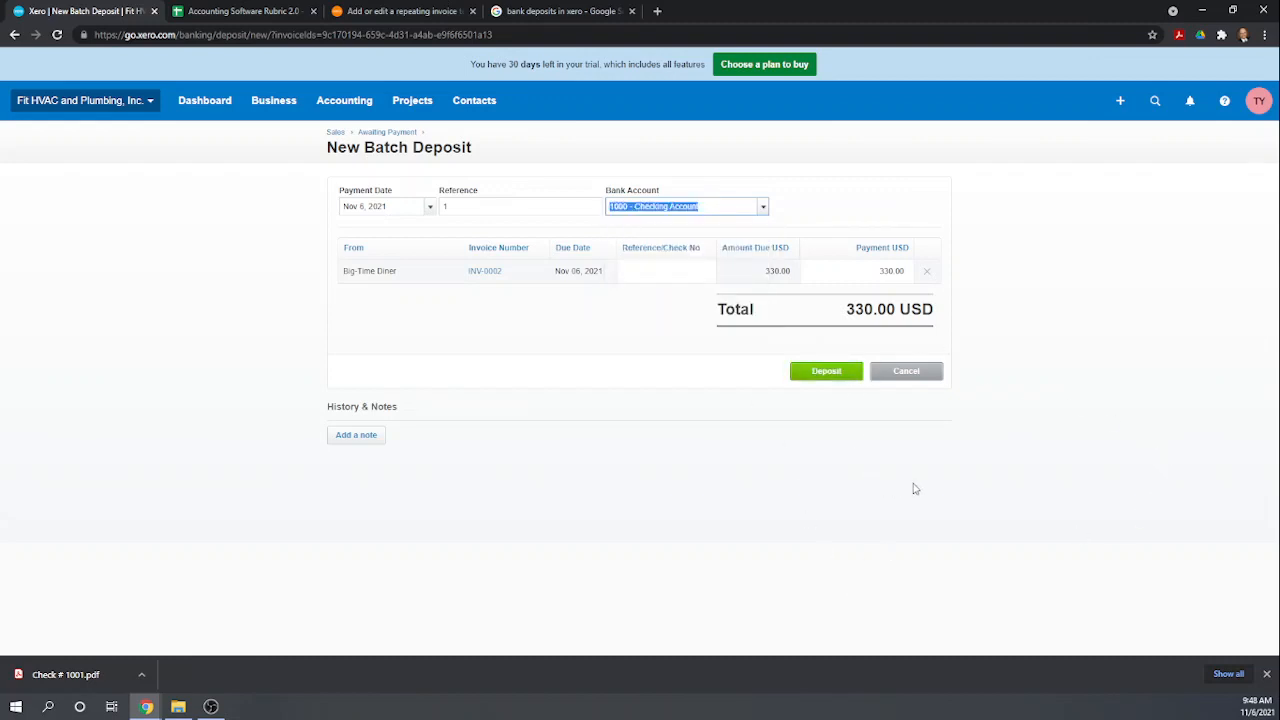
pyautogui.click(826, 372)
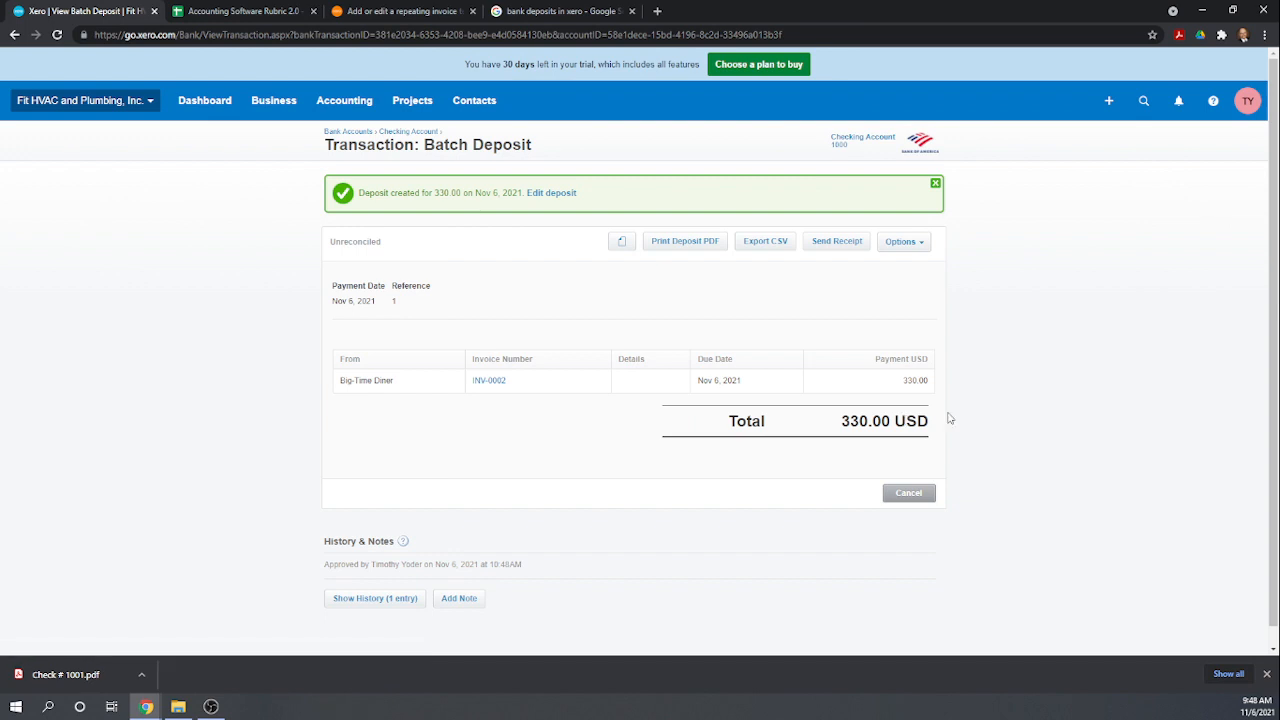
pyautogui.scroll(-1, 988, 368)
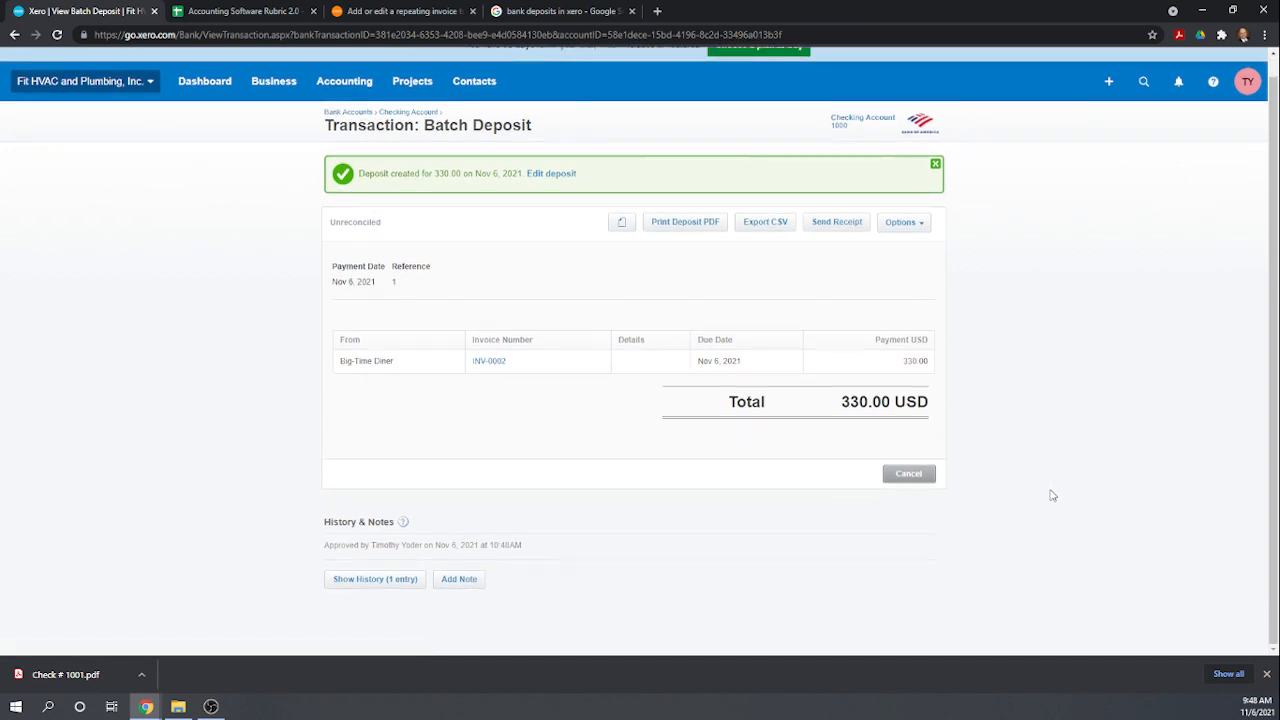
pyautogui.scroll(1, 1040, 470)
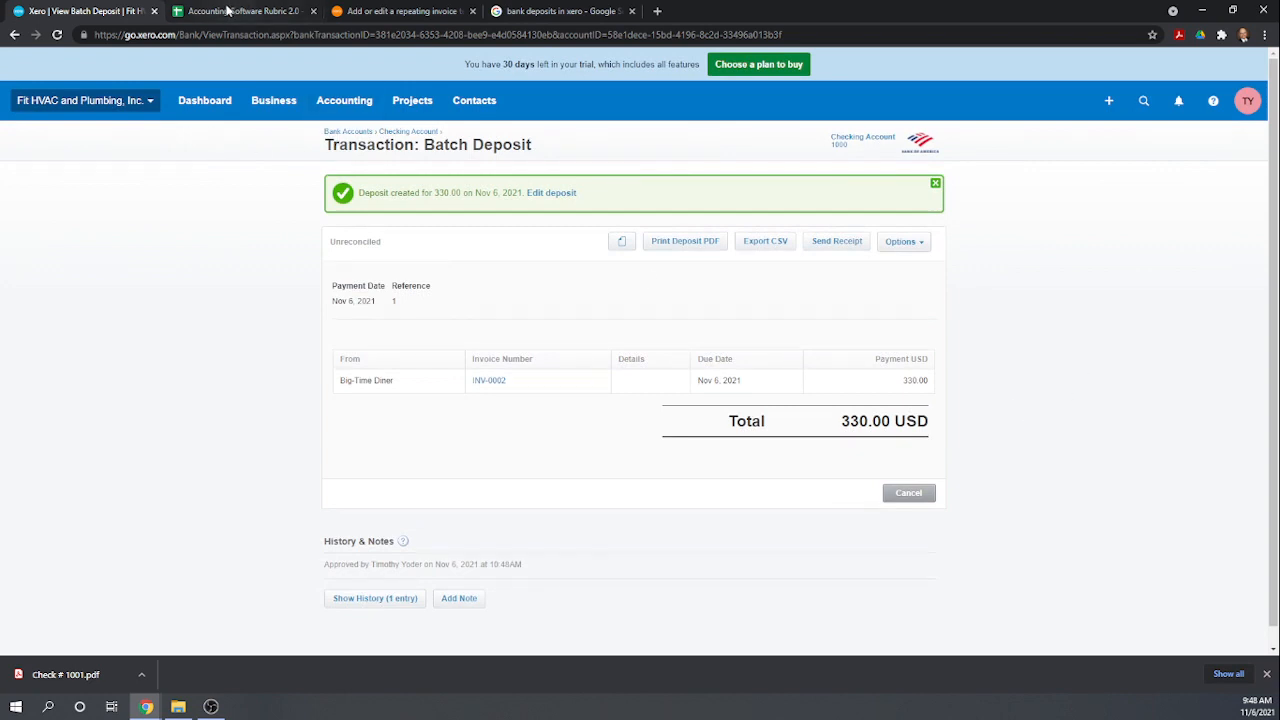
# - In the Accounting Software Rubric spreadsheet, score 1 for receiving a check, not depositing it, and issuing a sales receipt (H75:H77)
pyautogui.click(230, 12)
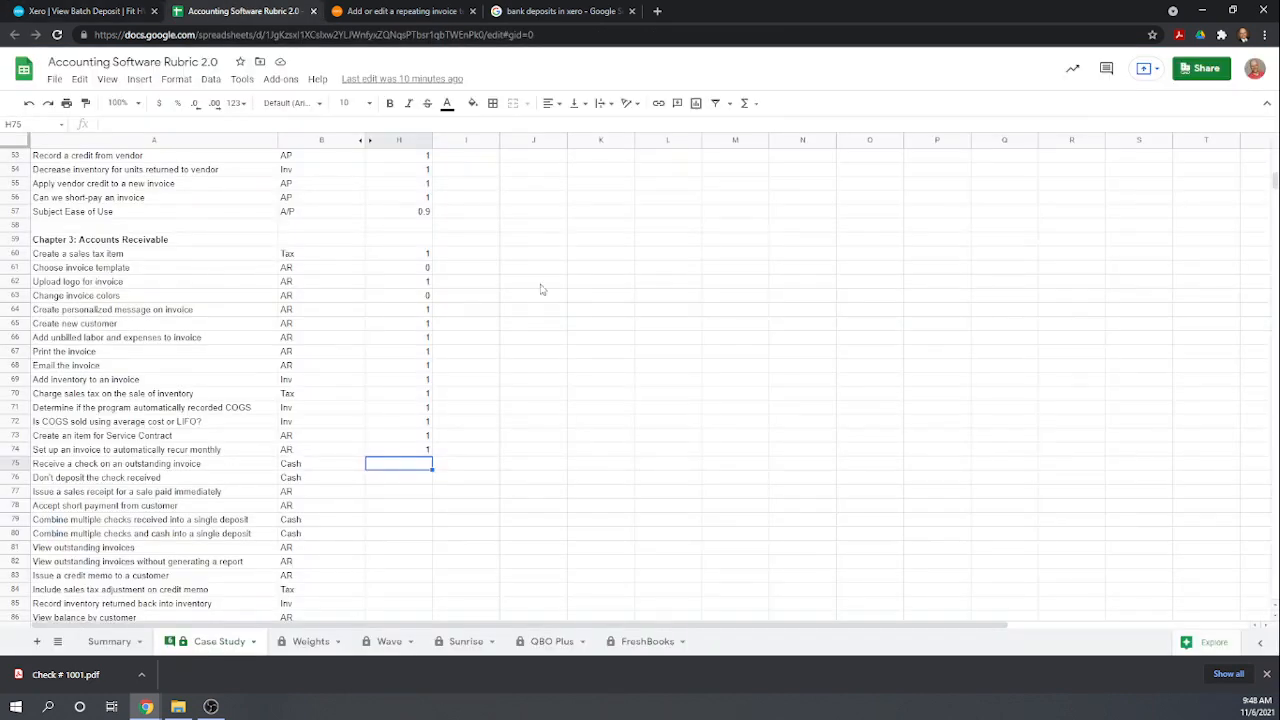
pyautogui.scroll(-1, 543, 289)
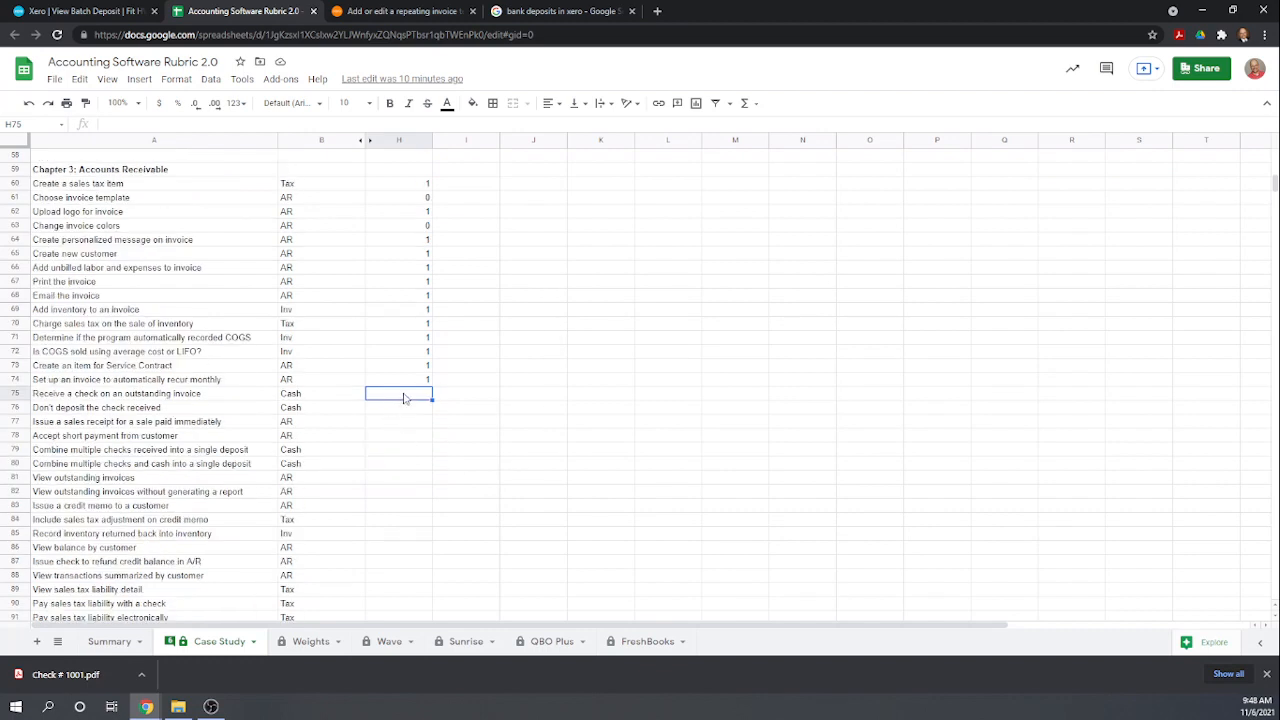
pyautogui.write('1')
pyautogui.press('Return')
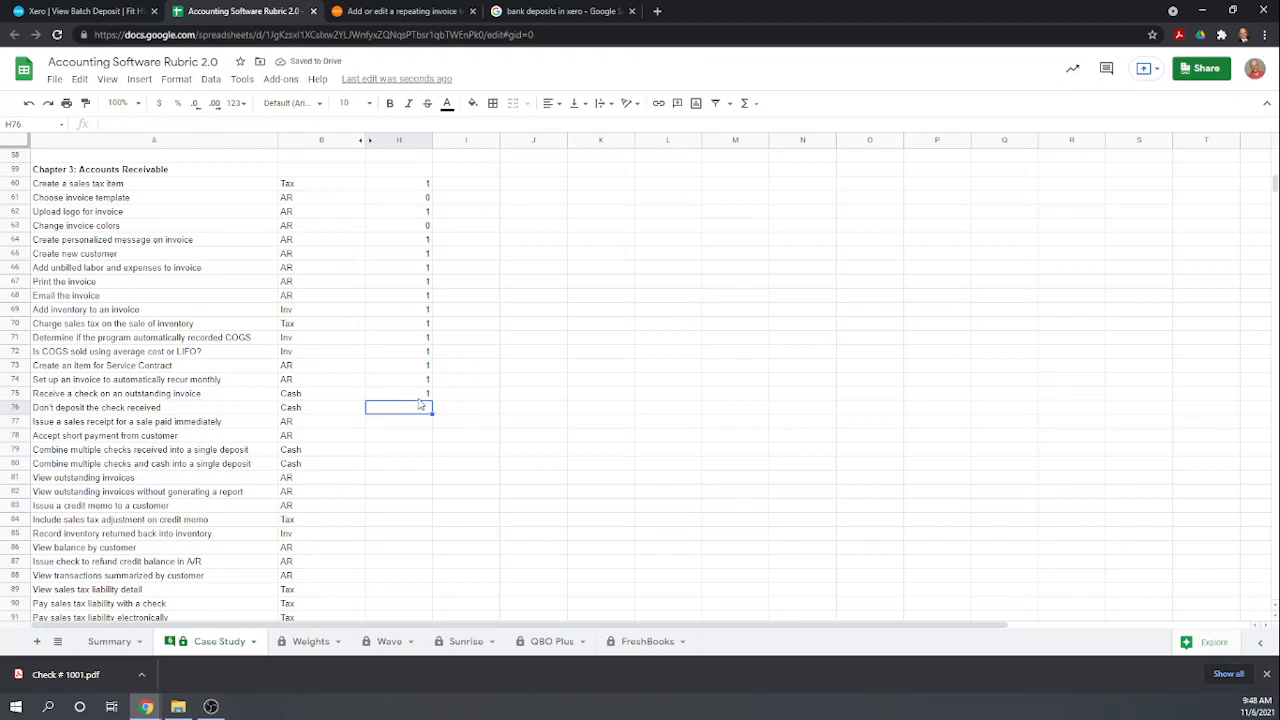
pyautogui.write('1')
pyautogui.press('Return')
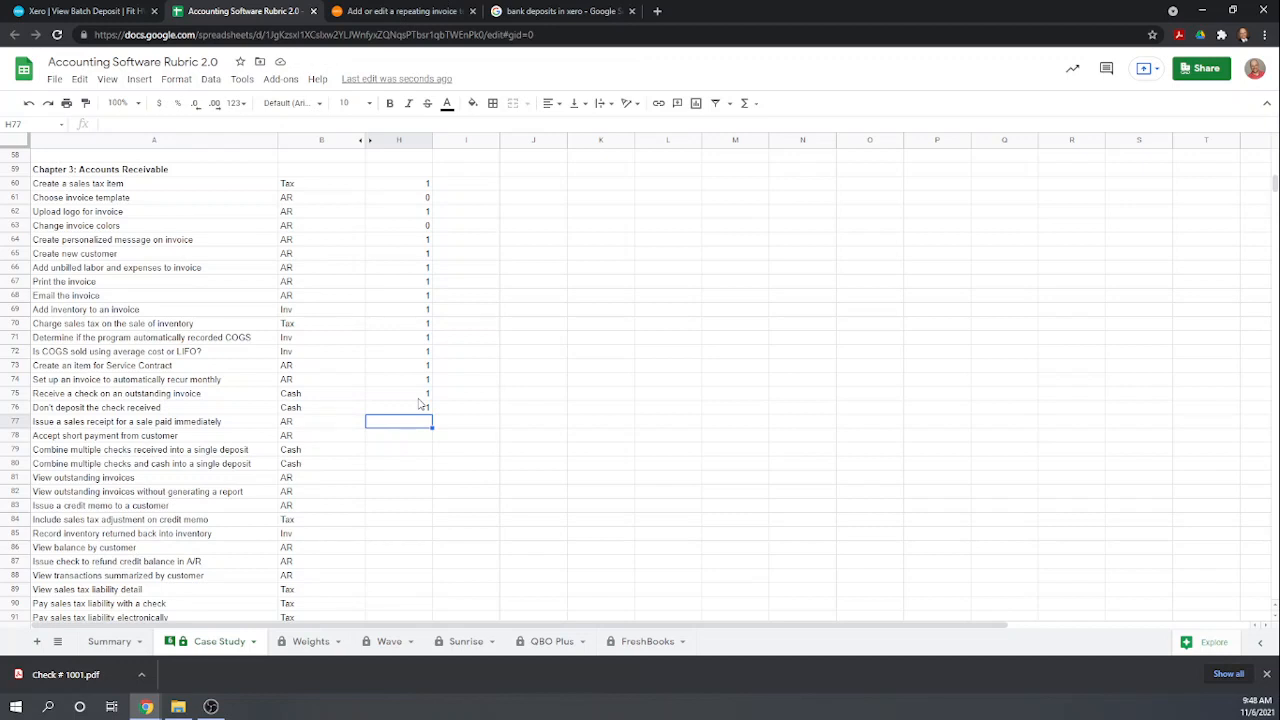
pyautogui.write('1')
pyautogui.press('Return')
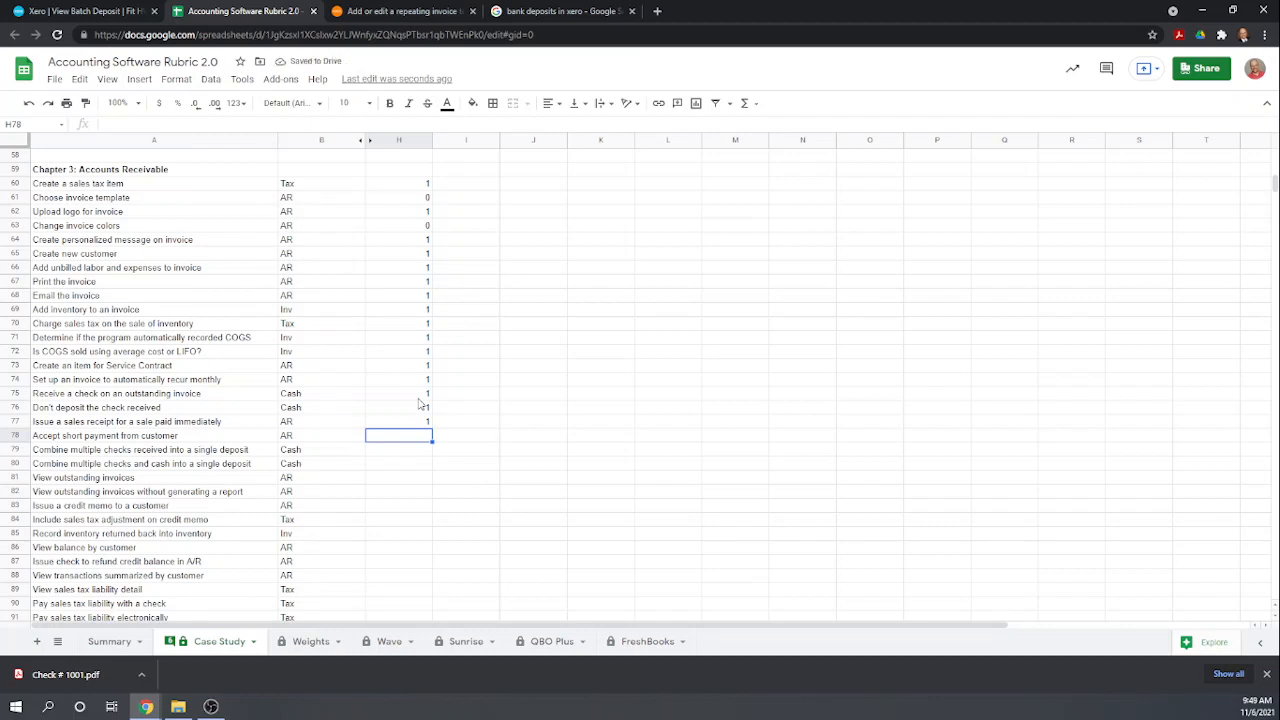
# - Score 1 for short payments and for combining multiple checks, and 0 for combining checks and cash into a single deposit (H78:H80)
pyautogui.write('1')
pyautogui.press('Return')
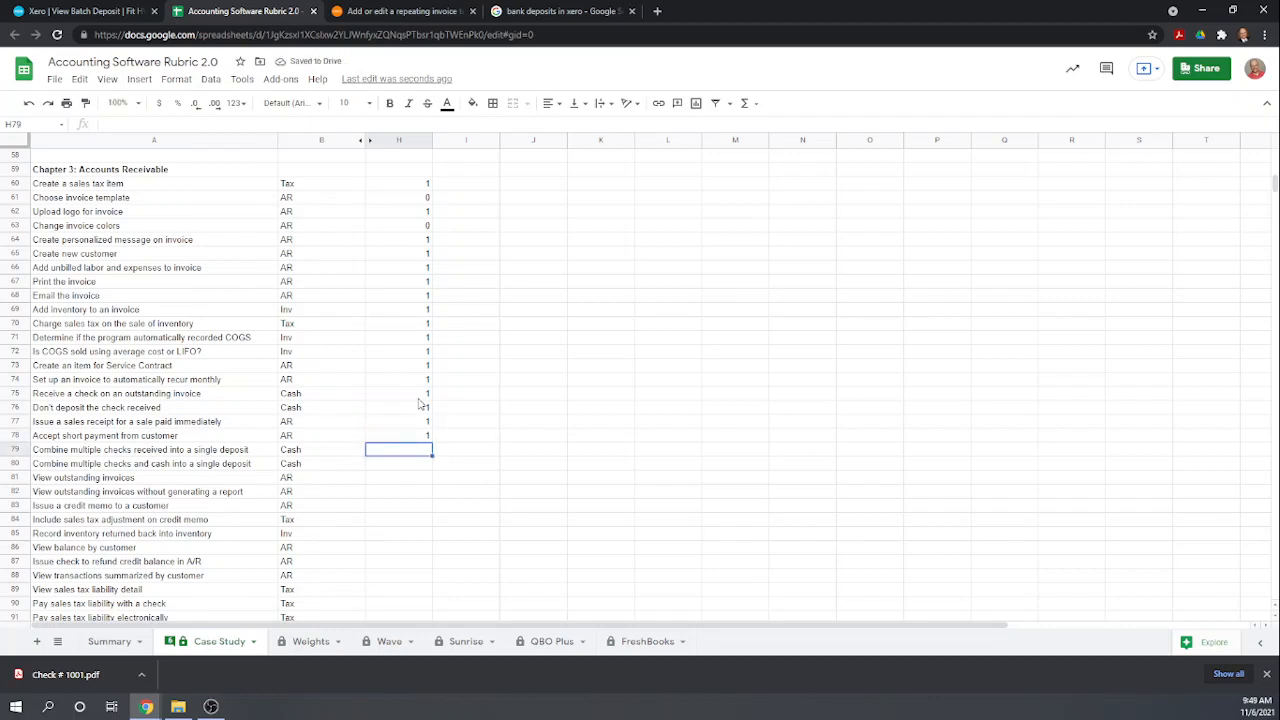
pyautogui.write('1')
pyautogui.press('Return')
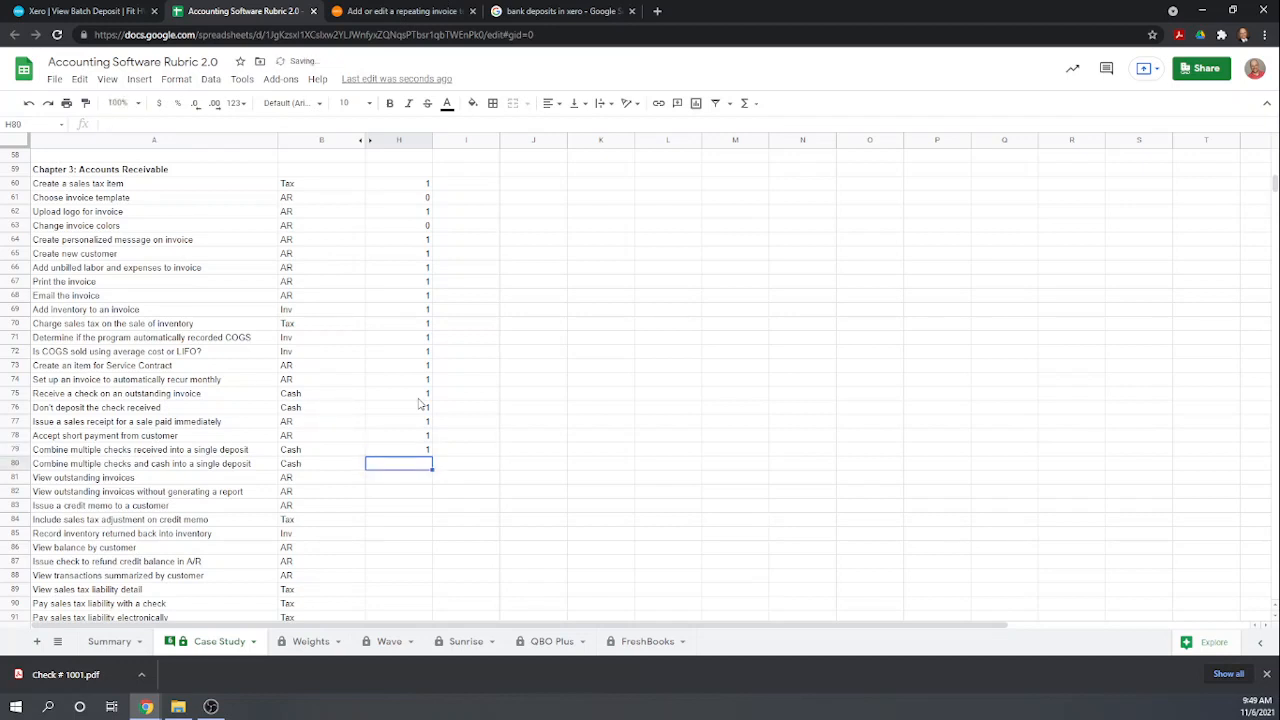
pyautogui.write('0')
pyautogui.press('Return')
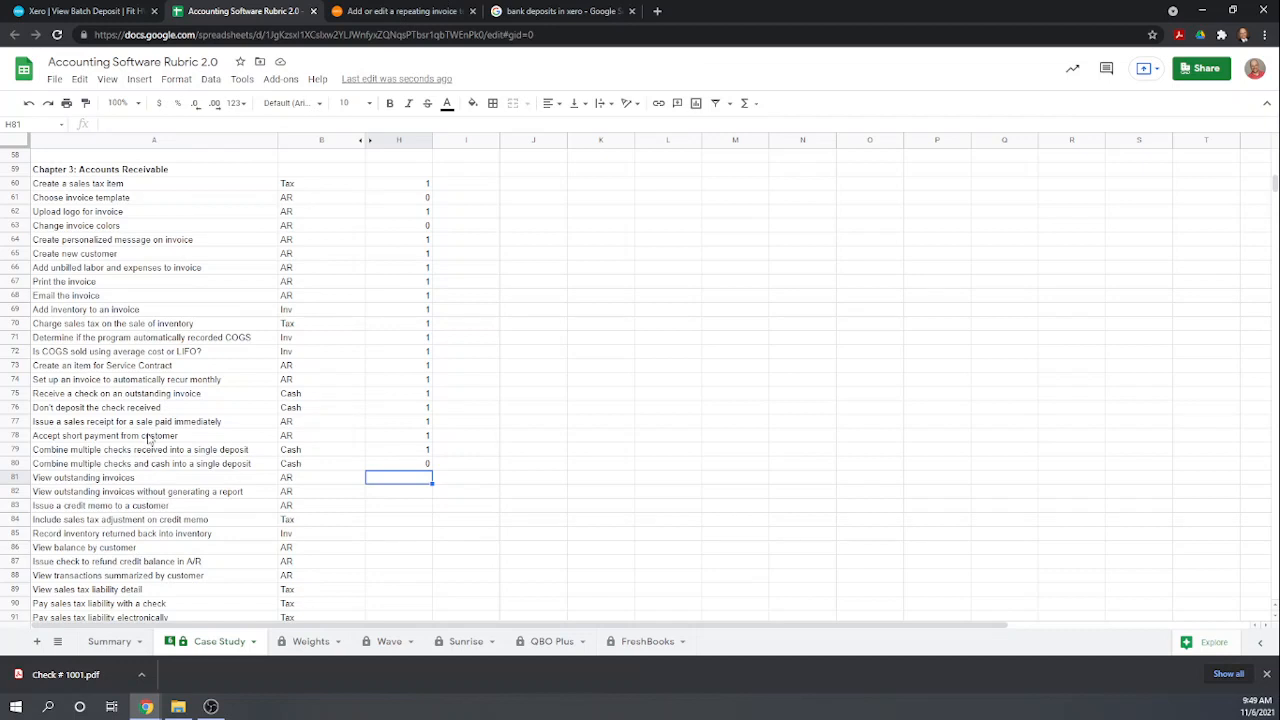
# - Switch back to Xero and view the list of all invoices with their payment status
pyautogui.click(93, 14)
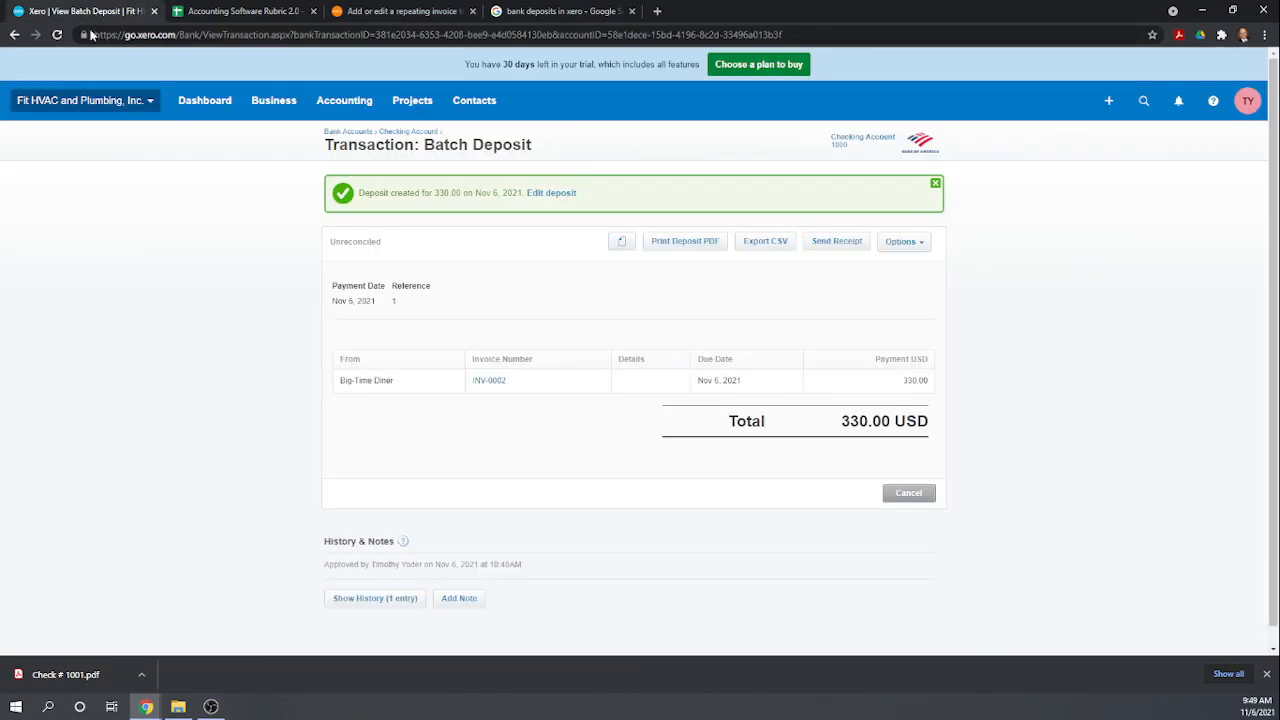
pyautogui.click(255, 100)
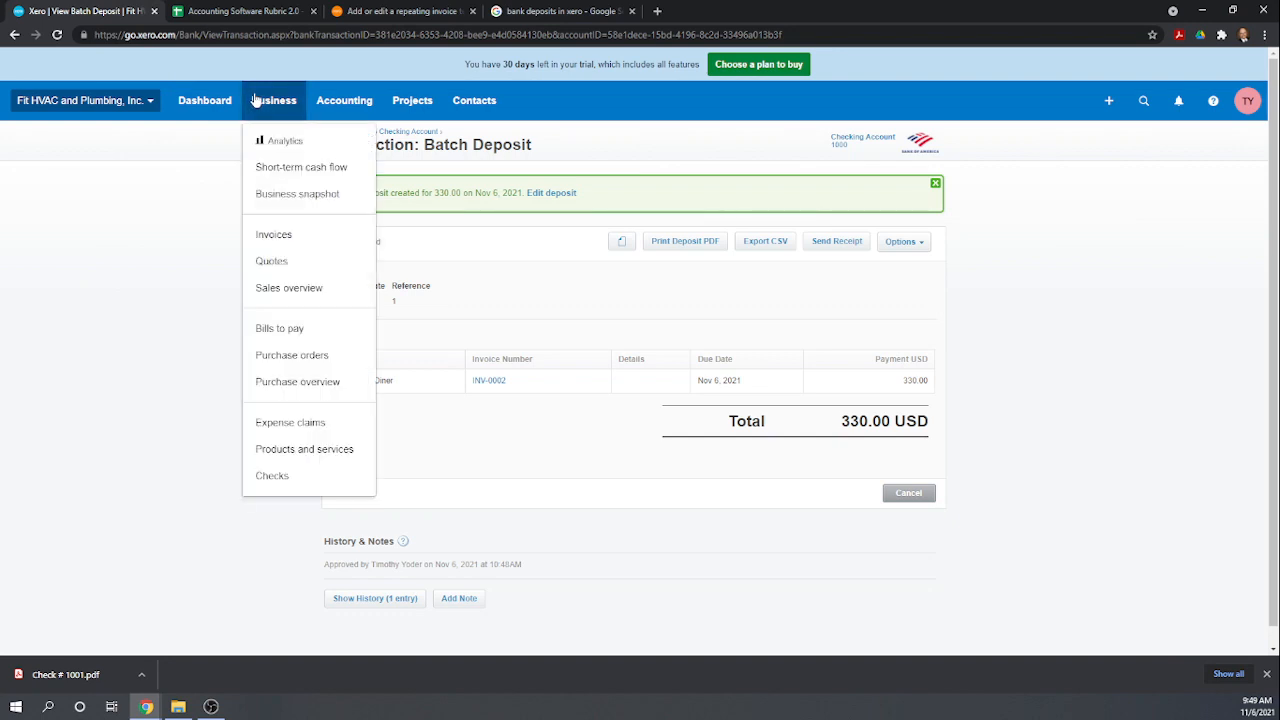
pyautogui.click(256, 235)
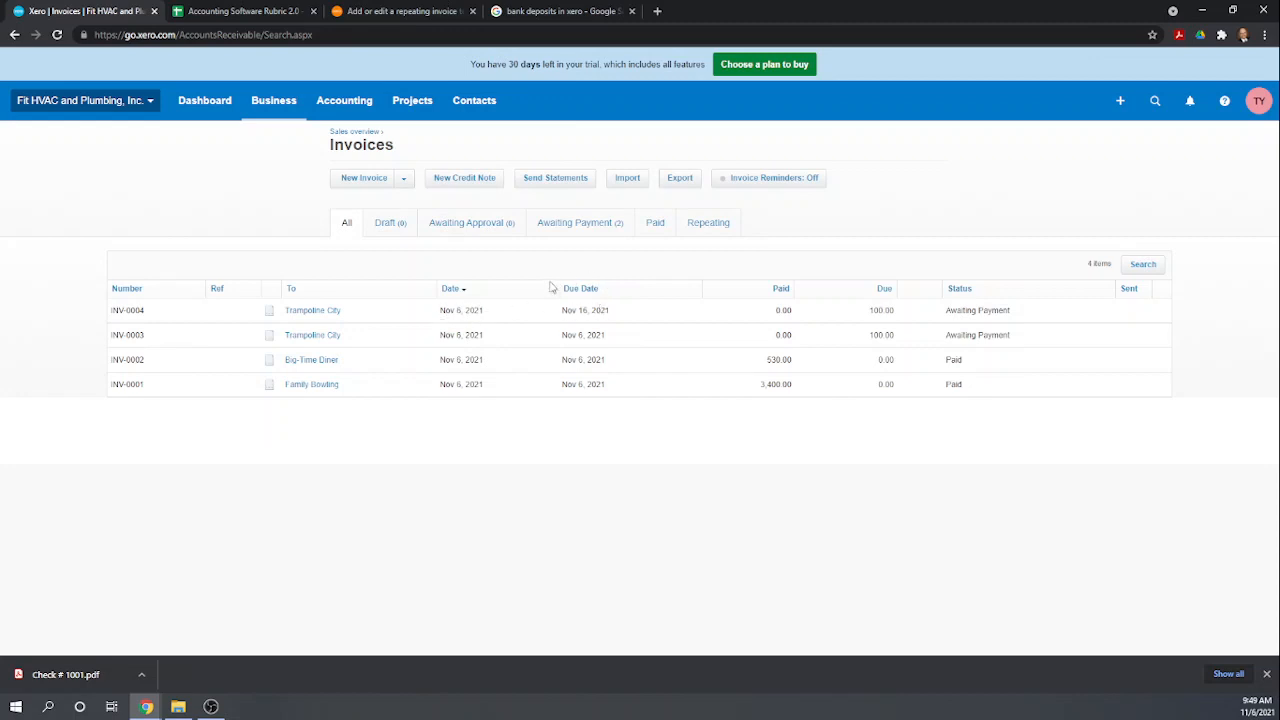
# - Delete the Trampoline City invoice due Nov 6, 2021 and accept voiding it
pyautogui.click(585, 340)
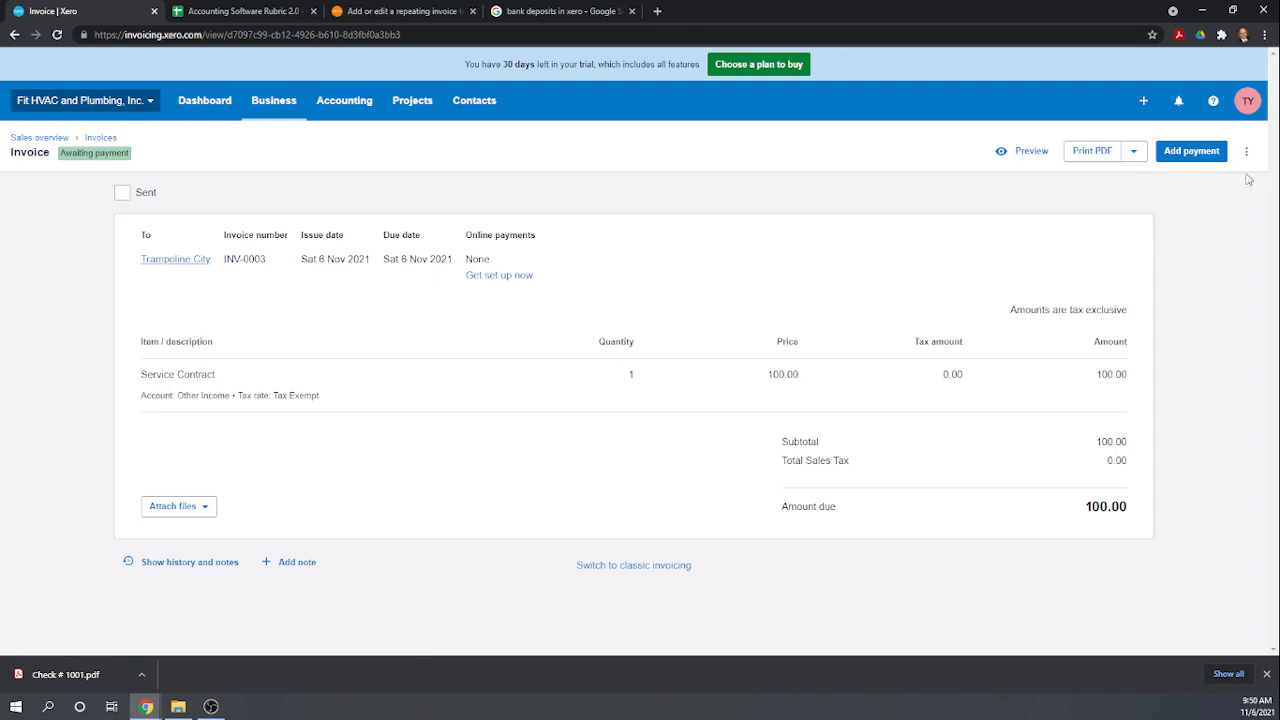
pyautogui.click(1246, 154)
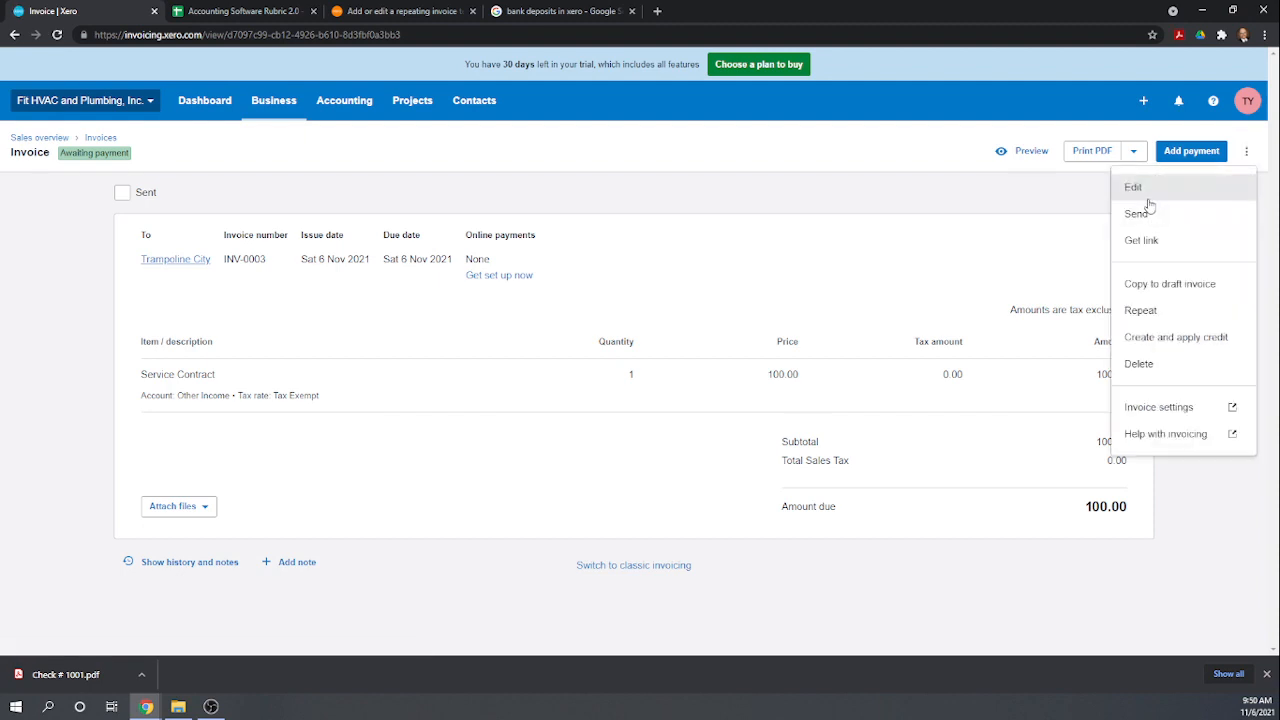
pyautogui.click(1140, 364)
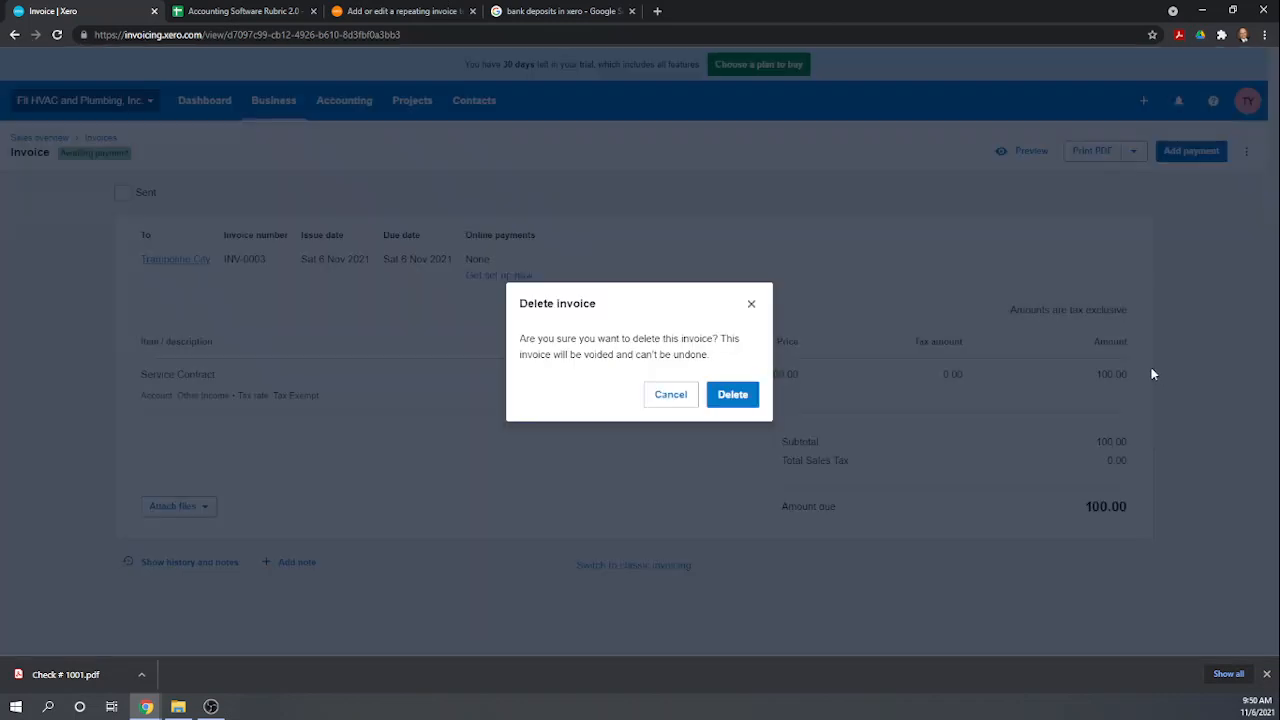
pyautogui.click(748, 396)
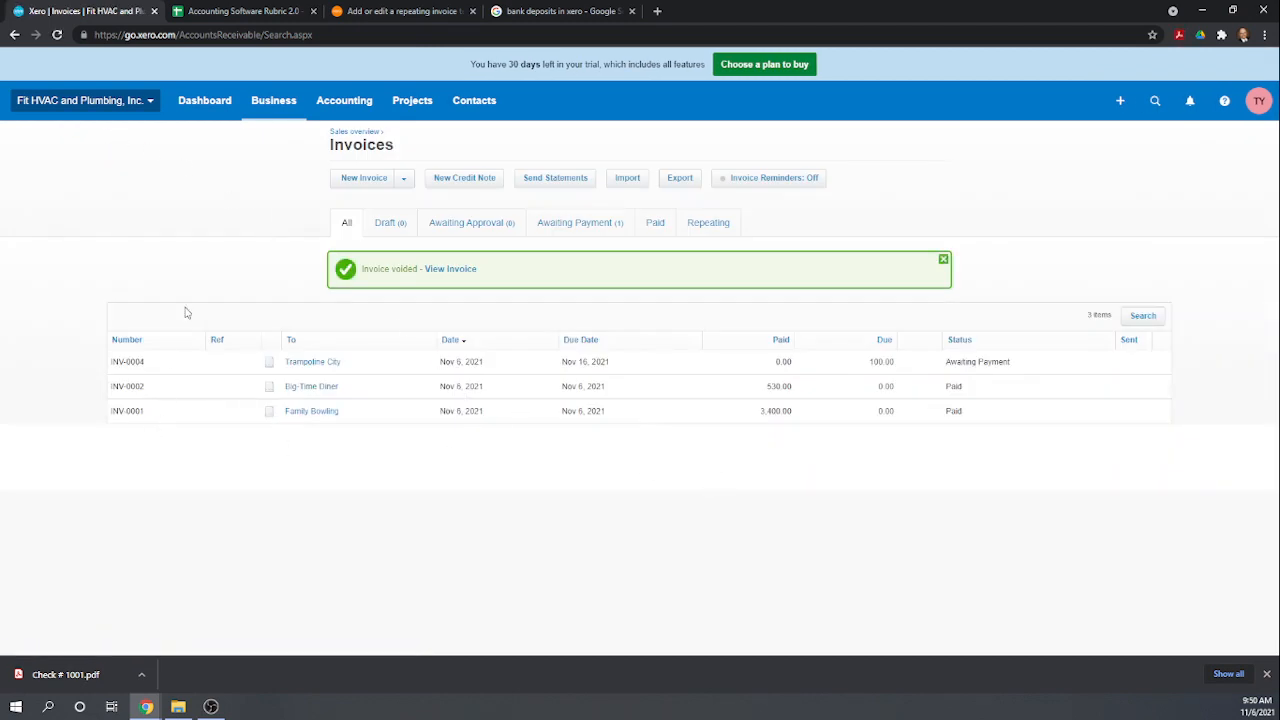
# - In the Accounting Software Rubric spreadsheet, score 1 for viewing outstanding invoices and for viewing them without generating a report (H81:H82)
pyautogui.click(221, 14)
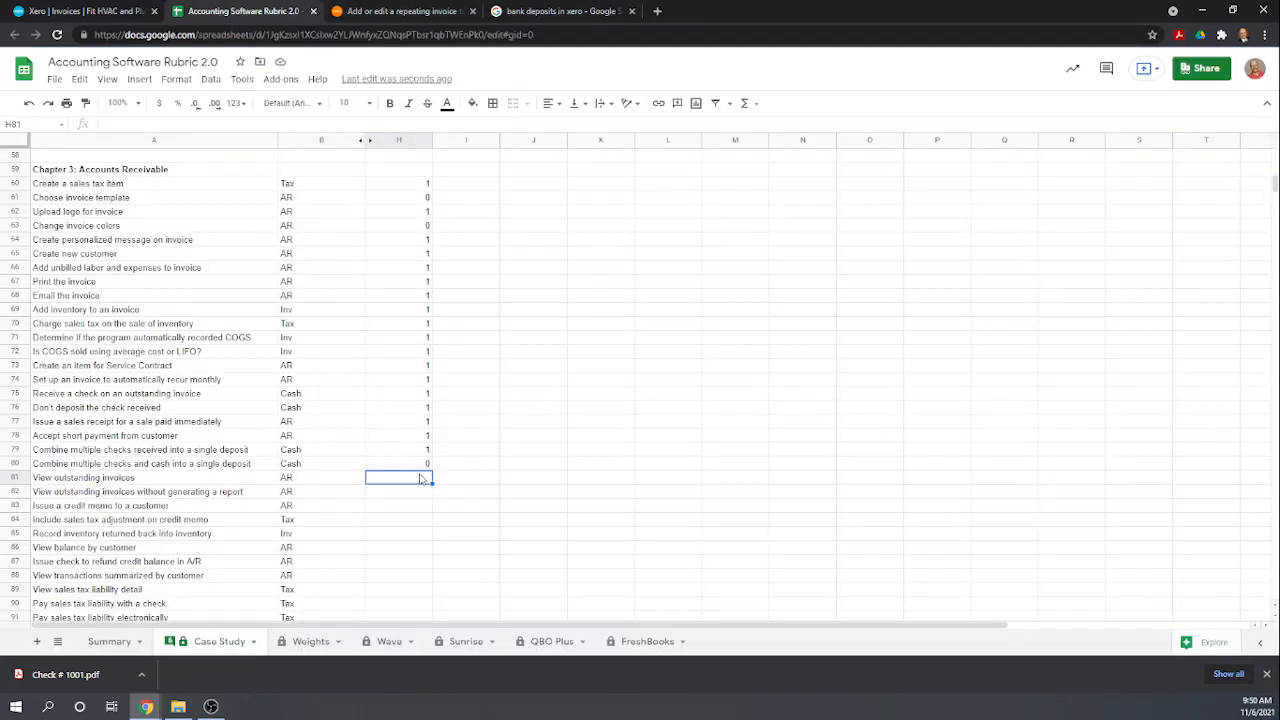
pyautogui.write('1')
pyautogui.press('Return')
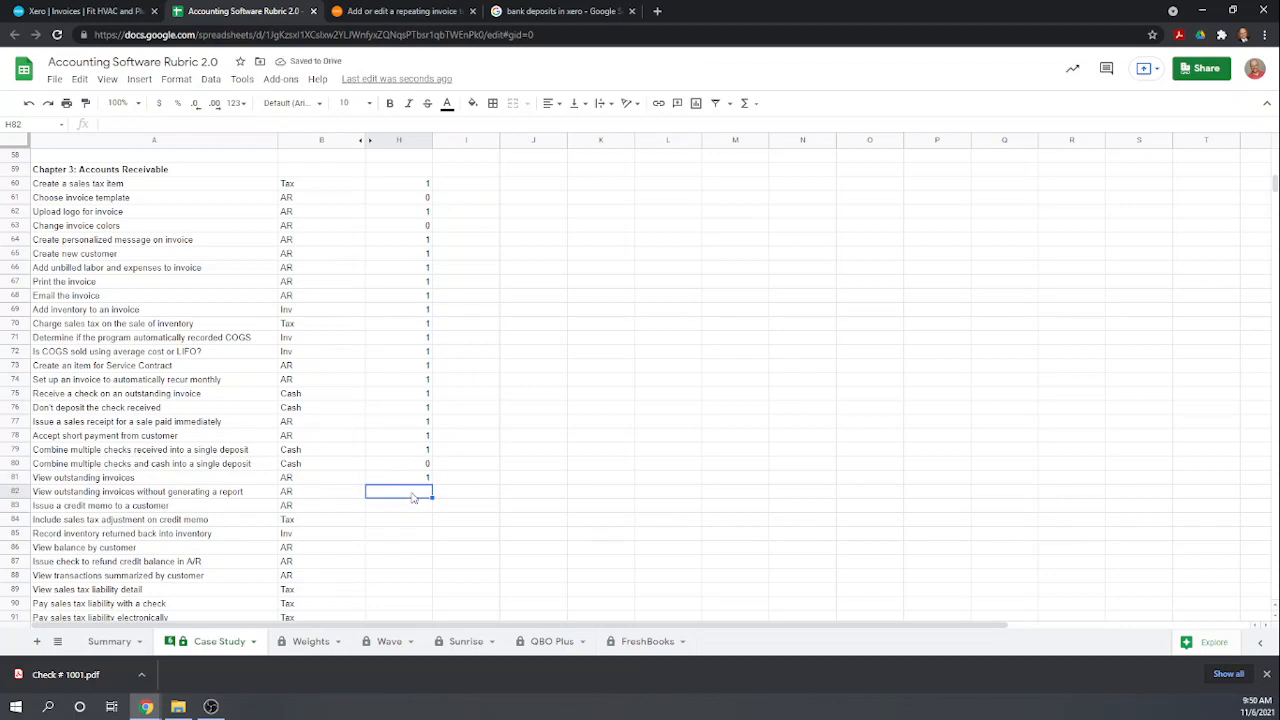
pyautogui.write('1')
pyautogui.press('Return')
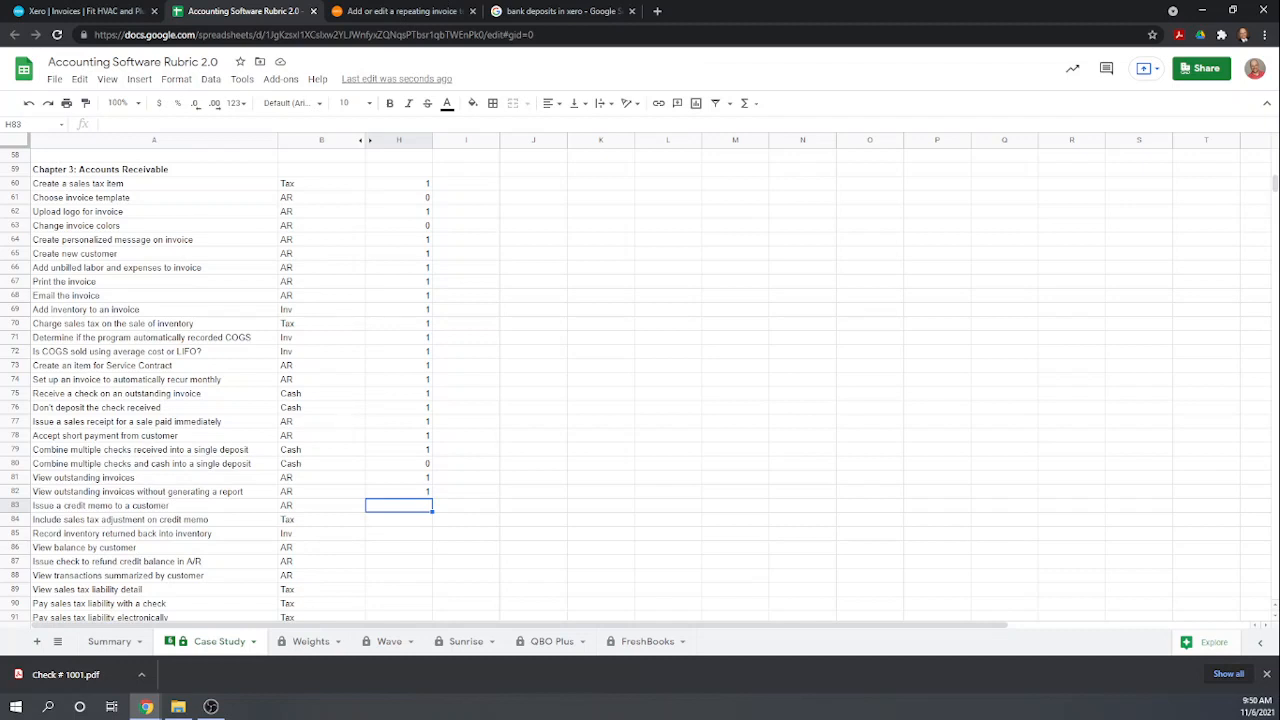
# - Switch back to Xero and start a new credit note for Big-Time Diner with 2 Plumbing Widgets (PW) as its line item
pyautogui.click(85, 11)
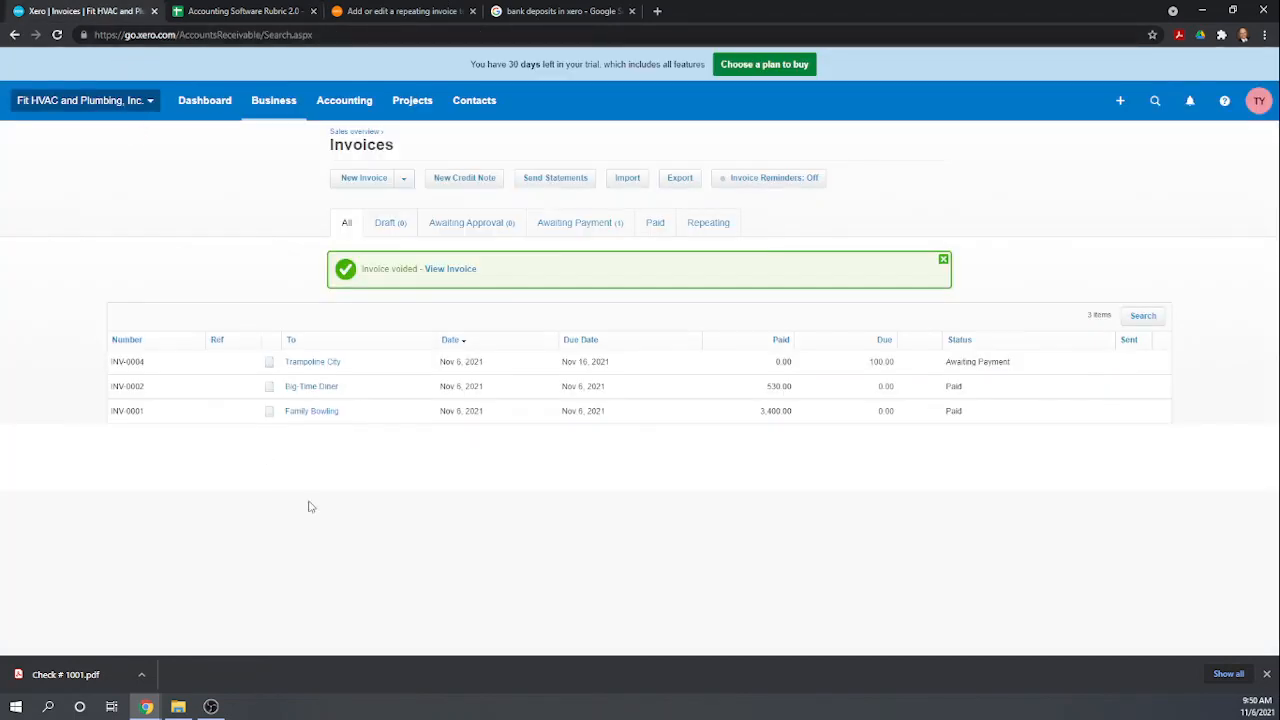
pyautogui.click(468, 177)
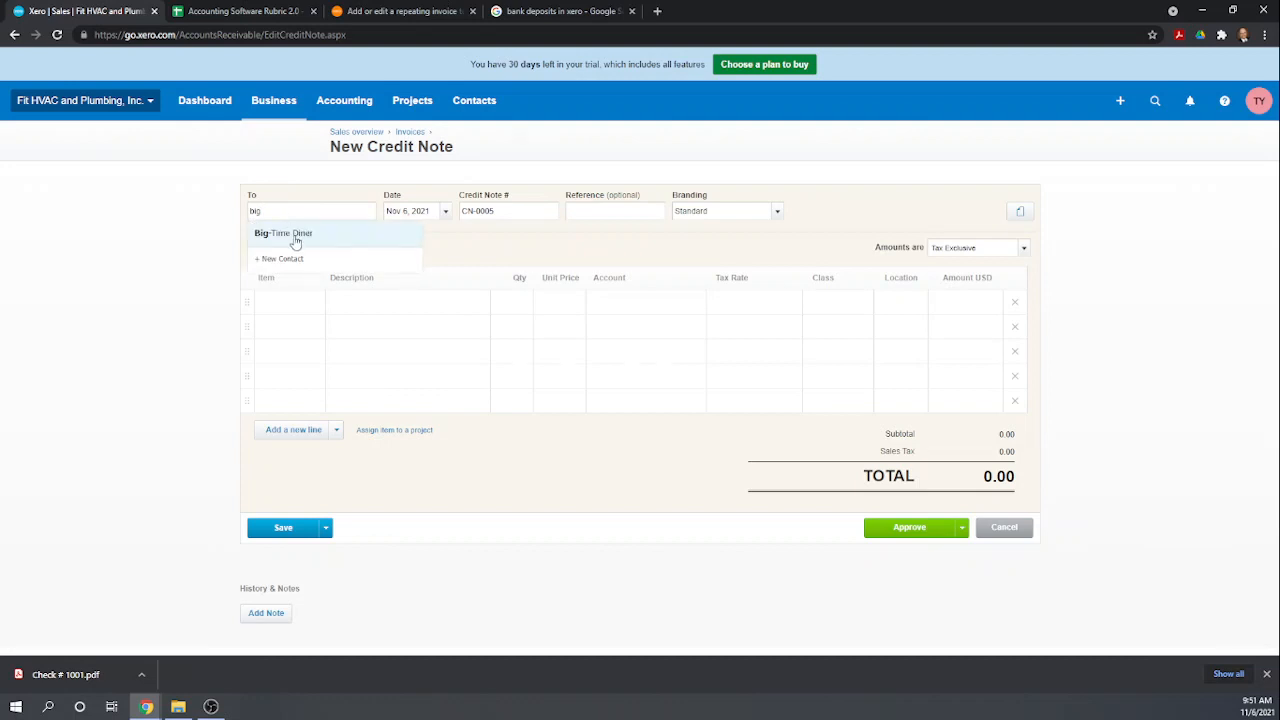
pyautogui.click(295, 238)
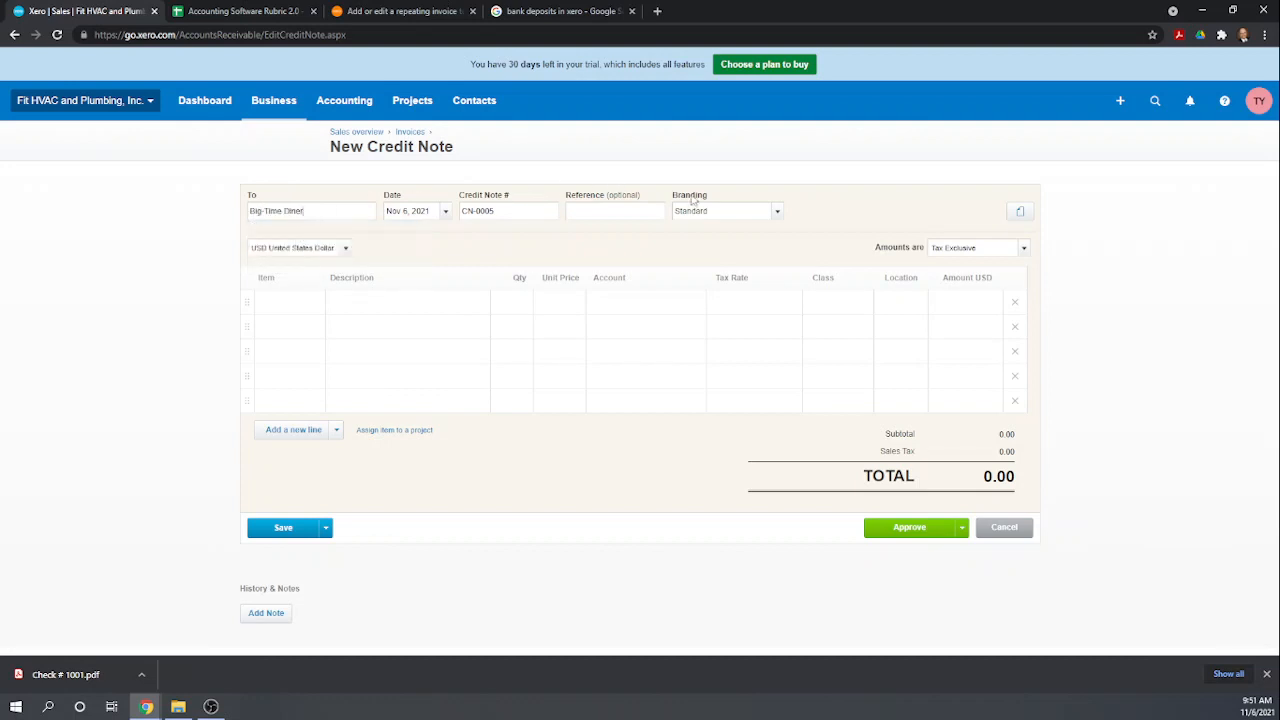
pyautogui.click(295, 300)
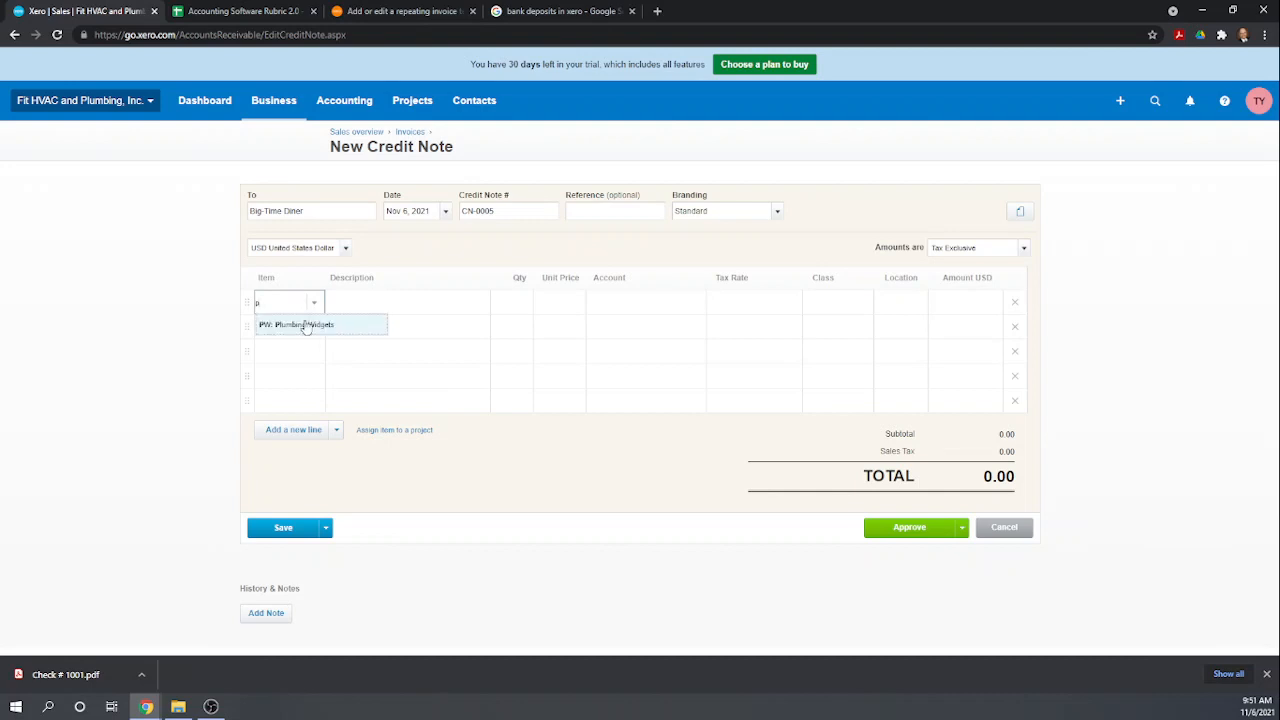
pyautogui.click(304, 328)
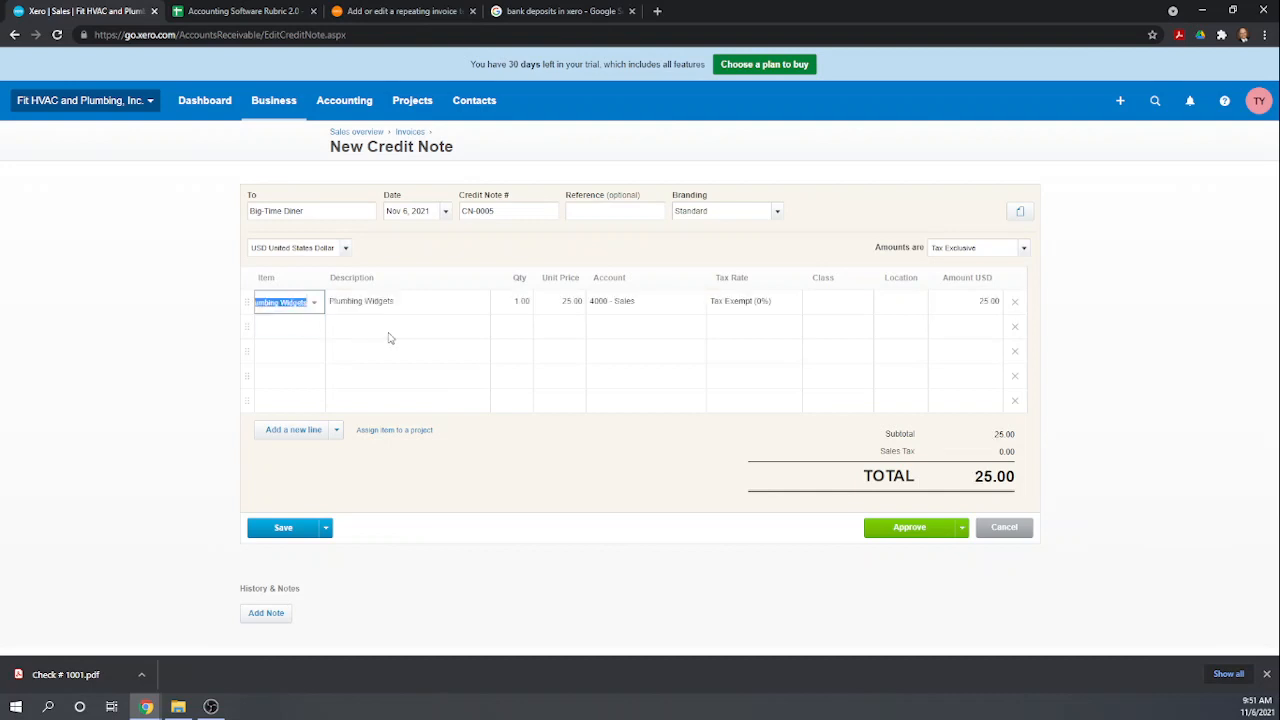
pyautogui.click(513, 303)
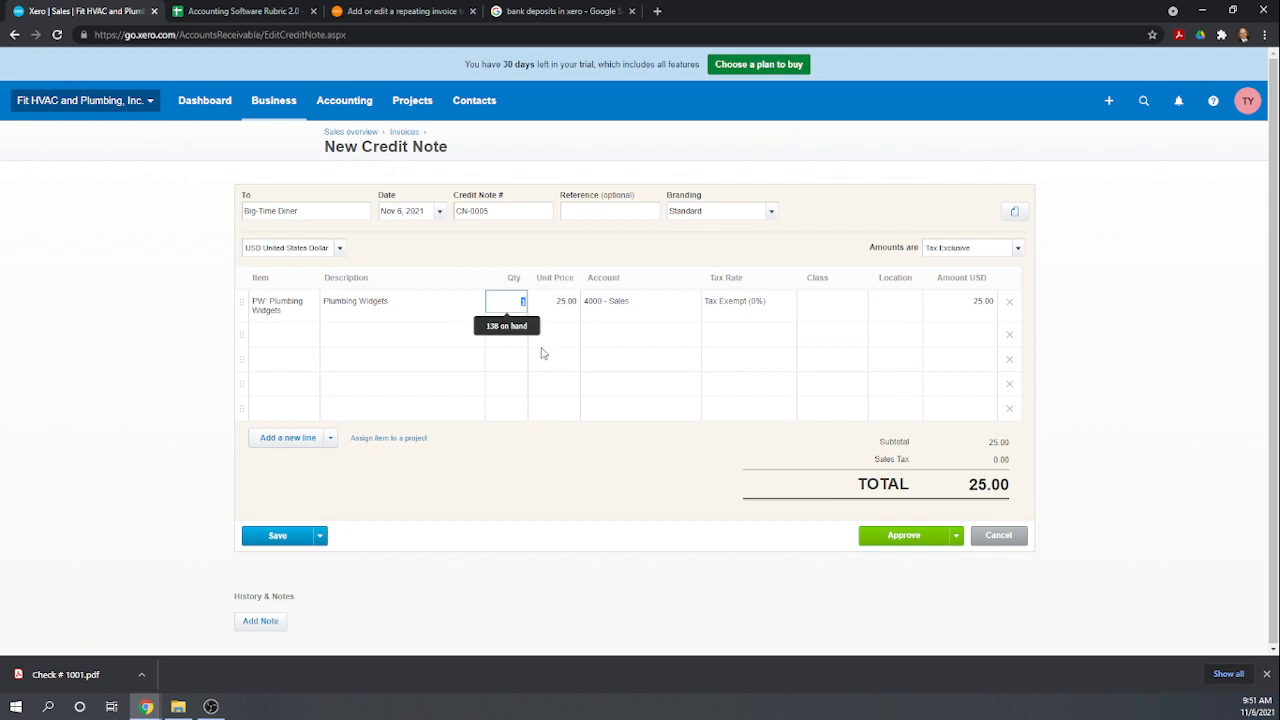
pyautogui.press('BackSpace')
pyautogui.press('Tab')
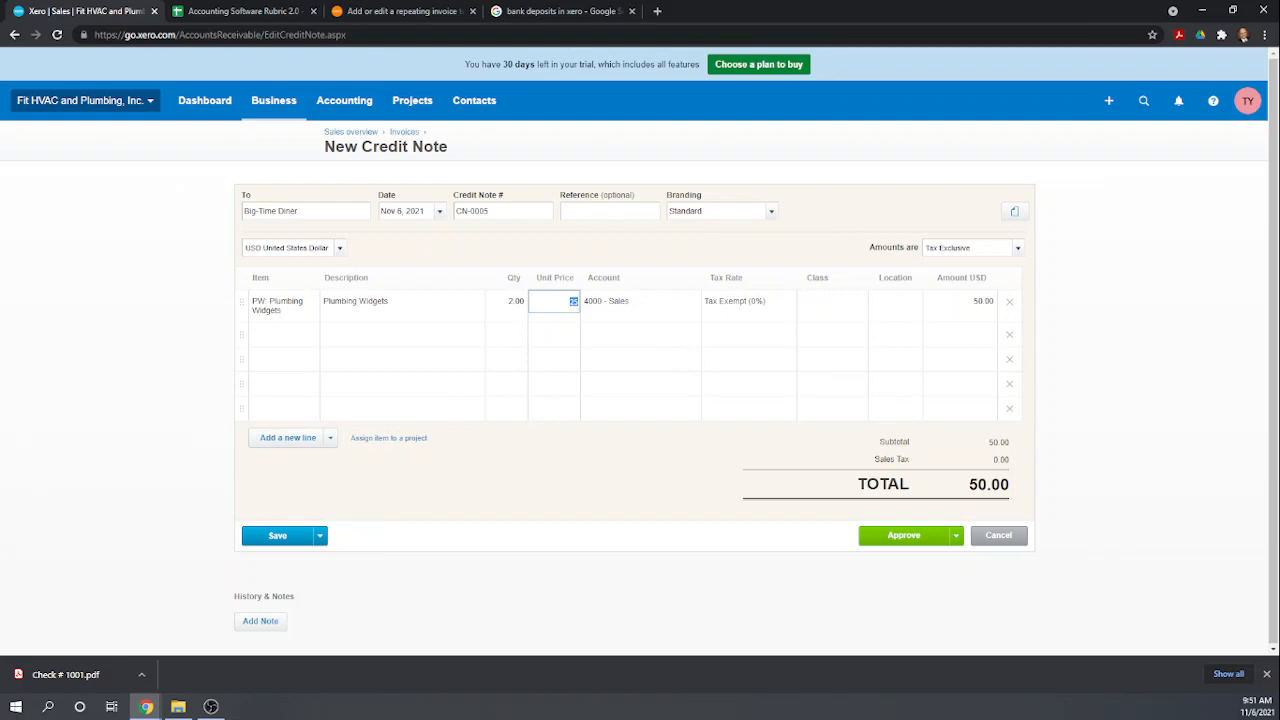
# - Set the Plumbing Widgets line's tax rate to State of New York (6%) and approve the credit note
pyautogui.click(725, 305)
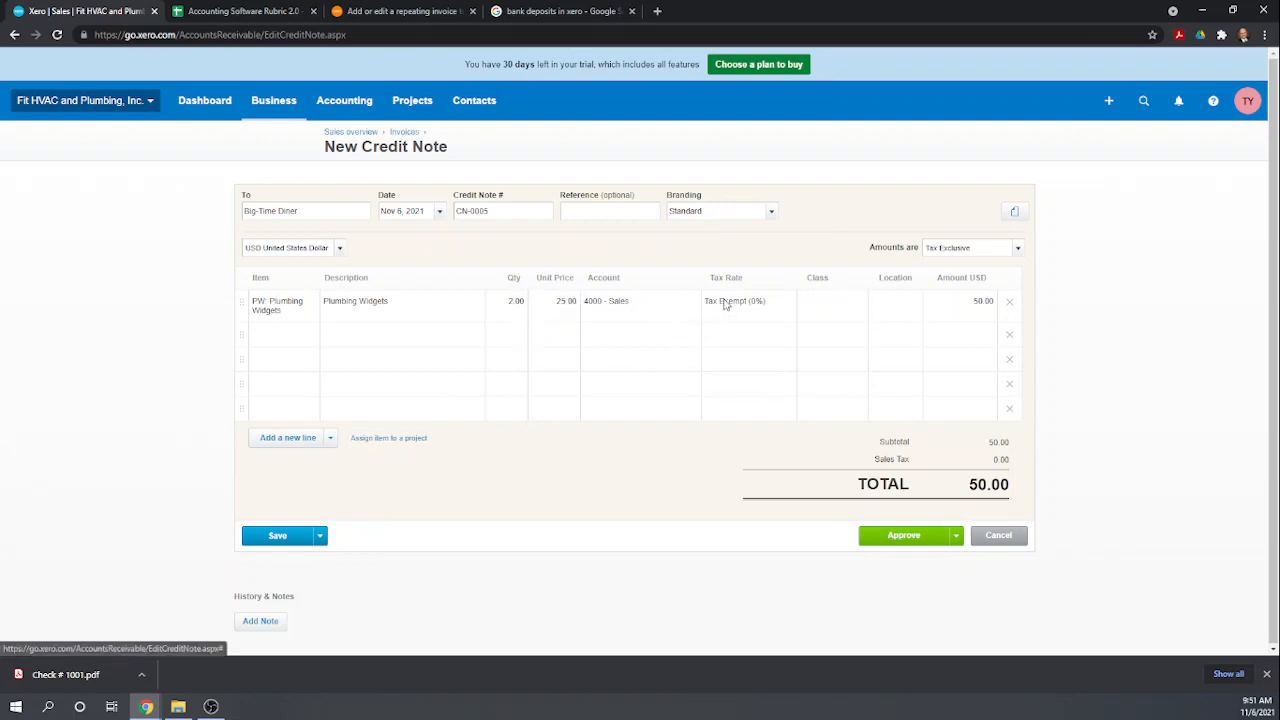
pyautogui.click(759, 312)
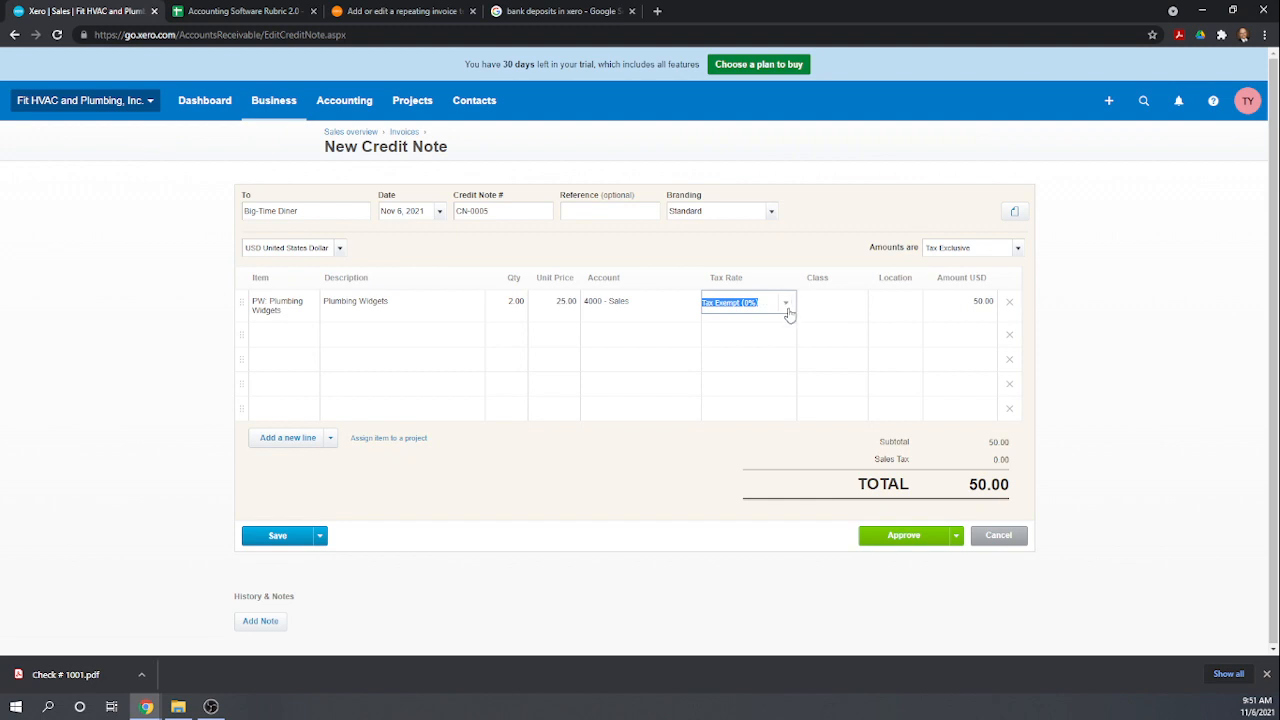
pyautogui.click(786, 304)
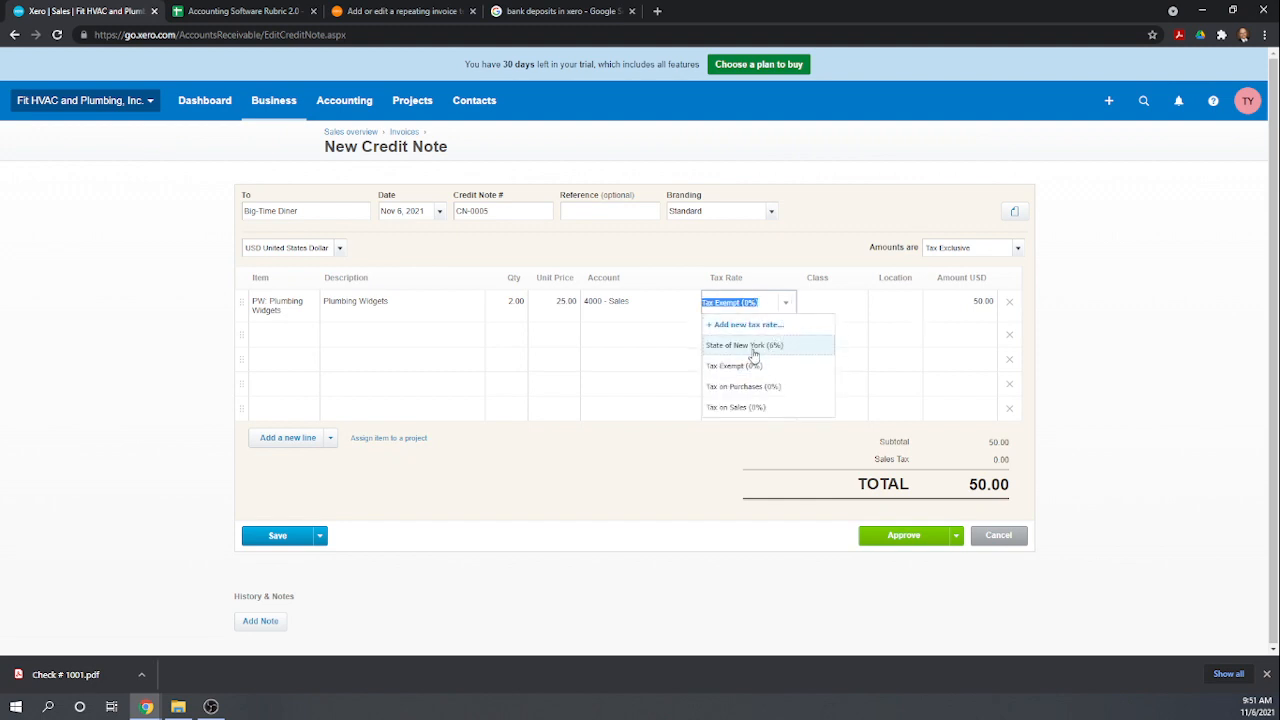
pyautogui.click(754, 345)
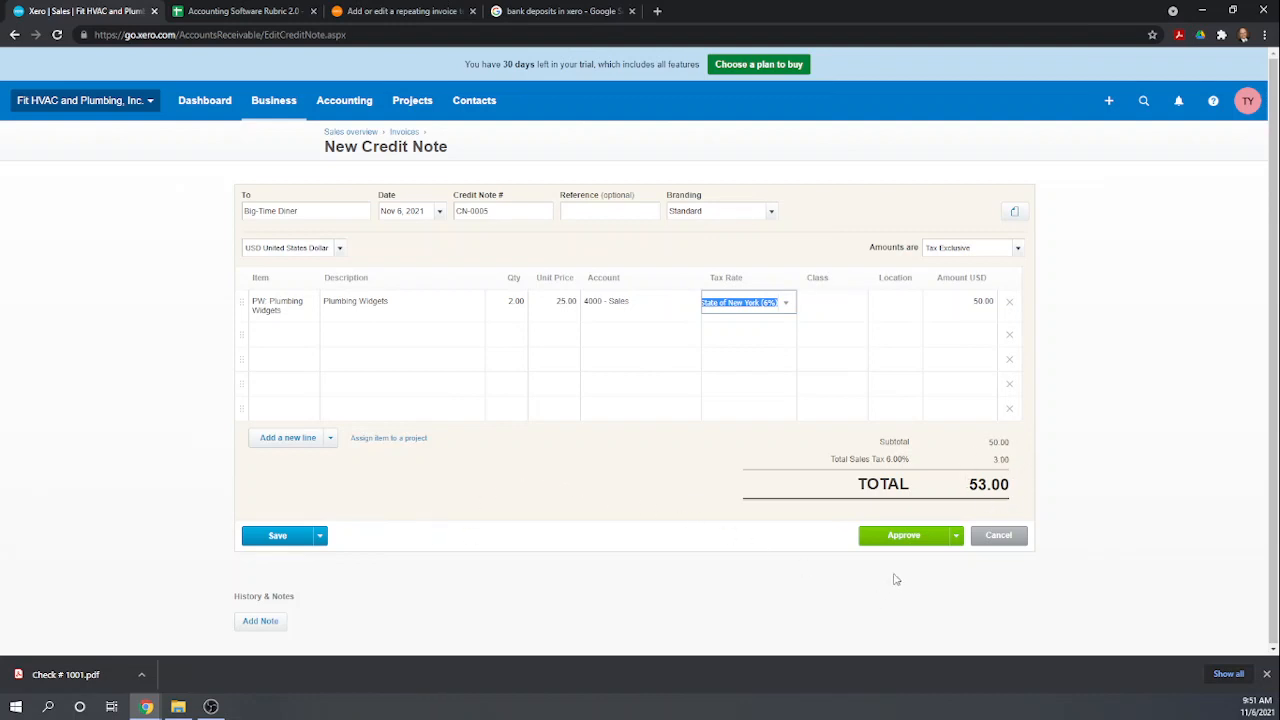
pyautogui.click(897, 537)
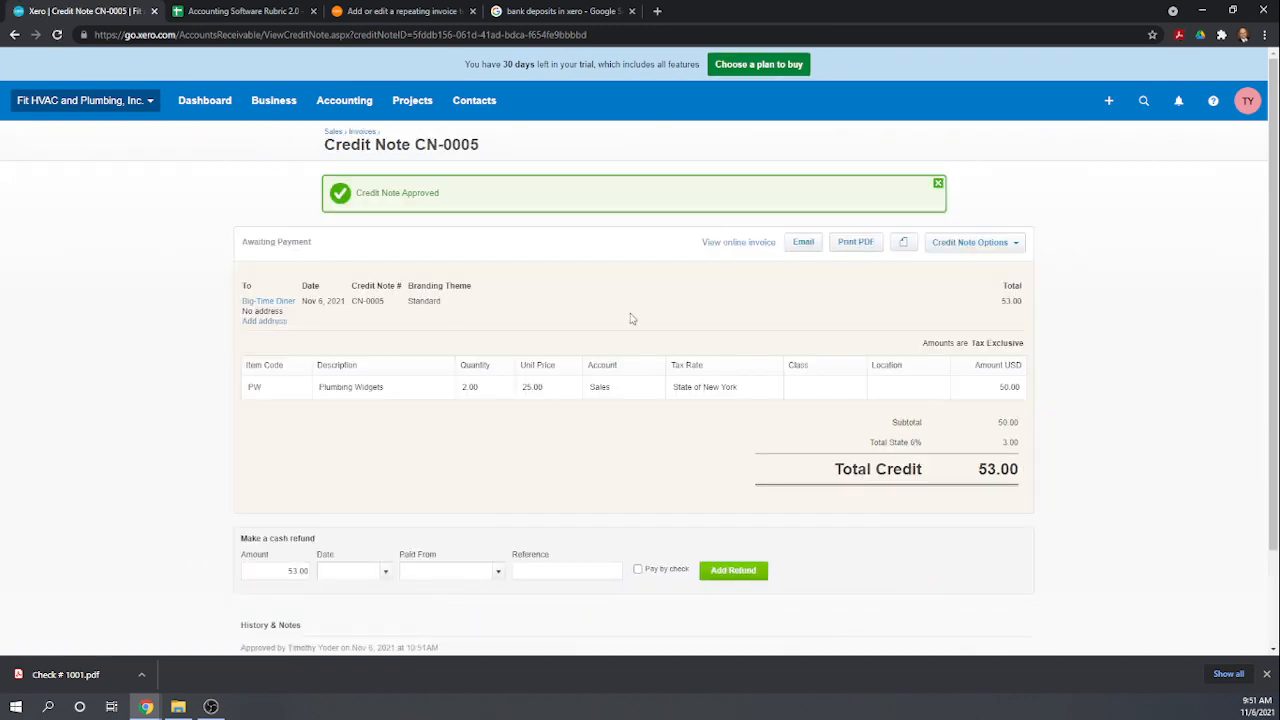
# - Open the Plumbing Widgets inventory item and check its quantity on hand and recent transactions for the returned units
pyautogui.click(266, 103)
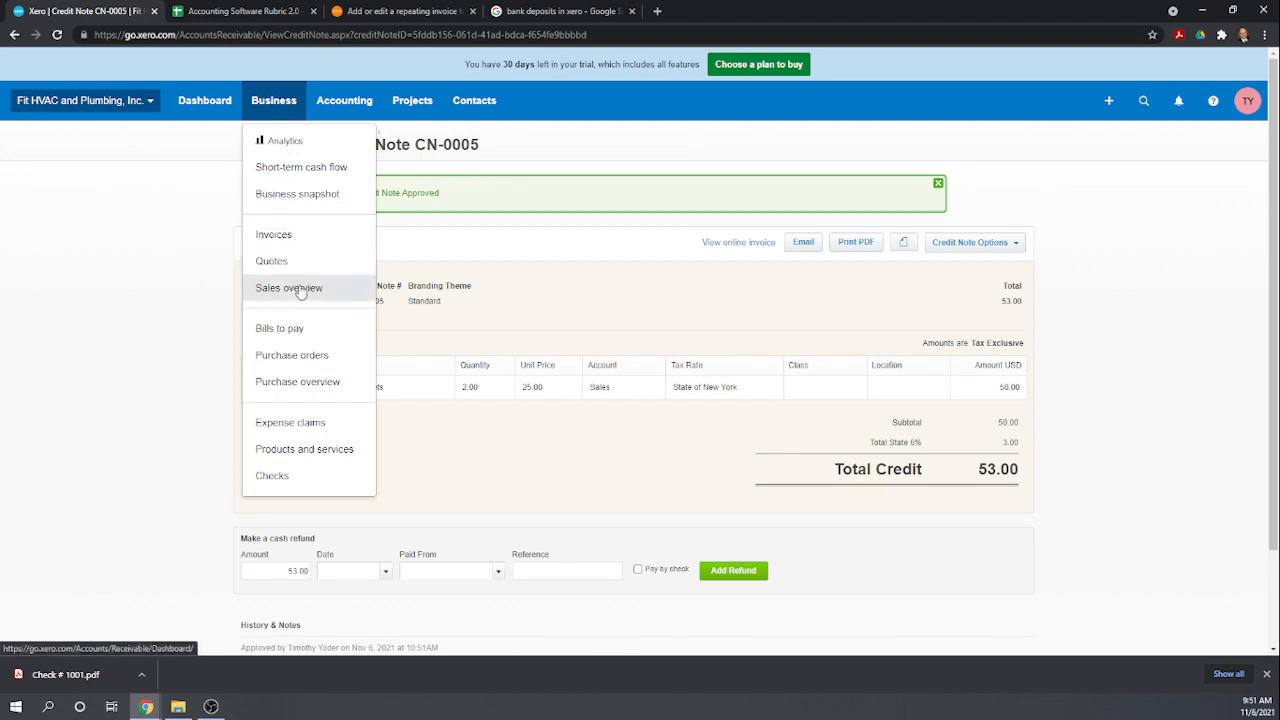
pyautogui.click(321, 449)
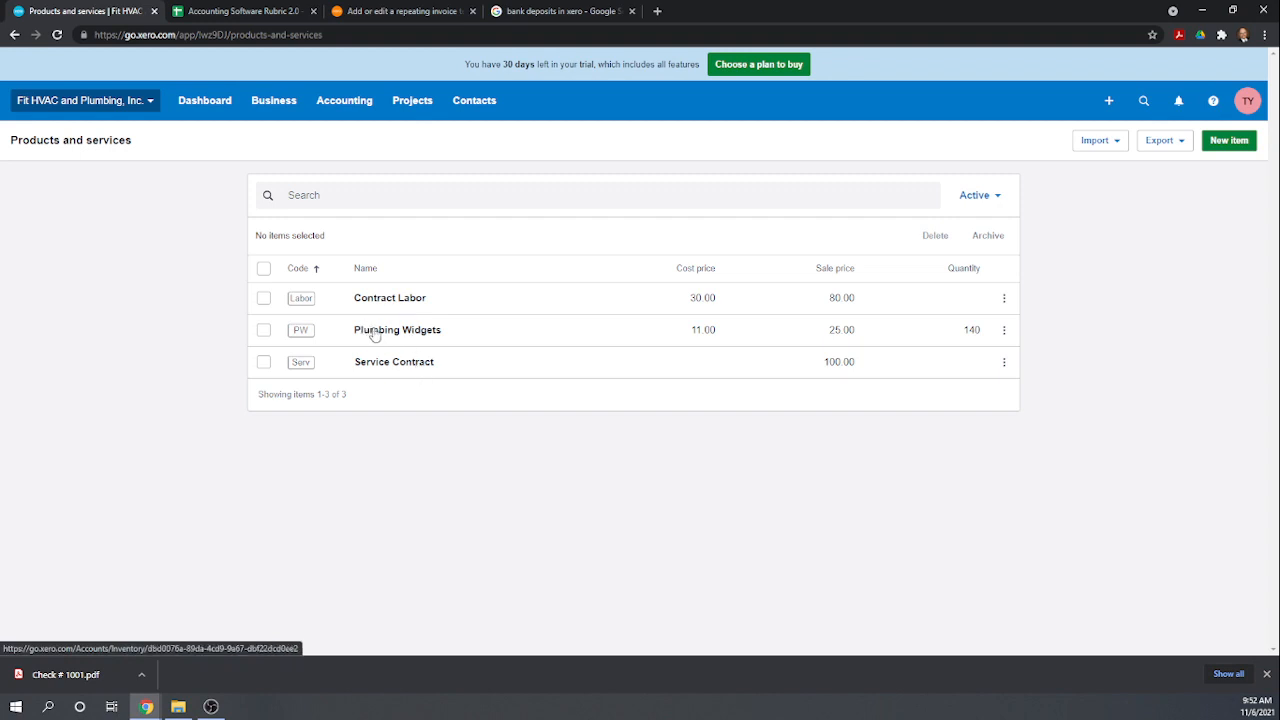
pyautogui.click(388, 342)
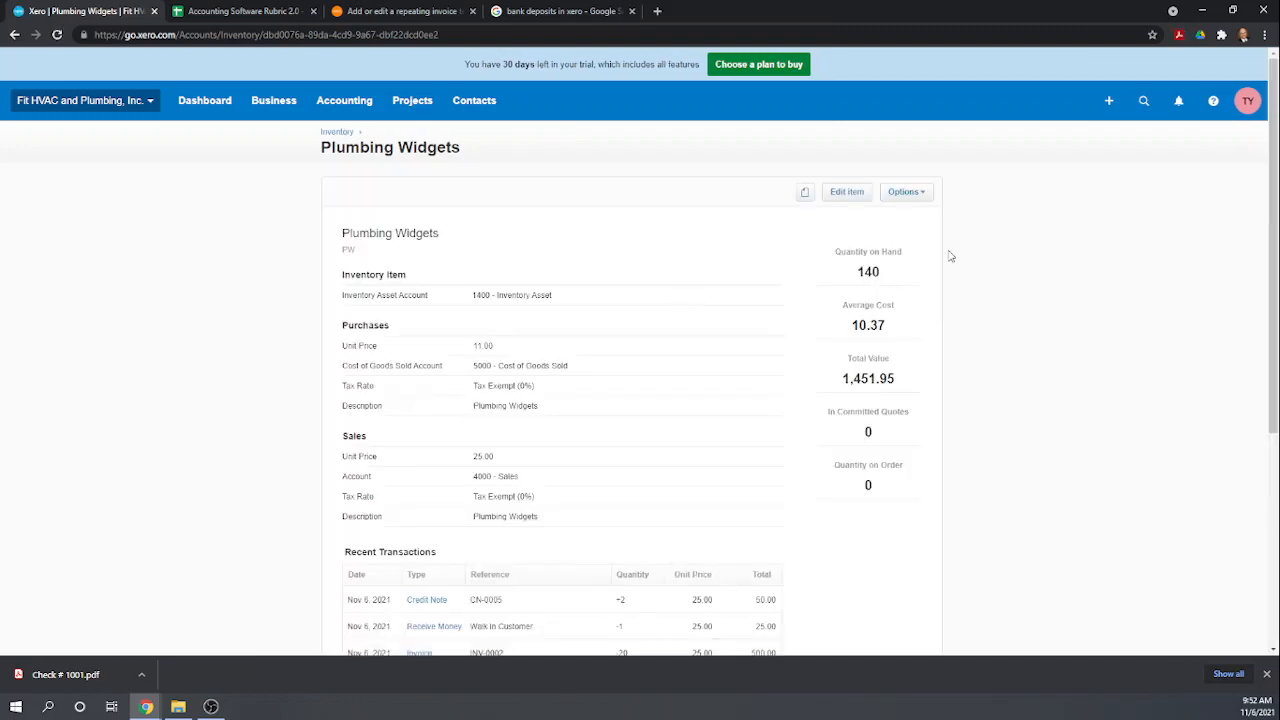
pyautogui.scroll(-3, 945, 300)
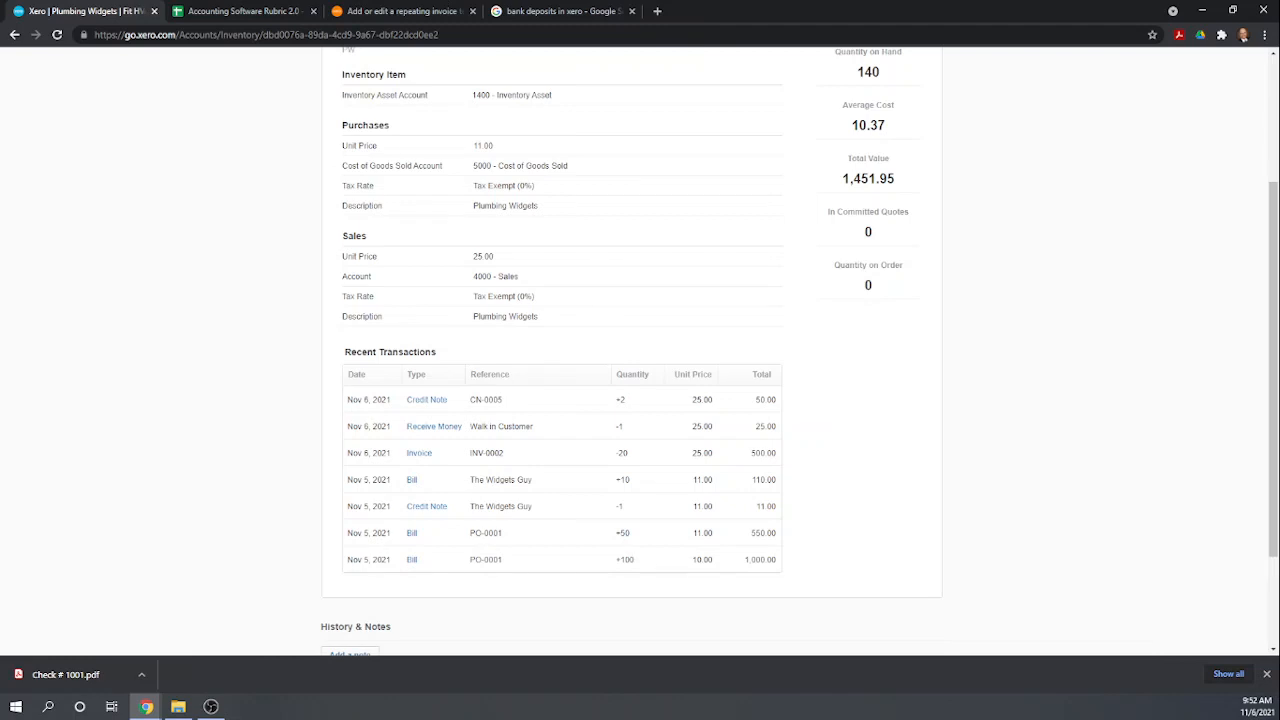
pyautogui.scroll(3, 105, 372)
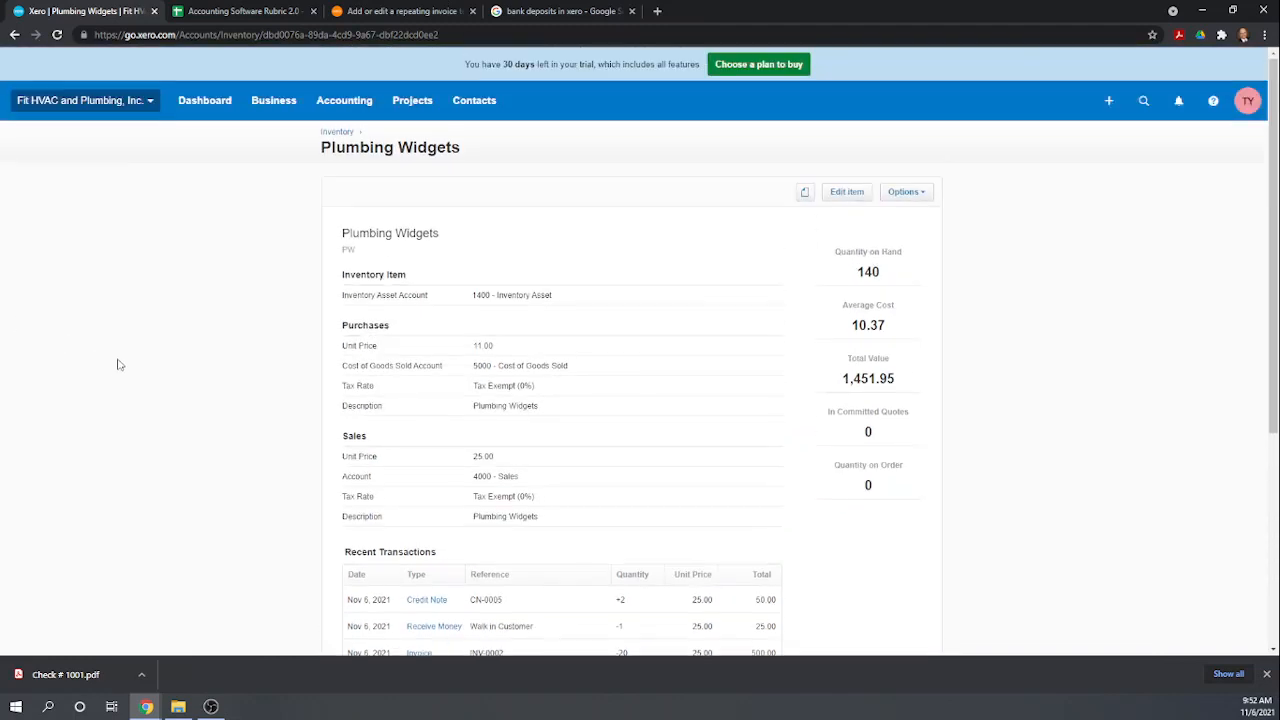
# - Open the Big-Time Diner credit note and set its cash refund to Nov 6, 2021, from 1000 - Checking Account, paid by check
pyautogui.click(268, 100)
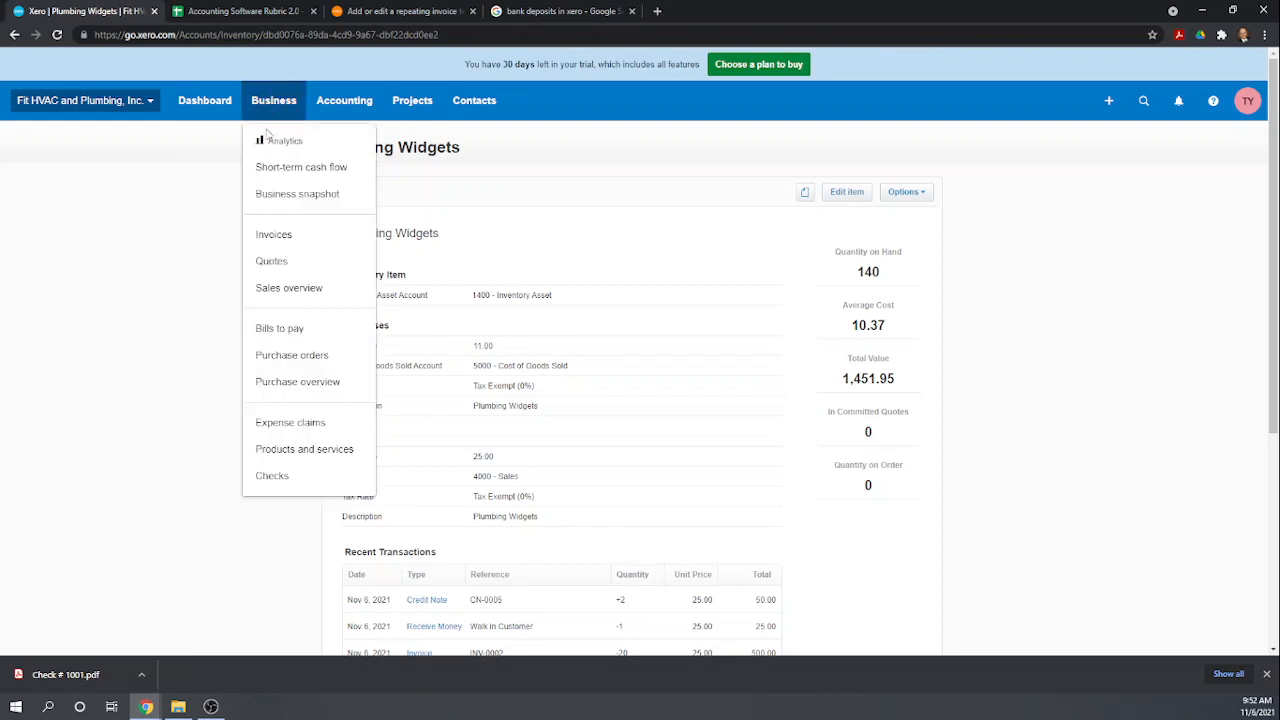
pyautogui.click(280, 237)
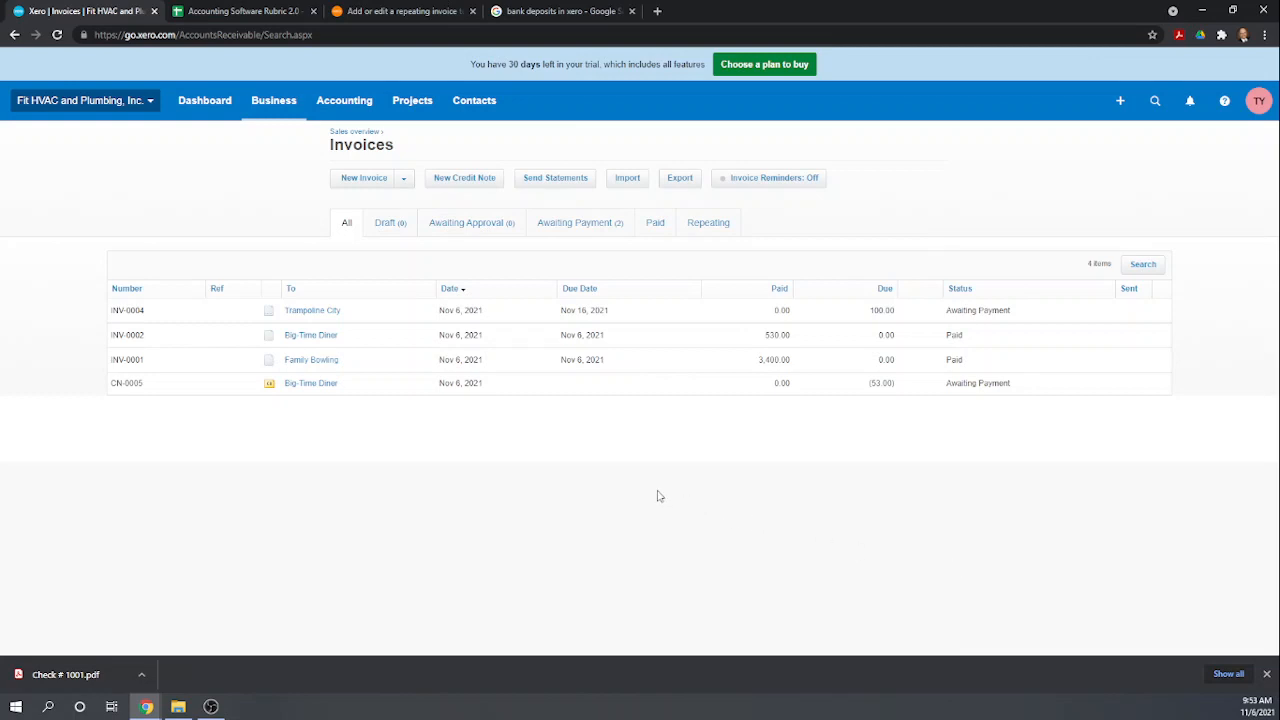
pyautogui.click(328, 387)
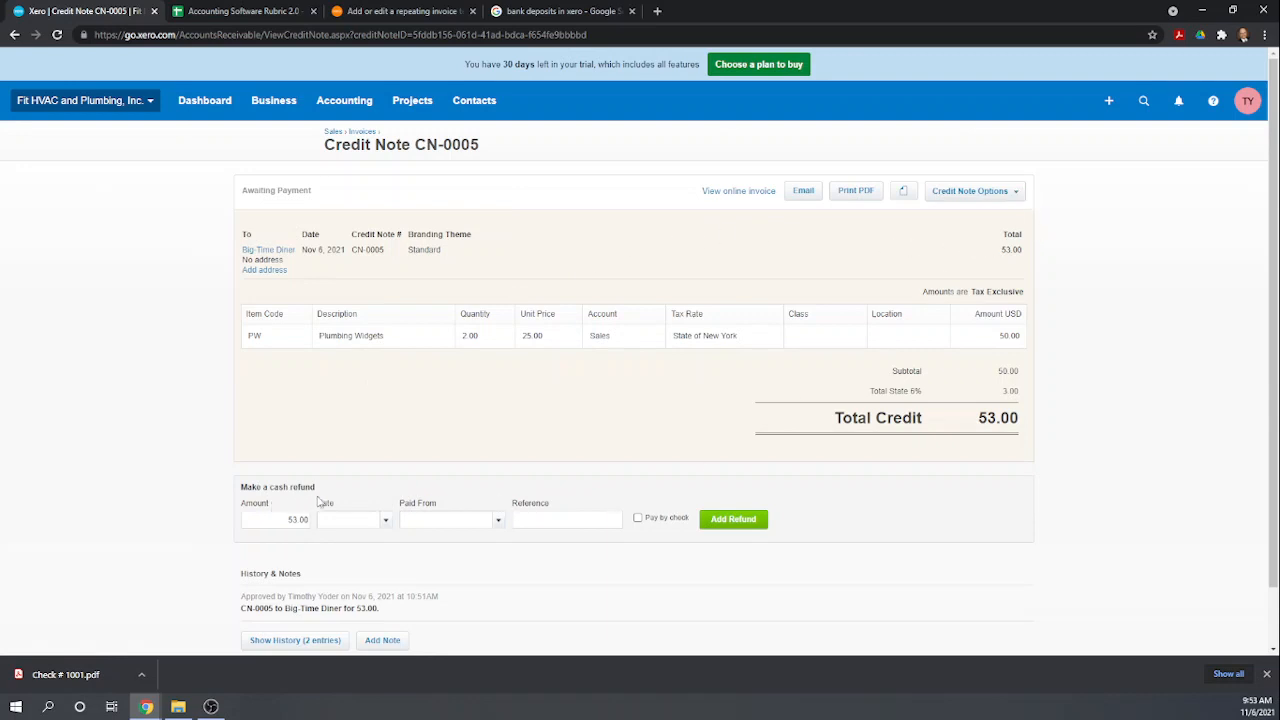
pyautogui.scroll(-1, 349, 489)
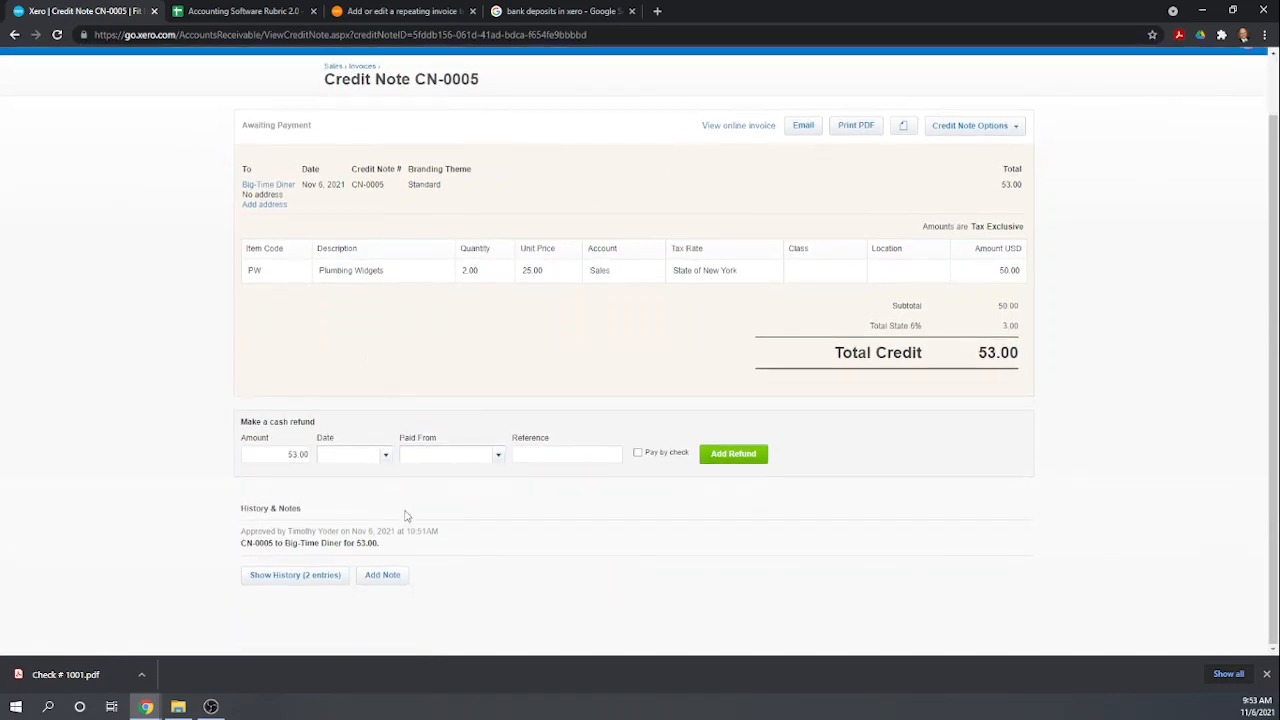
pyautogui.click(386, 456)
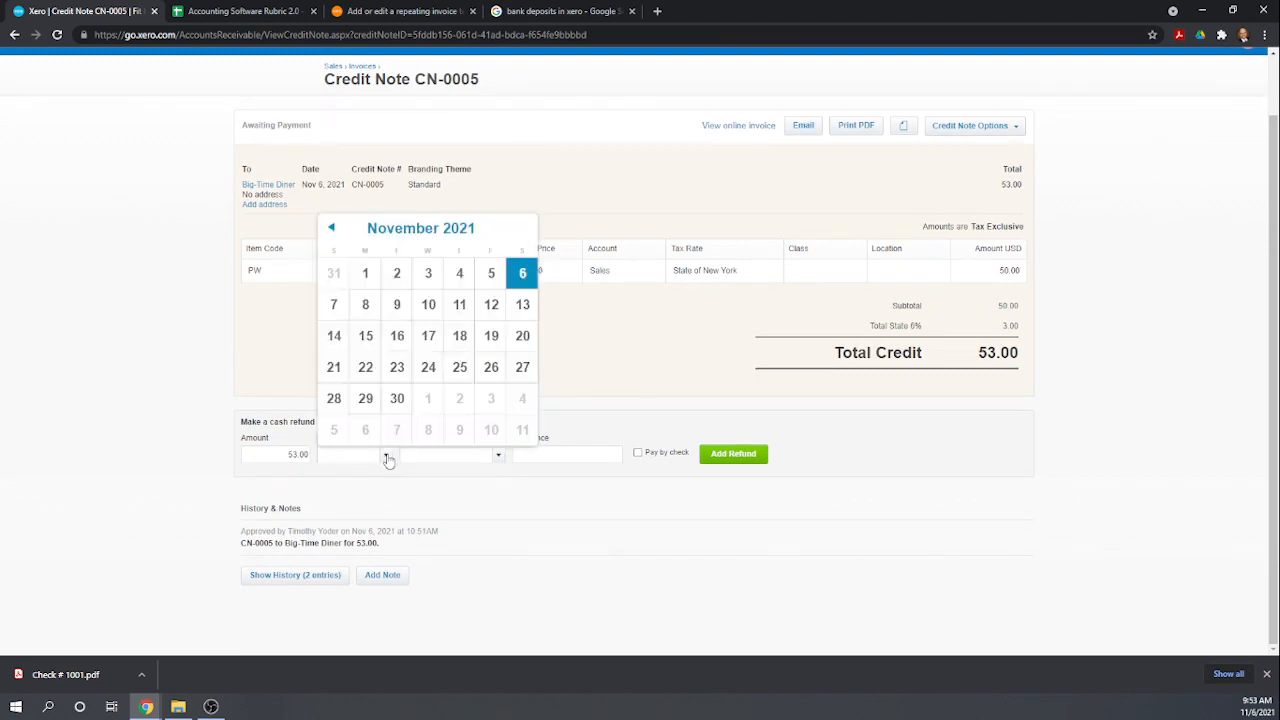
pyautogui.click(522, 276)
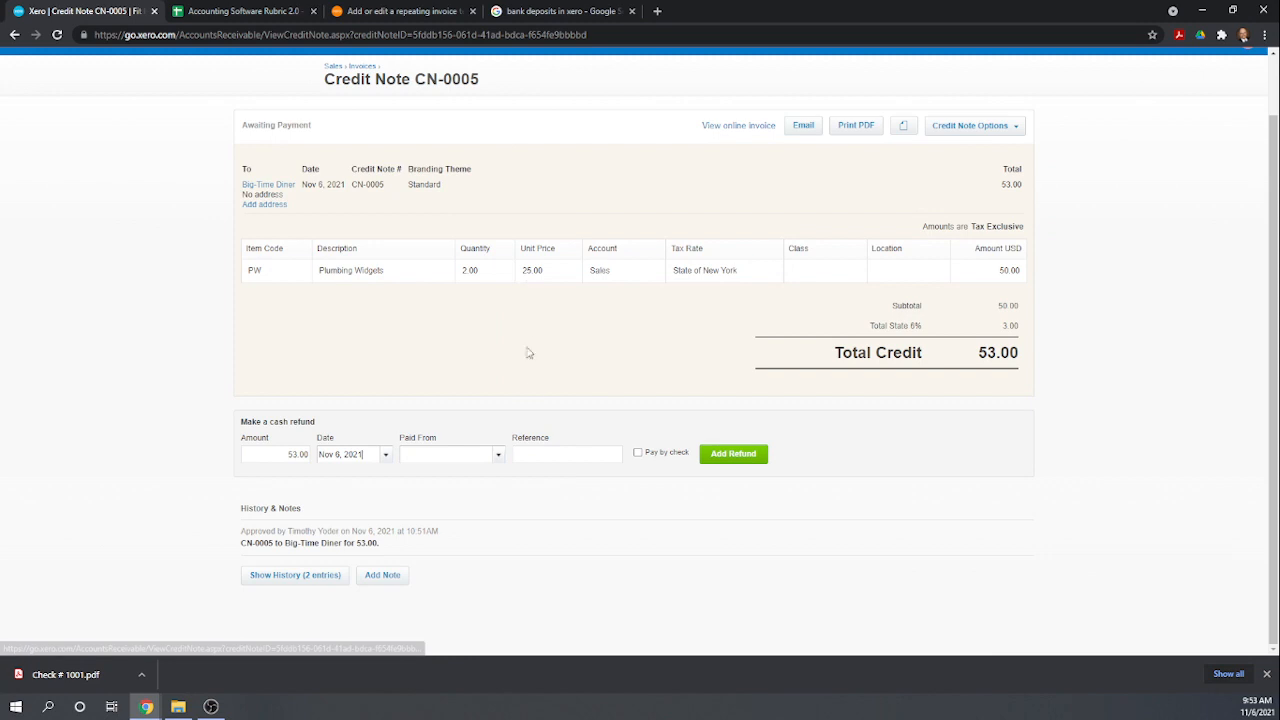
pyautogui.click(497, 455)
pyautogui.click(466, 508)
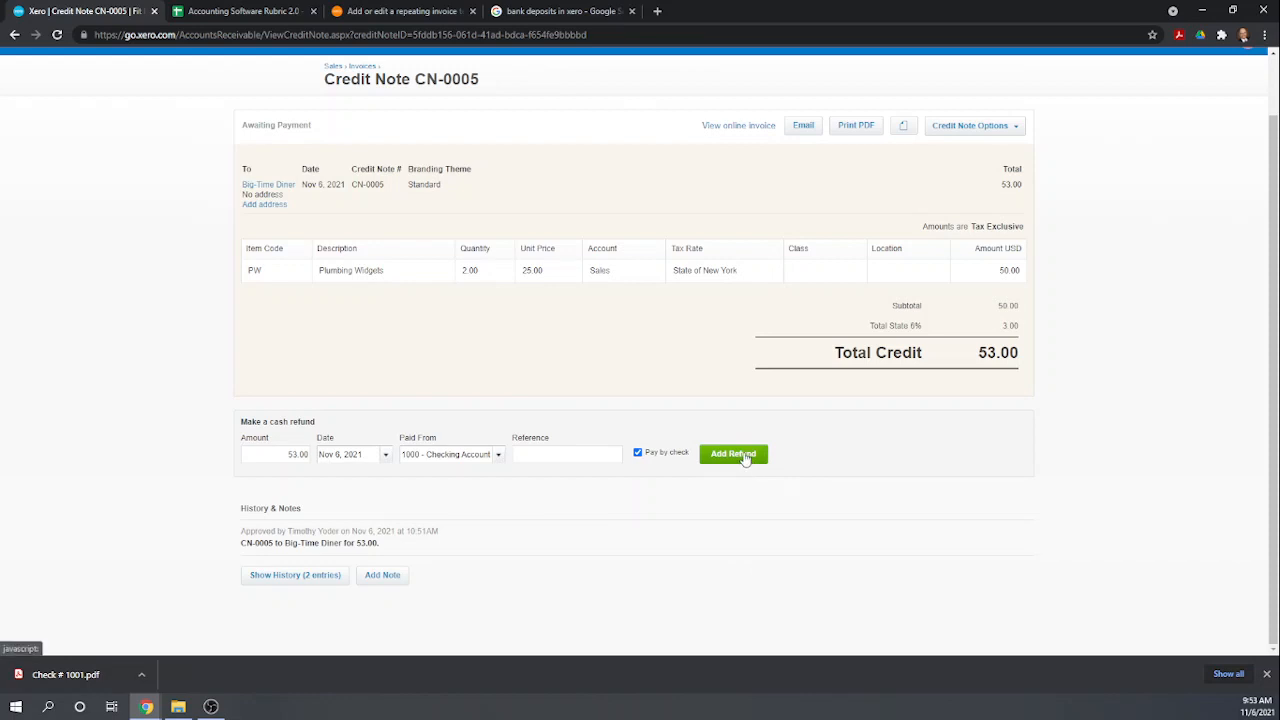
# - Add the refund, save and print check 1003 to Big-Time Diner as a PDF, and review the downloaded check
pyautogui.click(744, 458)
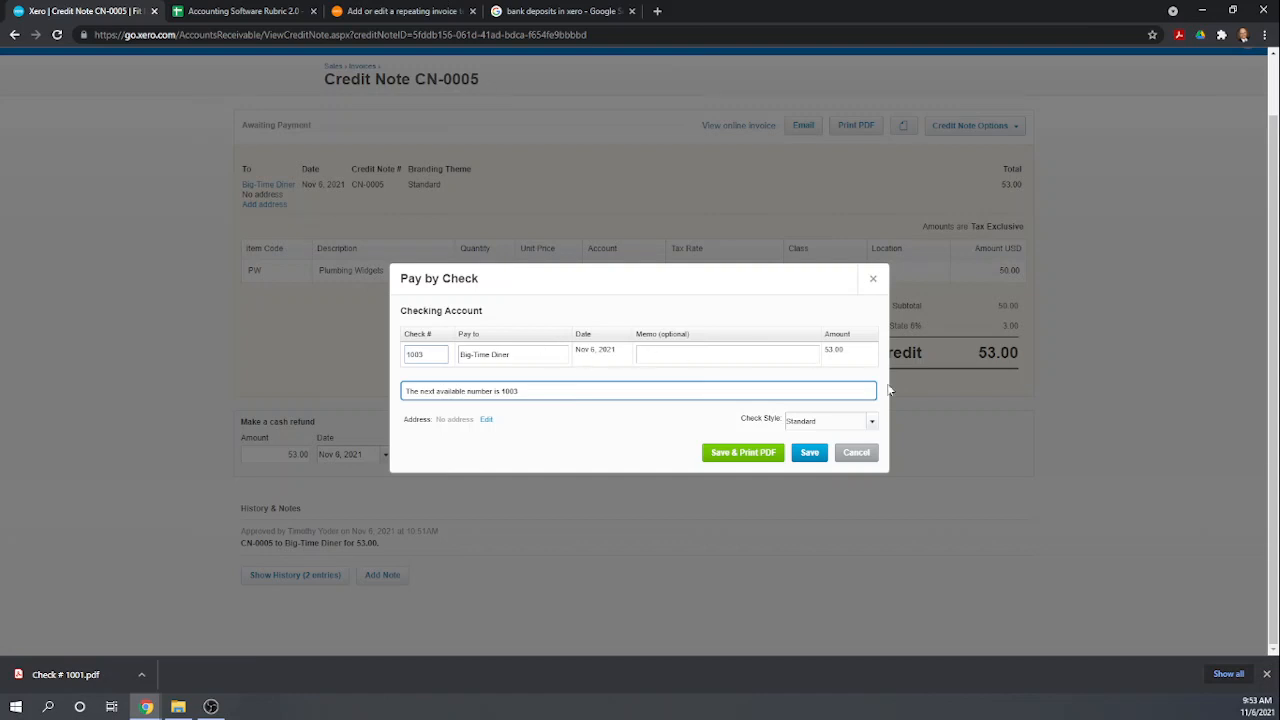
pyautogui.click(733, 451)
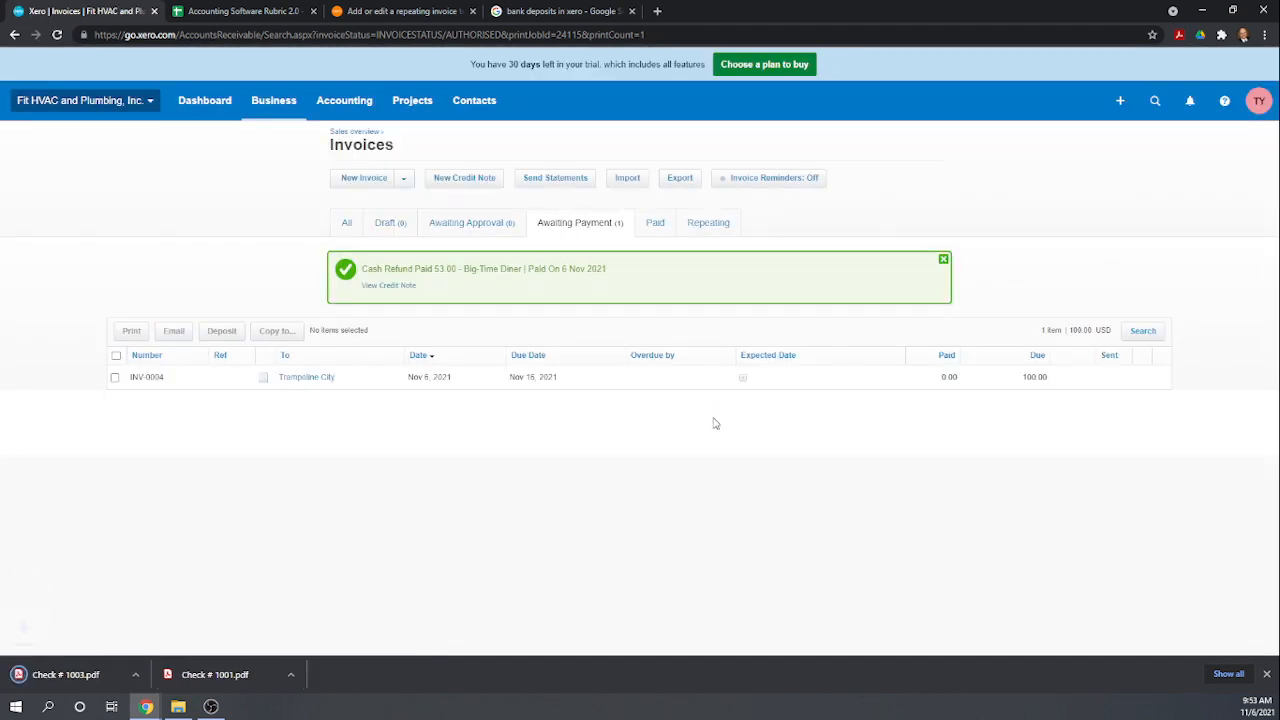
pyautogui.click(79, 679)
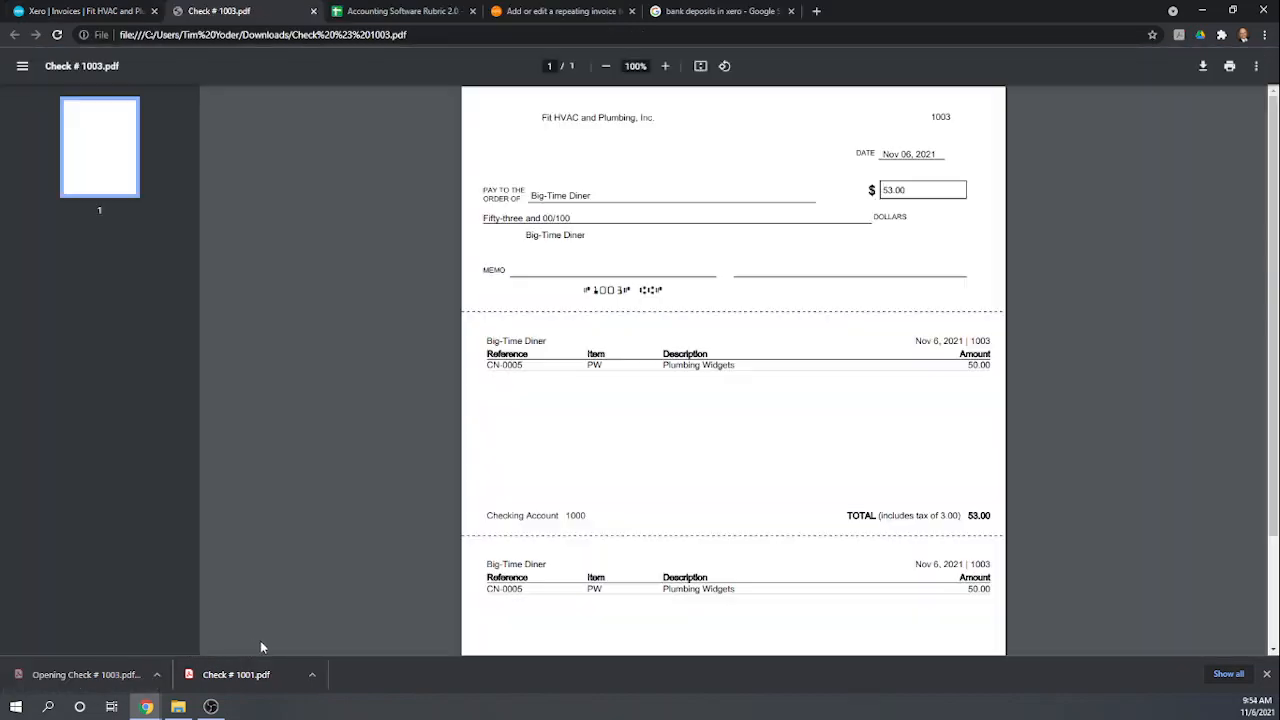
pyautogui.scroll(-3, 828, 512)
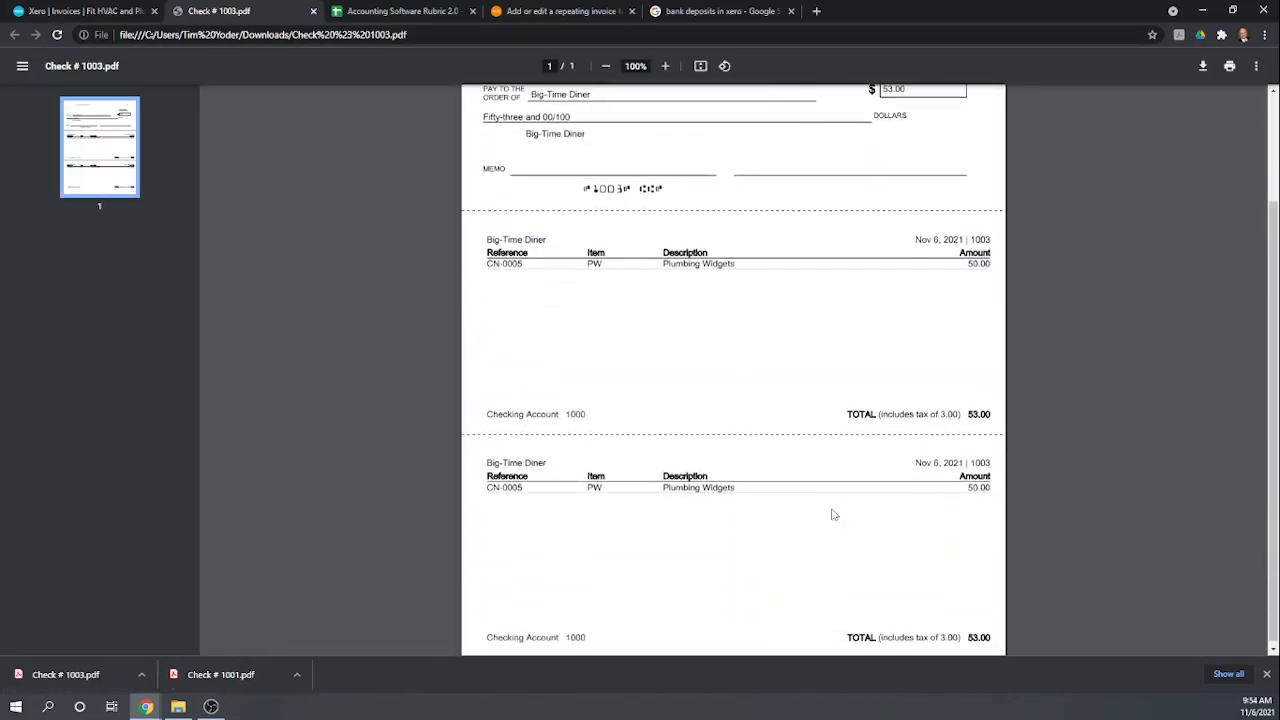
# - Close the check 1003 PDF and score 1 in the rubric for issuing a customer credit memo and including its sales tax adjustment
pyautogui.scroll(3, 832, 514)
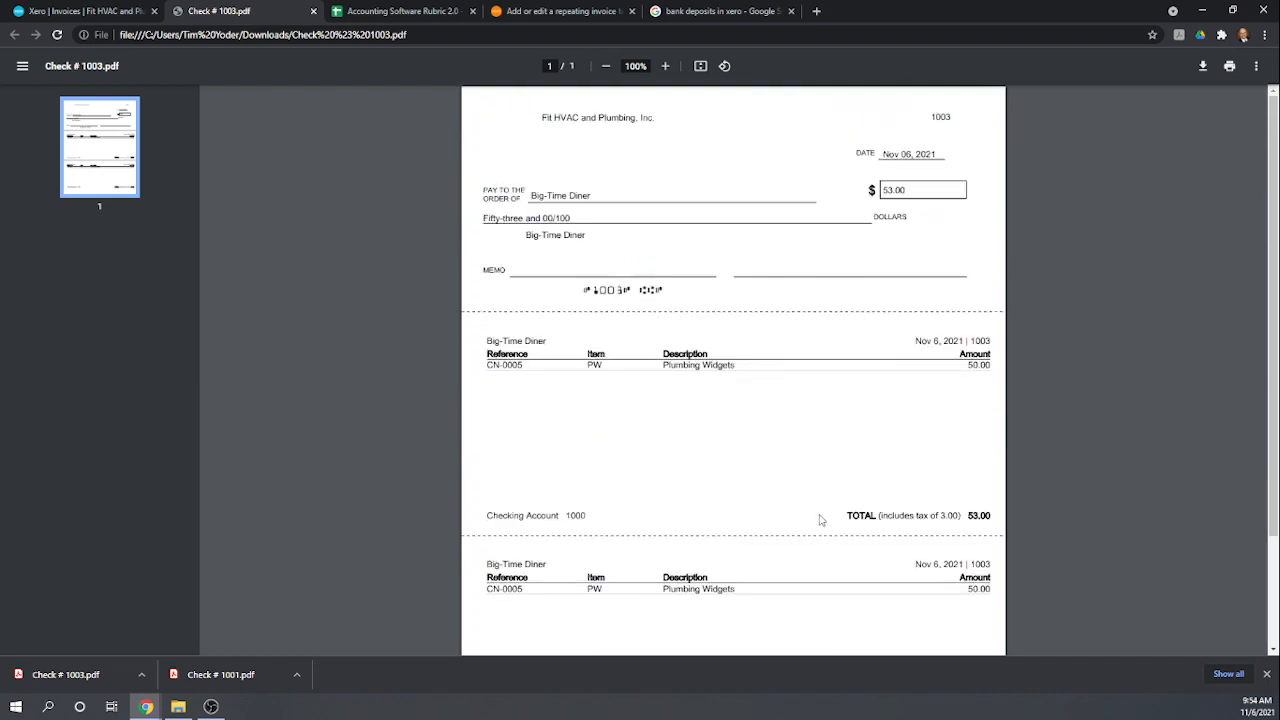
pyautogui.click(315, 11)
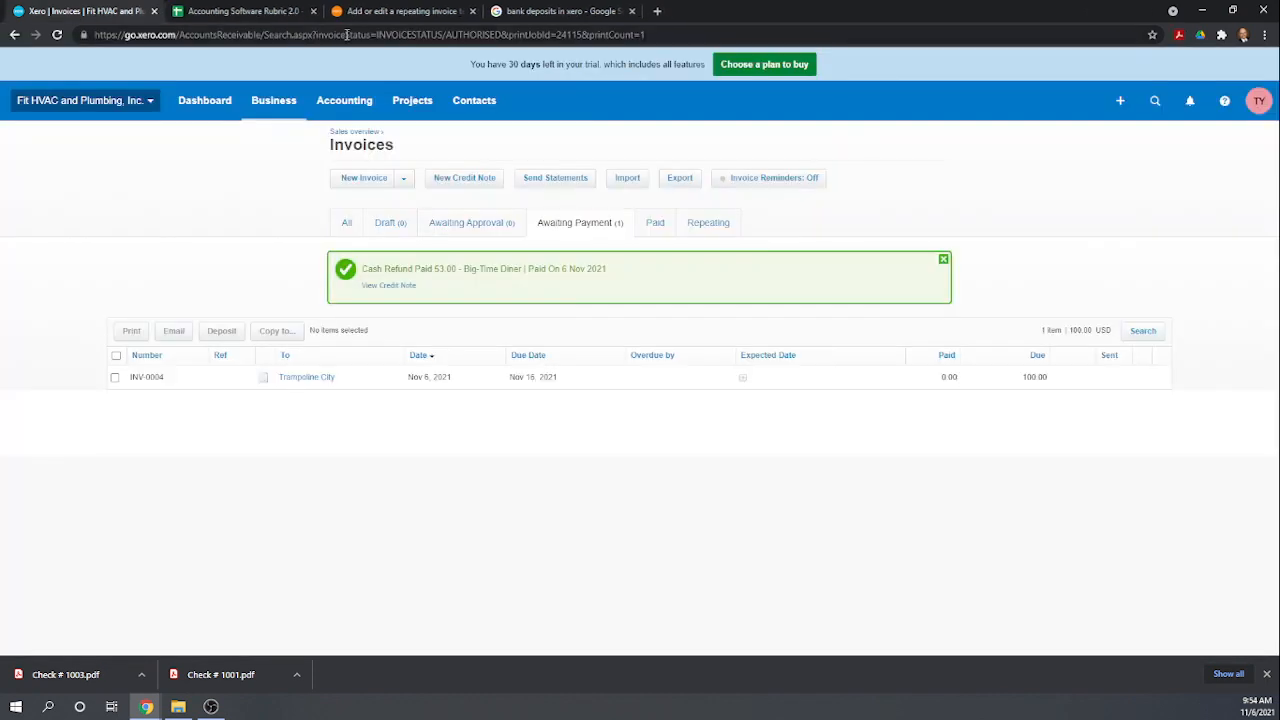
pyautogui.click(236, 11)
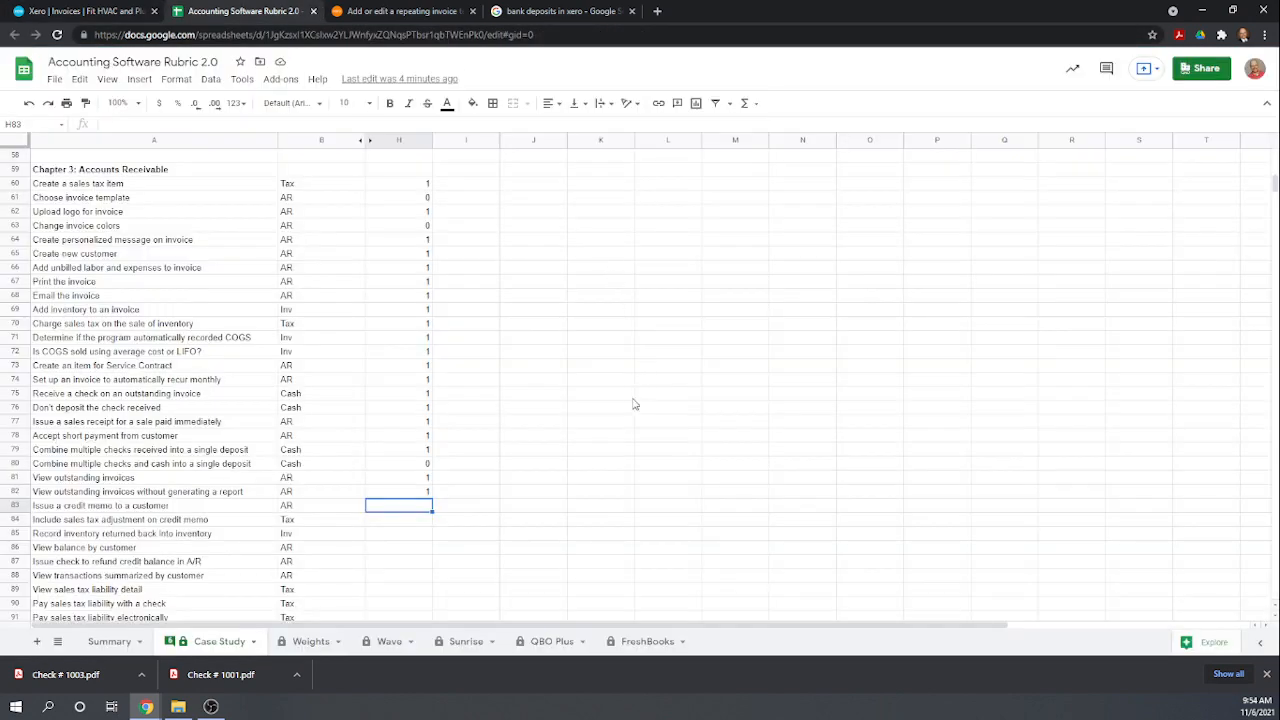
pyautogui.scroll(-3, 587, 440)
pyautogui.scroll(-1, 514, 444)
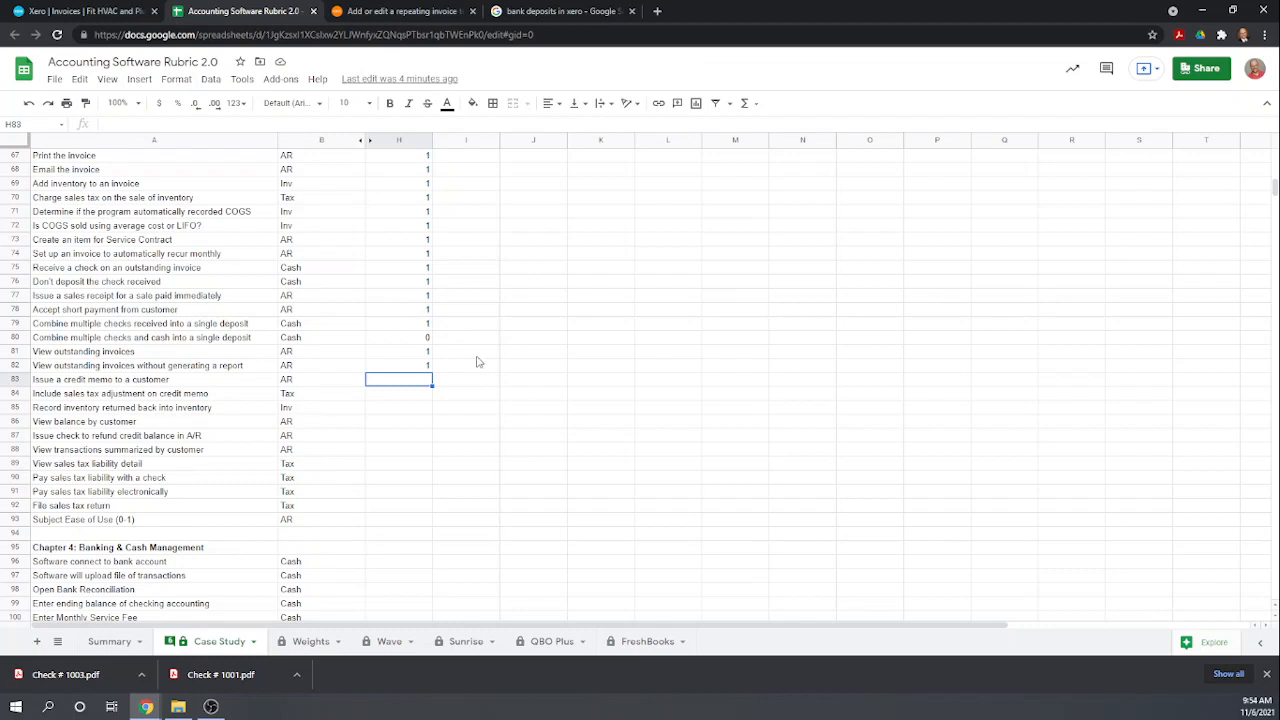
pyautogui.write('1')
pyautogui.press('Return')
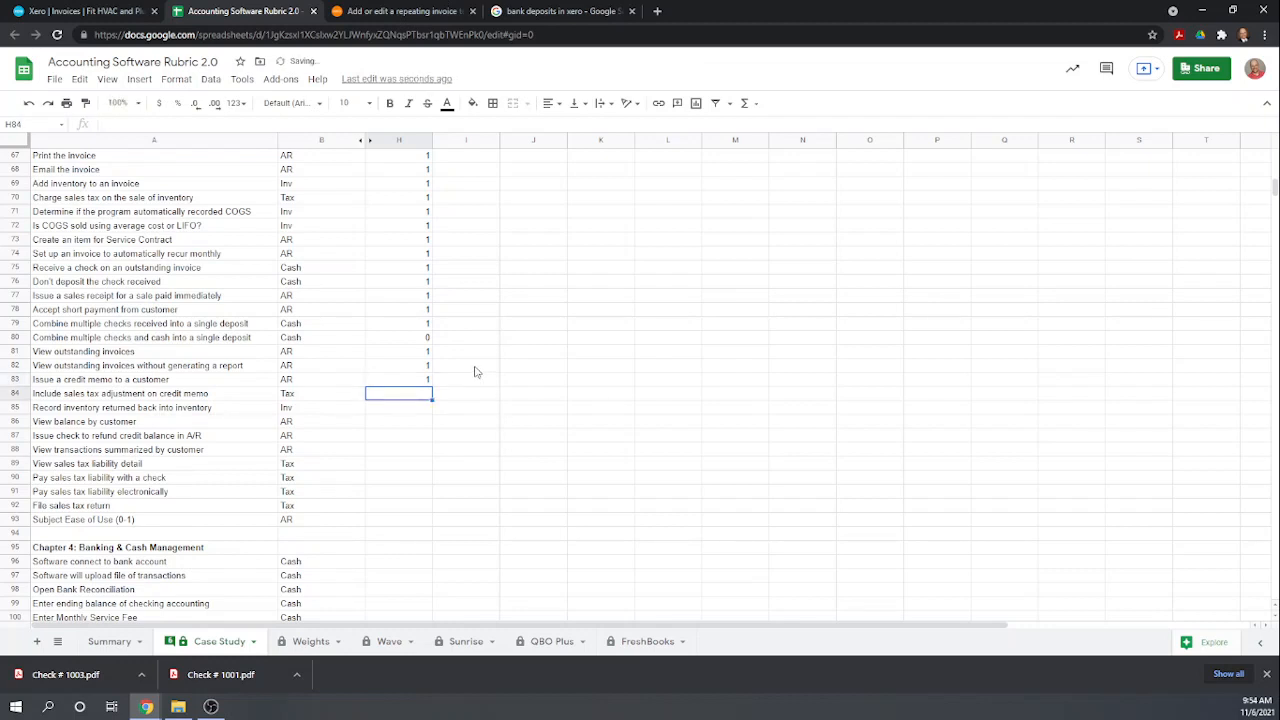
pyautogui.write('1')
pyautogui.press('Return')
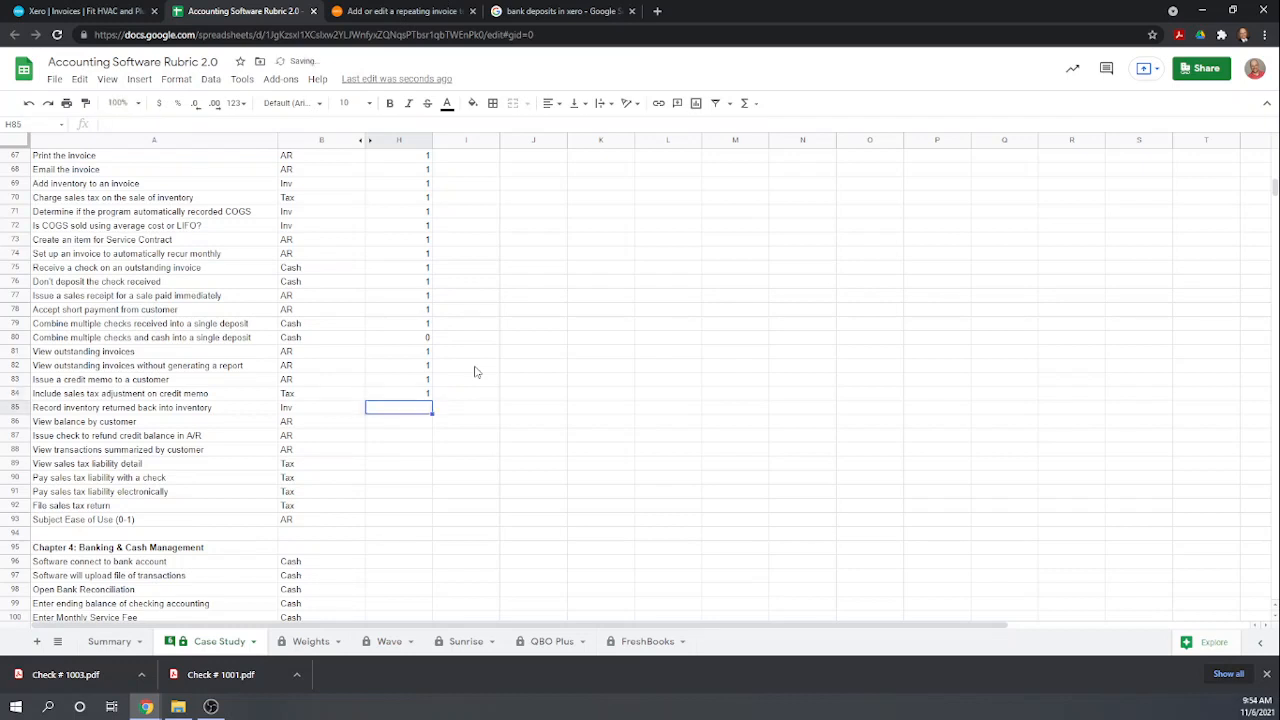
# - Score 1 in the rubric for recording returned inventory, viewing balance by customer, and issuing a check to refund an A/R credit balance
pyautogui.write('5')
pyautogui.press('BackSpace')
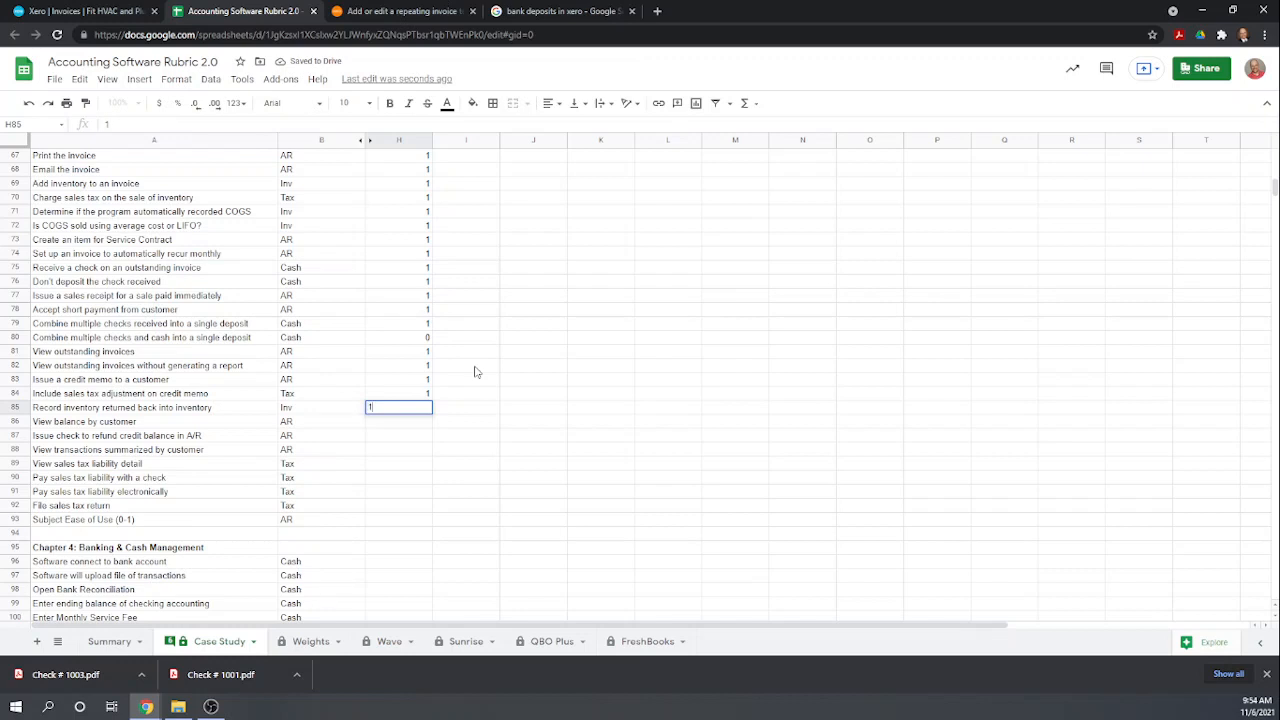
pyautogui.press('Return')
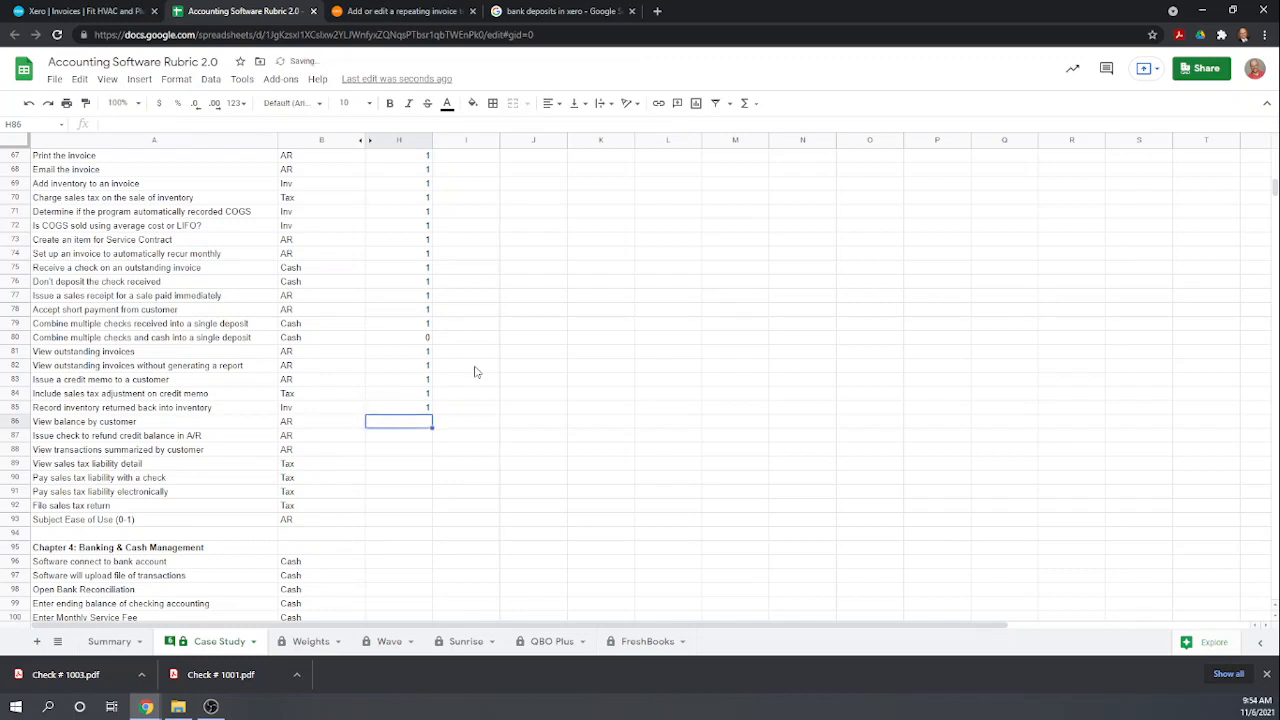
pyautogui.write('1')
pyautogui.press('Return')
pyautogui.write('1')
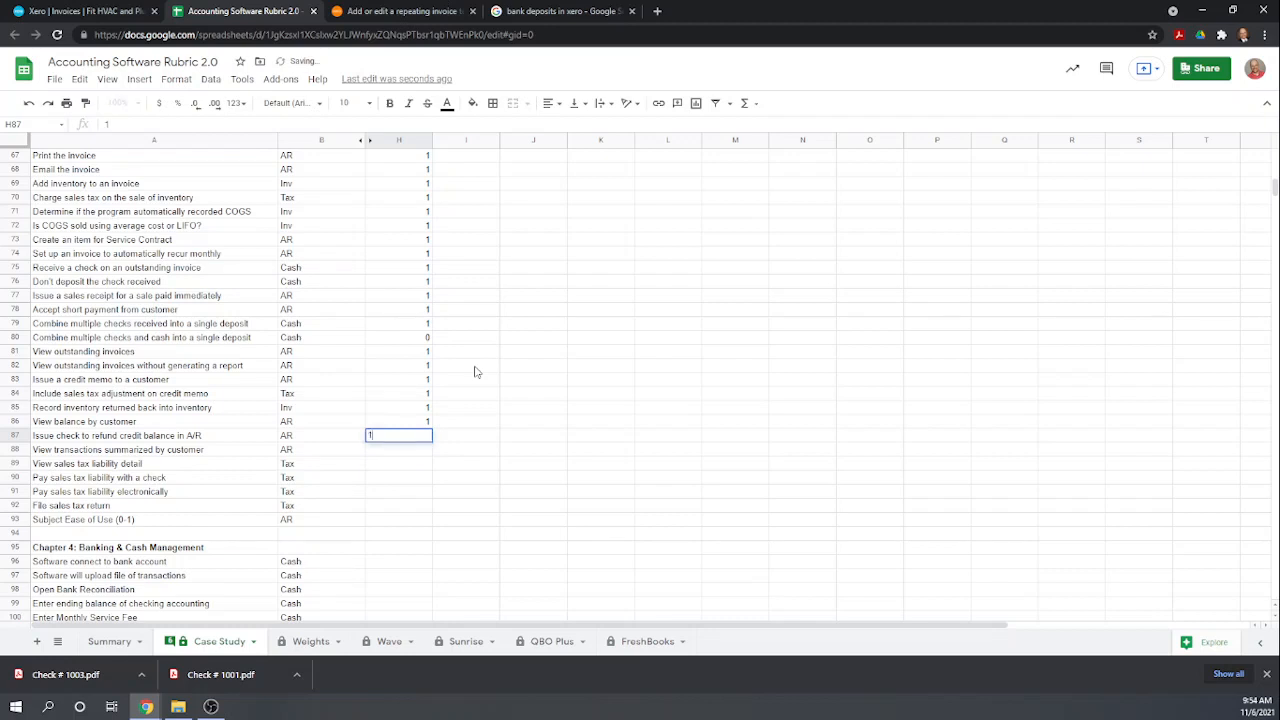
pyautogui.press('Return')
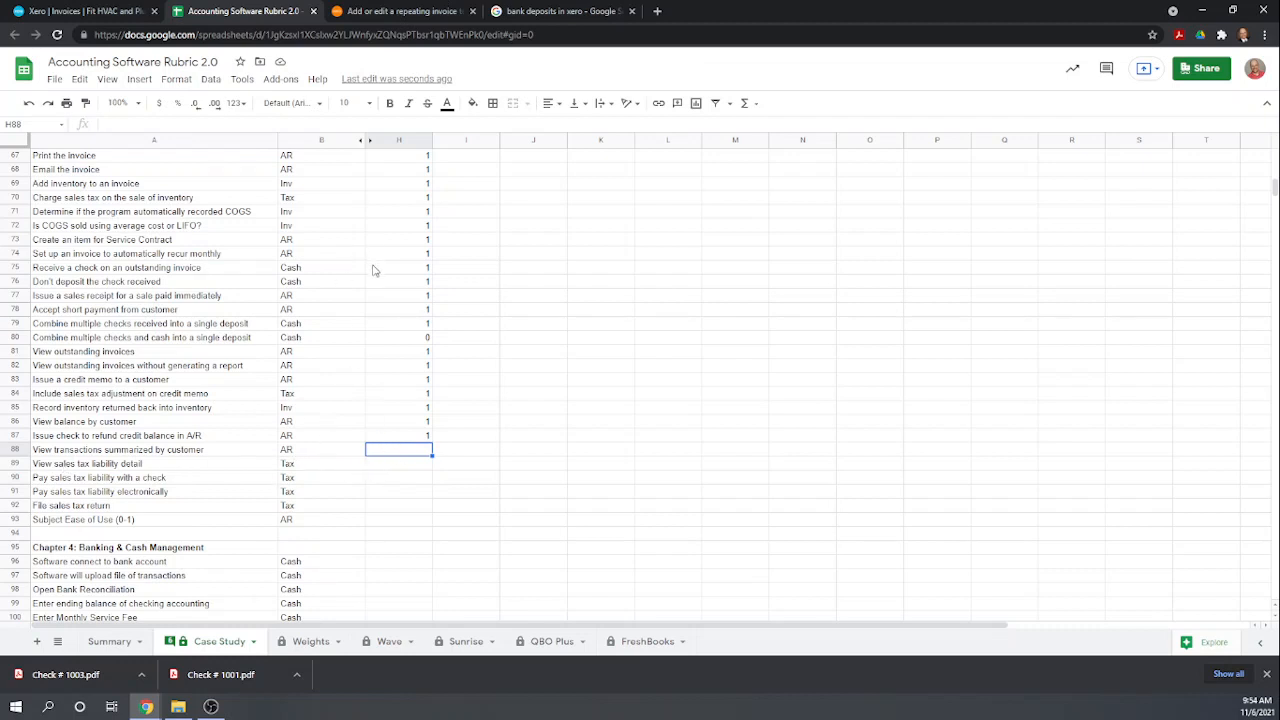
# - Switch to Xero, open the Big-Time Diner customer record and review its balance and transaction activity
pyautogui.click(45, 12)
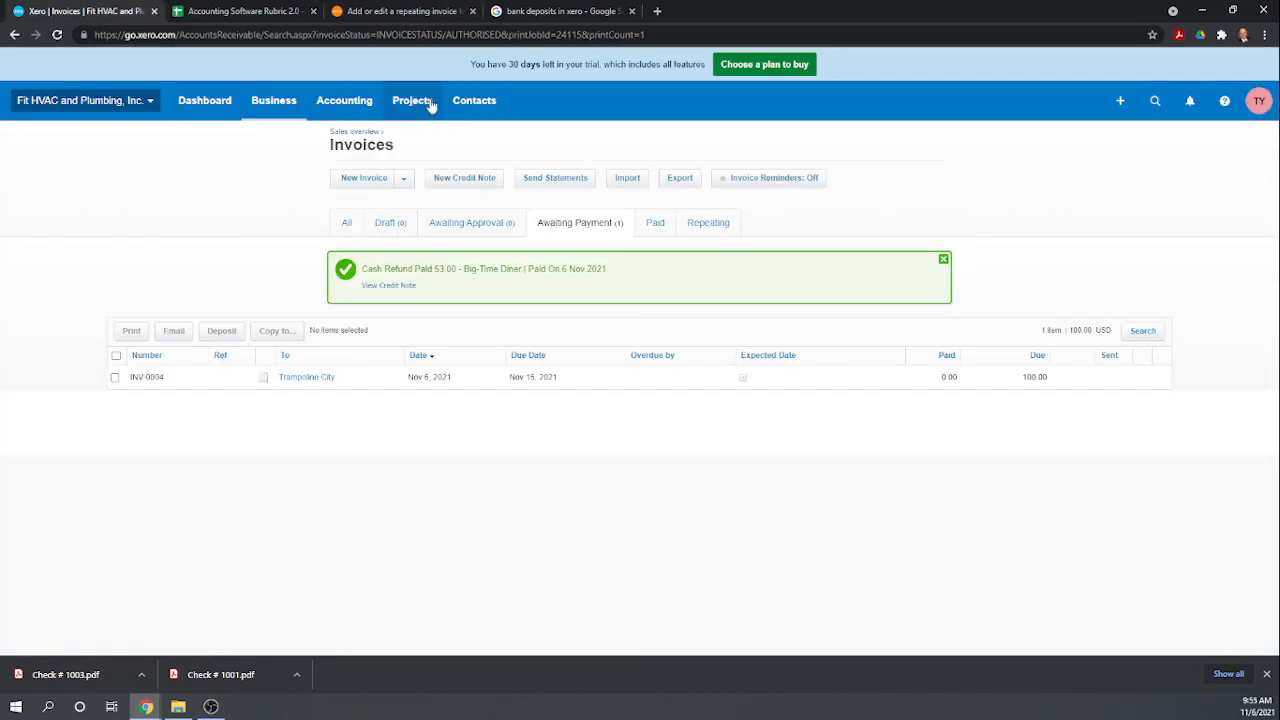
pyautogui.click(476, 104)
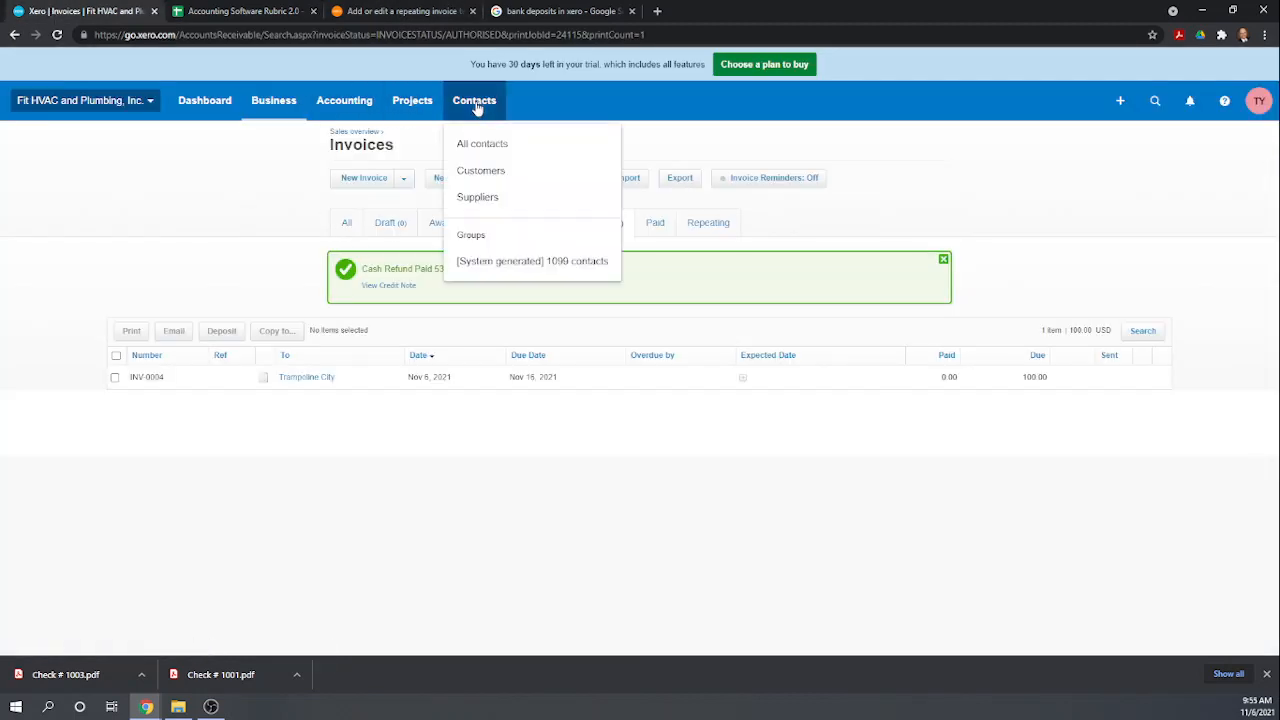
pyautogui.click(477, 174)
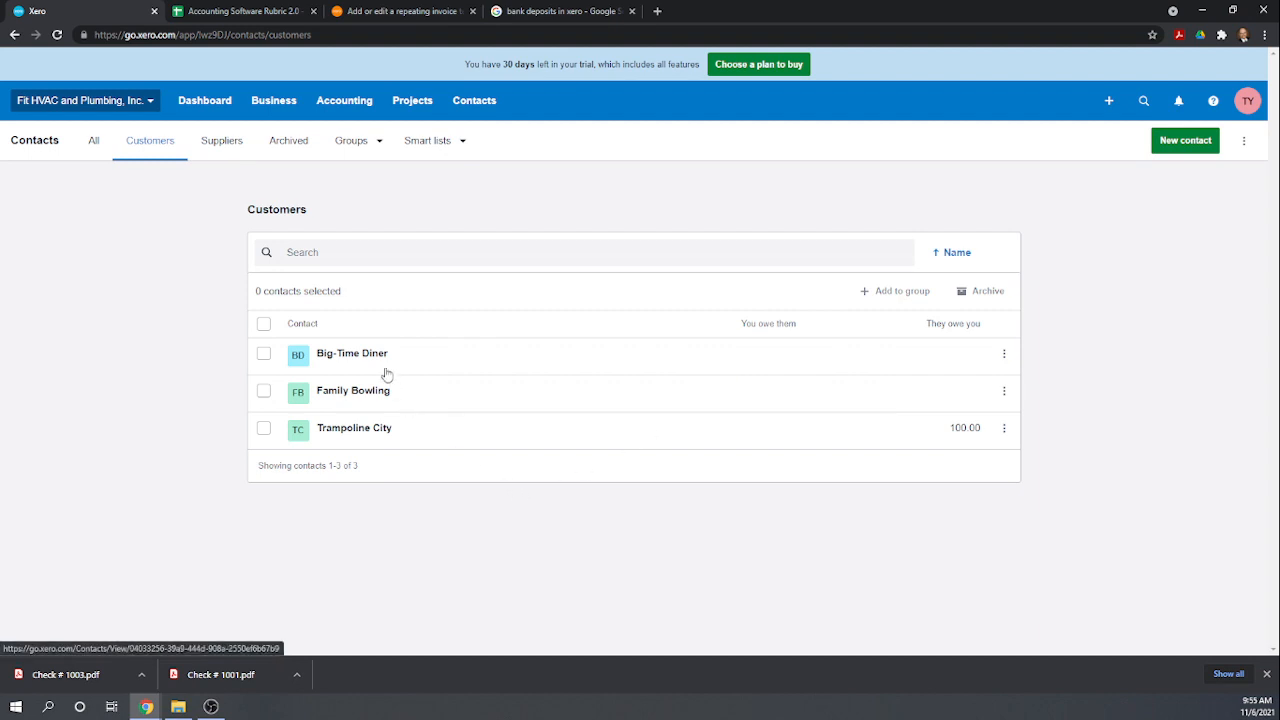
pyautogui.click(370, 360)
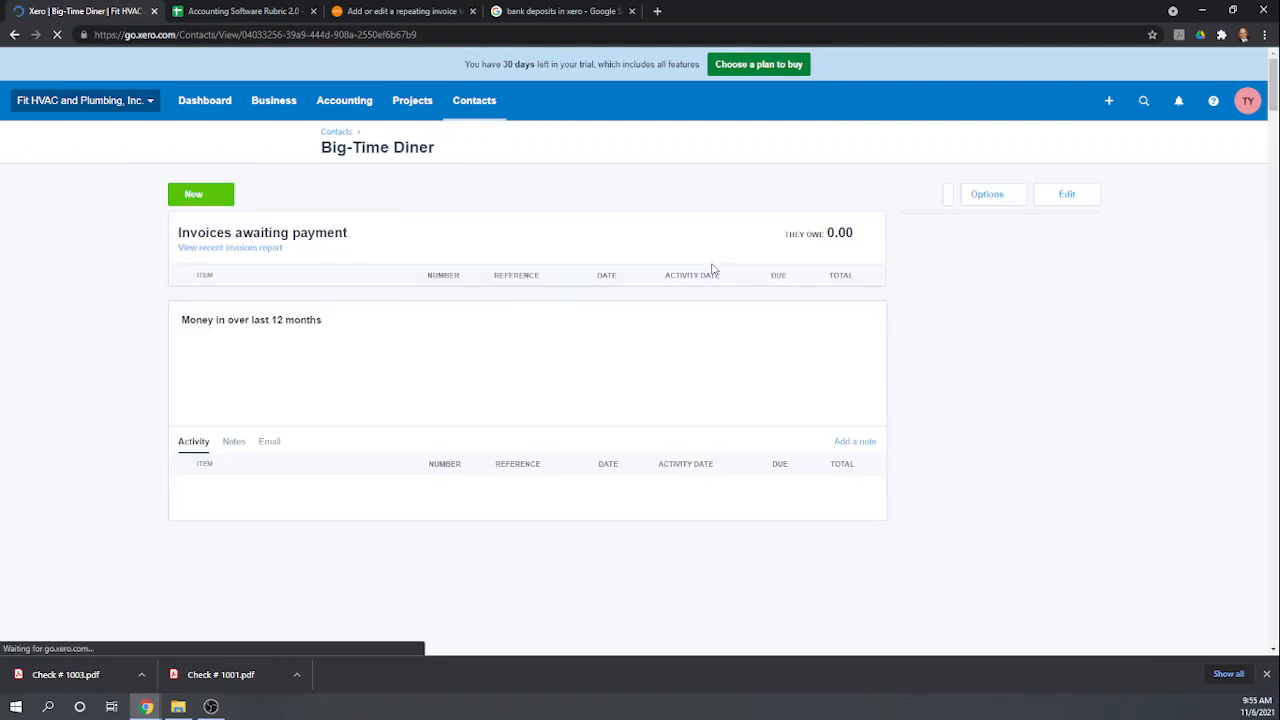
pyautogui.scroll(-2, 532, 302)
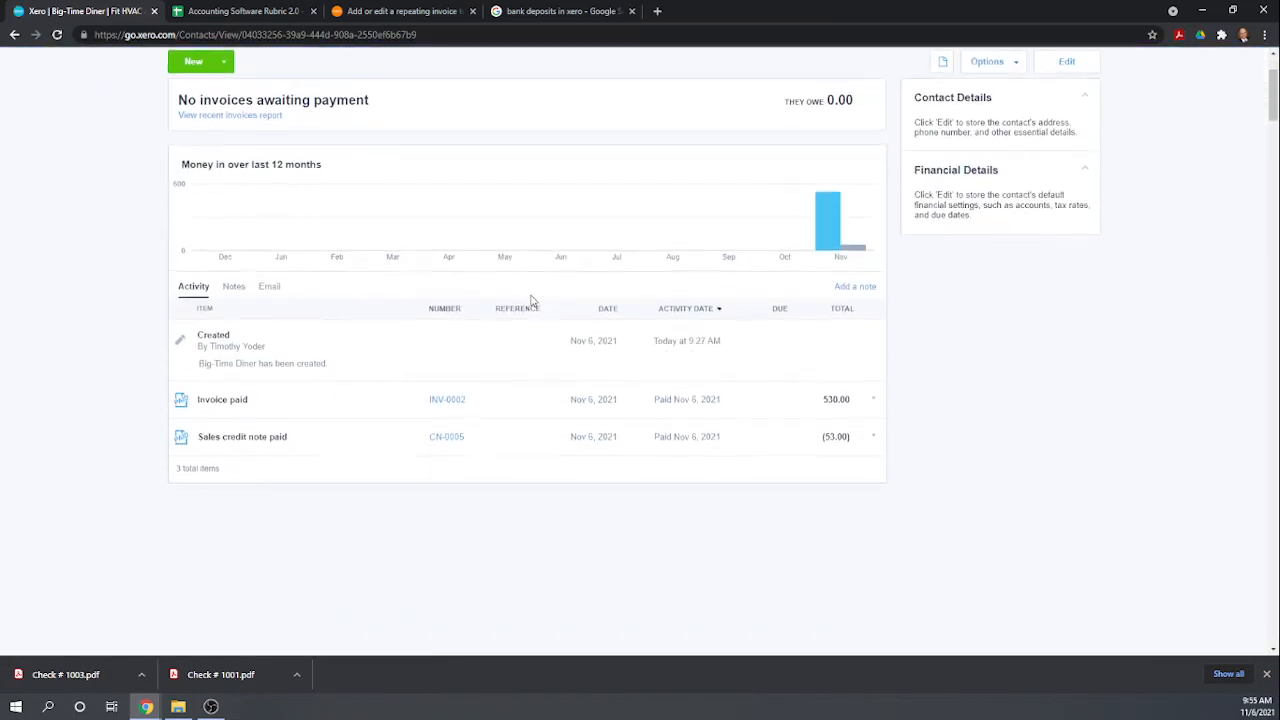
pyautogui.scroll(-1, 543, 310)
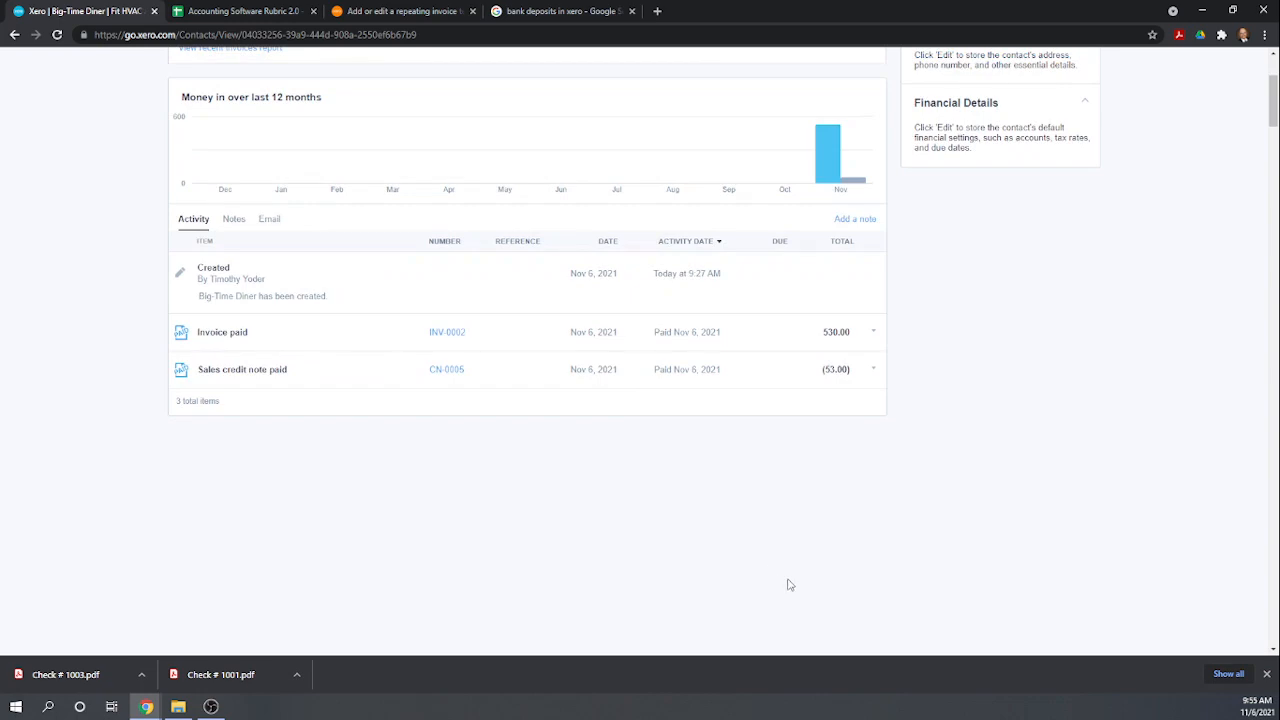
pyautogui.scroll(3, 800, 577)
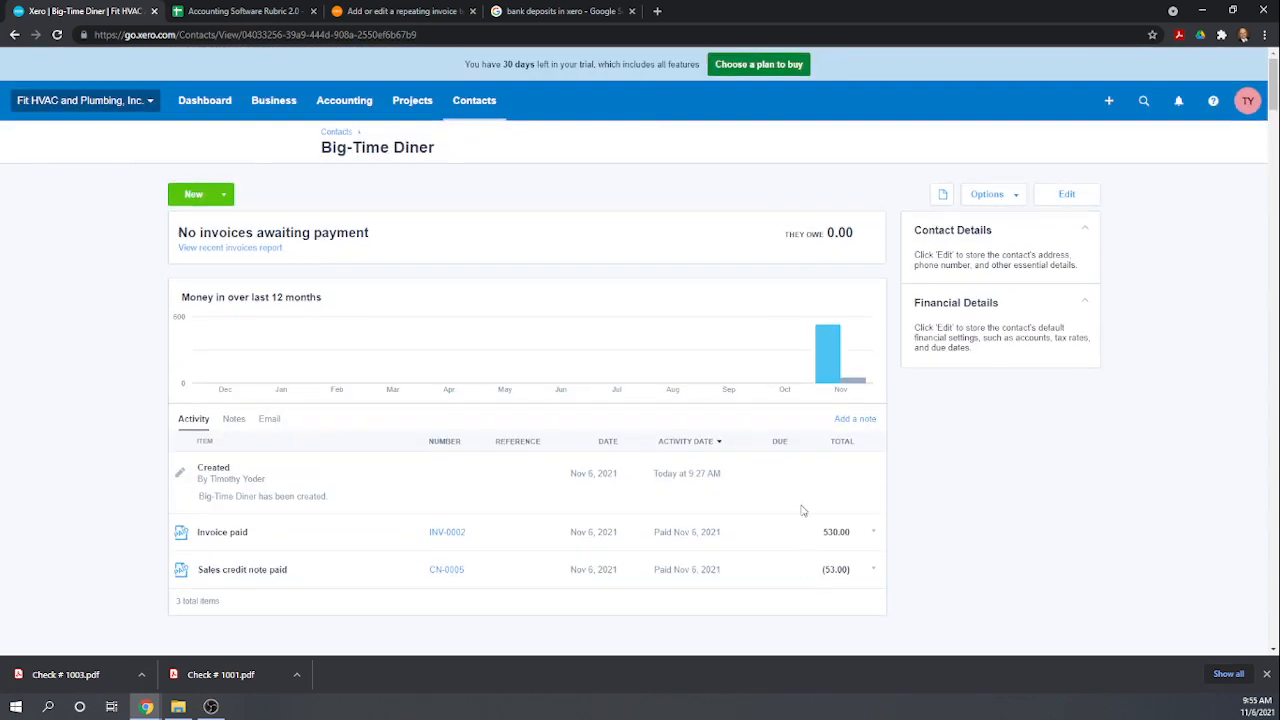
# - Score 1 in the accounting software rubric for viewing transactions summarized by customer
pyautogui.click(239, 11)
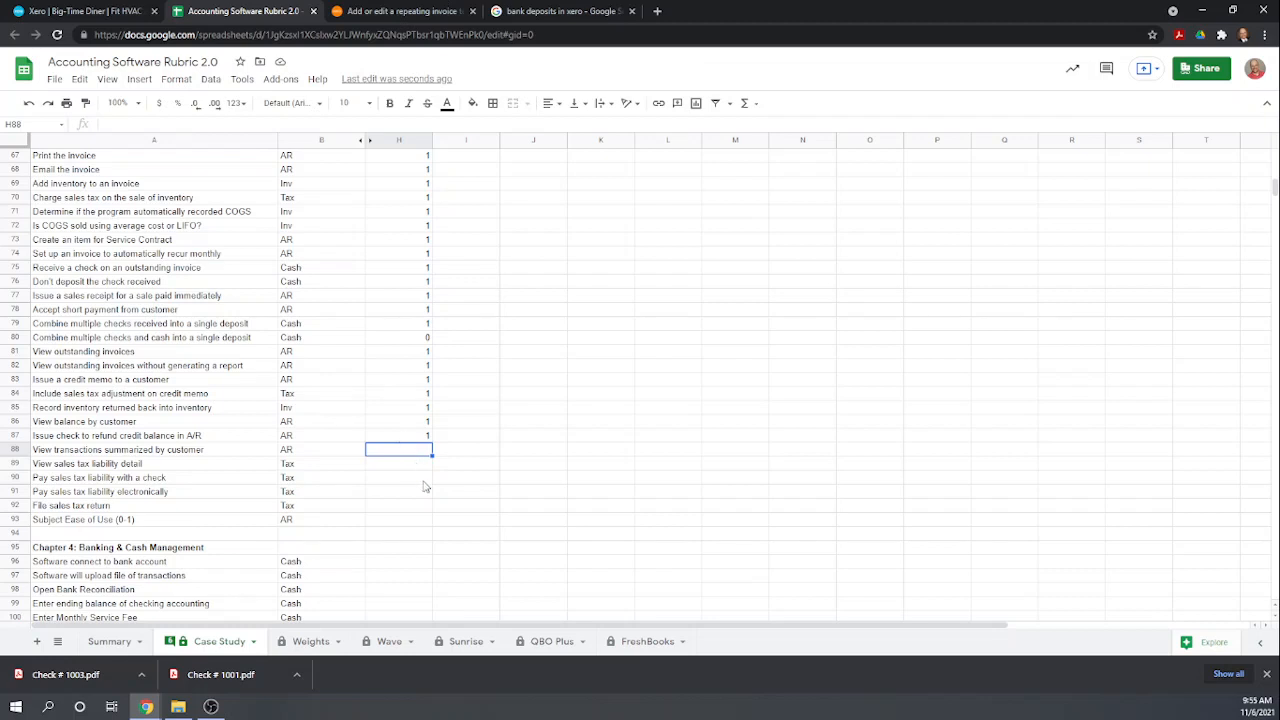
pyautogui.write('1')
pyautogui.press('Return')
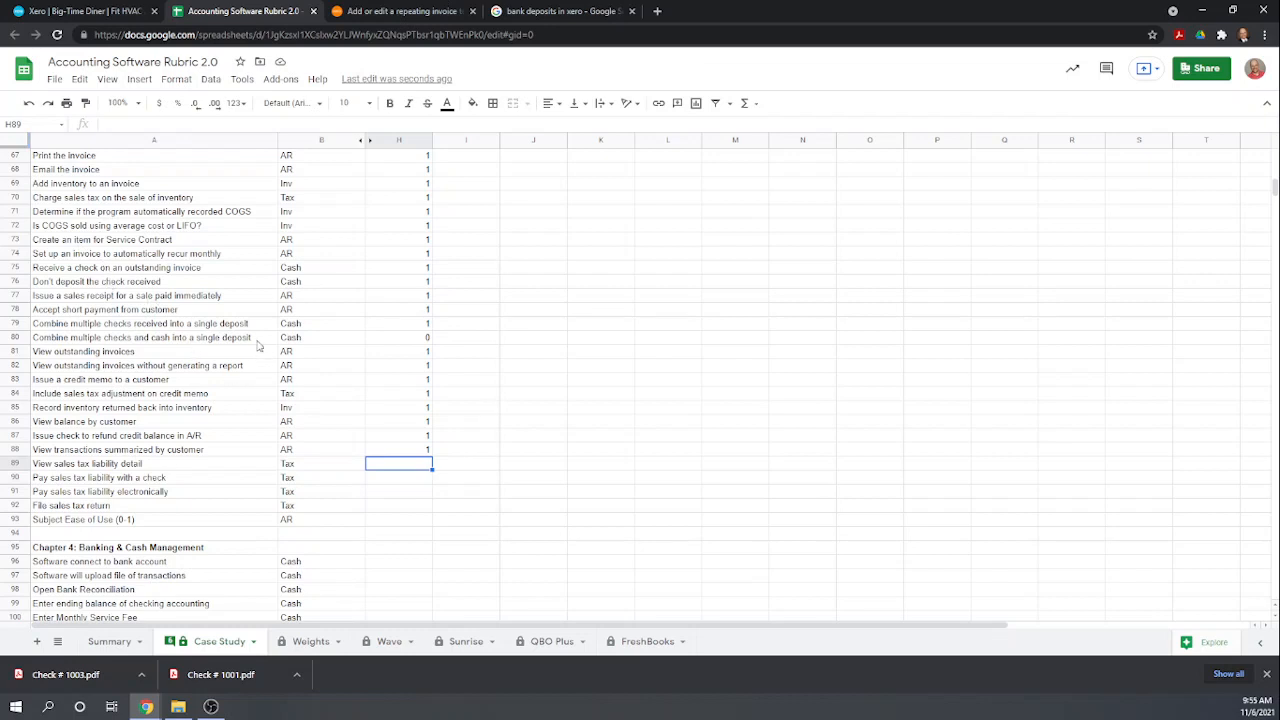
# - Return to Xero and open the Sales Tax Report to look for the sales tax liability
pyautogui.click(42, 12)
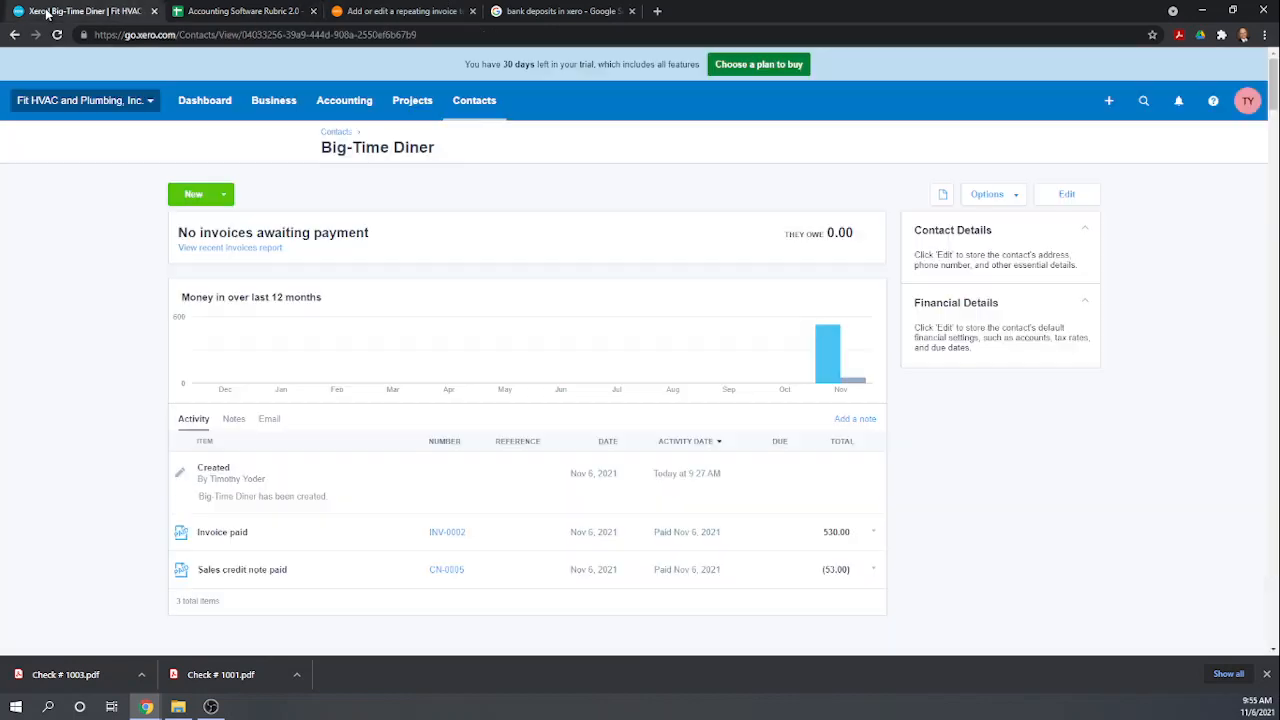
pyautogui.click(269, 102)
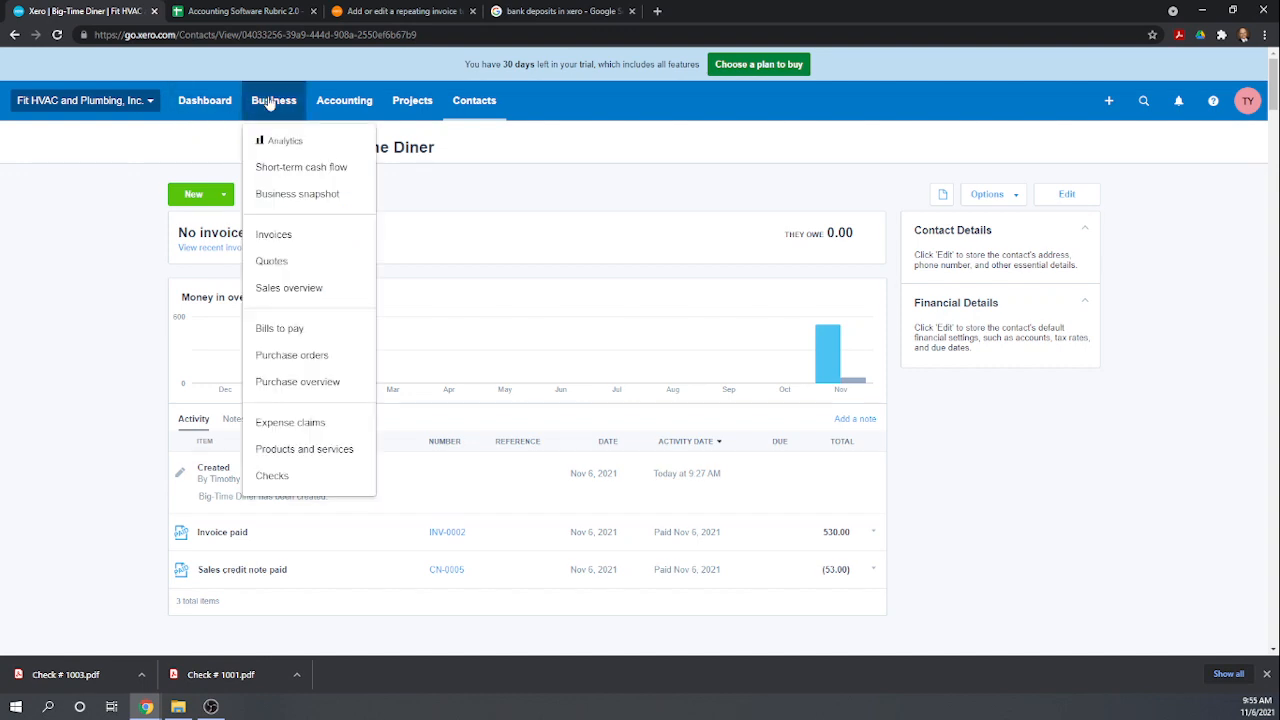
pyautogui.click(321, 105)
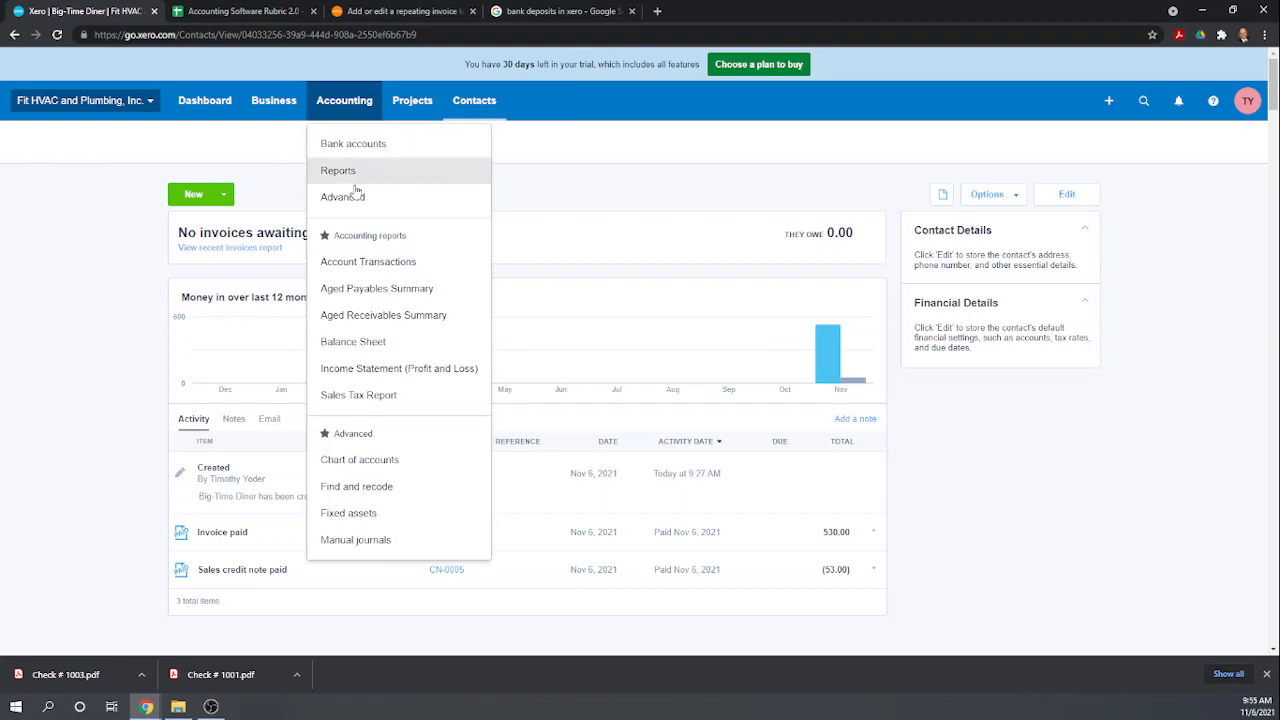
pyautogui.click(370, 400)
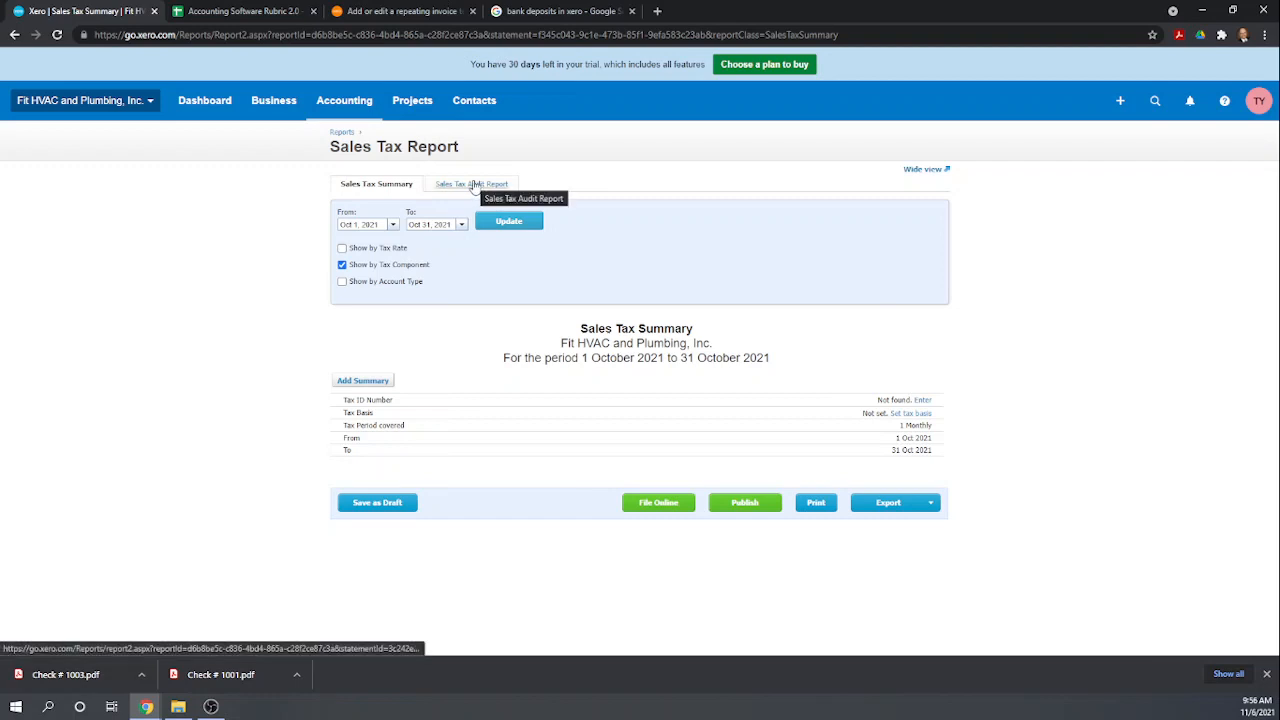
# - Set the Sales Tax Summary period to Oct 1, 2021 through Nov 30, 2021 and update the report
pyautogui.click(393, 225)
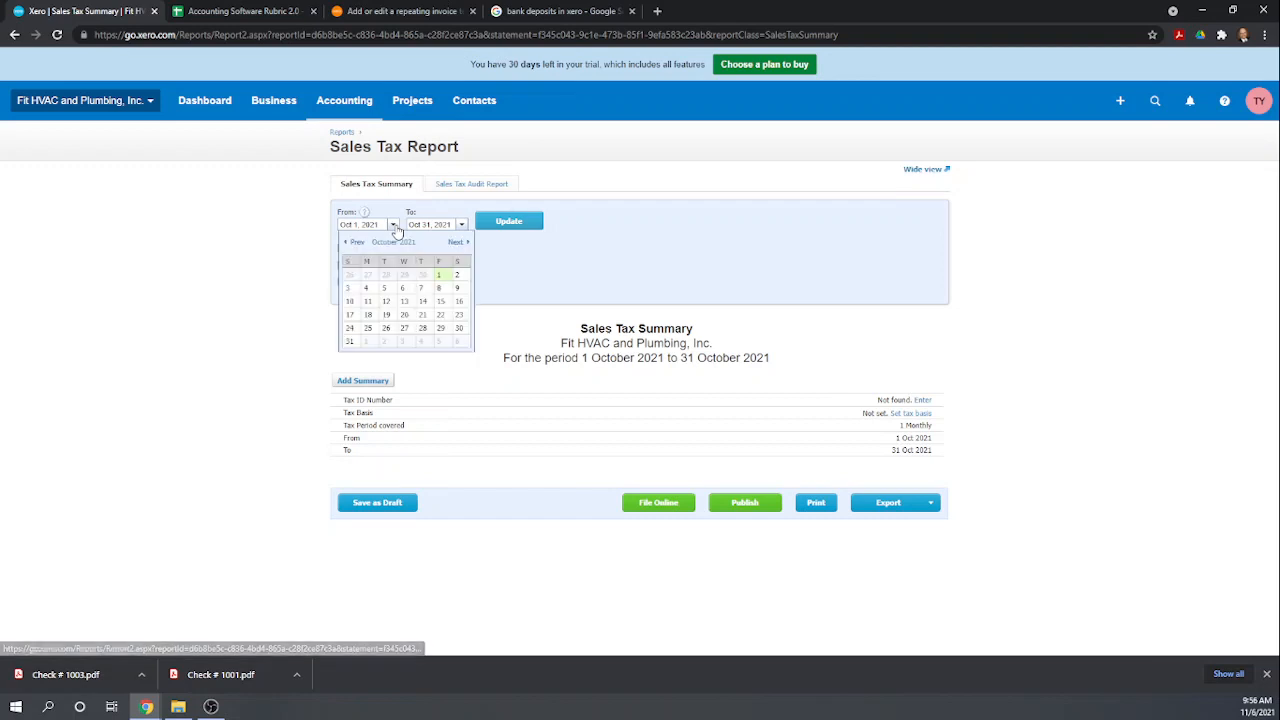
pyautogui.click(458, 244)
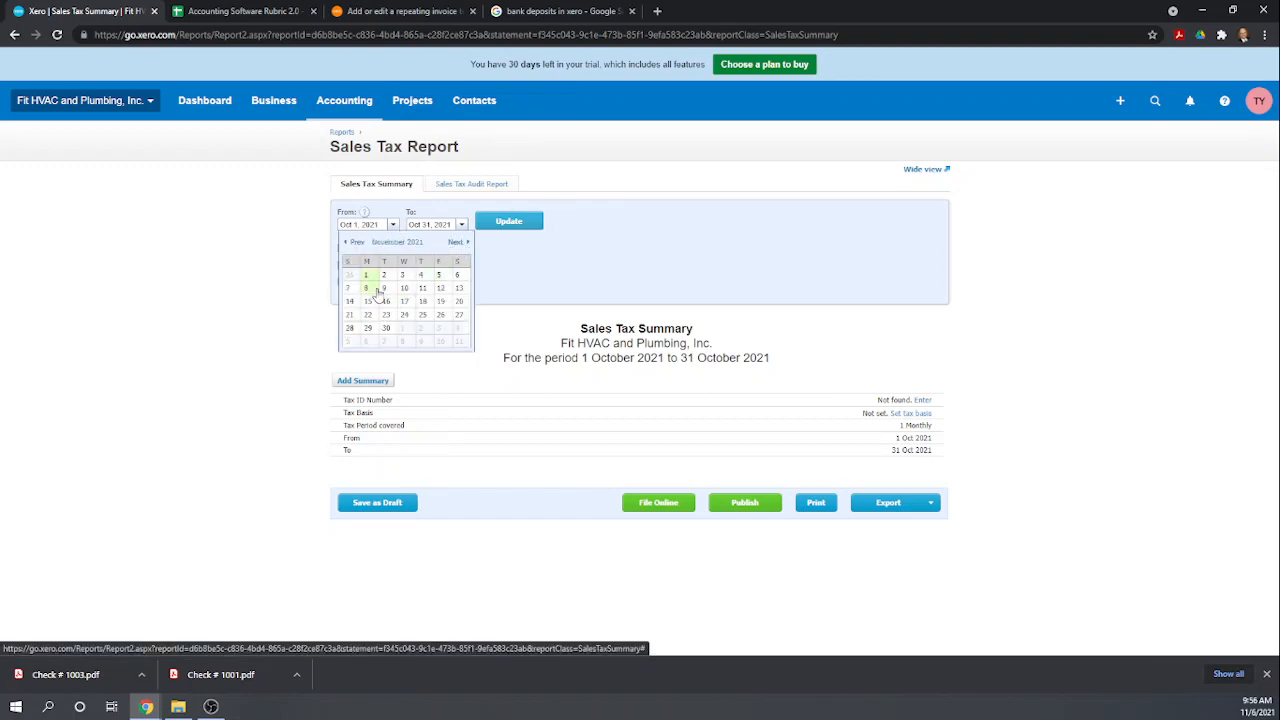
pyautogui.click(354, 242)
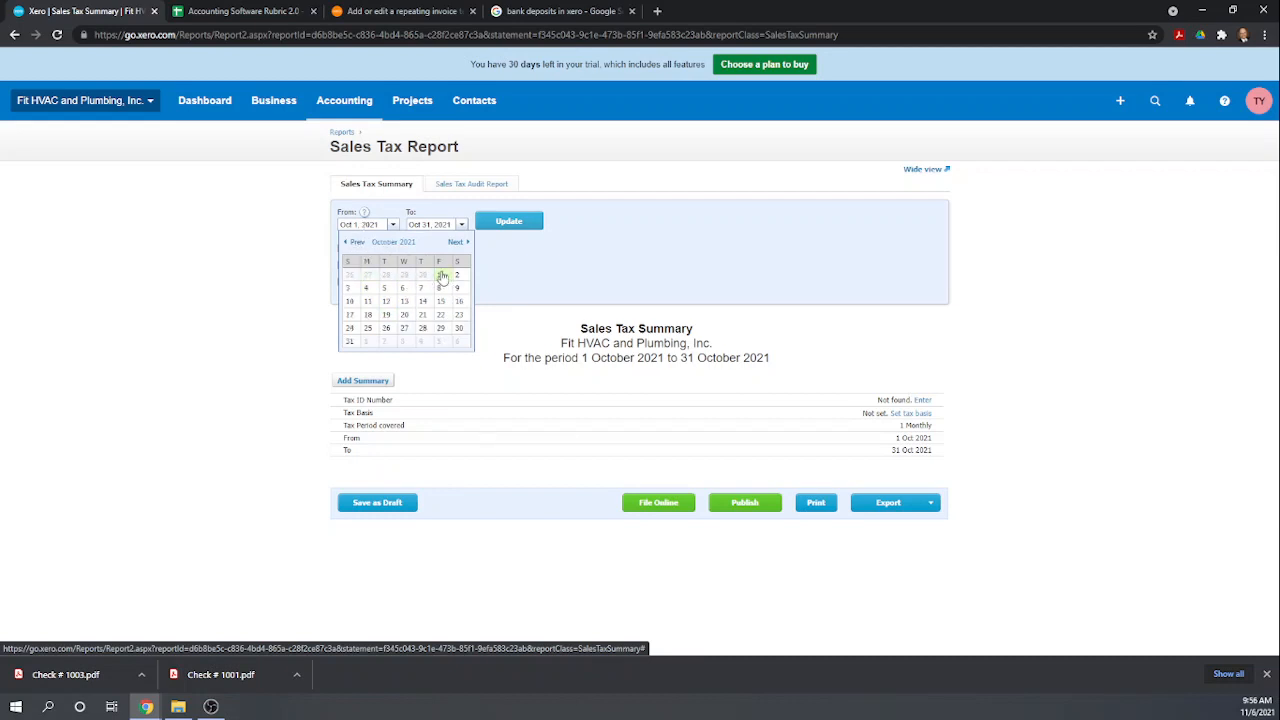
pyautogui.click(442, 276)
pyautogui.click(462, 225)
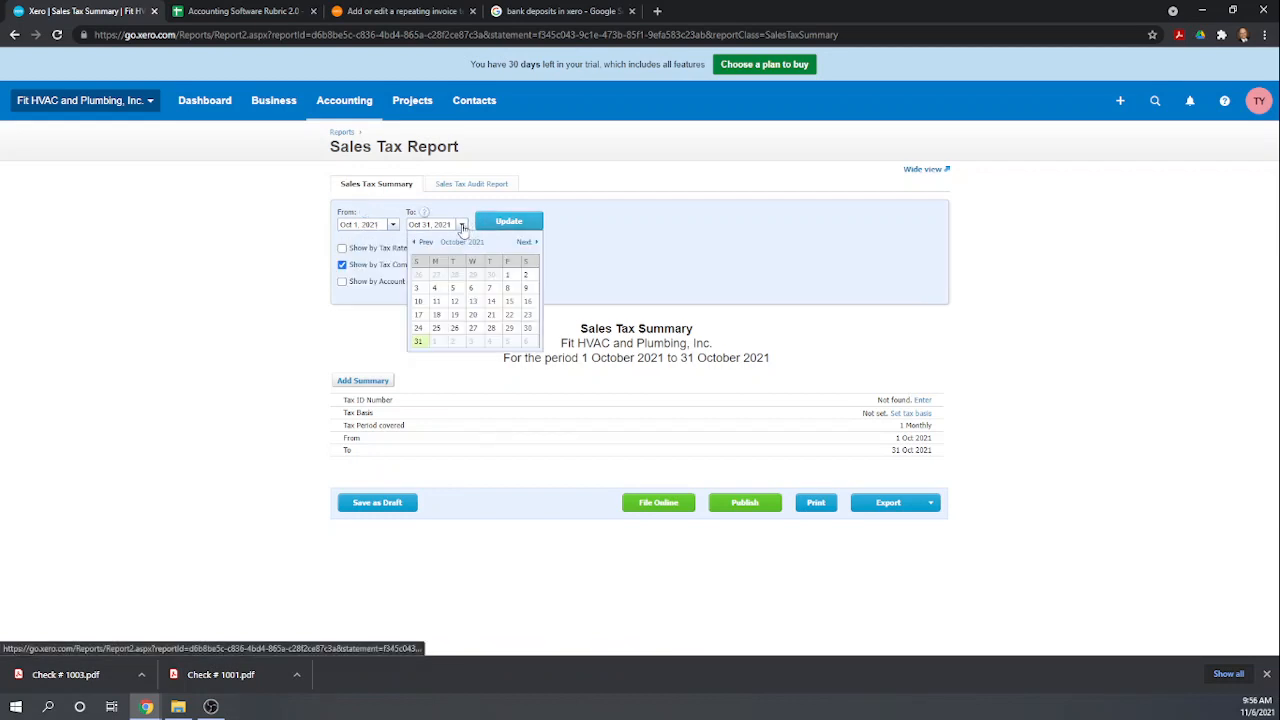
pyautogui.click(527, 243)
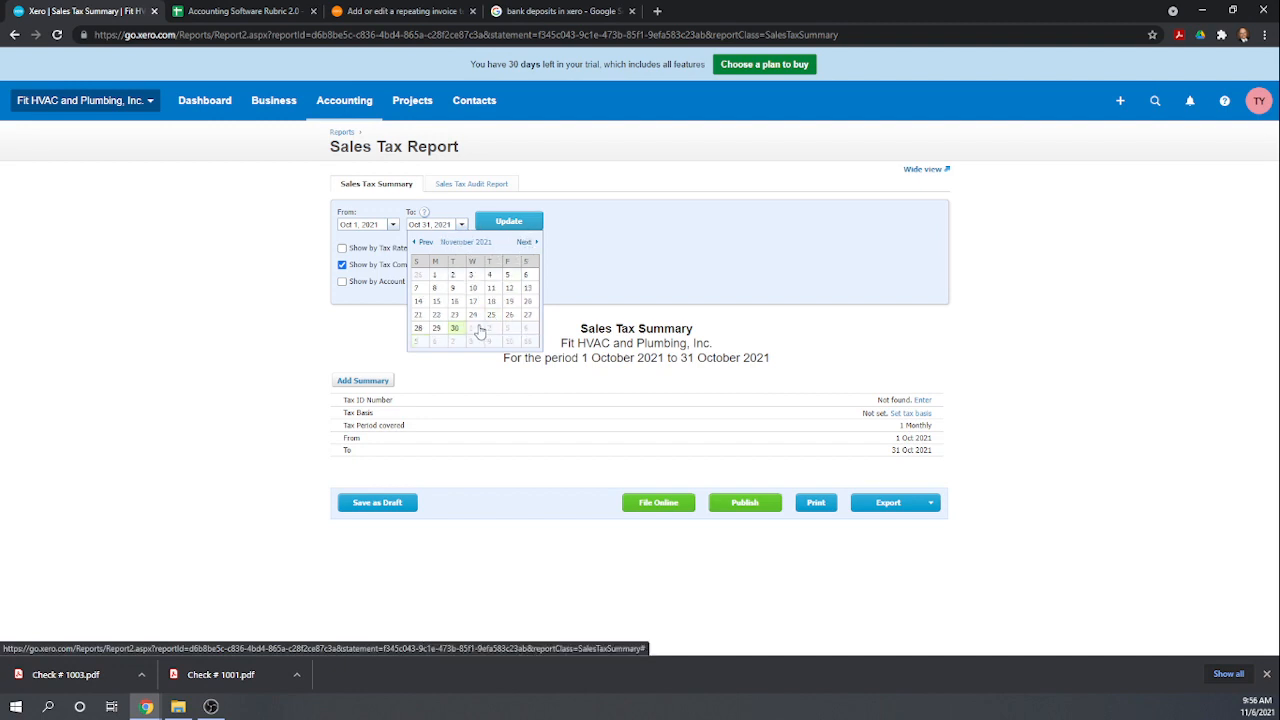
pyautogui.click(454, 334)
pyautogui.click(512, 222)
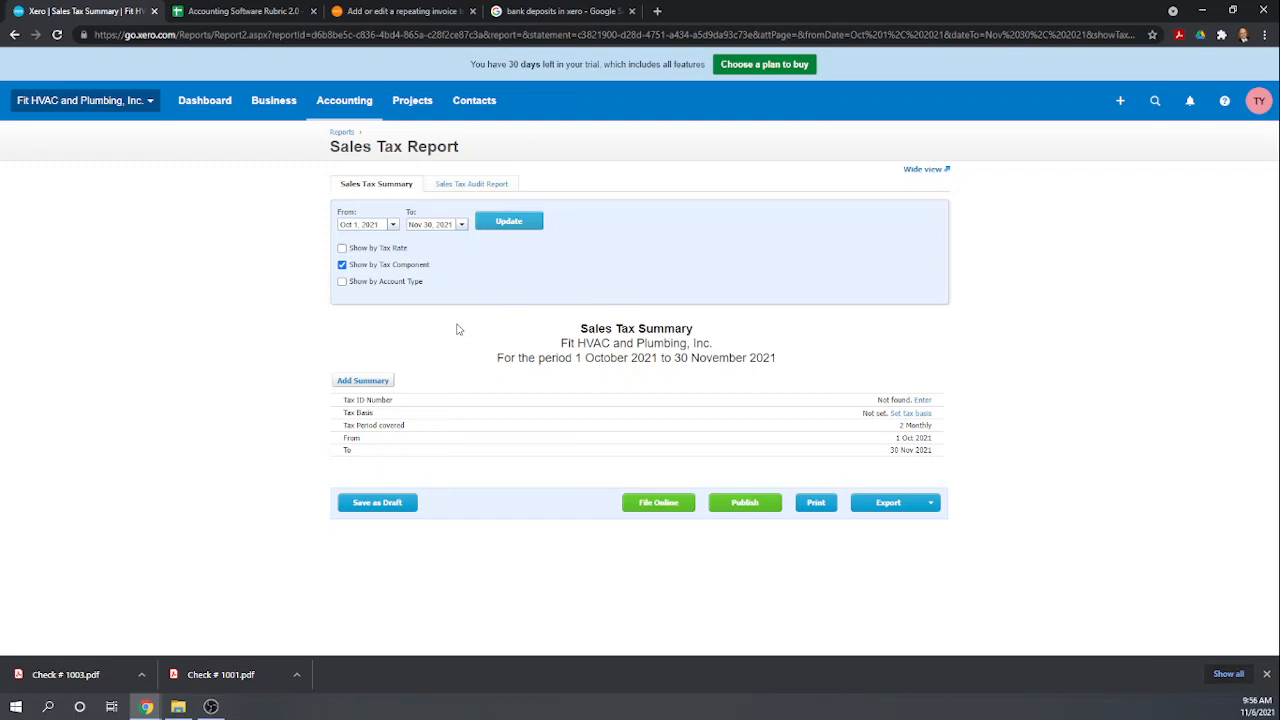
pyautogui.click(365, 382)
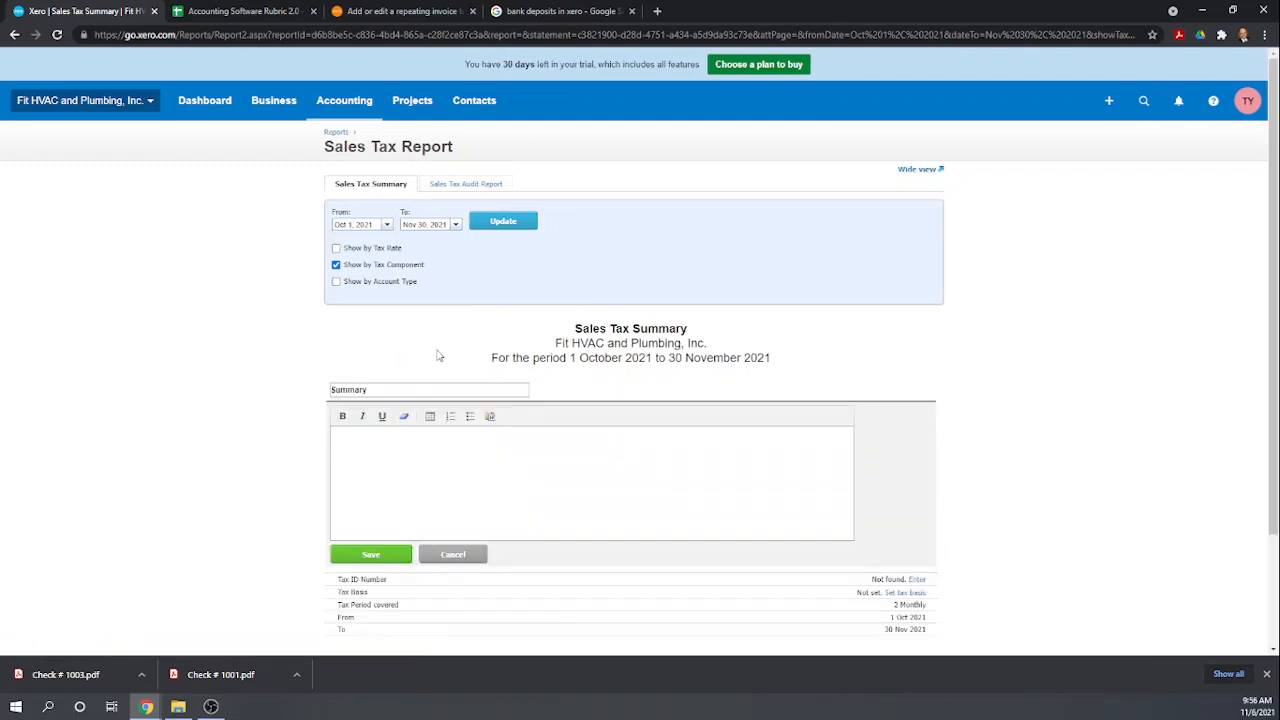
pyautogui.scroll(-3, 686, 314)
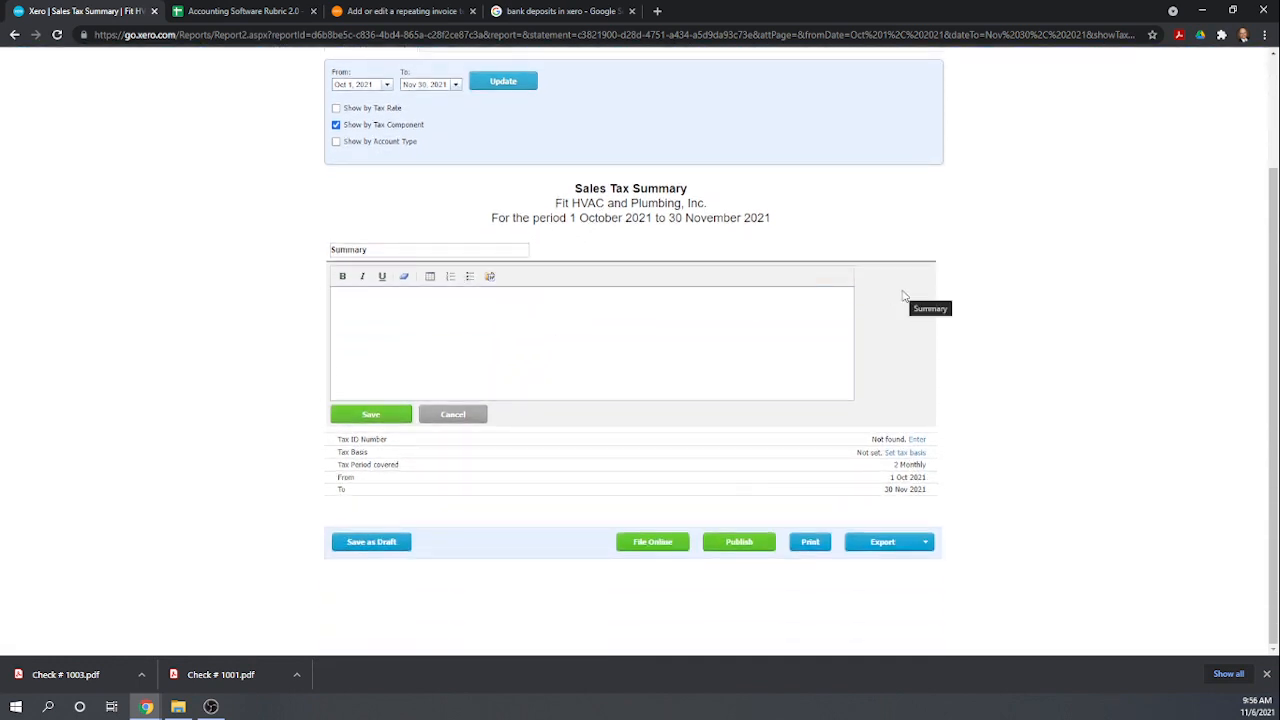
pyautogui.scroll(3, 903, 296)
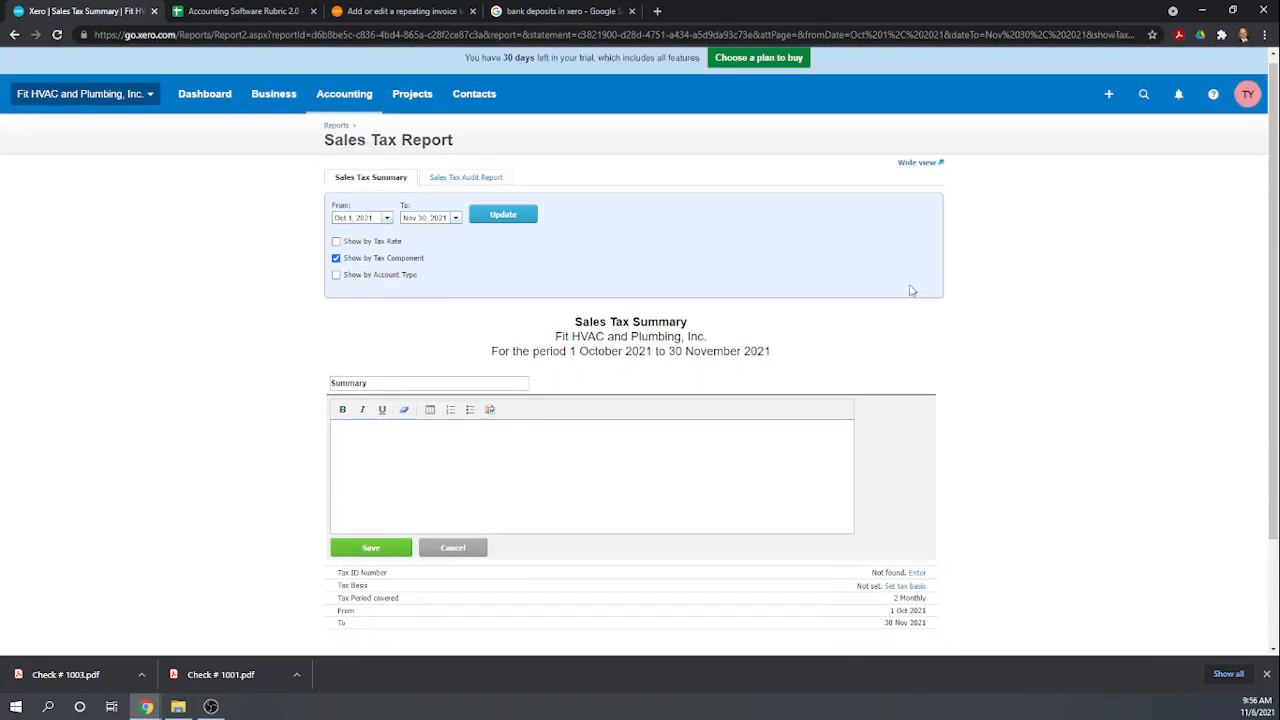
pyautogui.scroll(-3, 912, 291)
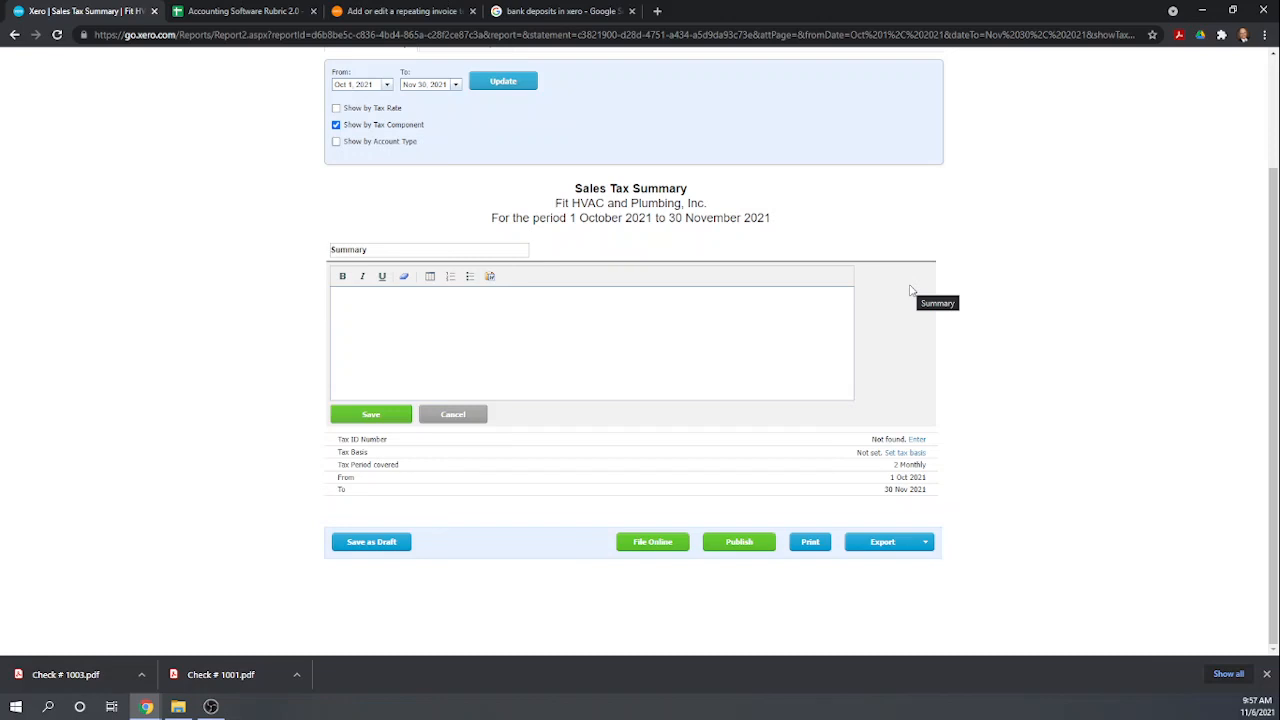
pyautogui.scroll(3, 913, 290)
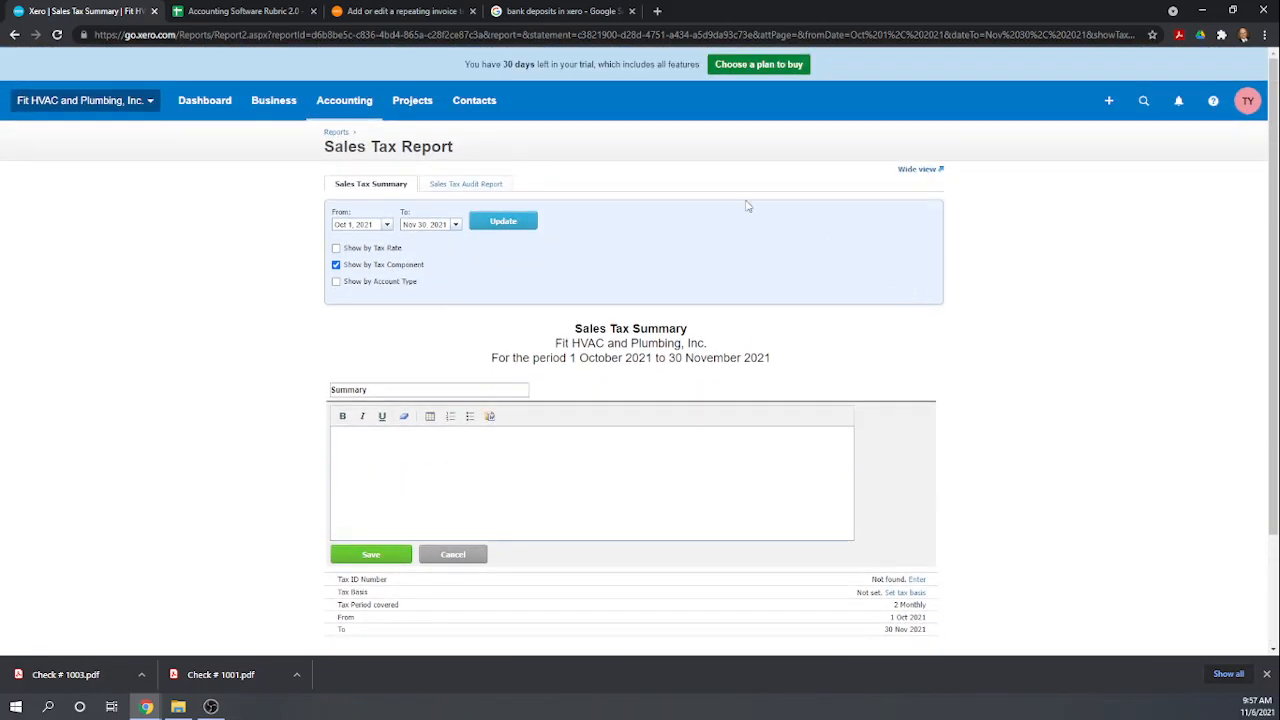
# - Open the Sales Tax Audit Report to examine the sales tax detail by transaction
pyautogui.click(470, 185)
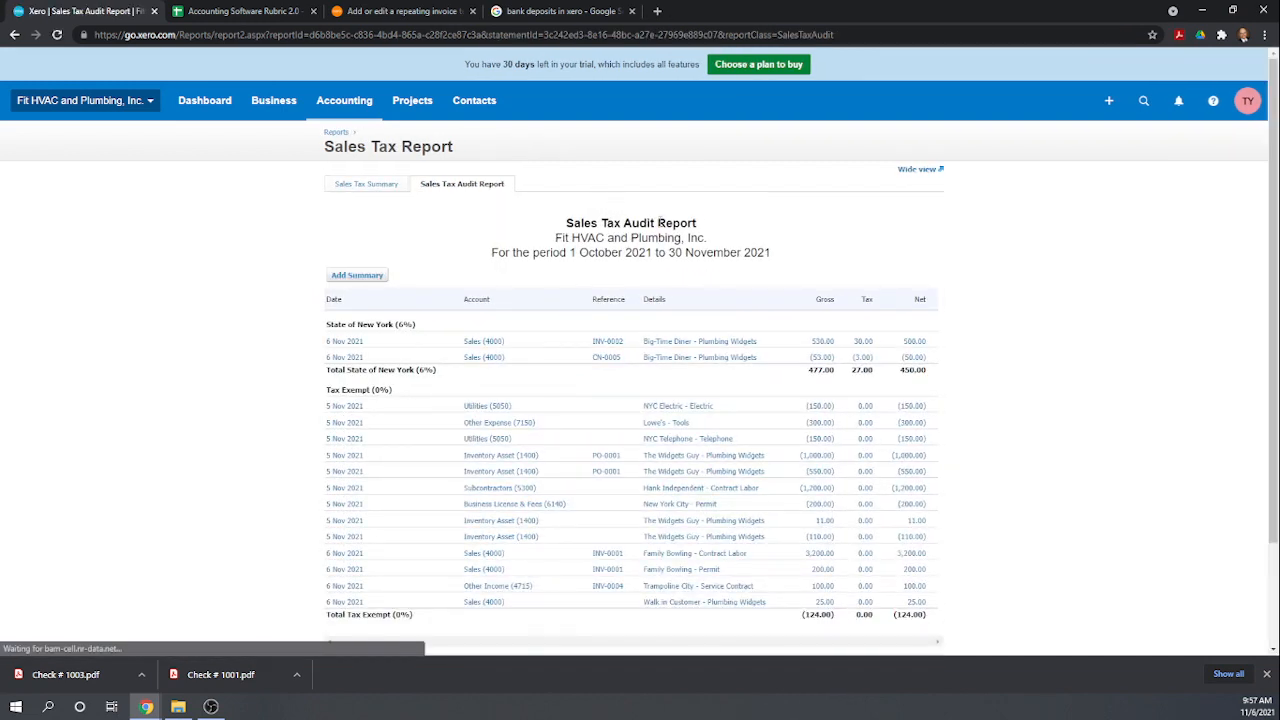
# - View the export format options available for the Sales Tax Audit Report
pyautogui.scroll(-3, 926, 240)
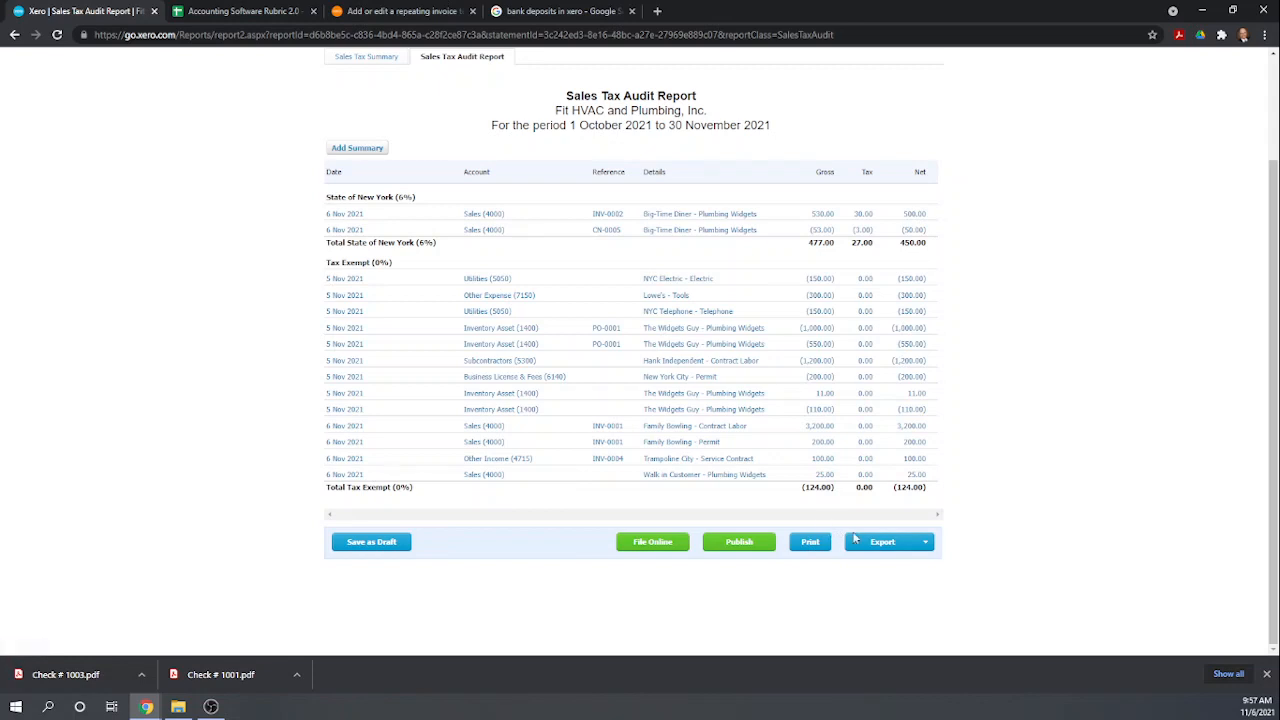
pyautogui.click(925, 544)
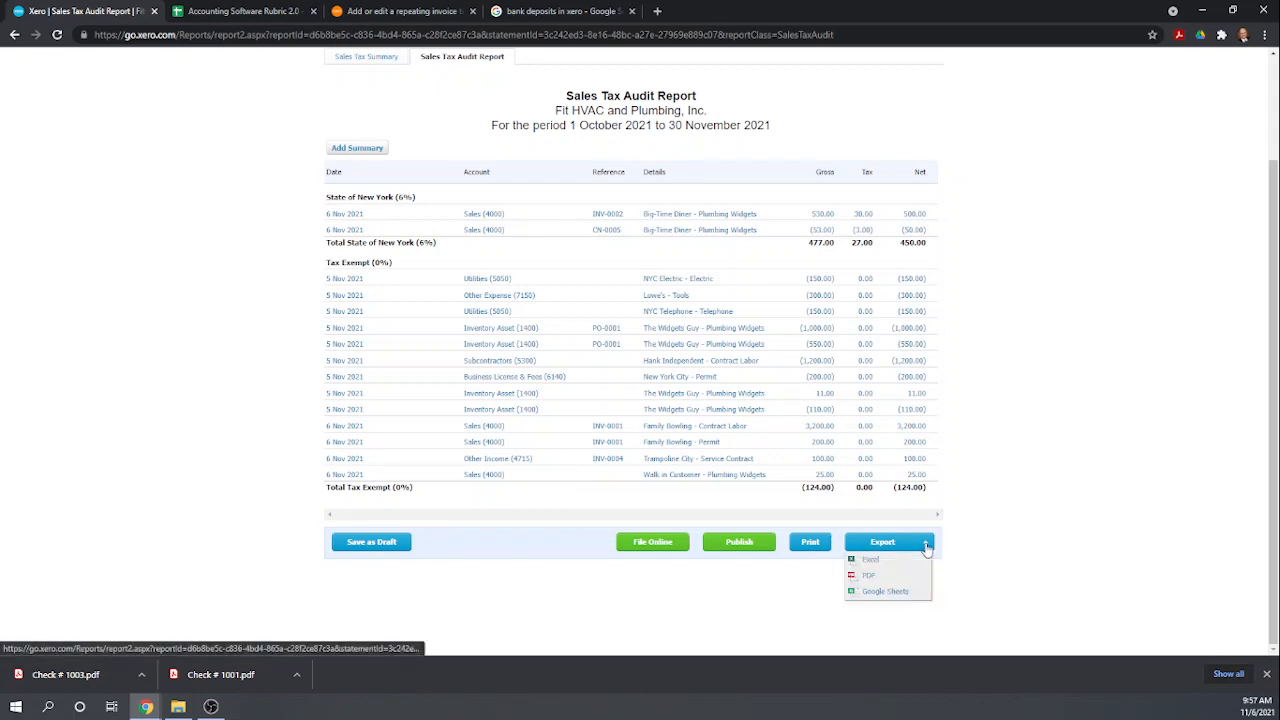
pyautogui.click(990, 499)
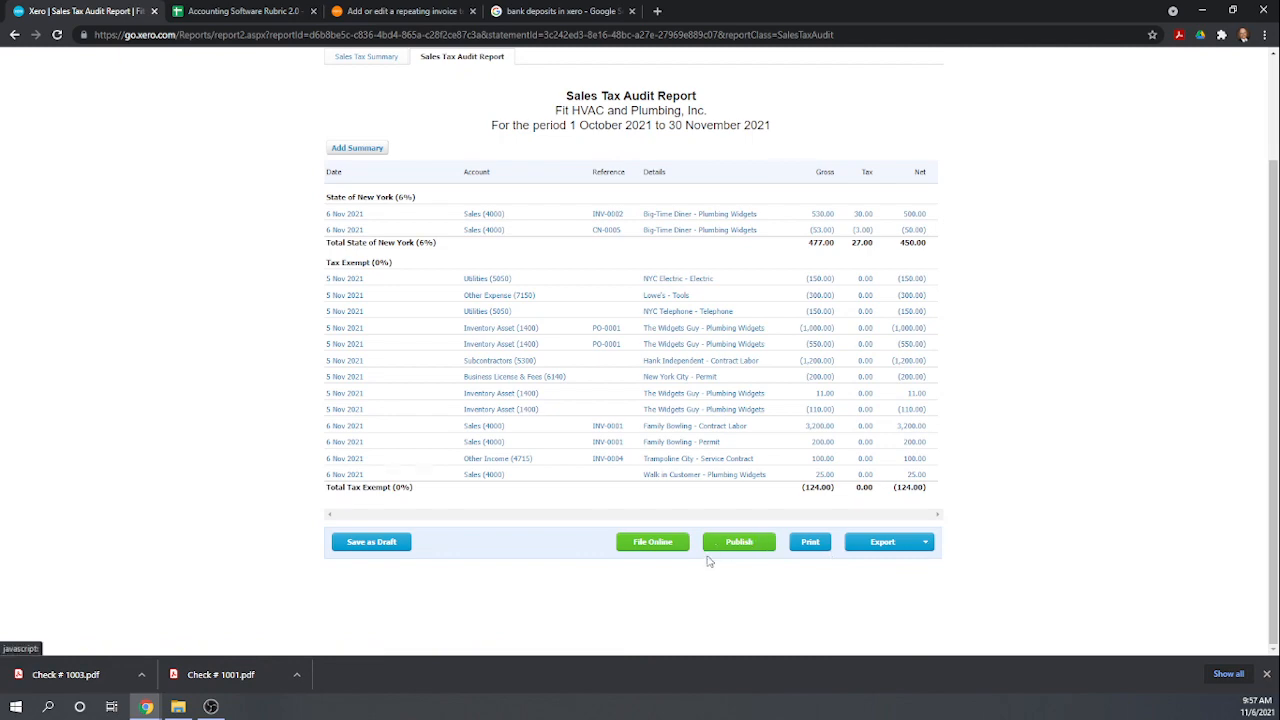
pyautogui.scroll(2, 677, 509)
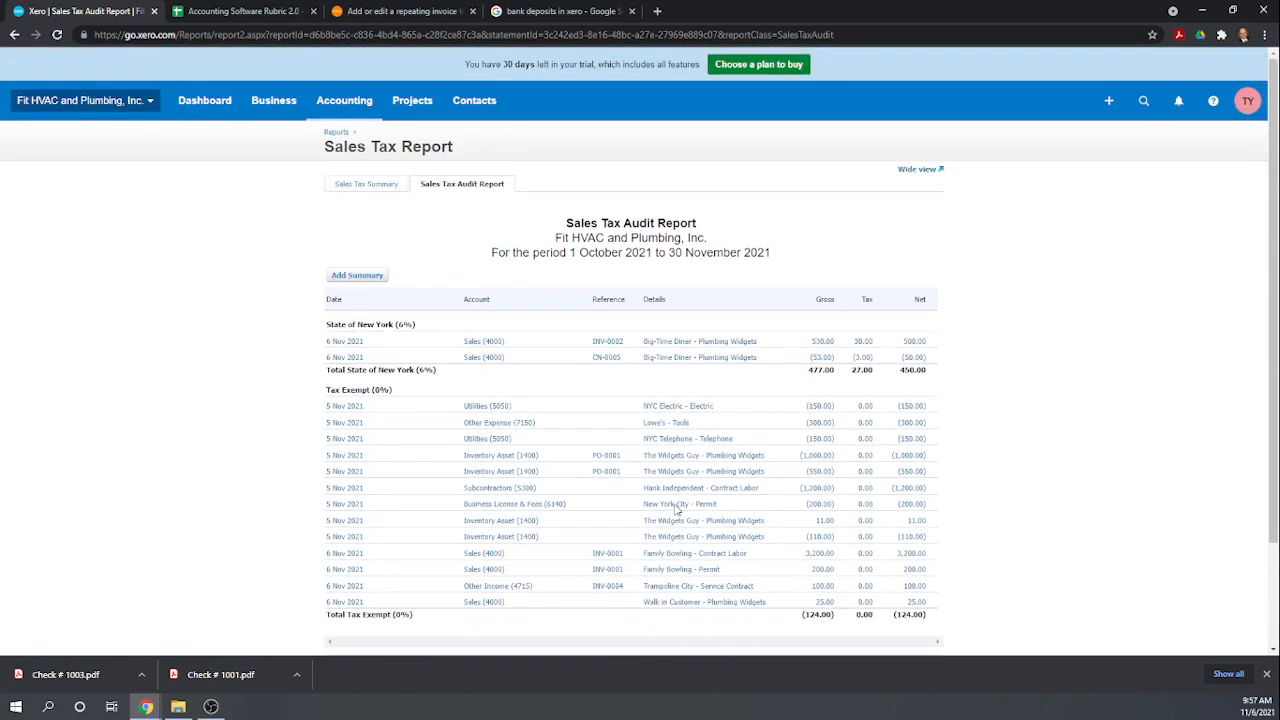
# - Review the File Online option for the sales tax return, then close it without continuing
pyautogui.scroll(-2, 670, 512)
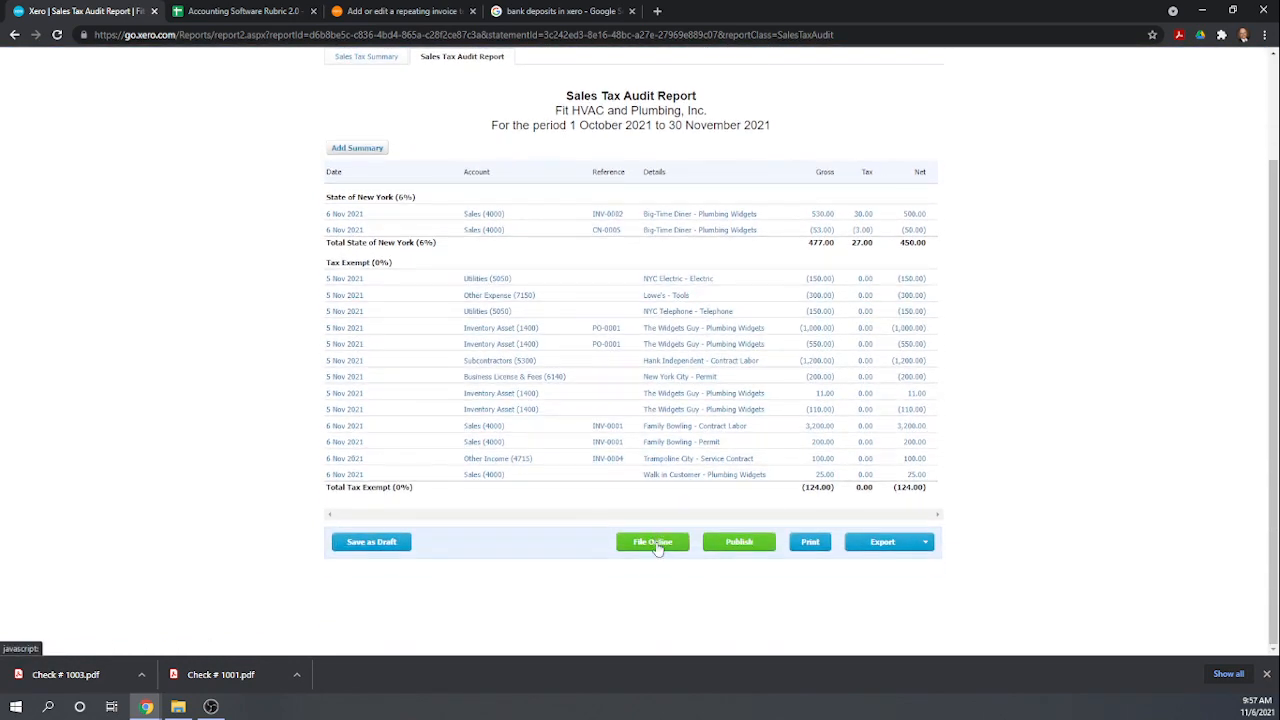
pyautogui.click(655, 543)
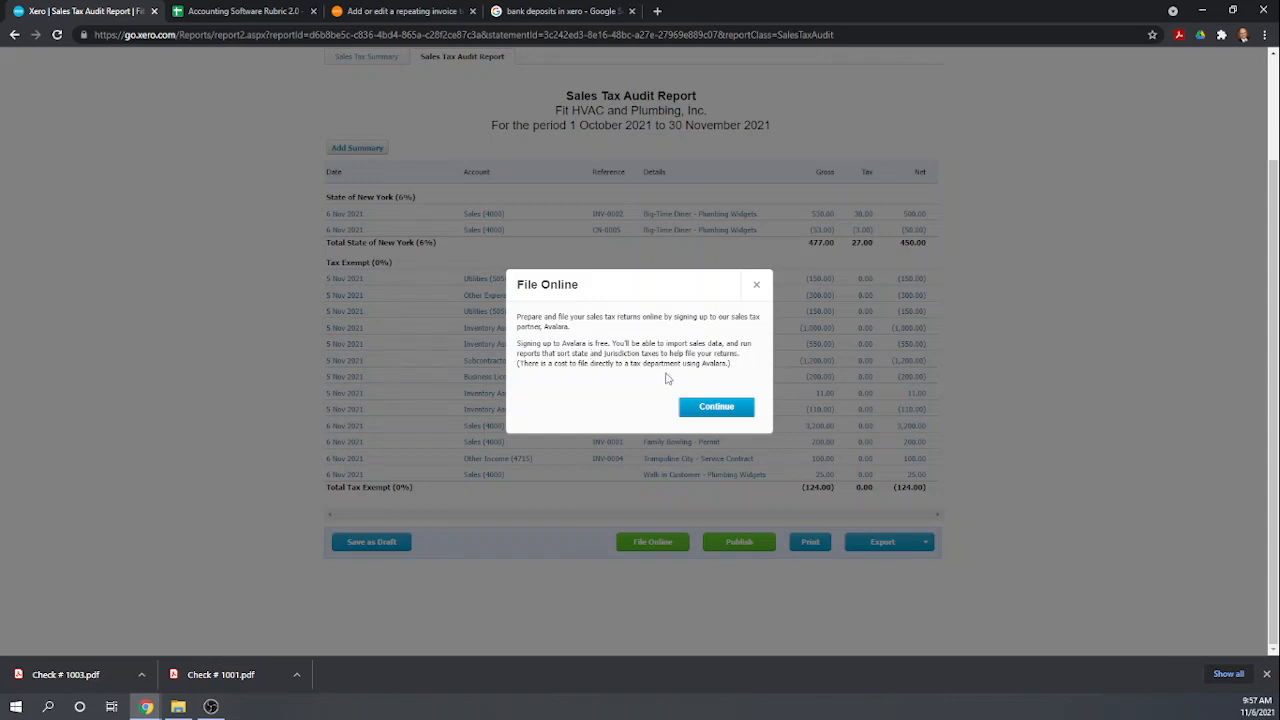
pyautogui.click(757, 287)
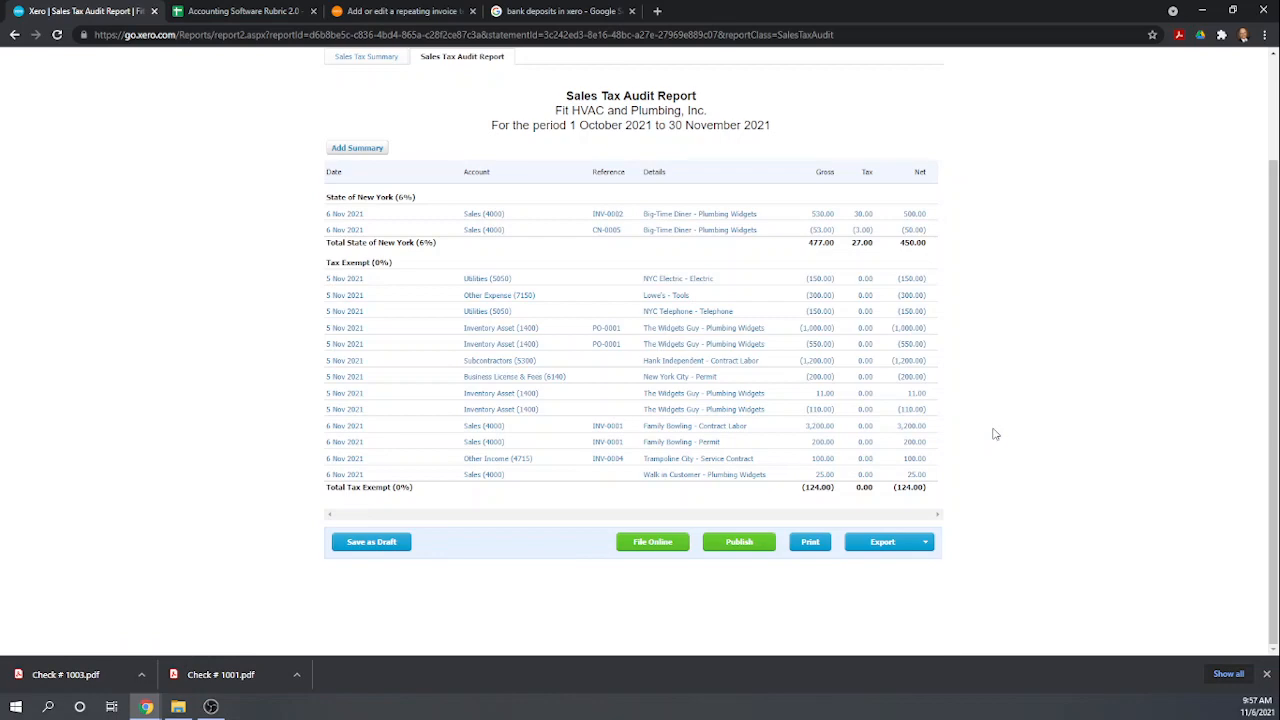
pyautogui.scroll(2, 995, 434)
pyautogui.scroll(-2, 995, 434)
pyautogui.scroll(2, 995, 434)
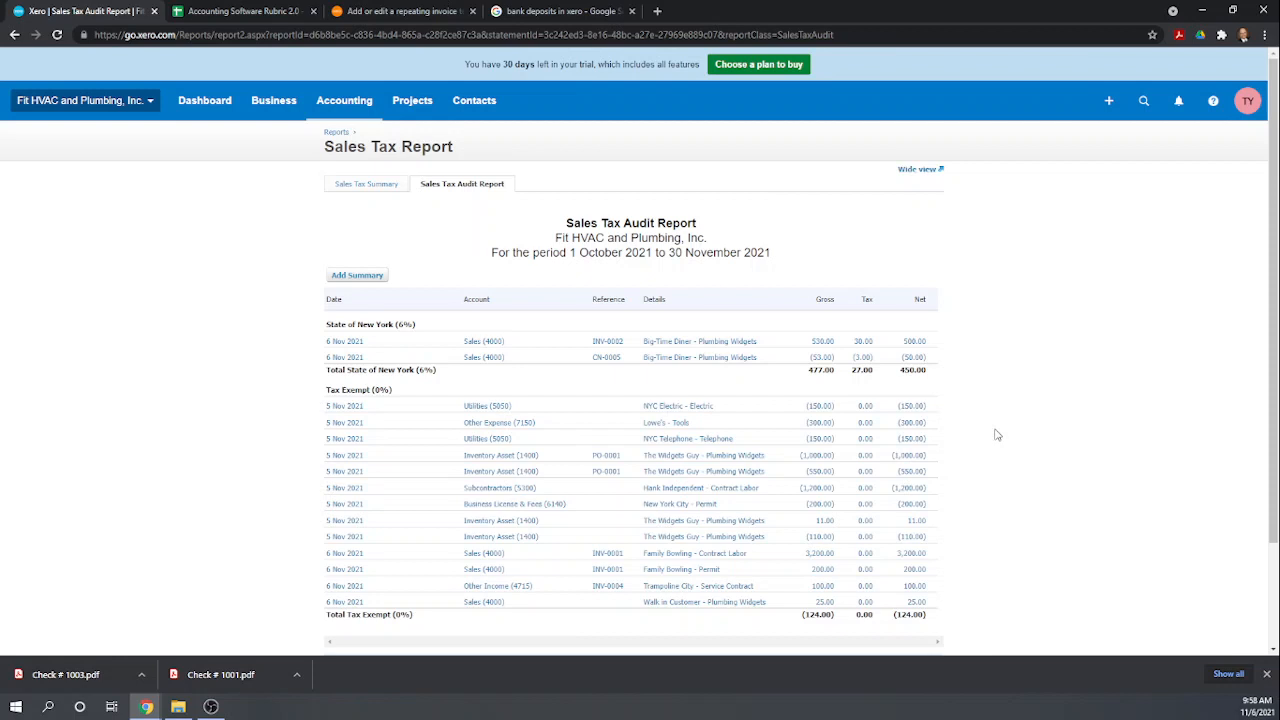
# - Start a new Spend Money check and assign its first line to account 2200 - Sales Tax
pyautogui.click(275, 102)
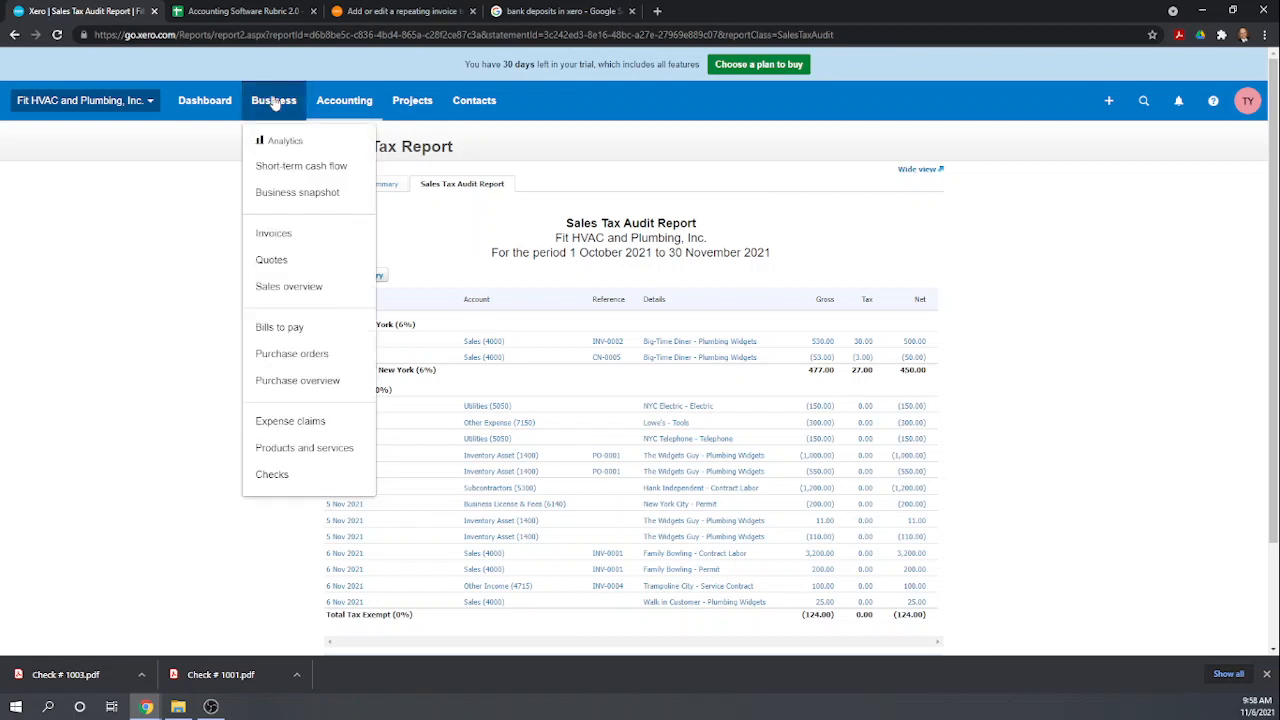
pyautogui.click(283, 477)
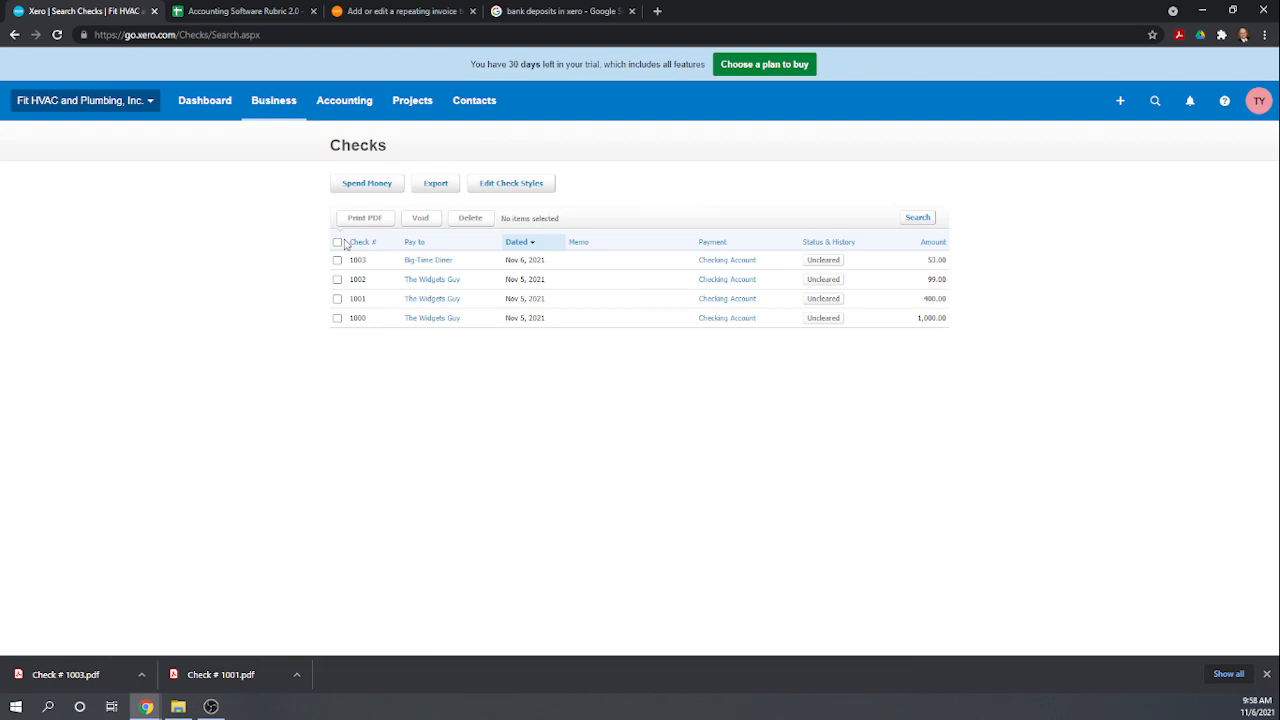
pyautogui.click(368, 185)
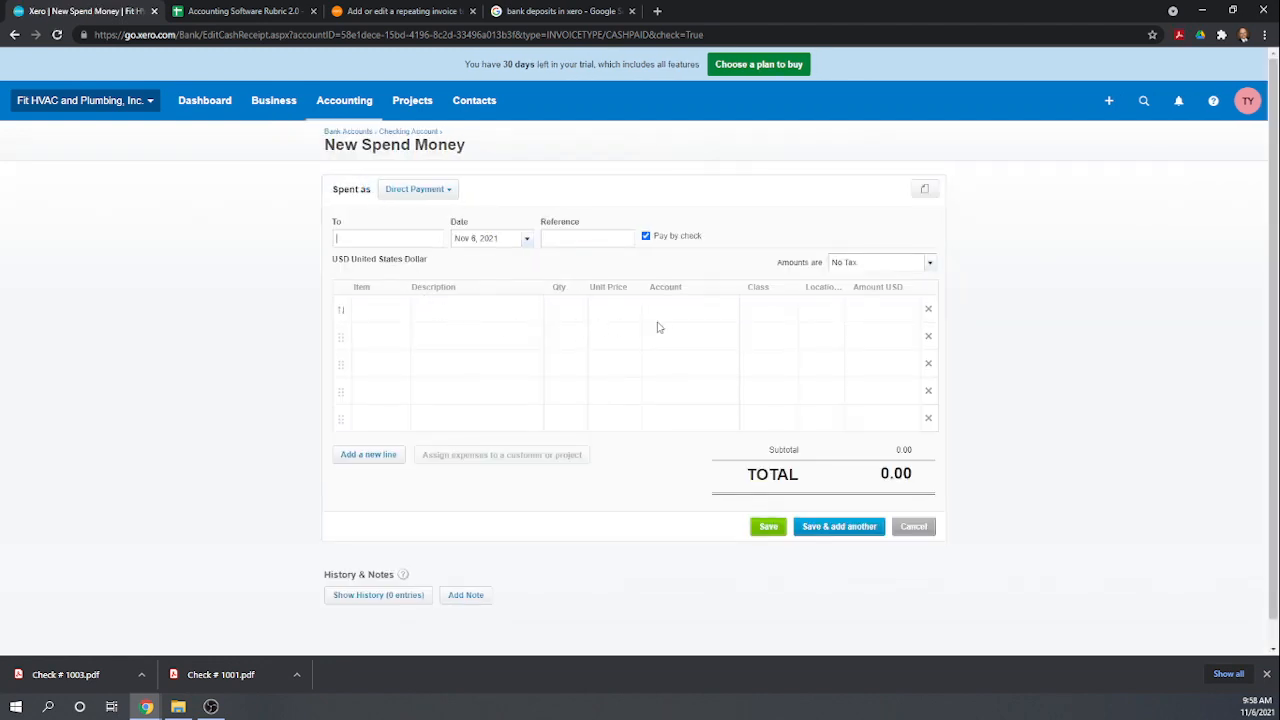
pyautogui.click(731, 309)
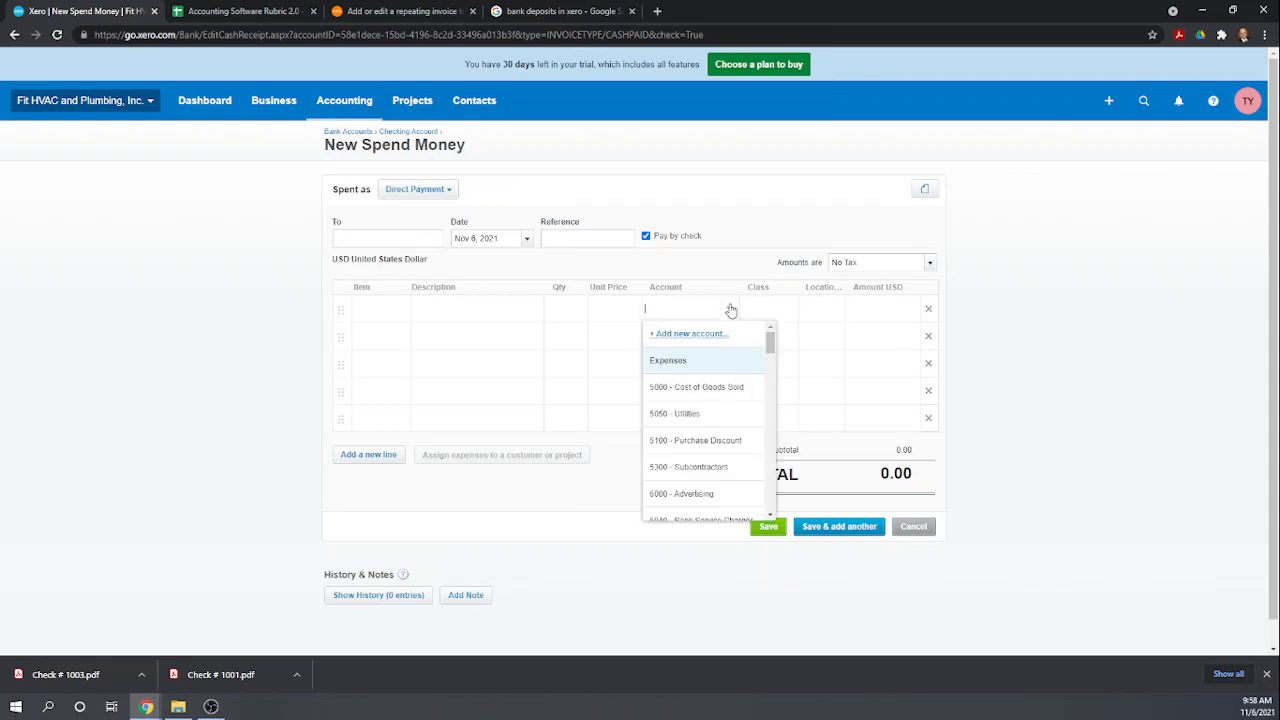
pyautogui.scroll(-5, 740, 349)
pyautogui.scroll(4, 740, 349)
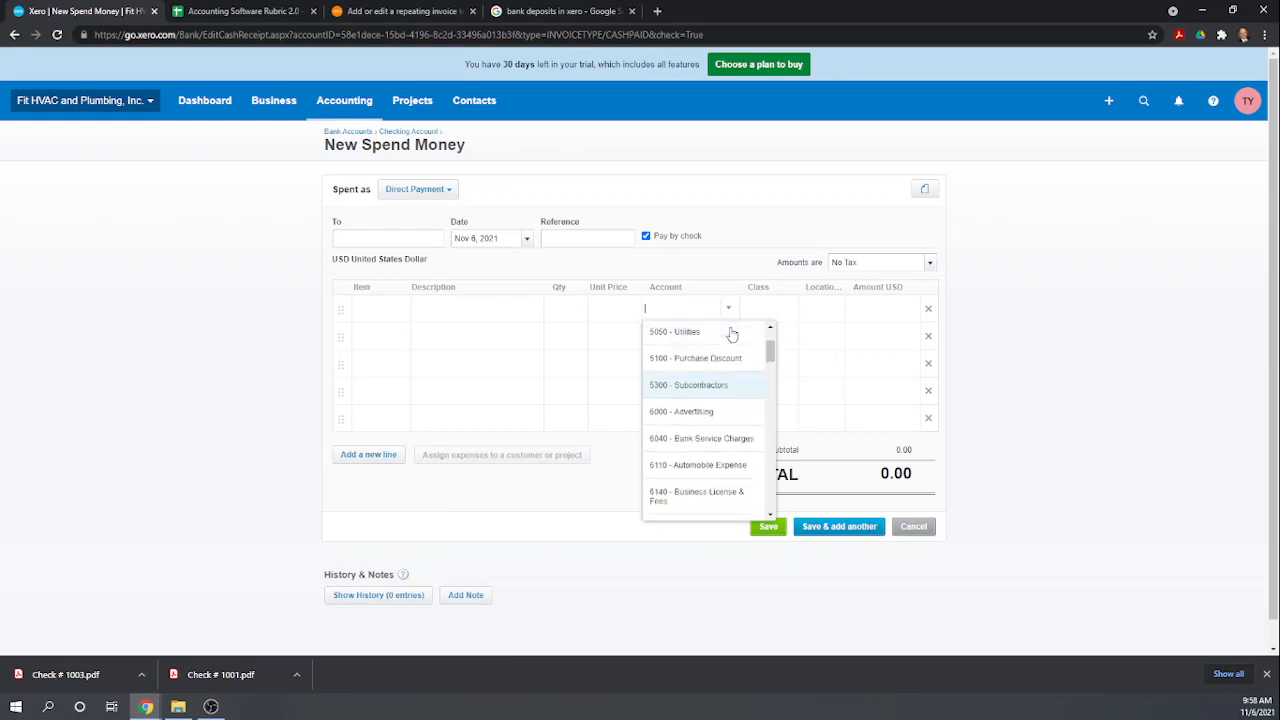
pyautogui.scroll(1, 731, 334)
pyautogui.scroll(-4, 731, 334)
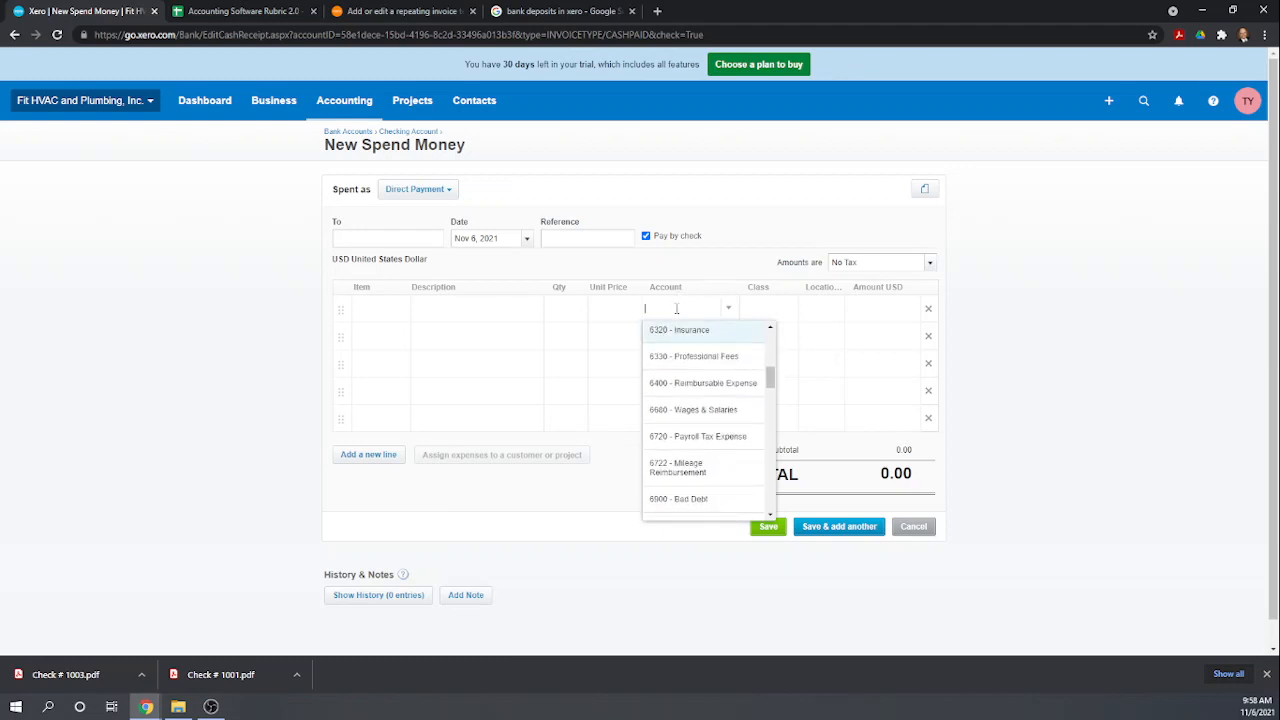
pyautogui.write('sales')
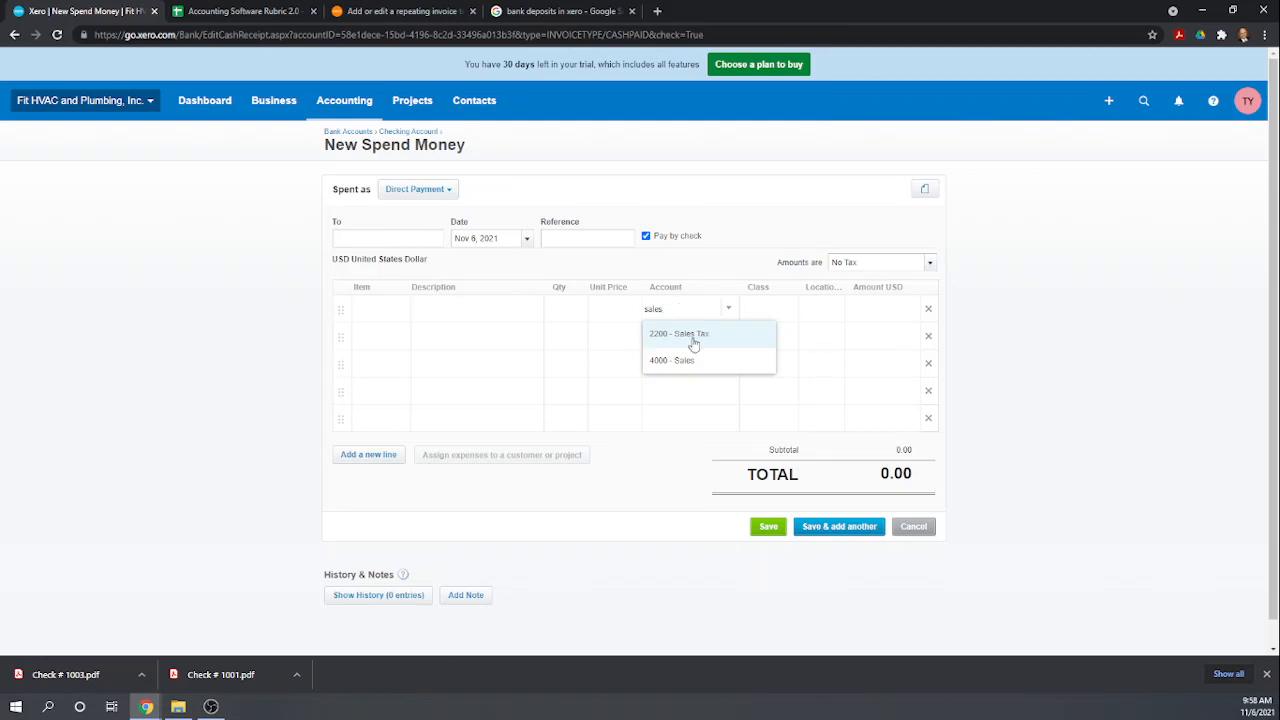
pyautogui.click(691, 335)
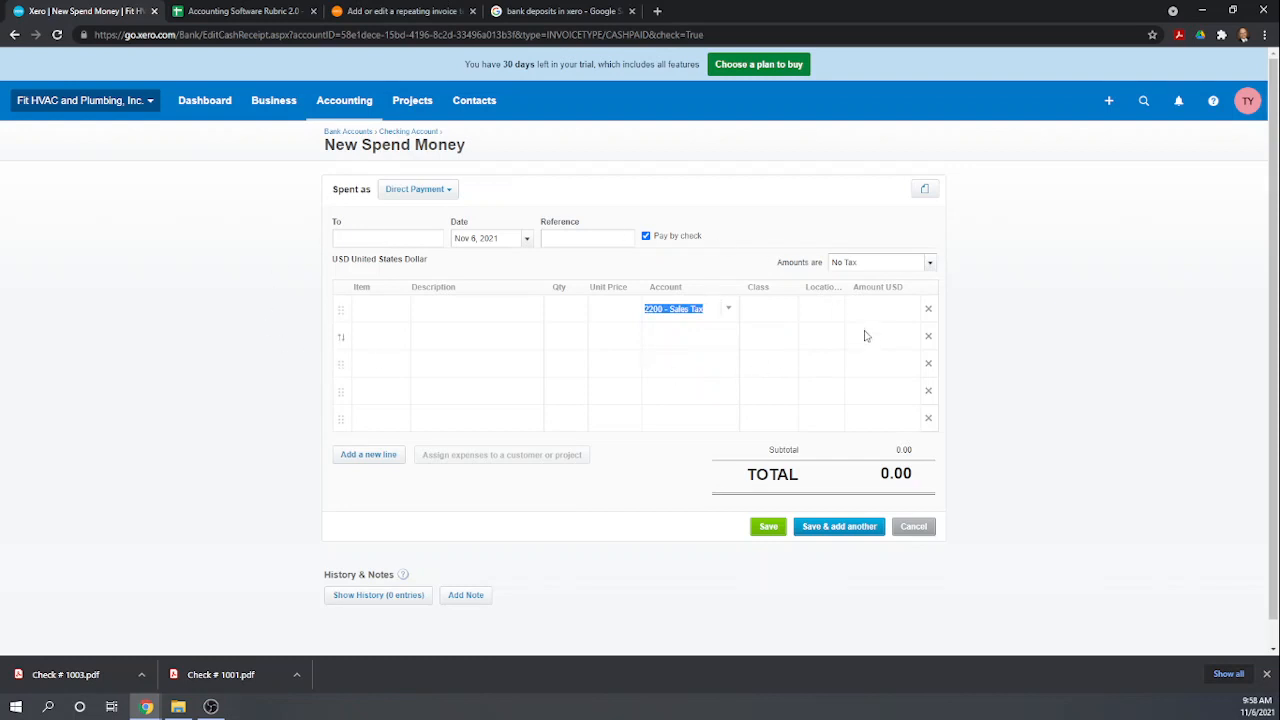
# - Set the payee of the check to a new contact called State of NY
pyautogui.click(364, 238)
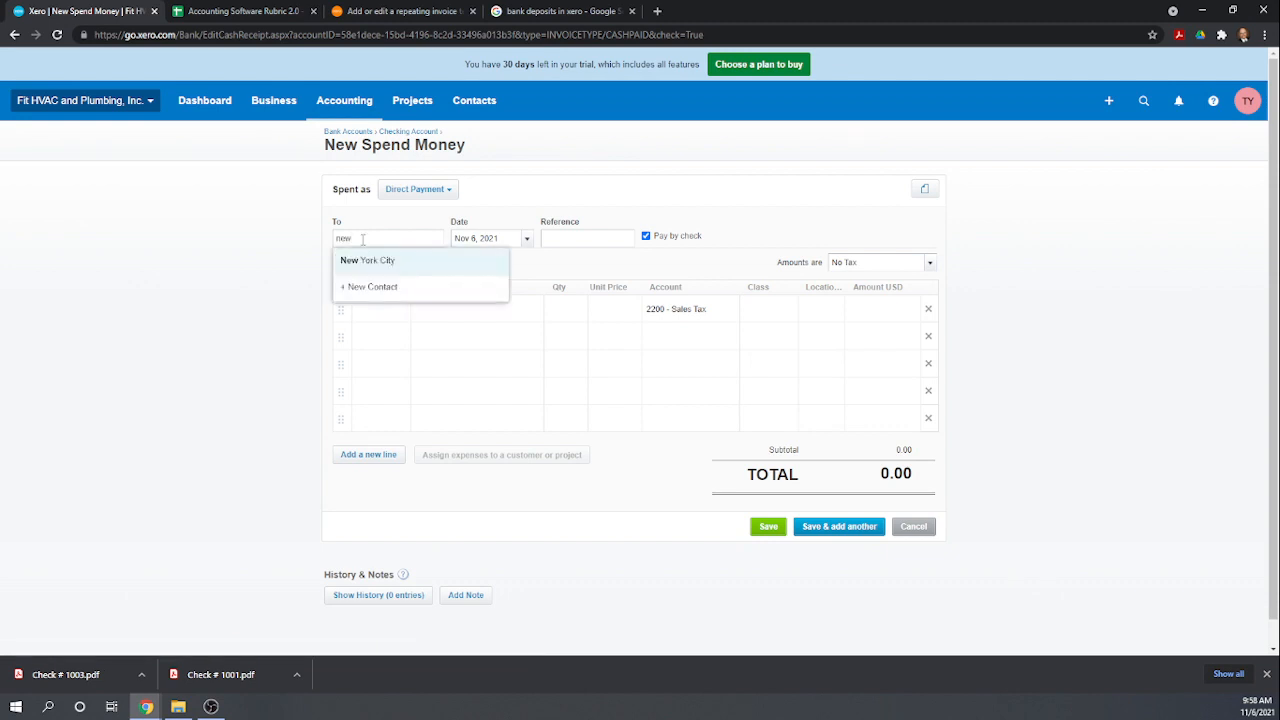
pyautogui.press('BackSpace')
pyautogui.press('BackSpace')
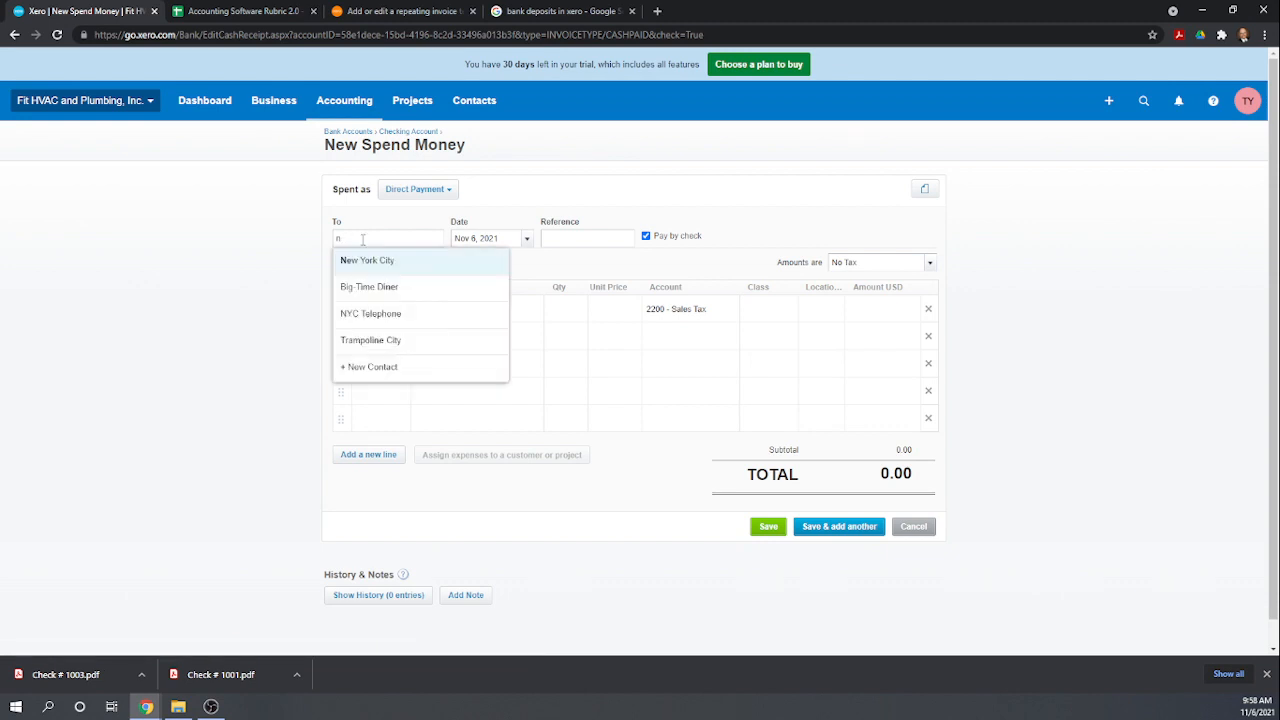
pyautogui.write('State of NY')
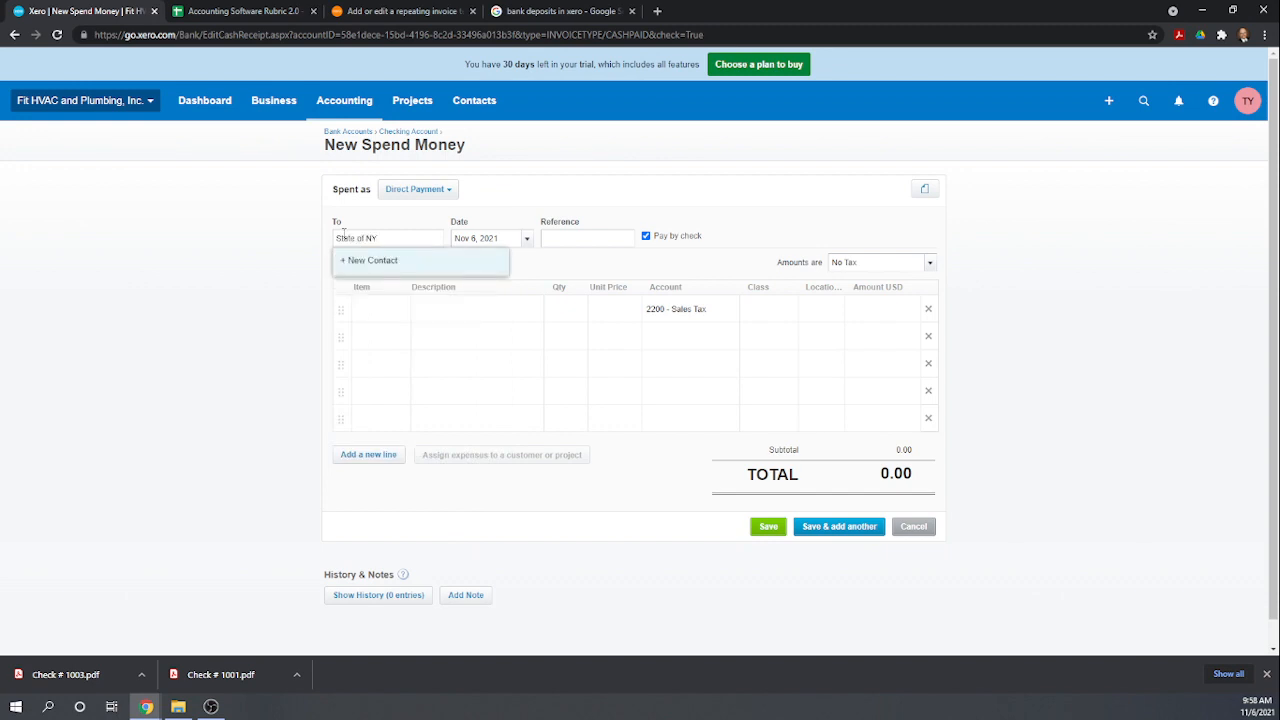
pyautogui.click(375, 262)
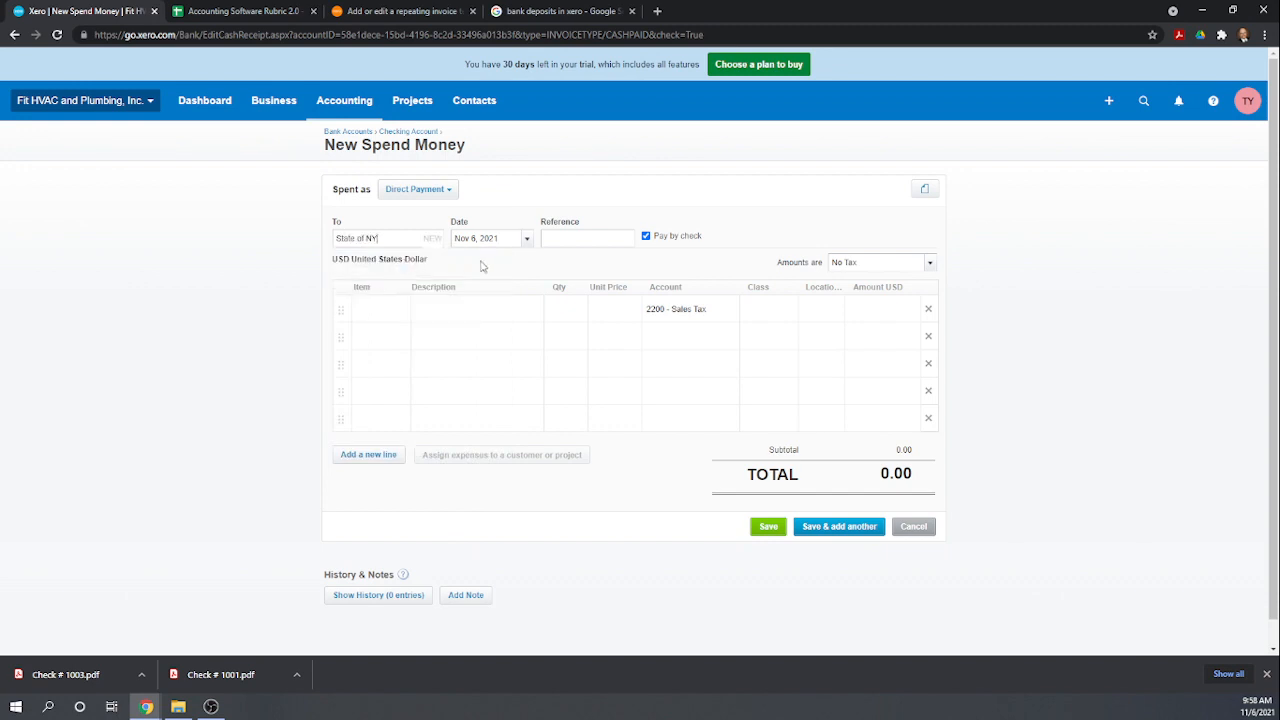
# - Describe the payment line as "Sales tax due" and set its unit price to 27
pyautogui.click(428, 309)
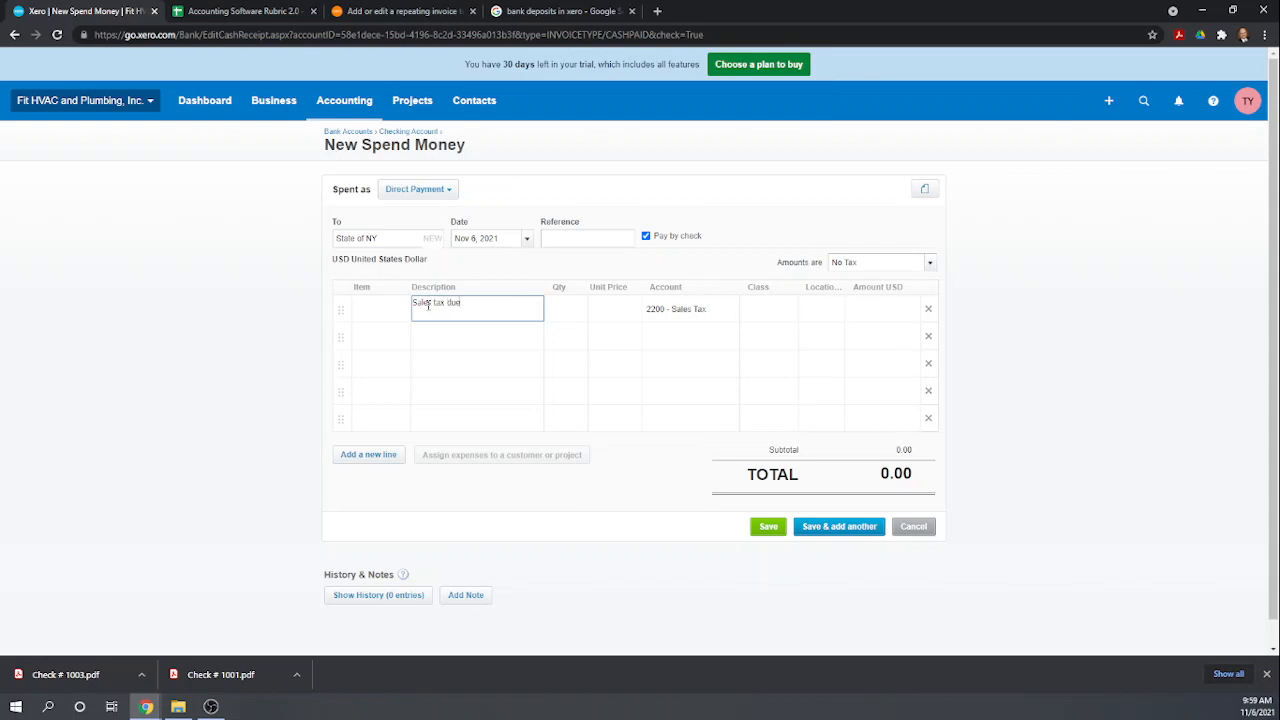
pyautogui.press('Tab')
pyautogui.write('2')
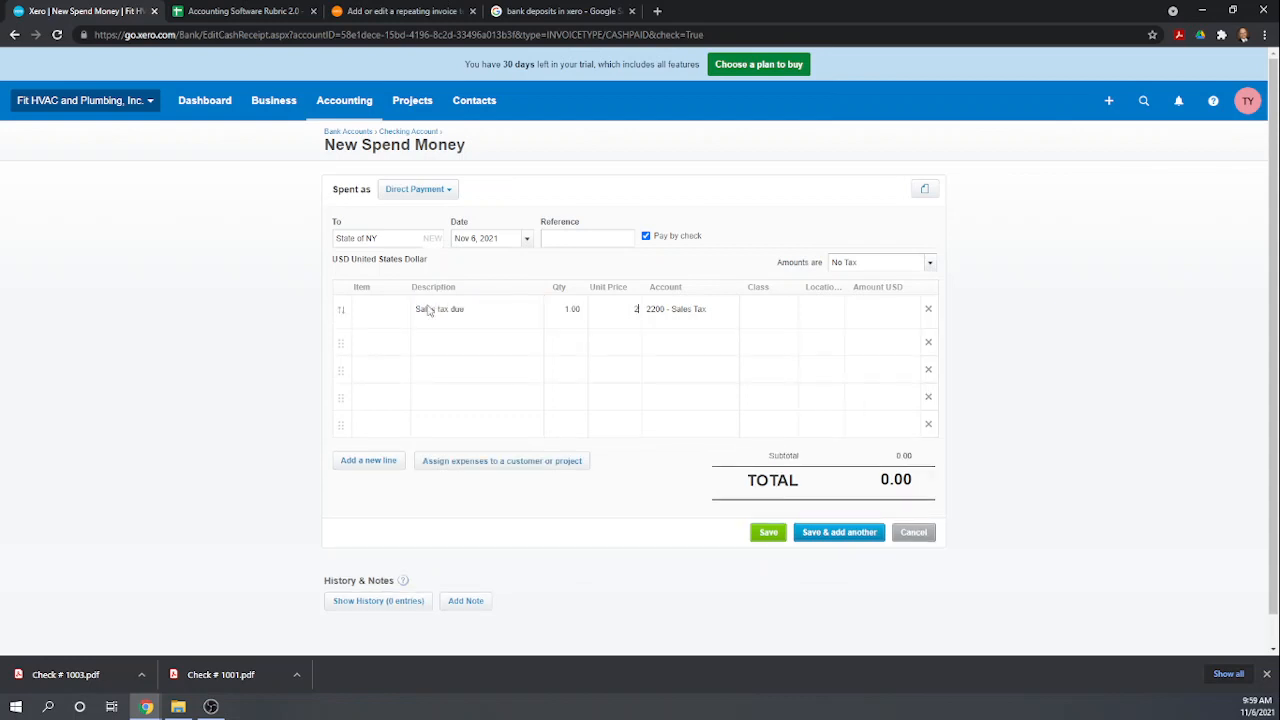
pyautogui.write('7')
# - Assign the class Admin to the payment line and save the payment as check 1004 without printing it
pyautogui.press('Tab')
pyautogui.press('Tab')
pyautogui.write('admin')
pyautogui.press('Tab')
pyautogui.write('new')
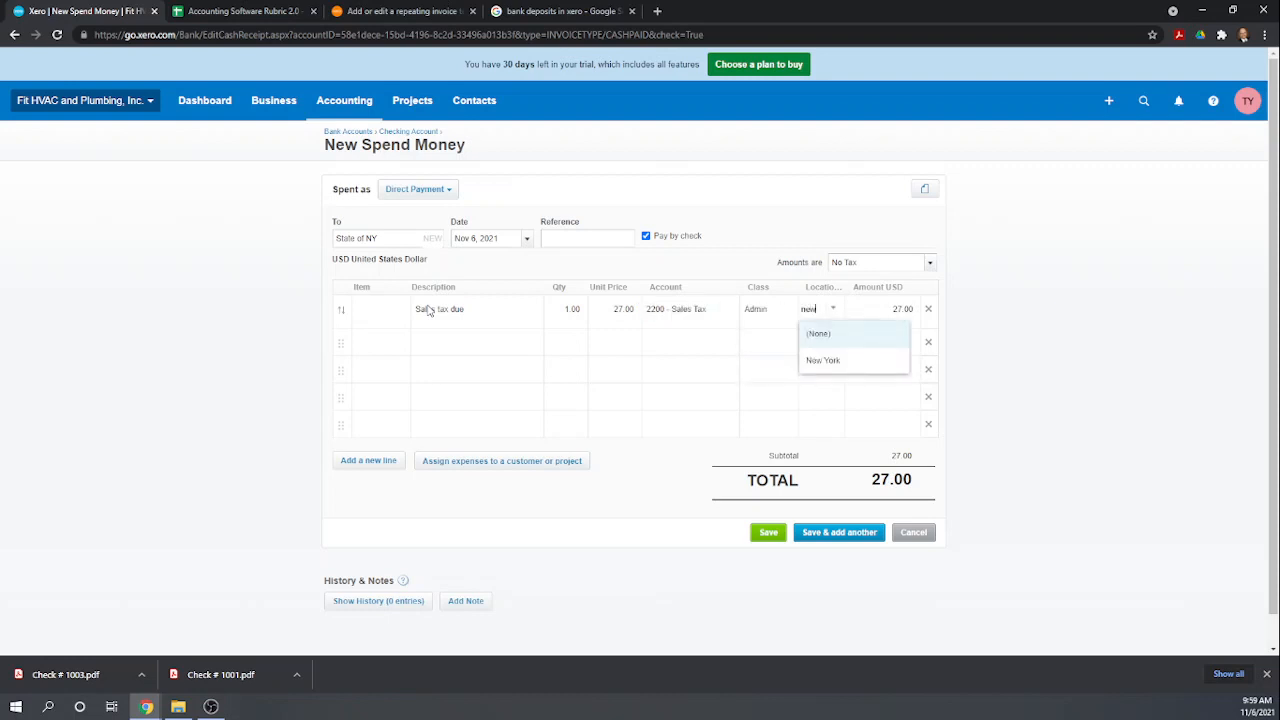
pyautogui.click(728, 370)
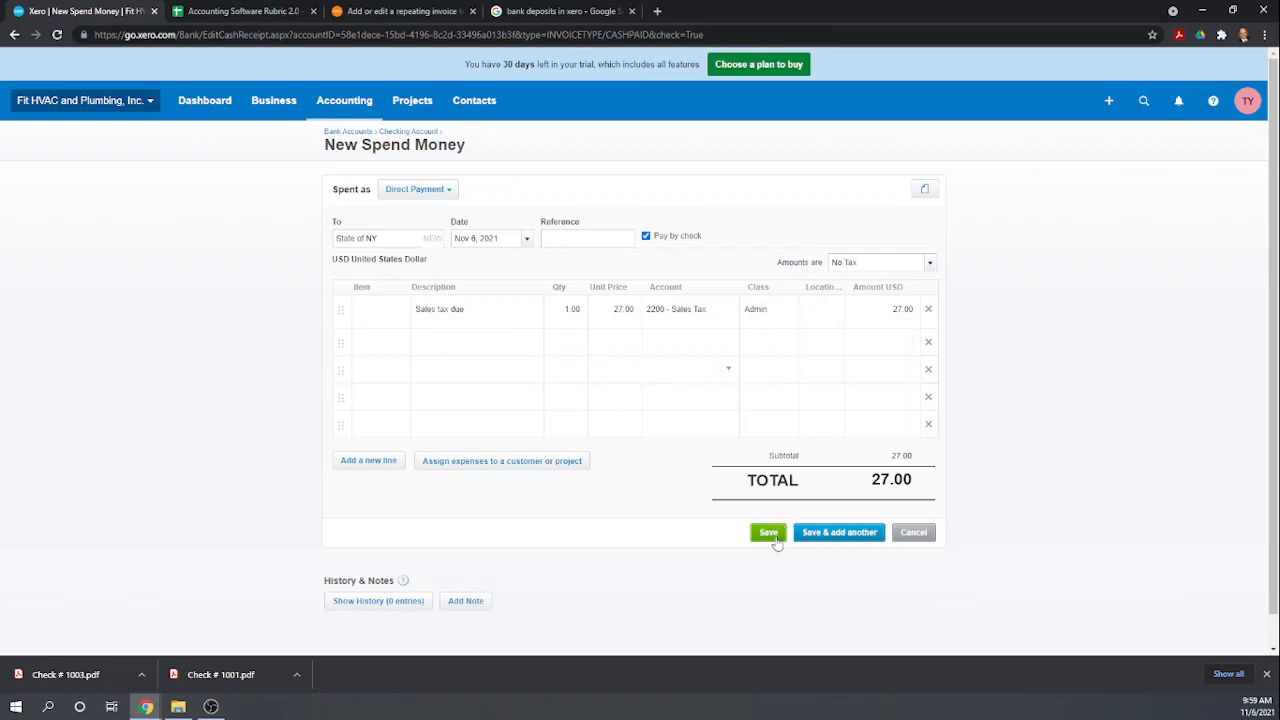
pyautogui.click(765, 534)
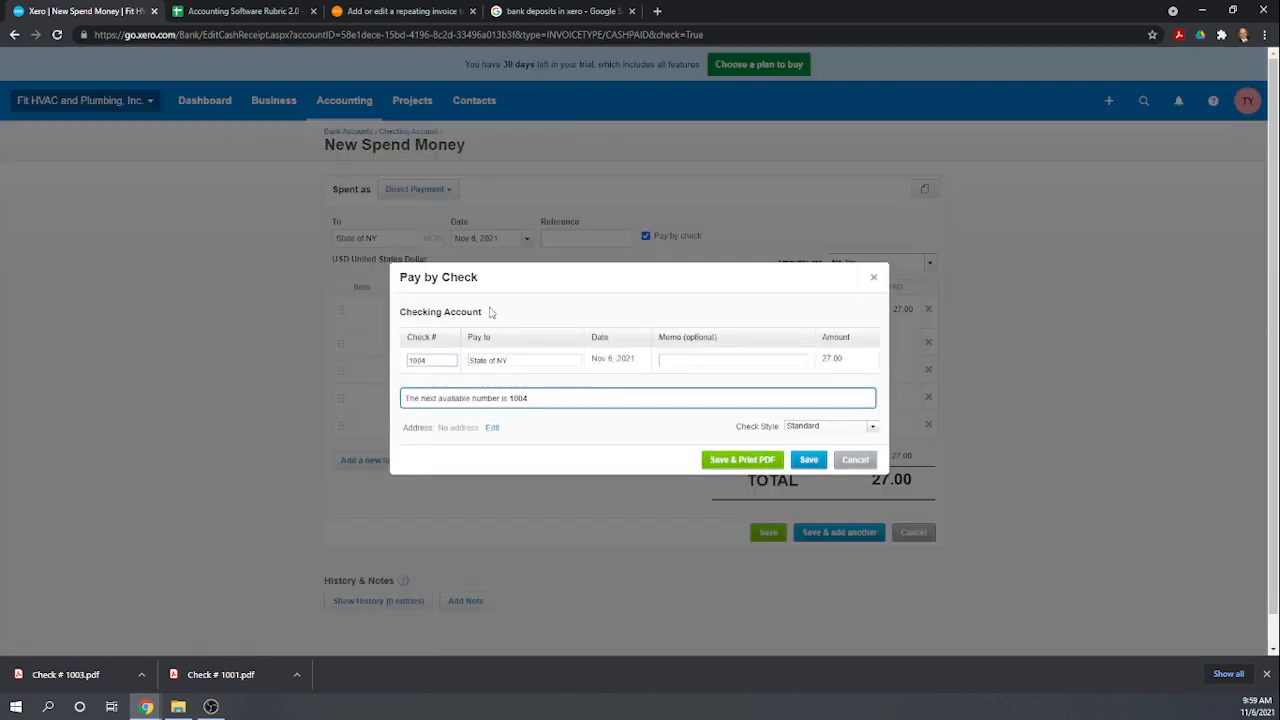
pyautogui.click(809, 462)
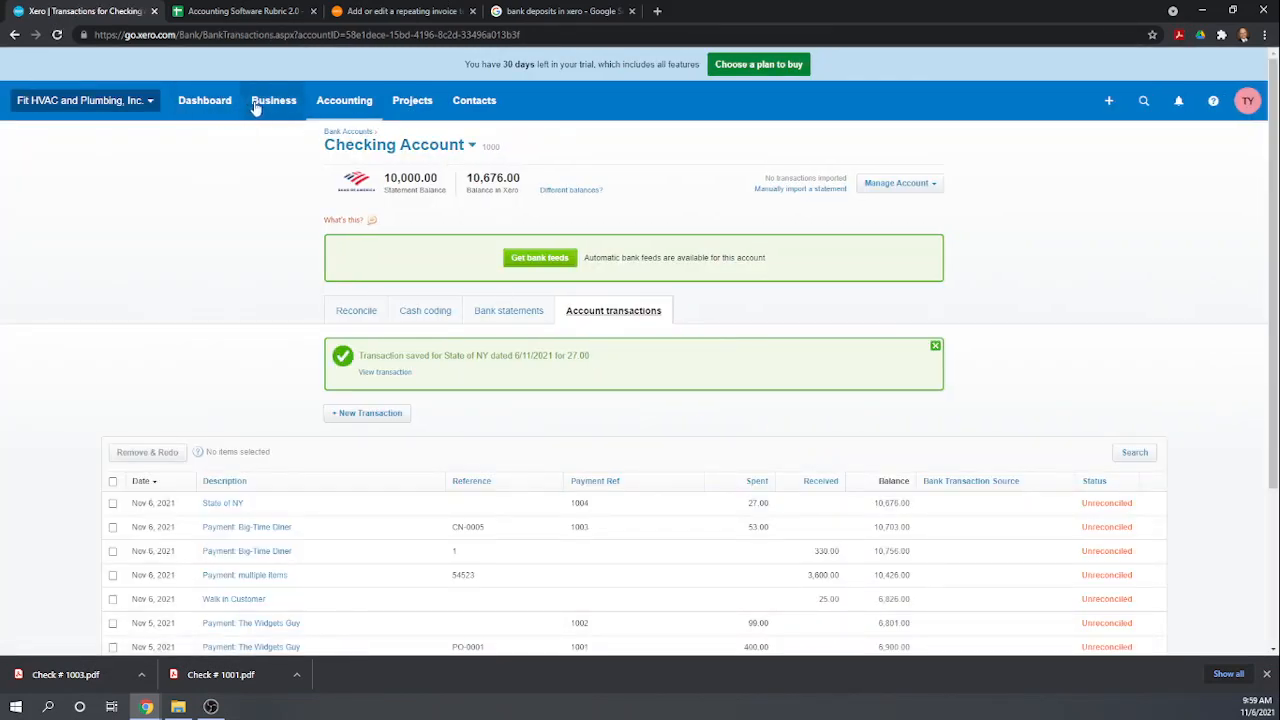
# - Reopen the Sales Tax Report and compare its audit report and summary for October 2021
pyautogui.click(319, 108)
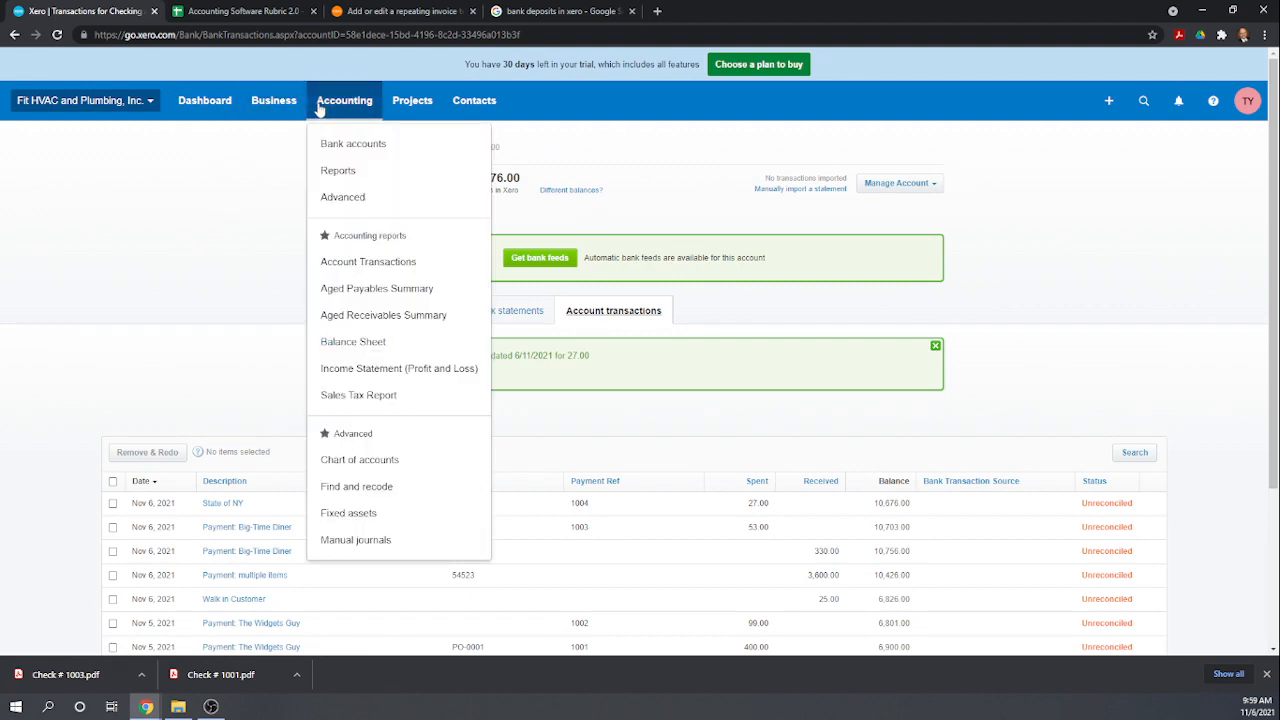
pyautogui.click(386, 403)
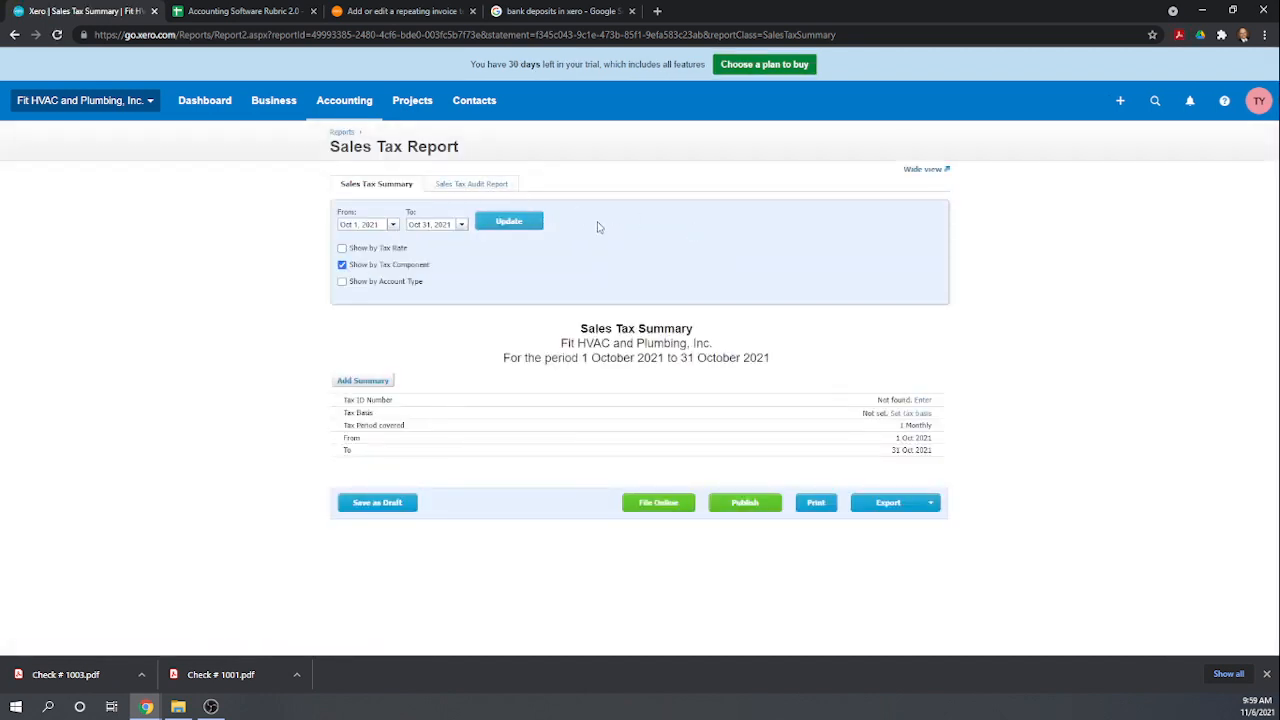
pyautogui.click(489, 186)
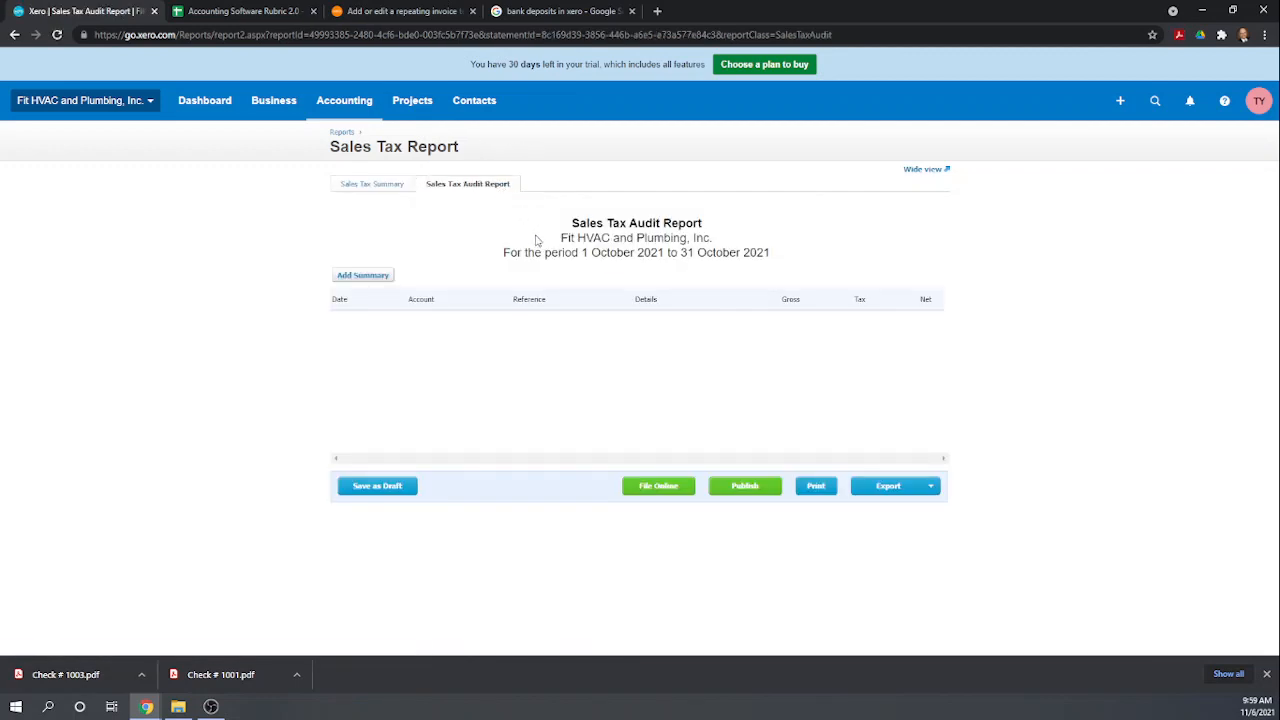
pyautogui.click(372, 187)
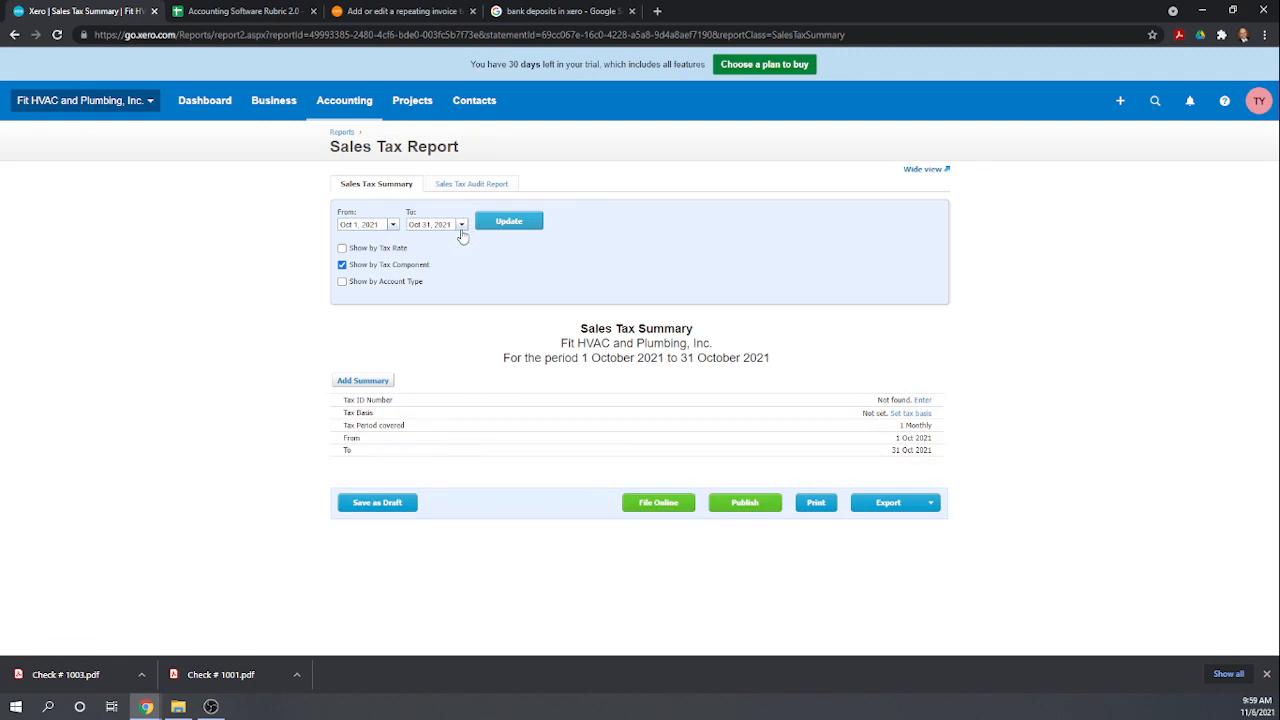
# - Set the Sales Tax Summary end date to Nov 30, 2021 and update the report
pyautogui.click(461, 228)
pyautogui.click(526, 243)
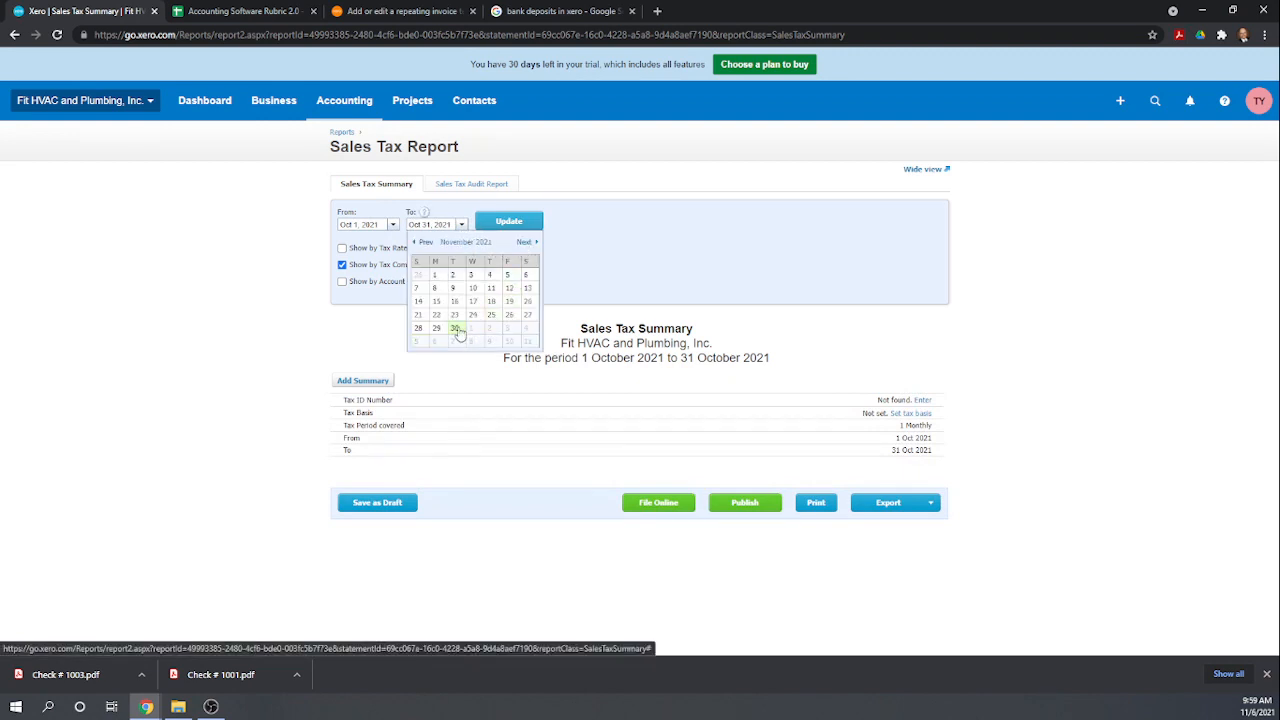
pyautogui.click(456, 329)
pyautogui.click(500, 220)
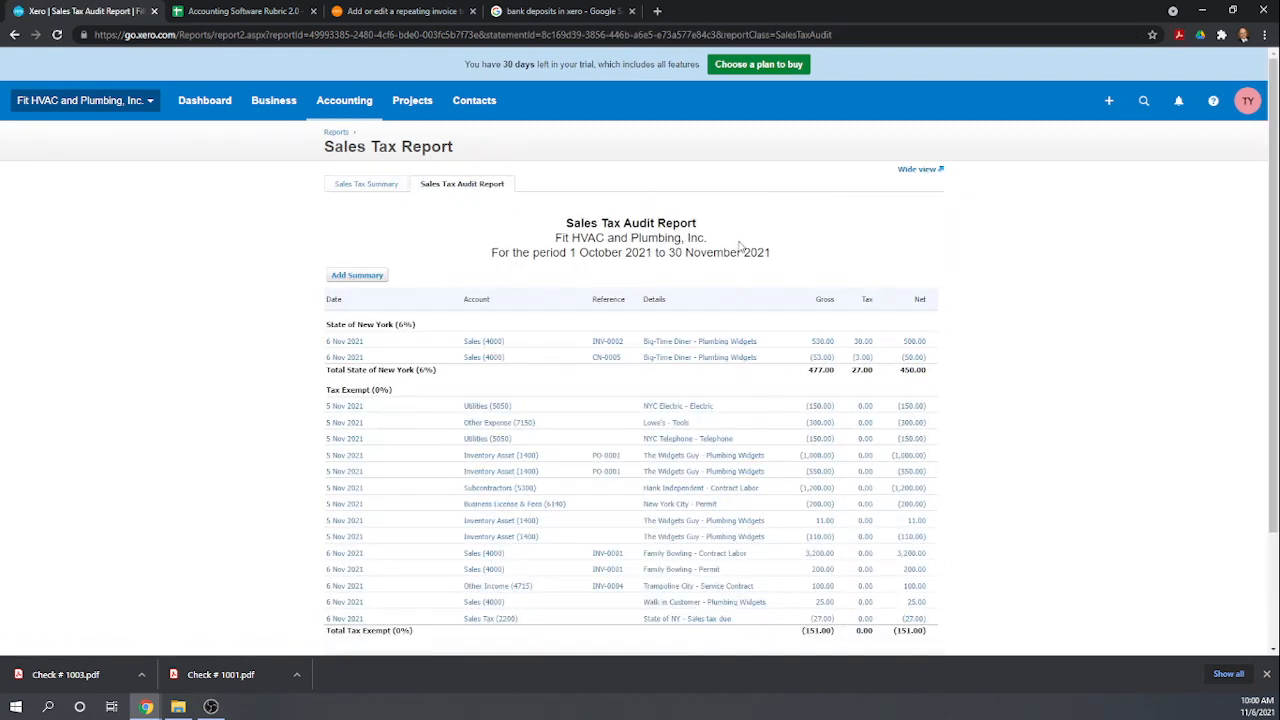
# - Examine how the Sales Tax Audit Report treats the payment to State of NY against the tax owed
pyautogui.scroll(-2, 760, 262)
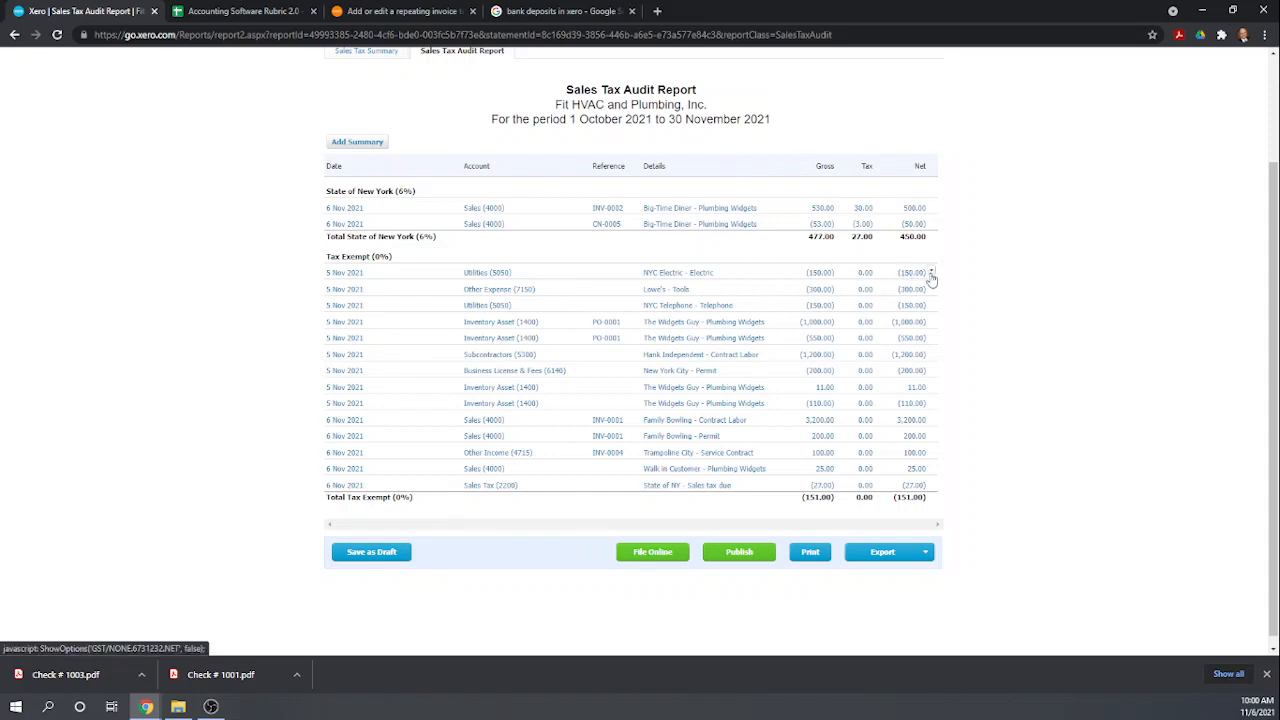
pyautogui.scroll(-1, 845, 216)
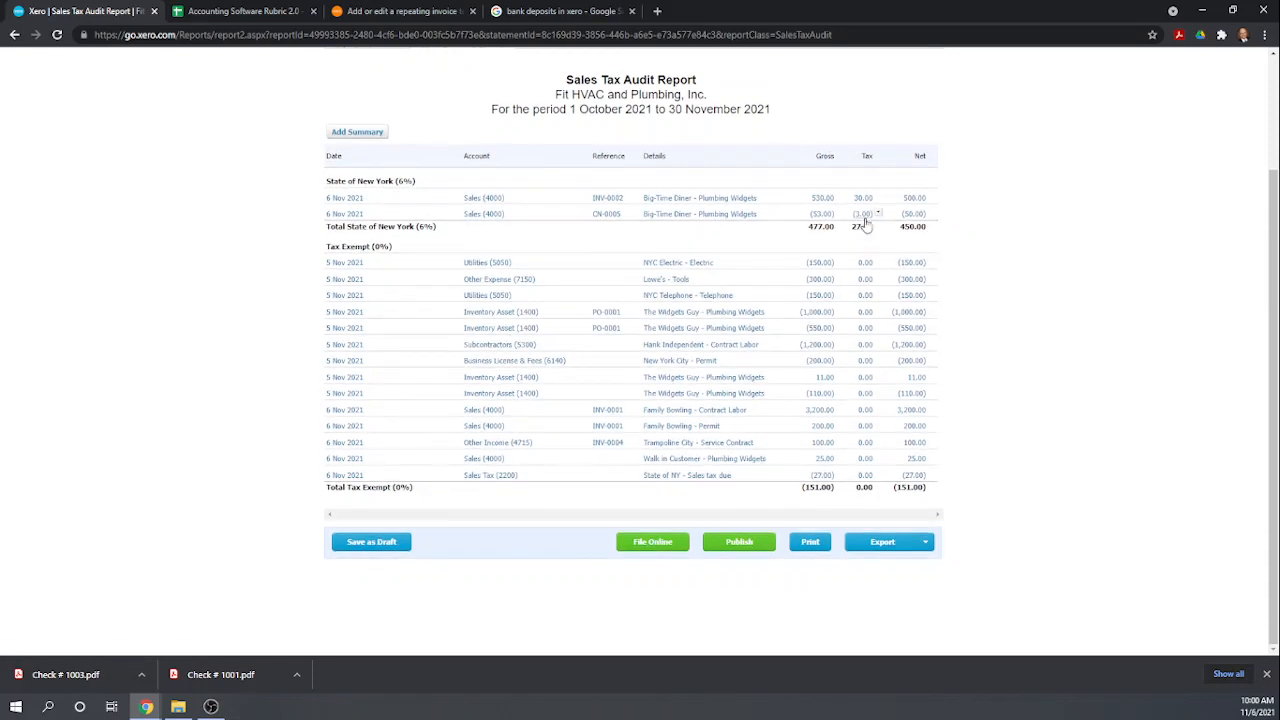
pyautogui.scroll(2, 878, 445)
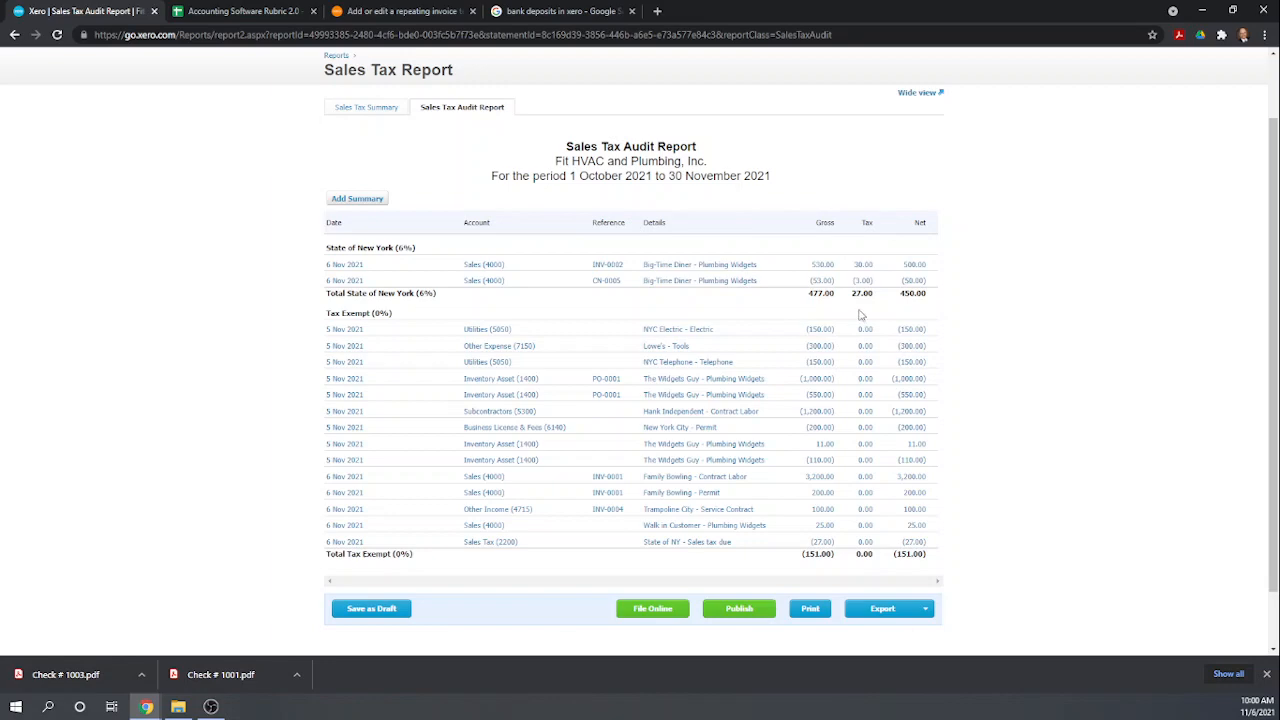
# - Check the online filing option offered for the Sales Tax Audit Report, then close it without continuing to Avalara
pyautogui.scroll(2, 861, 308)
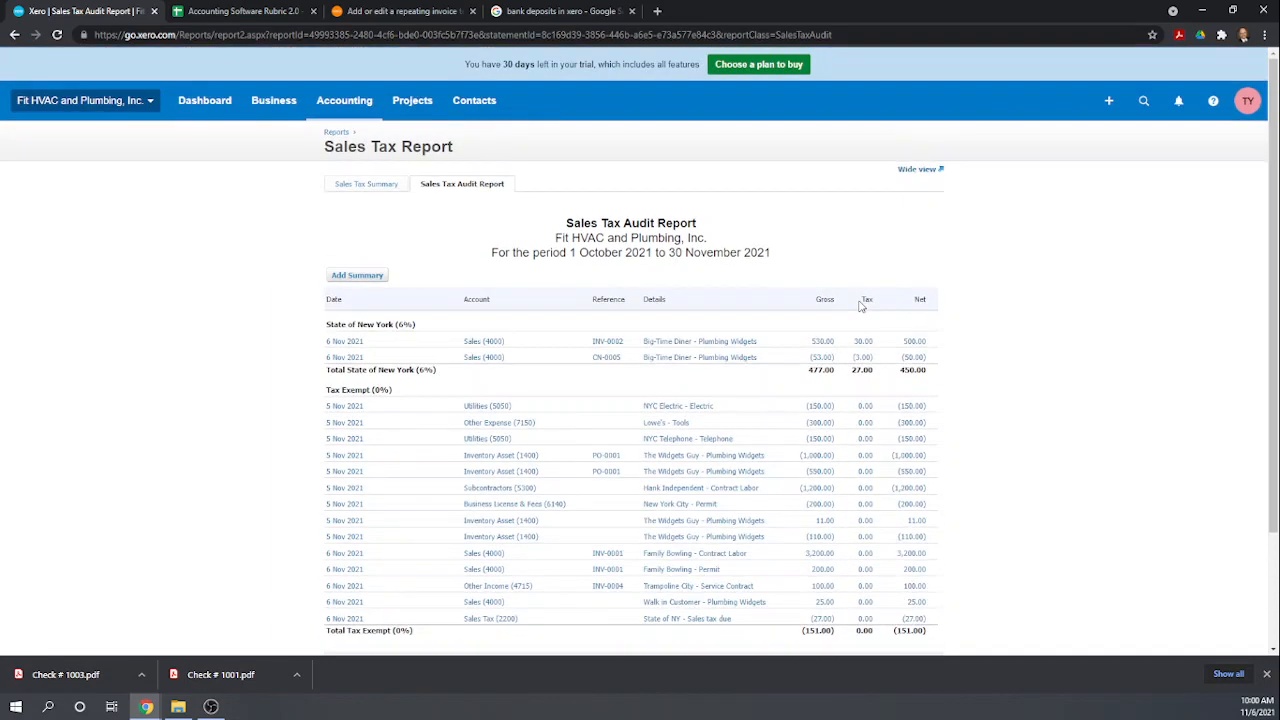
pyautogui.scroll(-2, 861, 308)
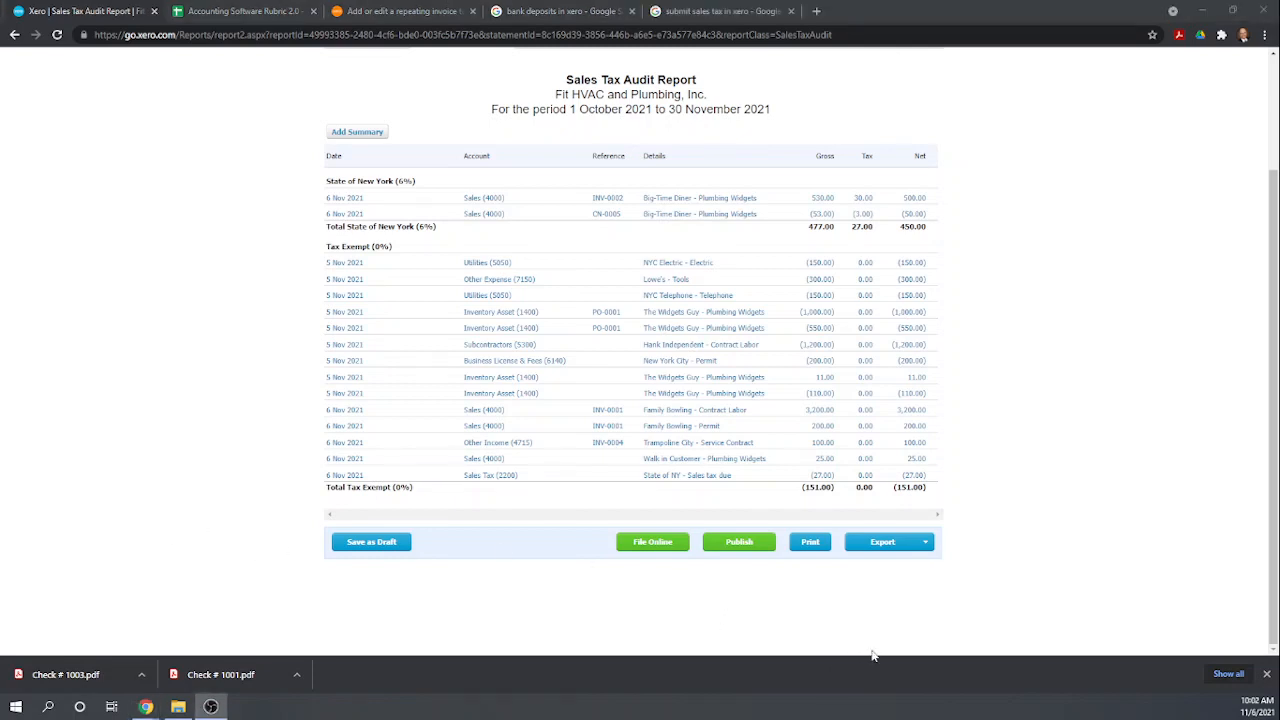
pyautogui.scroll(3, 938, 420)
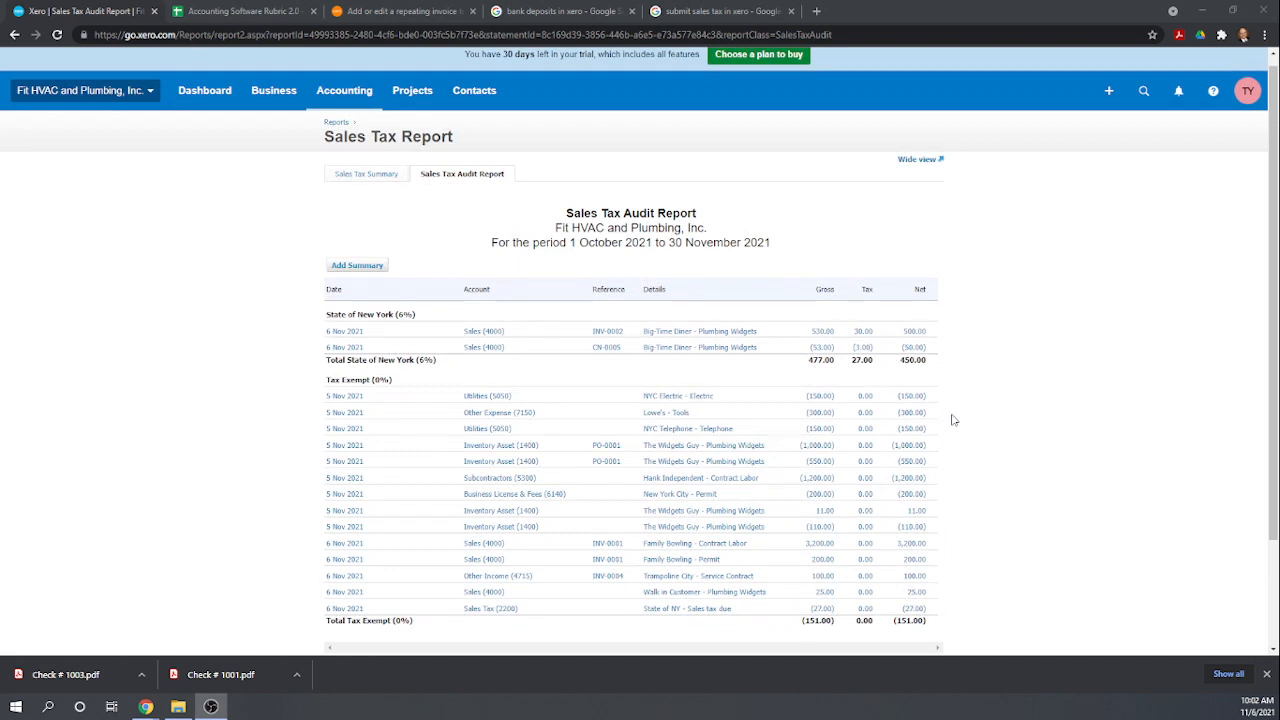
pyautogui.scroll(-3, 990, 380)
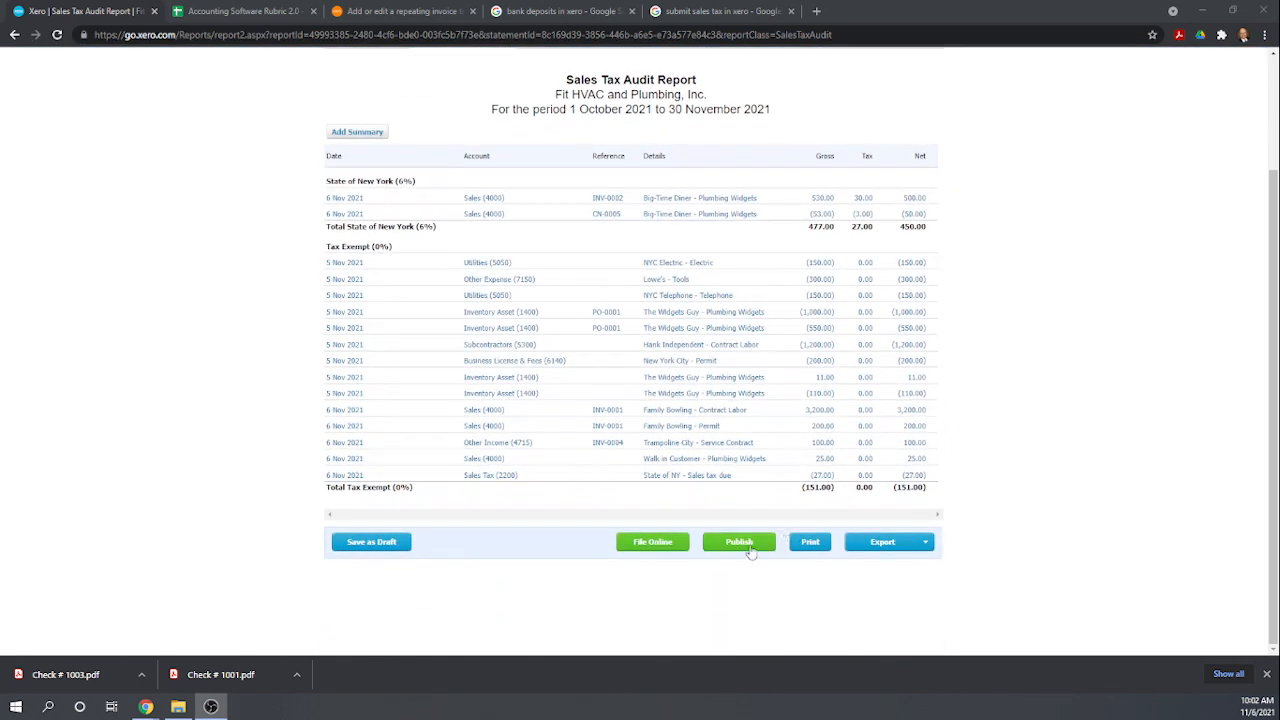
pyautogui.click(650, 543)
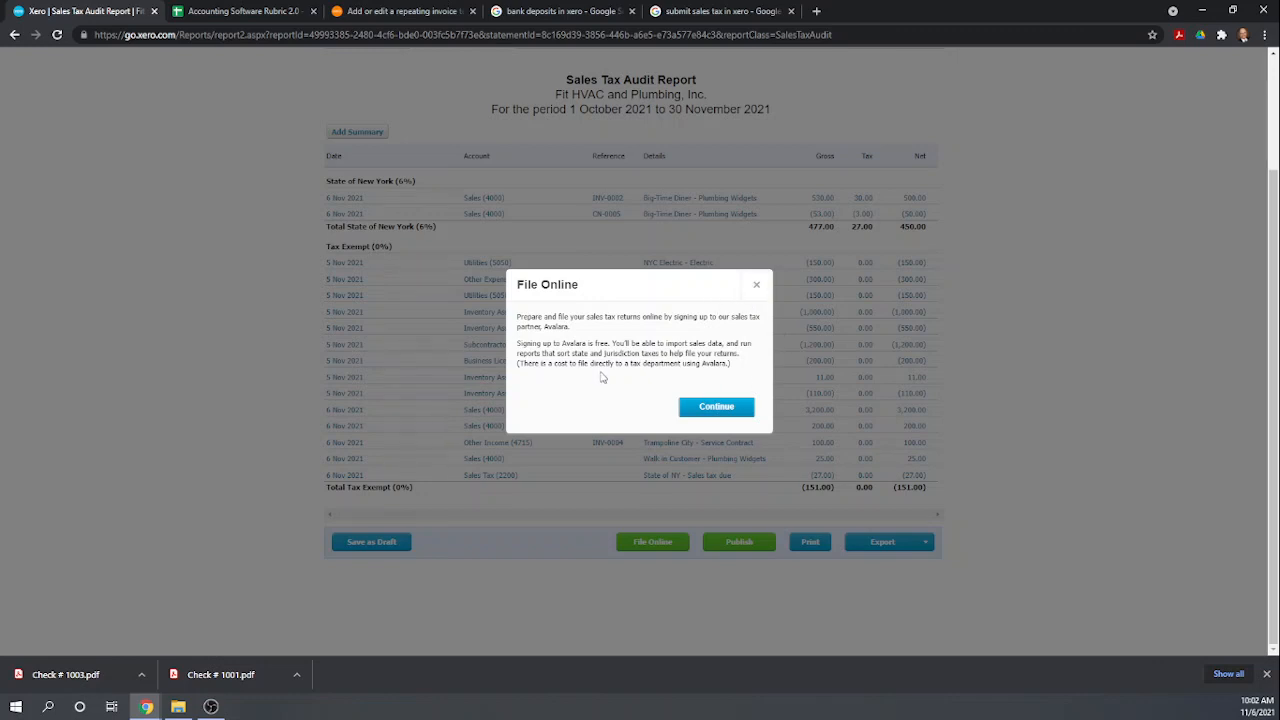
pyautogui.click(759, 288)
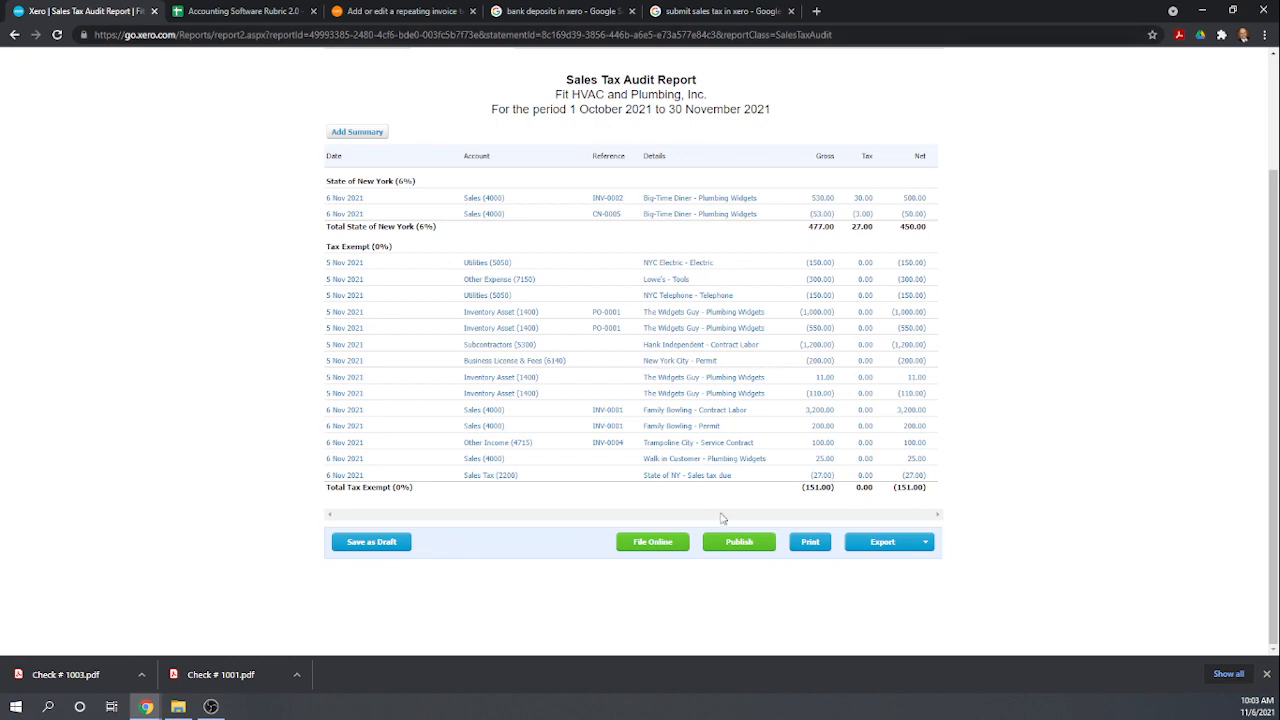
# - In the Accounting Software Rubric 2.0 sheet, score viewing sales tax liability detail and paying it by check and electronically 1 each, and filing the return 0.5
pyautogui.scroll(3, 768, 105)
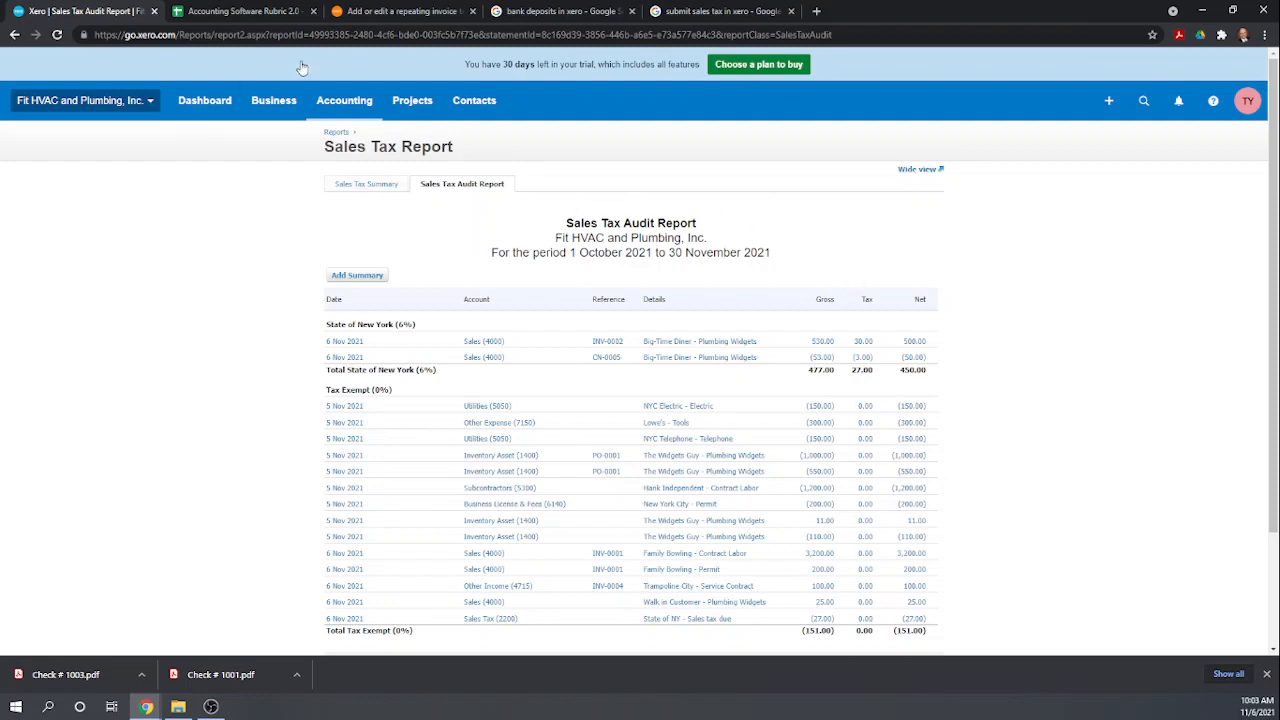
pyautogui.click(237, 12)
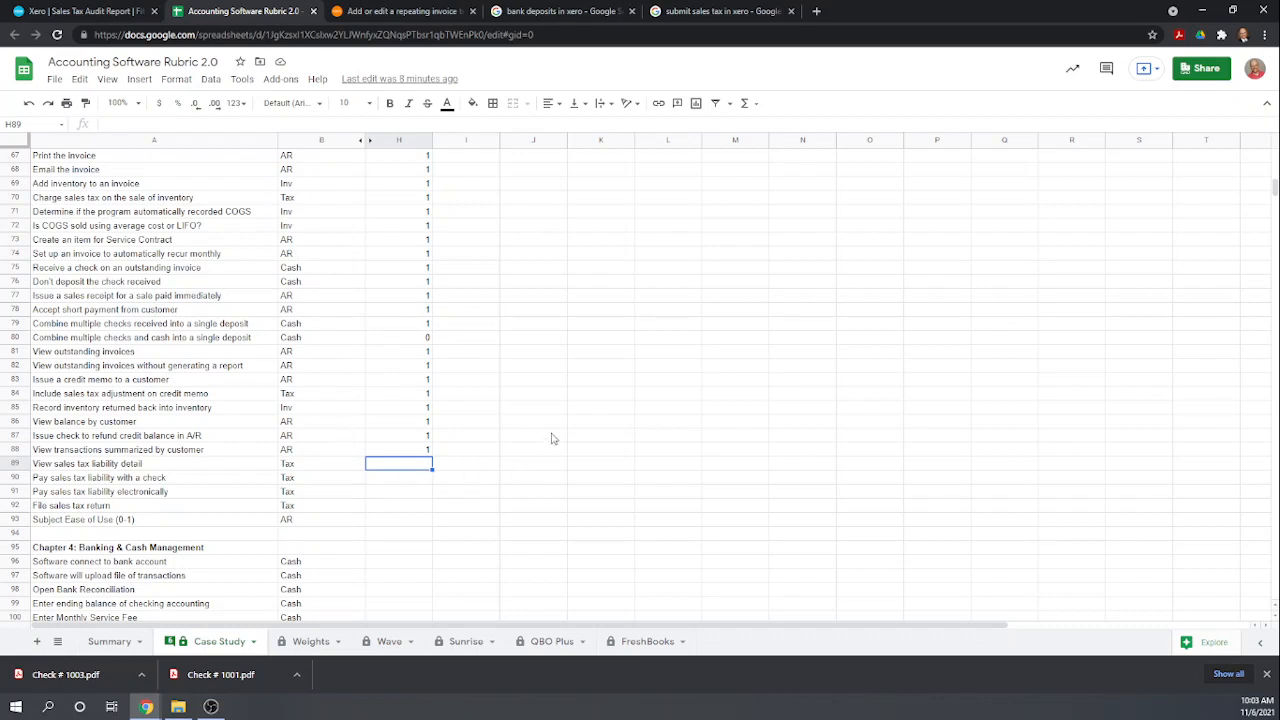
pyautogui.write('1')
pyautogui.press('Return')
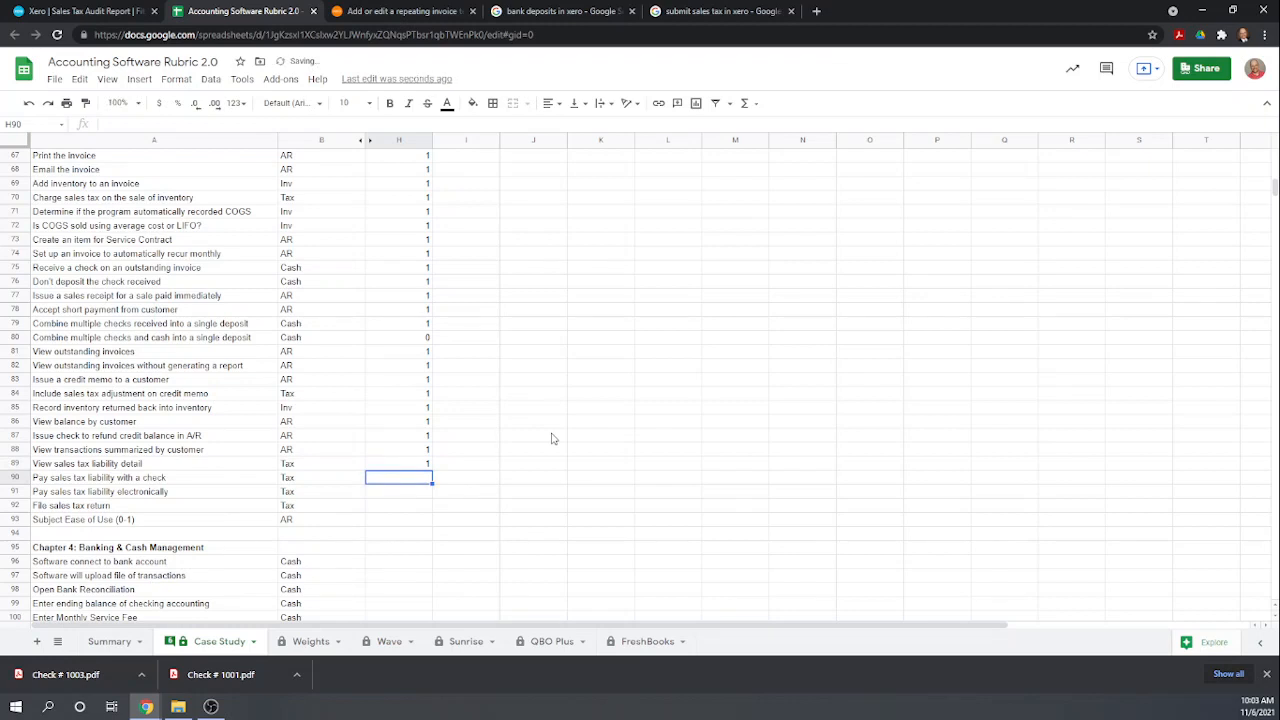
pyautogui.write('1')
pyautogui.press('Return')
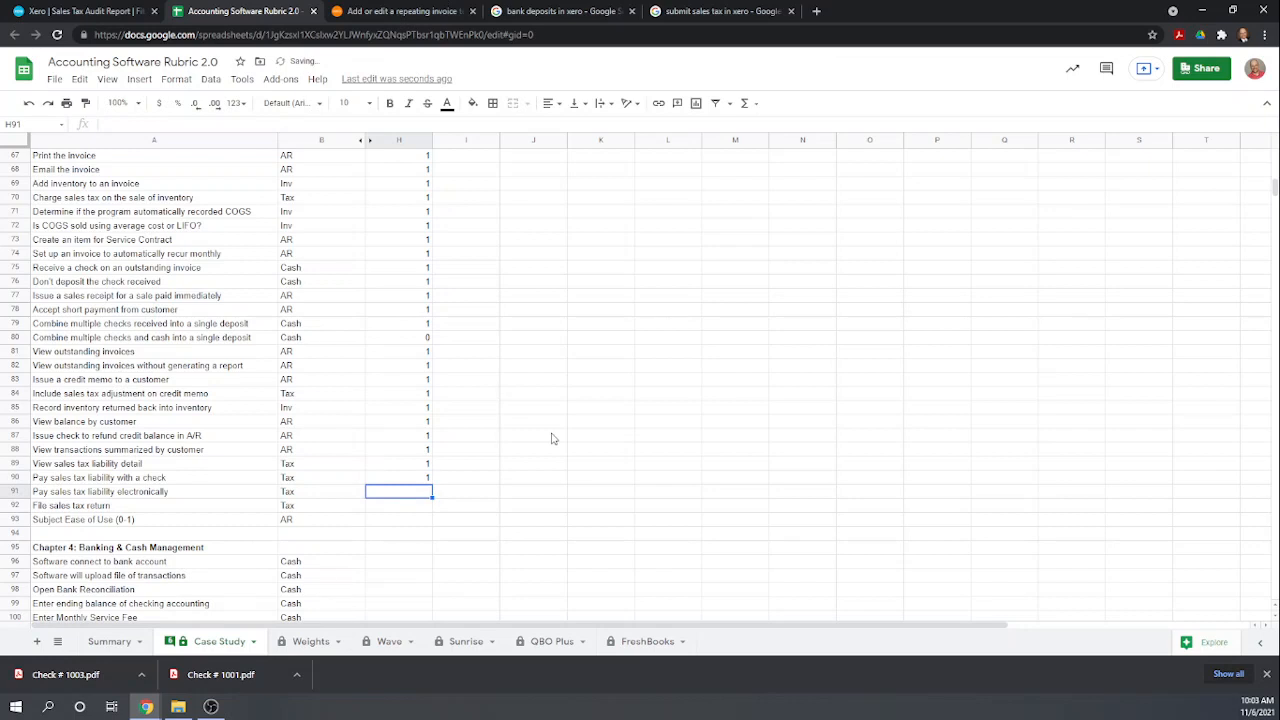
pyautogui.write('1')
pyautogui.press('Return')
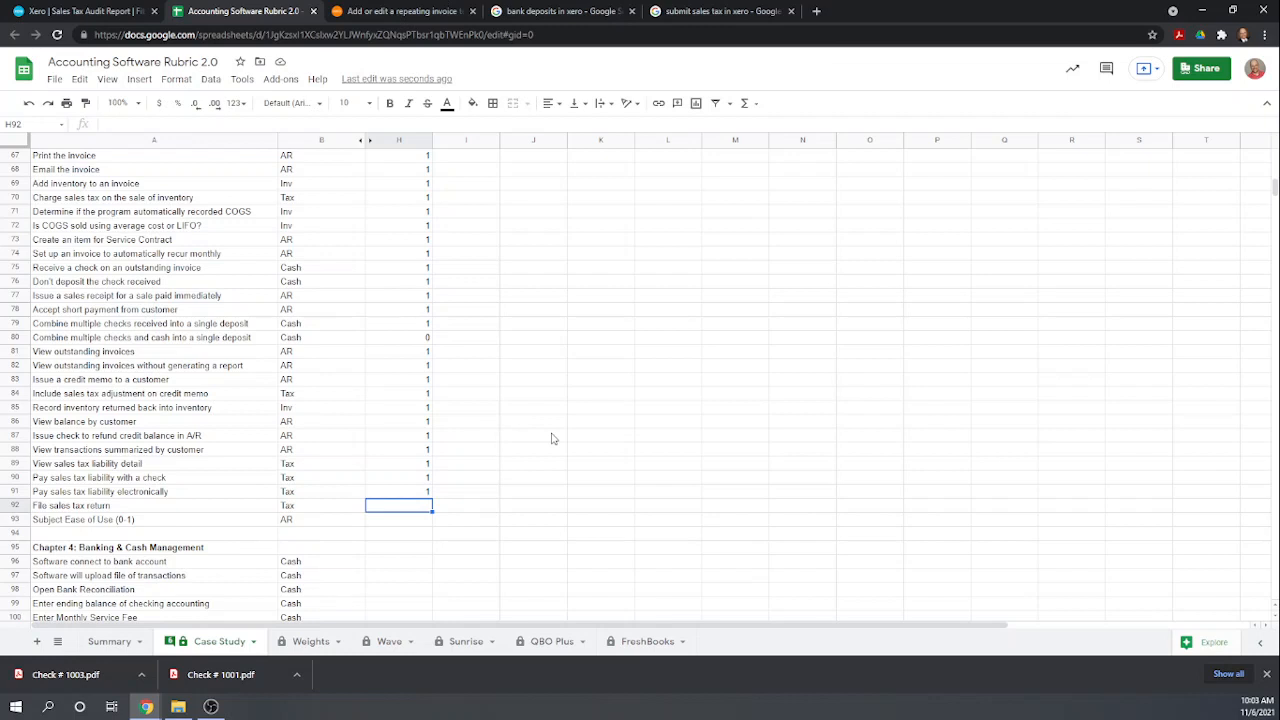
pyautogui.write('.5')
pyautogui.press('Return')
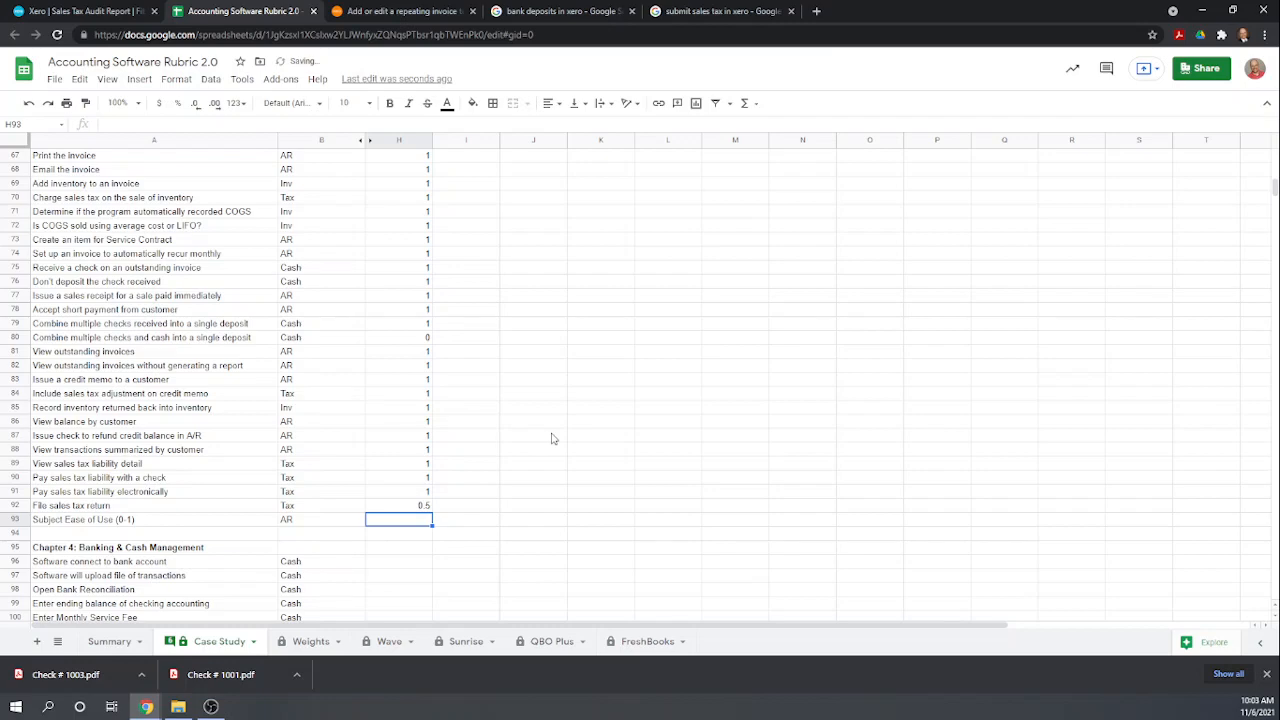
# - Score the Accounts Receivable chapter's Subject Ease of Use (0-1) as 0.7 in the rubric
pyautogui.scroll(3, 551, 438)
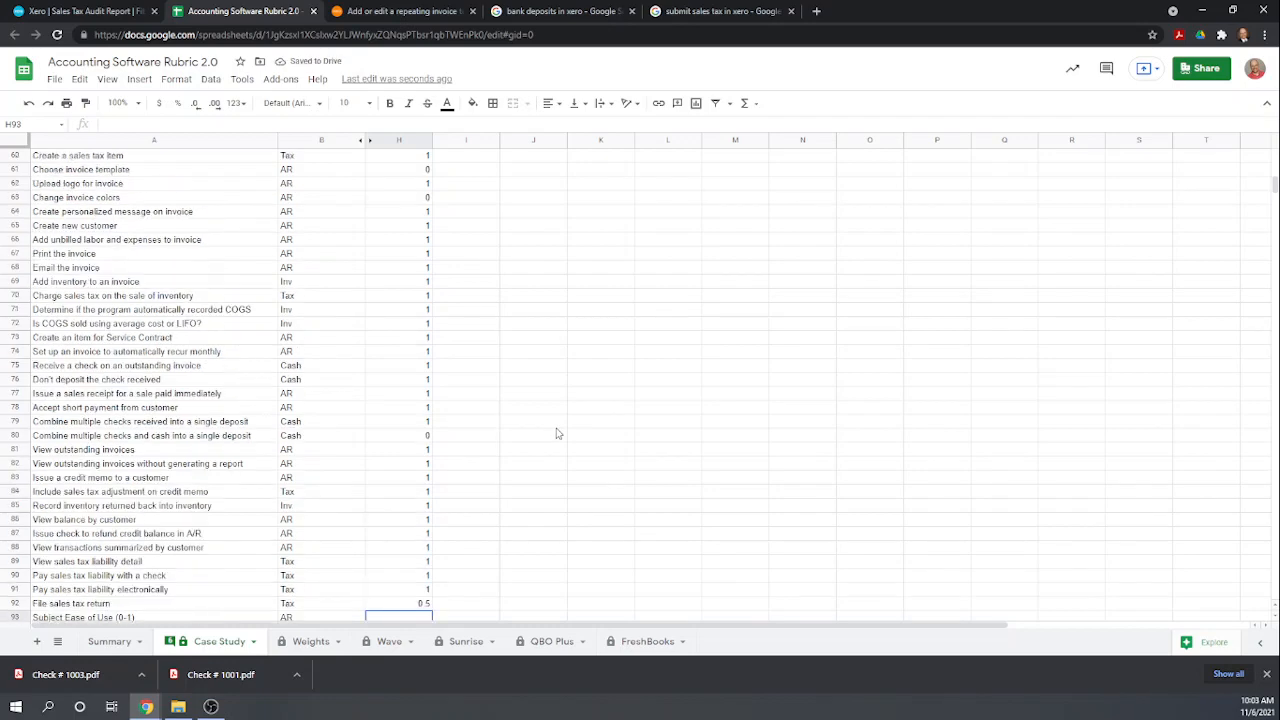
pyautogui.scroll(-2, 551, 438)
pyautogui.scroll(-2, 551, 438)
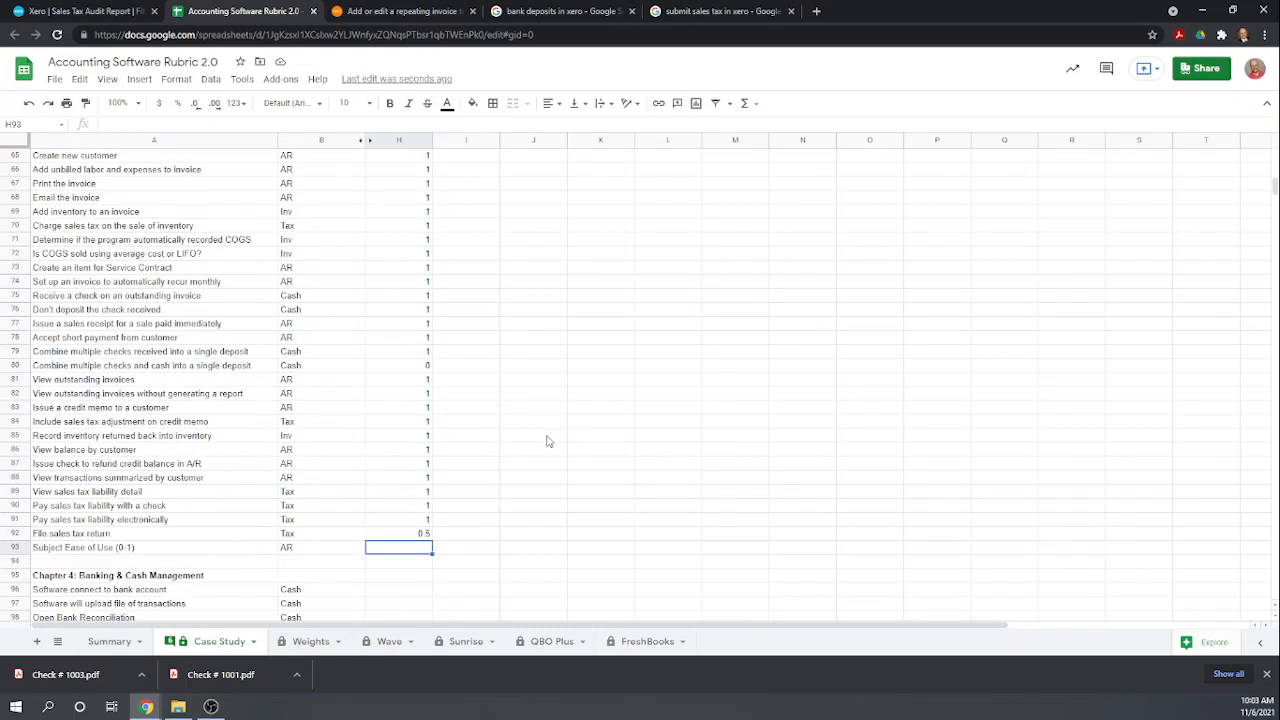
pyautogui.write('.')
pyautogui.write('7')
pyautogui.press('Return')
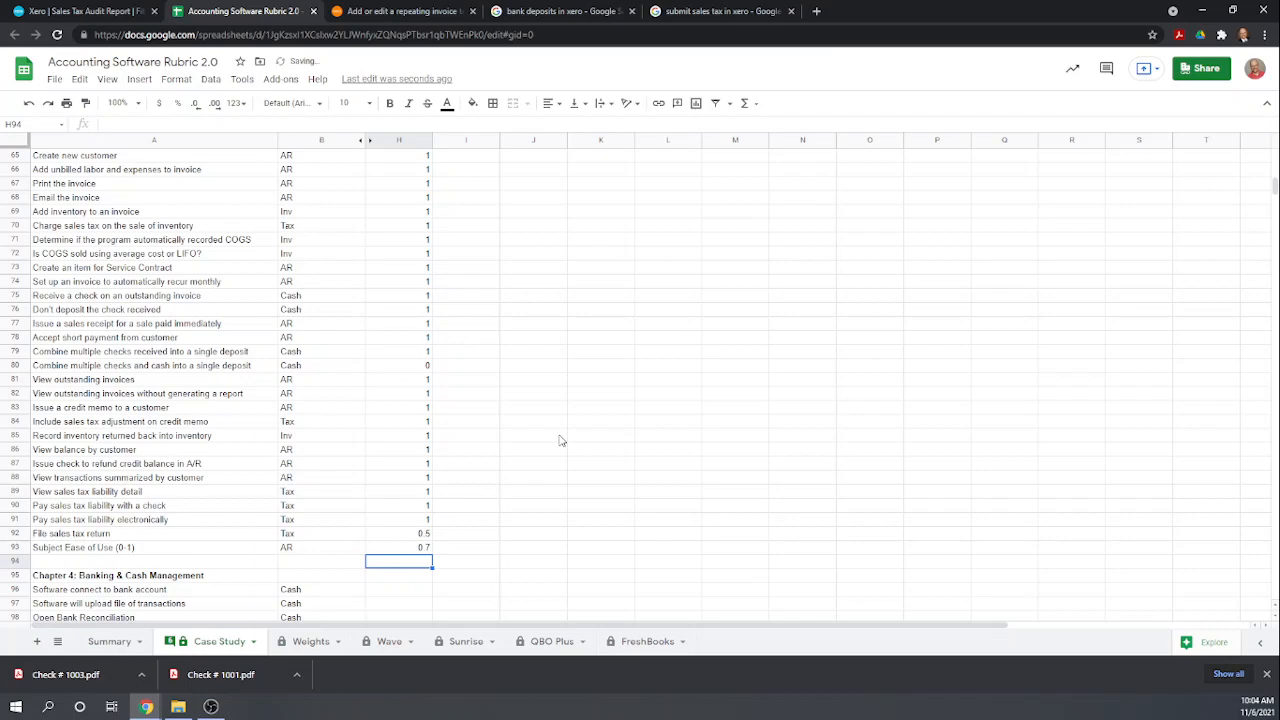
# - Review the completed Accounts Receivable scores in the rubric alongside those of the preceding chapter
pyautogui.scroll(-1, 540, 460)
pyautogui.scroll(10, 485, 505)
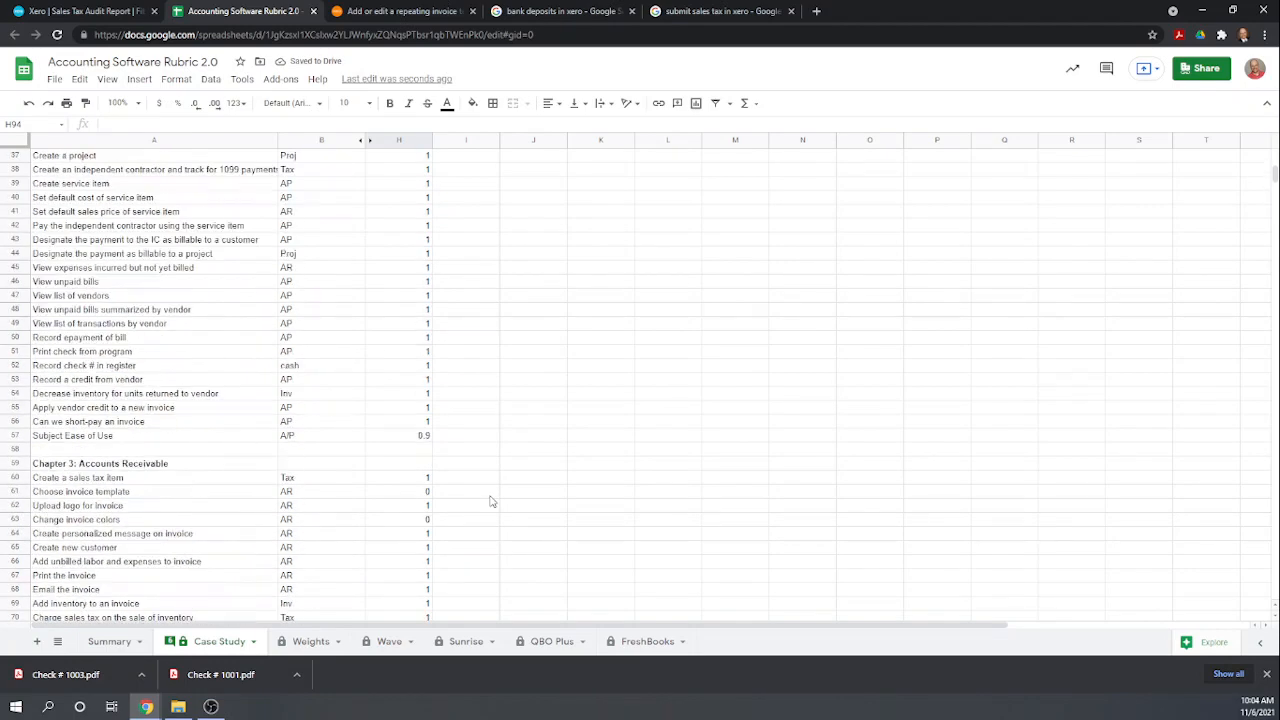
pyautogui.scroll(6, 491, 501)
pyautogui.scroll(-9, 495, 495)
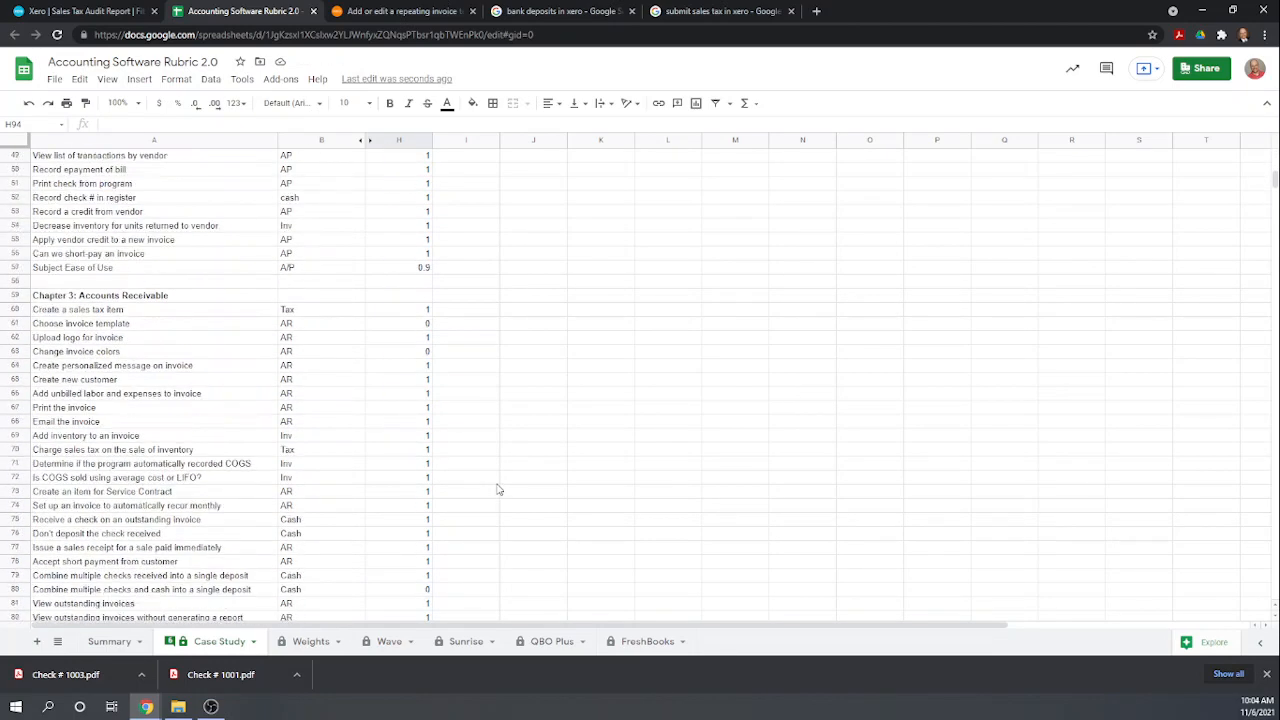
pyautogui.scroll(-5, 500, 489)
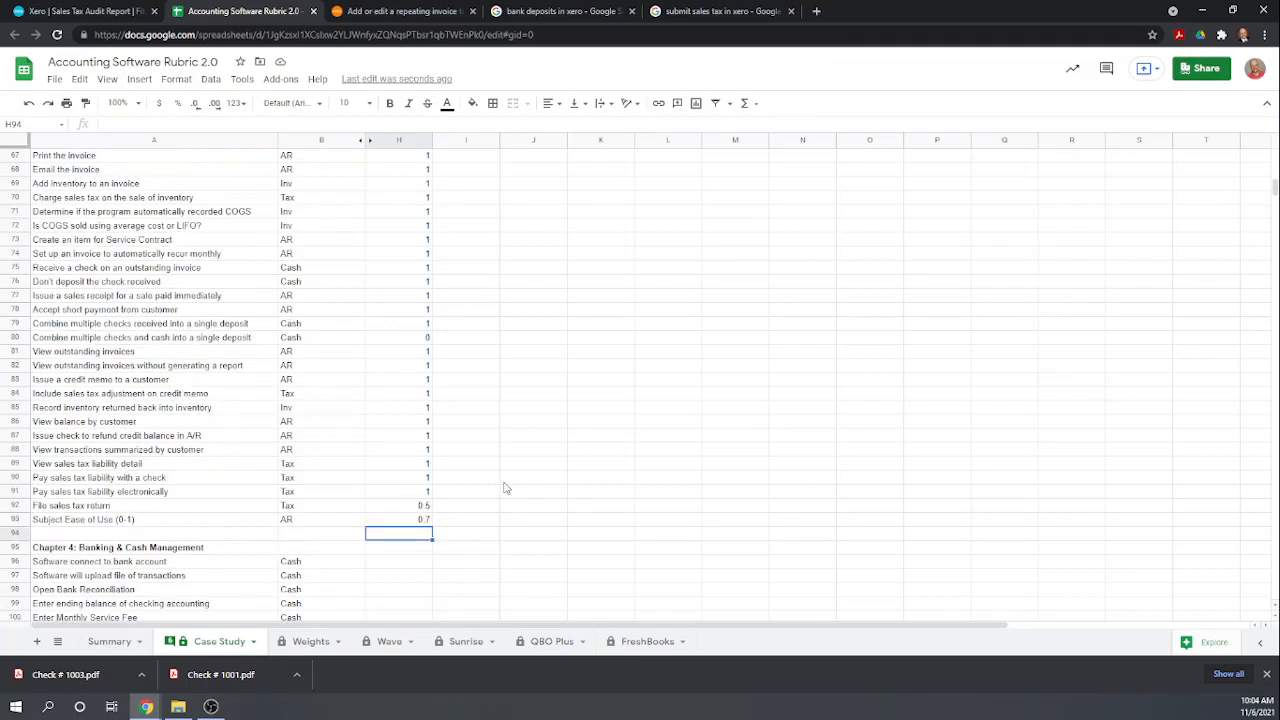
pyautogui.scroll(6, 490, 465)
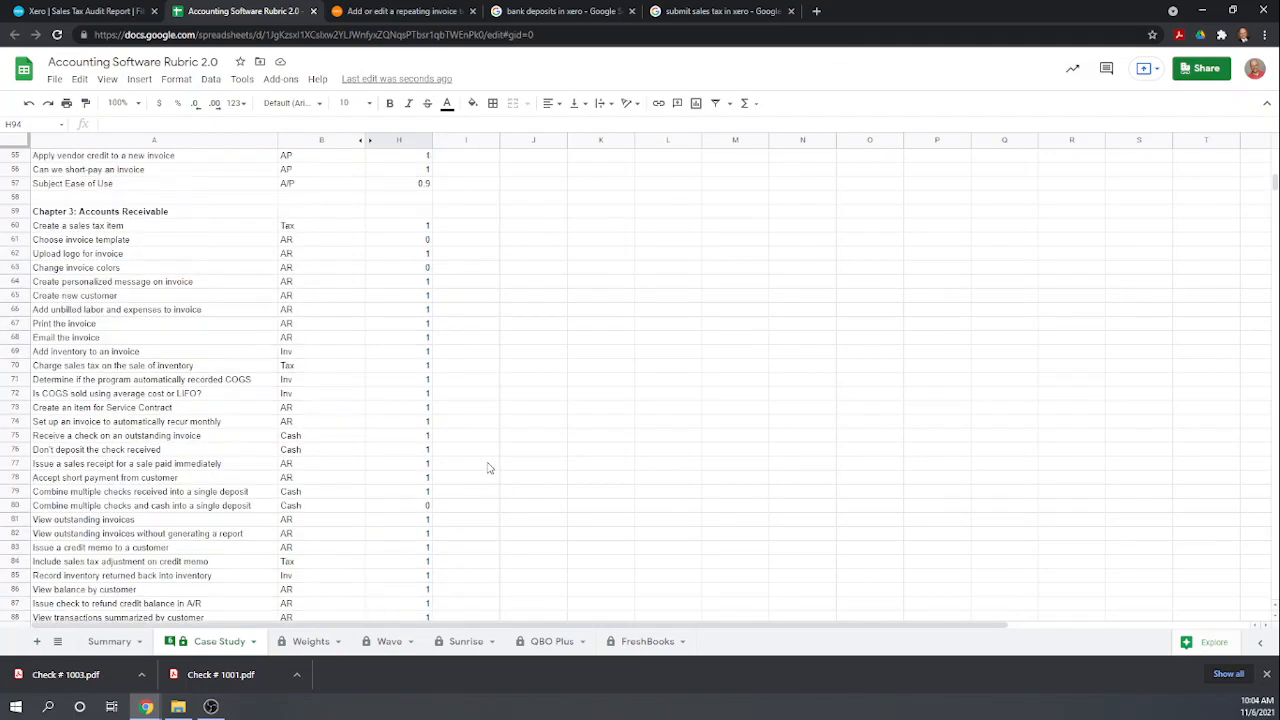